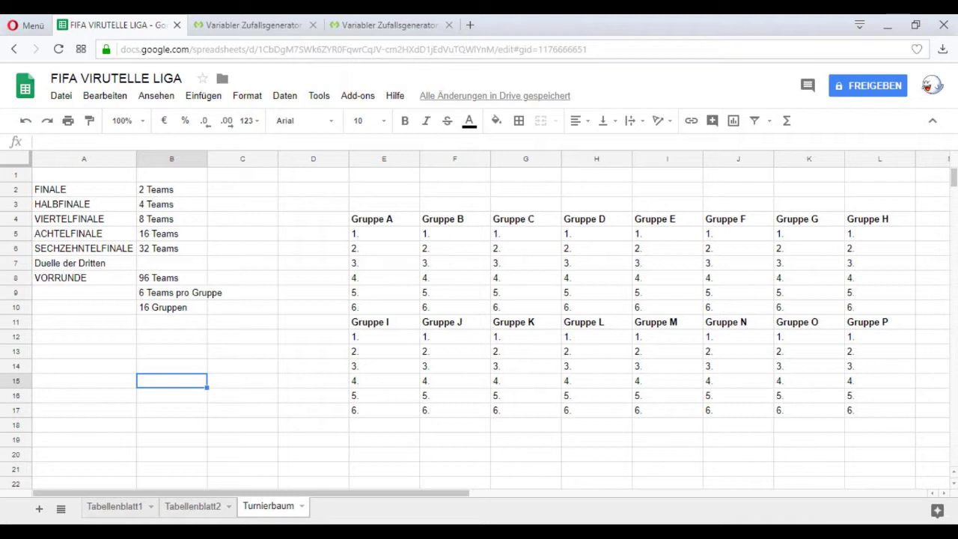
Review the VORRUNDE entry on Turnierbaum and the numbered team list on Tabellenblatt2 down to its last team
click(172, 278)
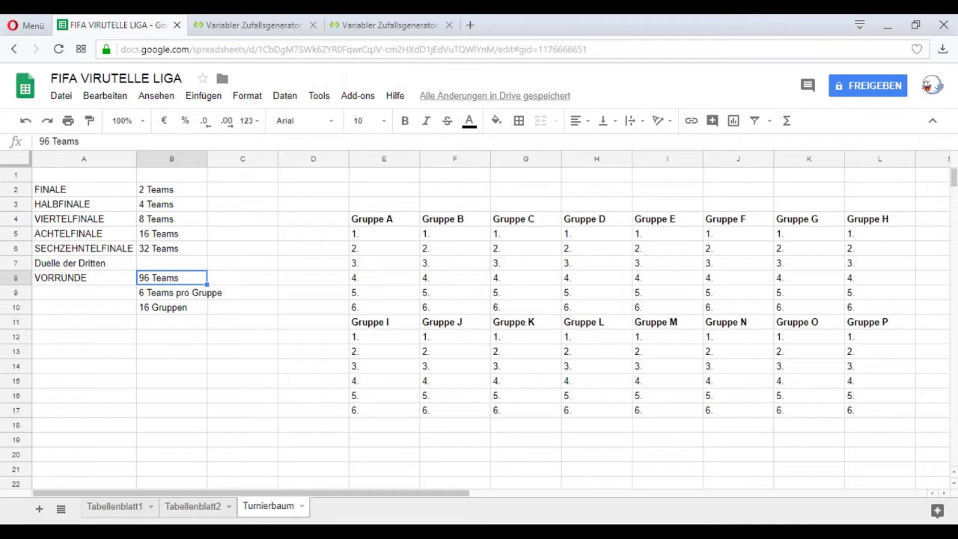
click(243, 337)
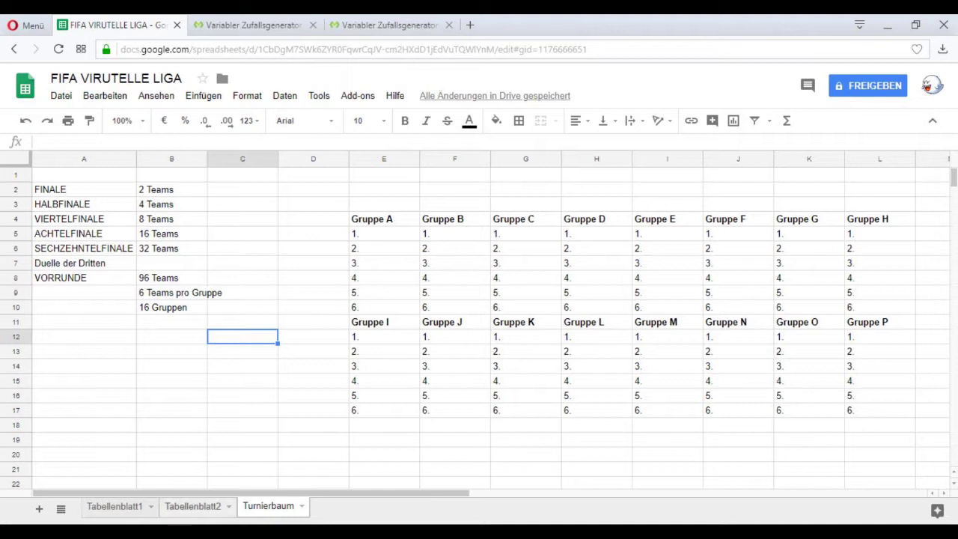
click(192, 507)
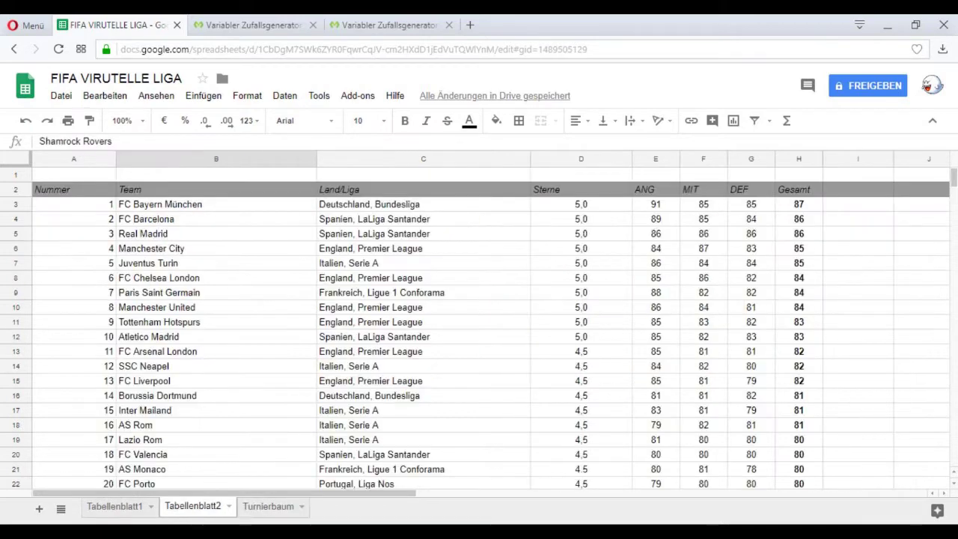
click(74, 233)
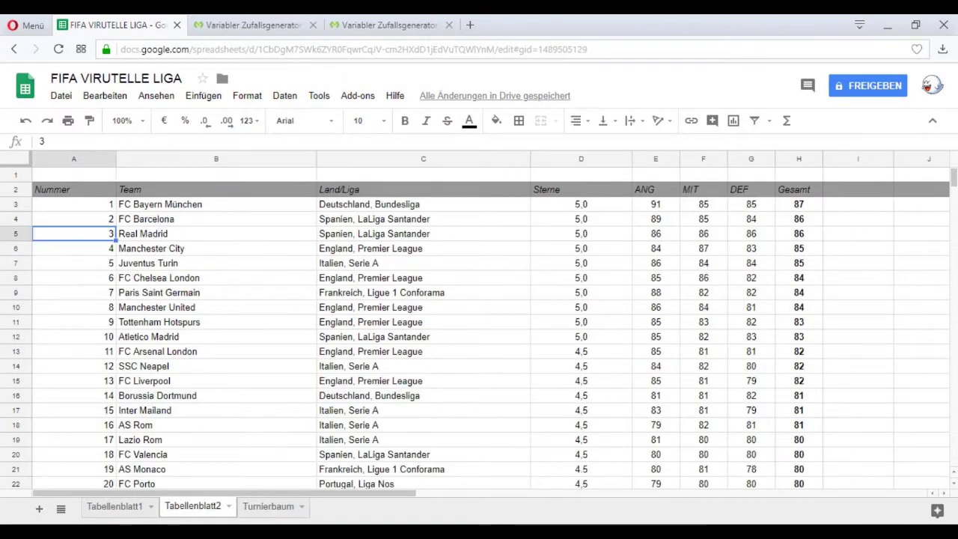
click(858, 204)
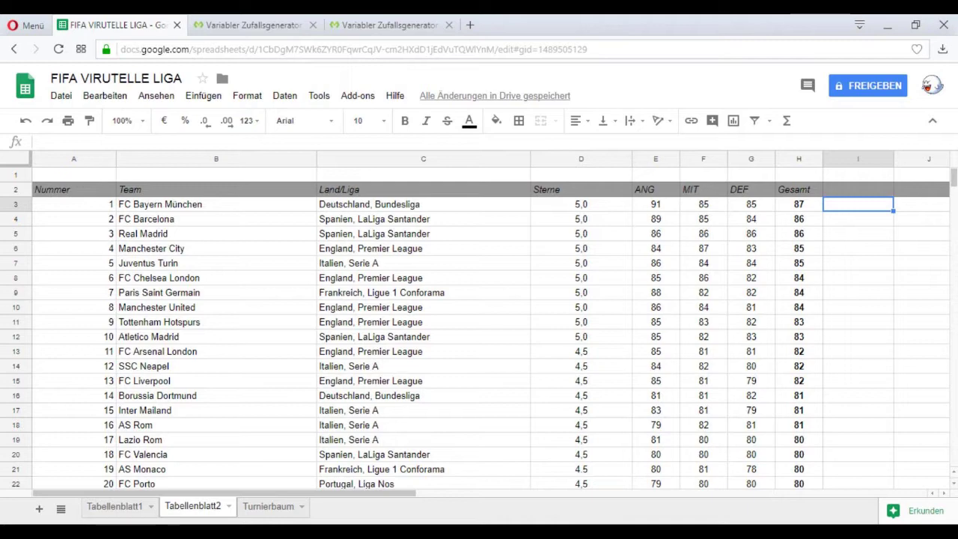
scroll(480, 329, down, 5)
scroll(479, 330, down, 3)
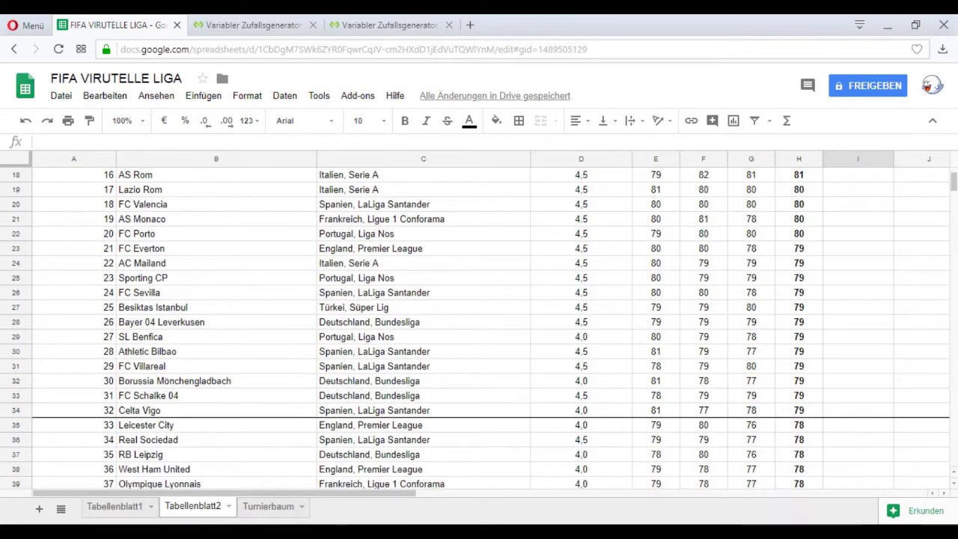
scroll(480, 330, down, 5)
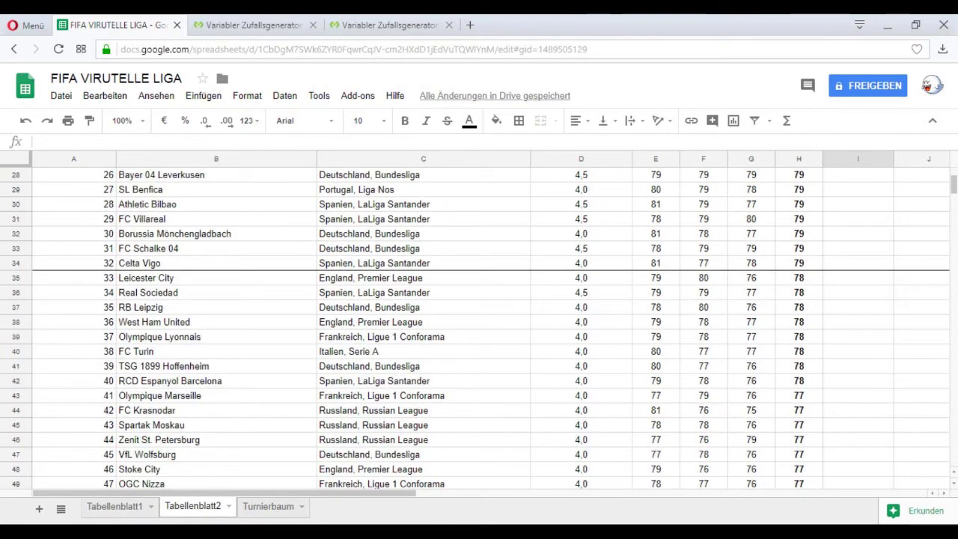
scroll(479, 329, down, 5)
scroll(479, 329, down, 5)
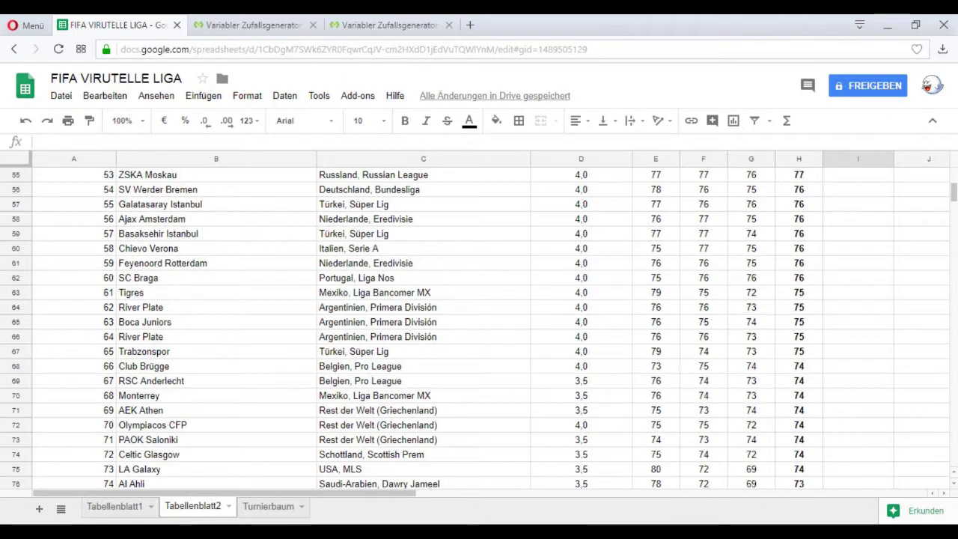
scroll(479, 329, down, 3)
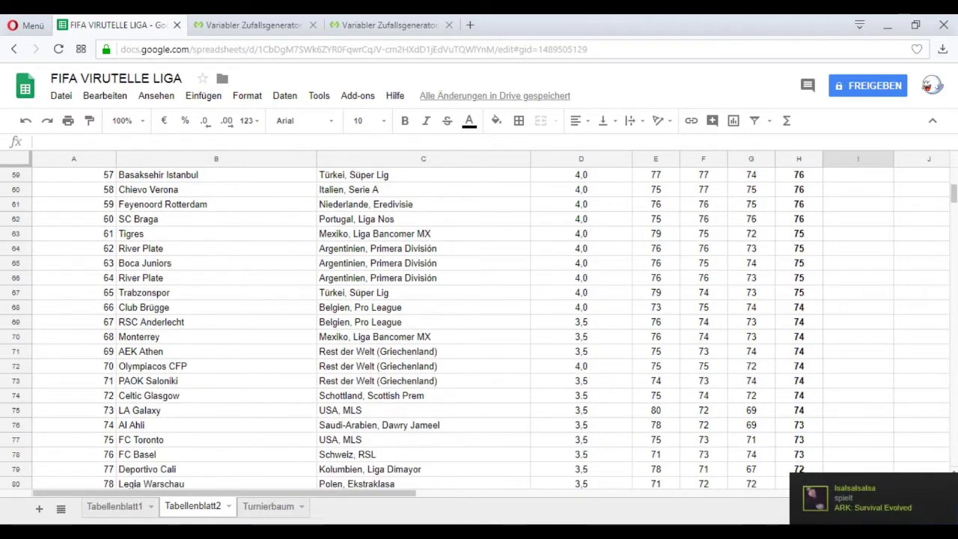
scroll(479, 330, down, 4)
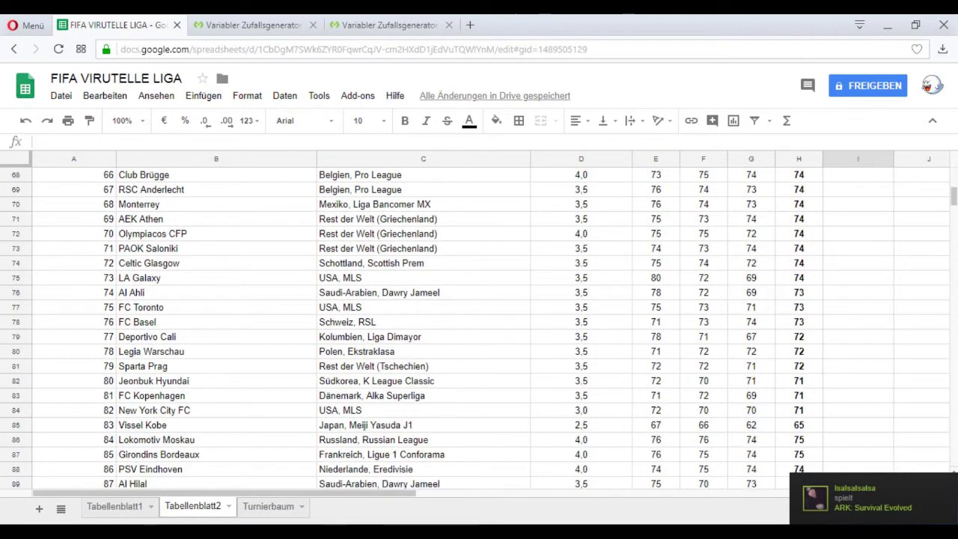
scroll(480, 329, down, 2)
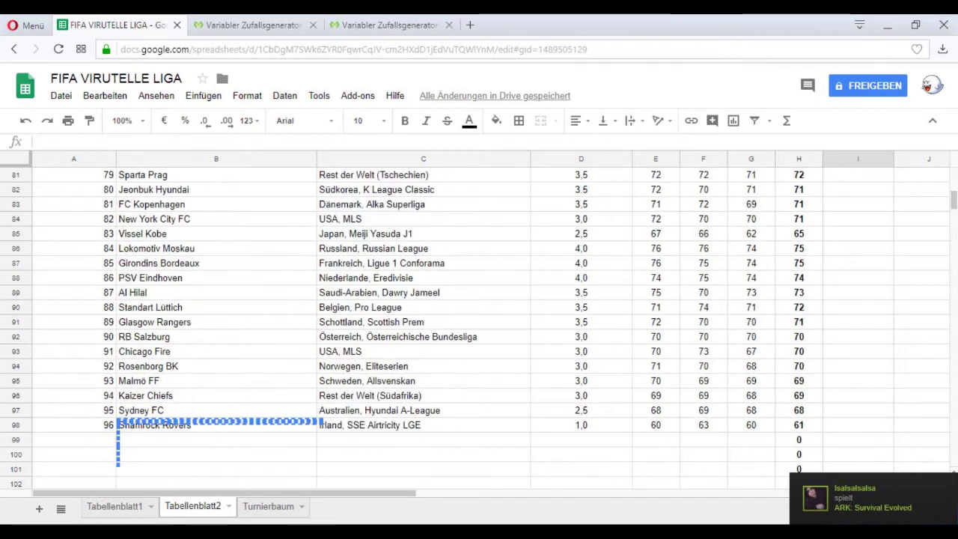
click(217, 440)
scroll(216, 440, up, 1)
scroll(216, 441, down, 1)
click(217, 425)
click(74, 426)
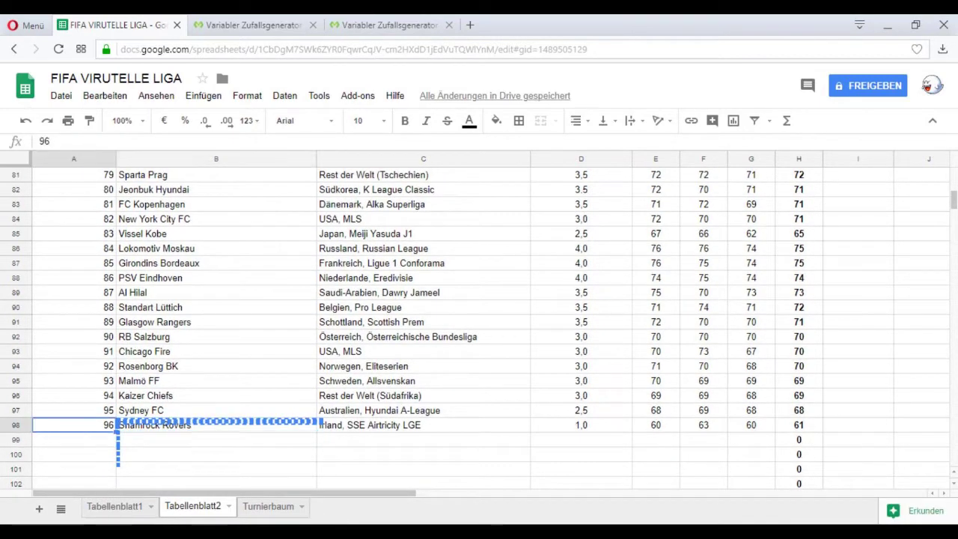
Copy the empty cell C100 below the team list and paste it into J94
click(216, 455)
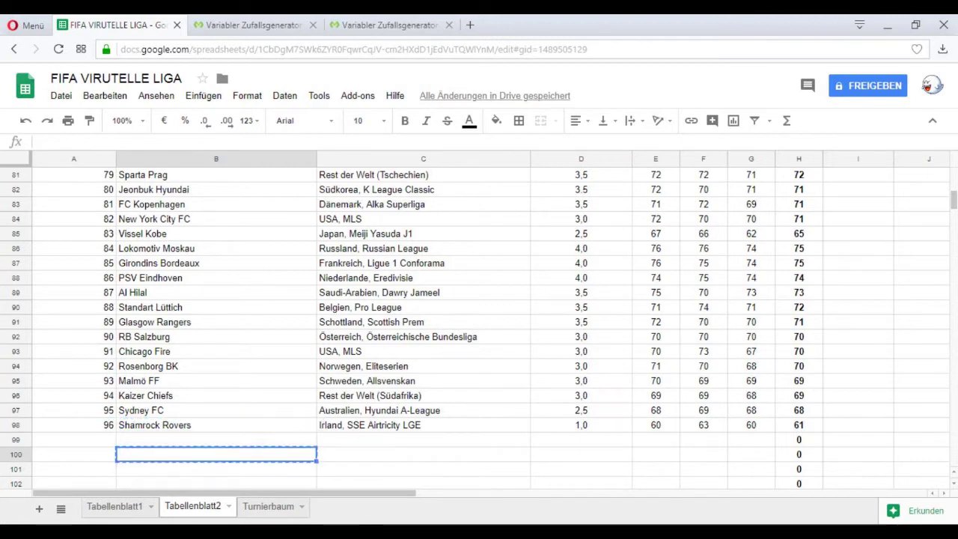
click(423, 455)
key(ctrl+c)
click(751, 351)
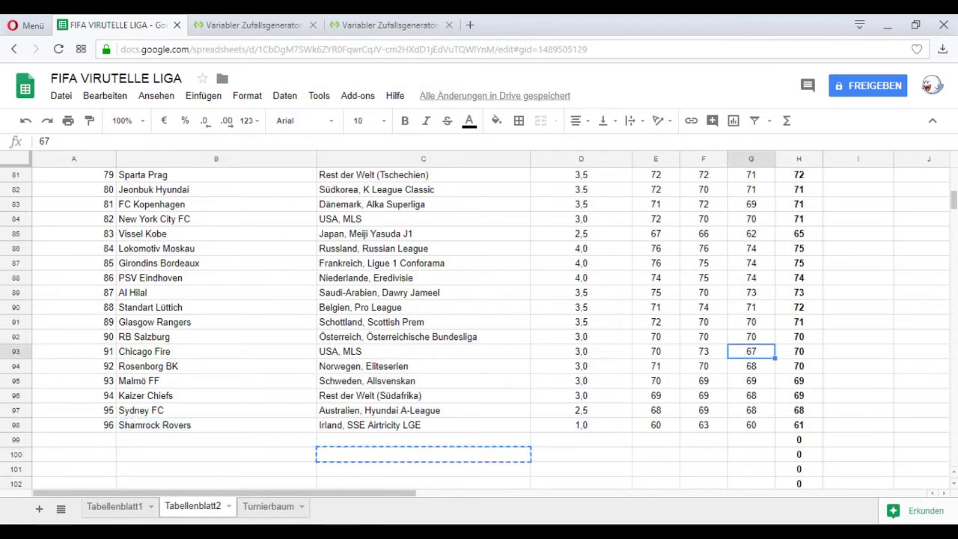
click(921, 366)
key(ctrl+v)
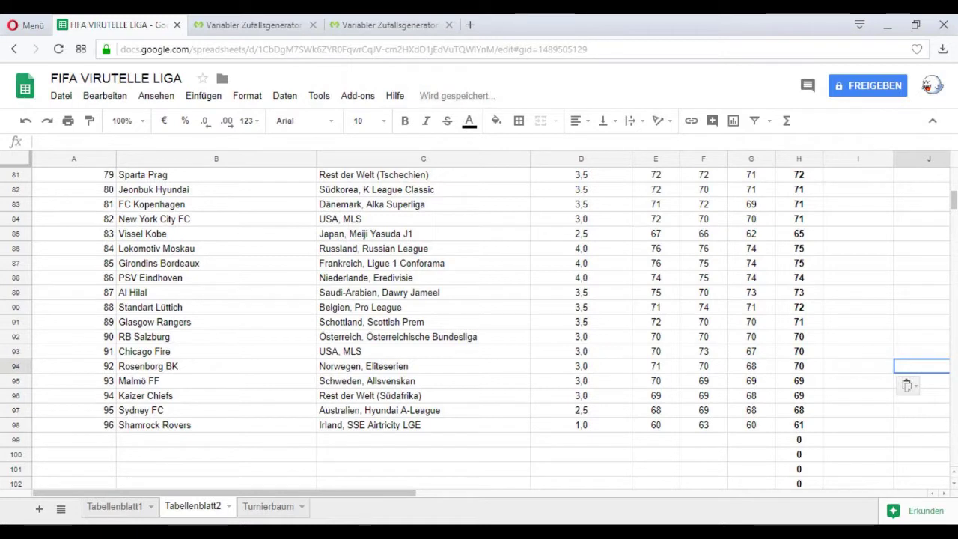
click(858, 366)
Examine the Tabellenblatt2 team list again, including the dividing line below team number 32 and the last entries
scroll(858, 366, up, 1)
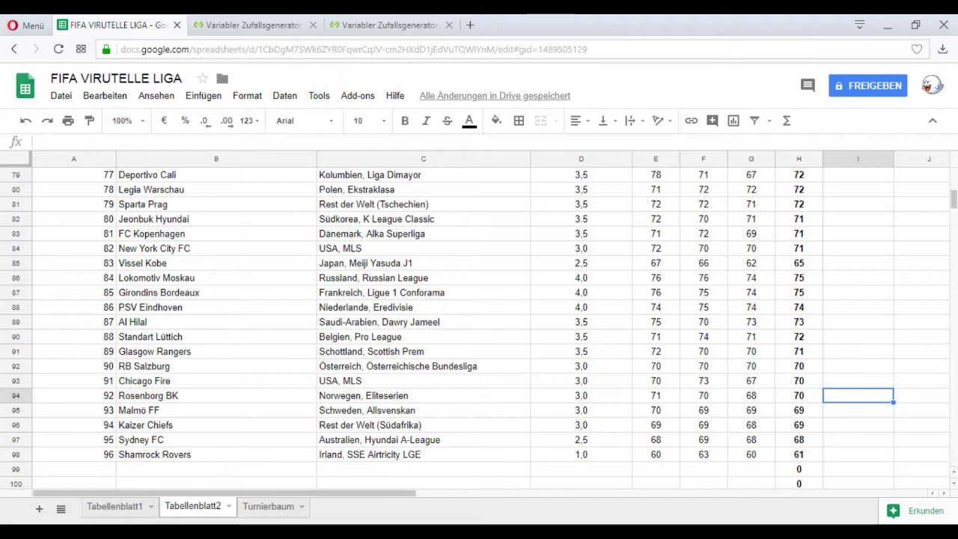
scroll(479, 330, up, 15)
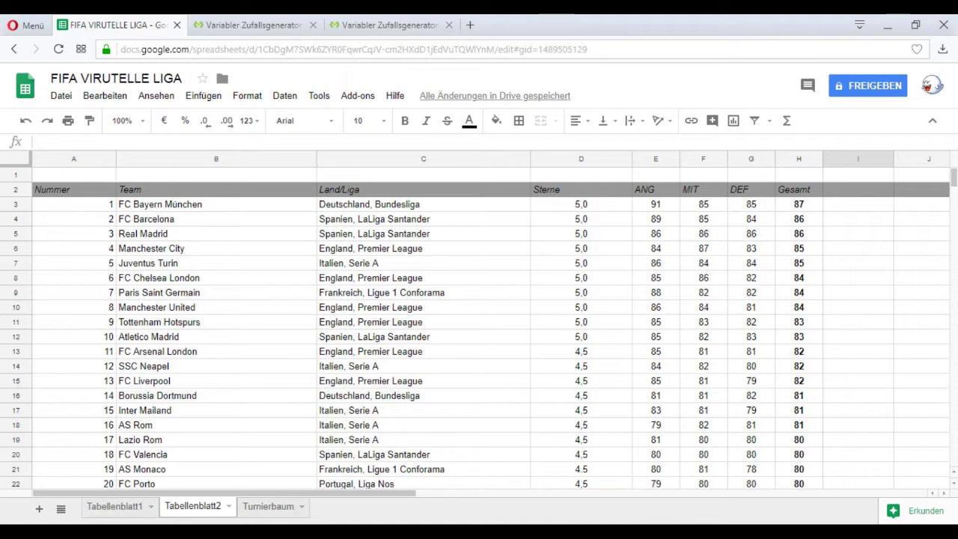
scroll(479, 330, down, 5)
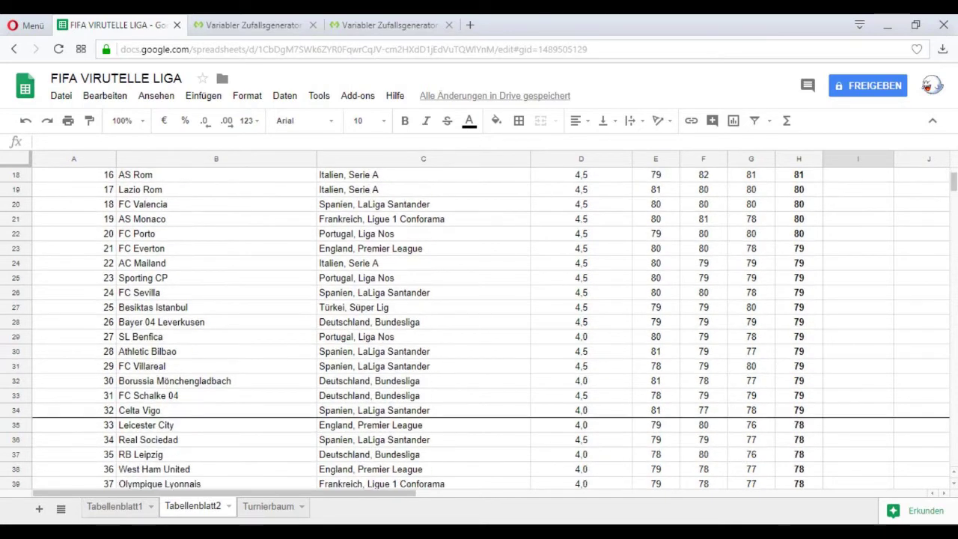
click(74, 411)
drag(74, 410, 858, 410)
click(858, 352)
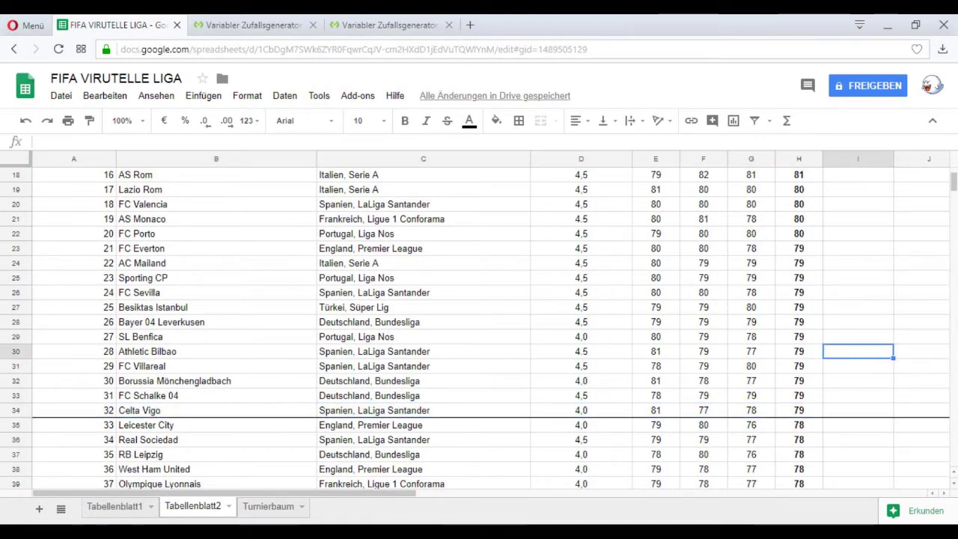
scroll(491, 329, down, 8)
scroll(491, 329, down, 13)
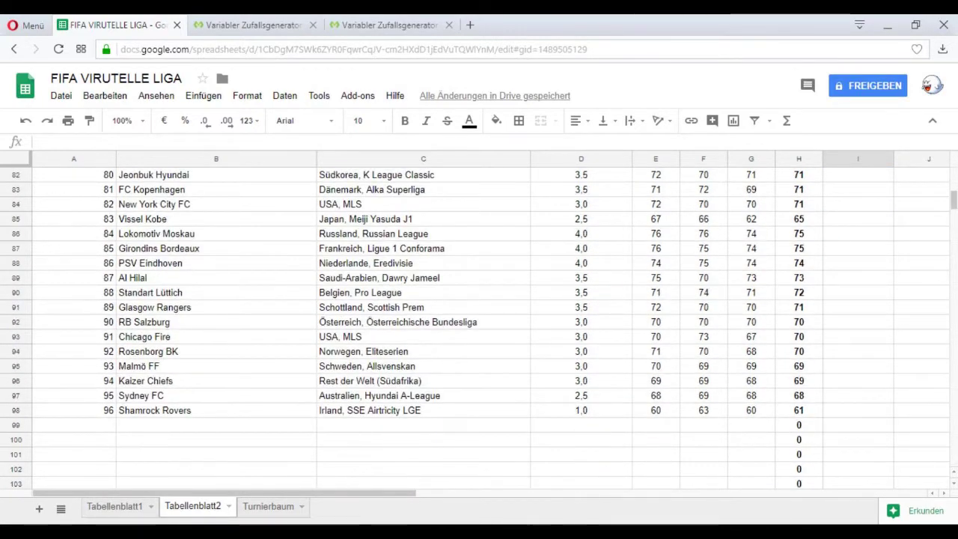
scroll(491, 329, up, 20)
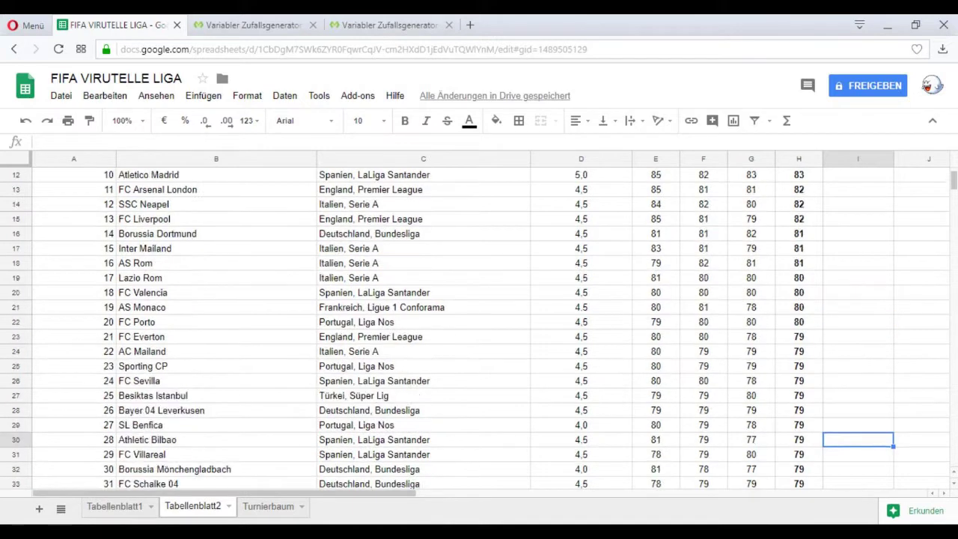
scroll(491, 329, up, 4)
click(858, 322)
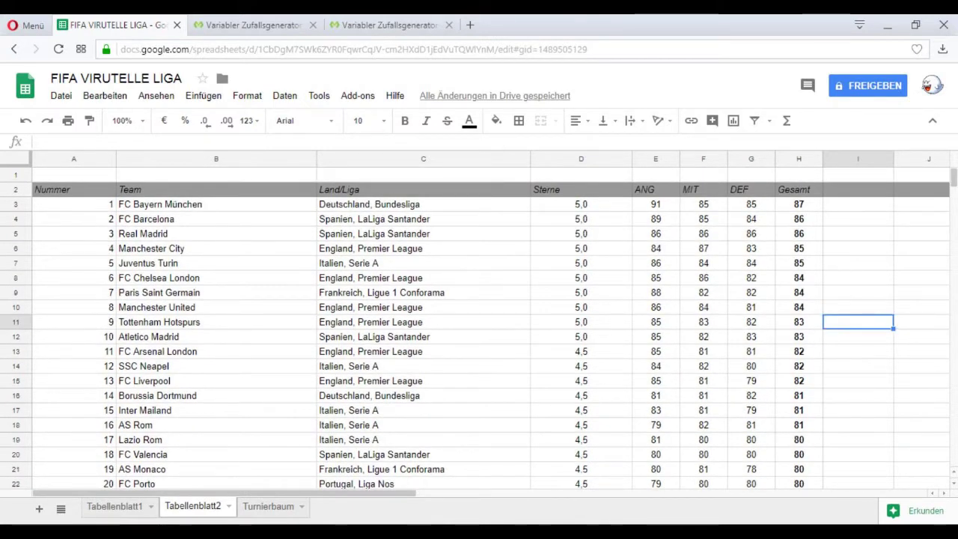
Delete the empty row 63 above Cork City on Tabellenblatt1
click(120, 506)
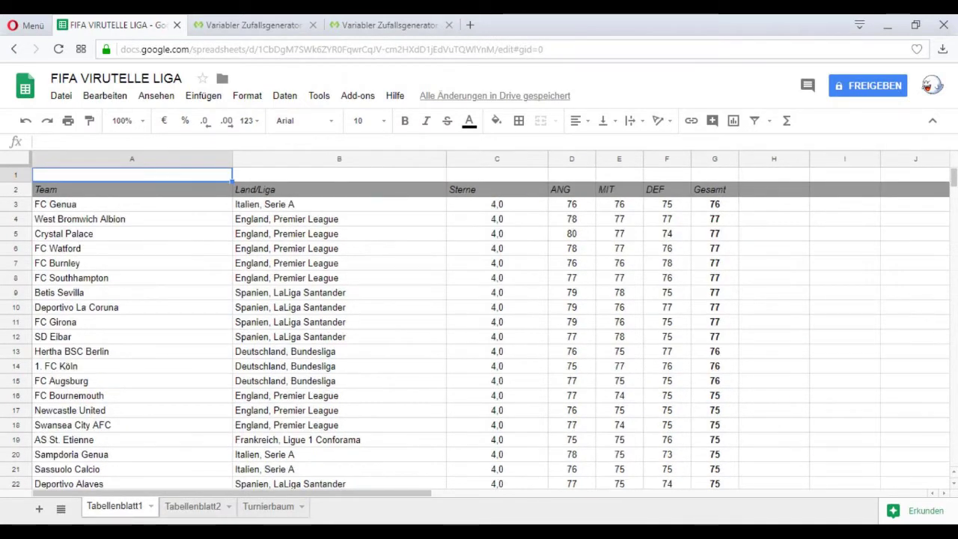
scroll(491, 329, down, 2)
scroll(491, 330, down, 6)
scroll(491, 329, down, 5)
scroll(491, 330, down, 3)
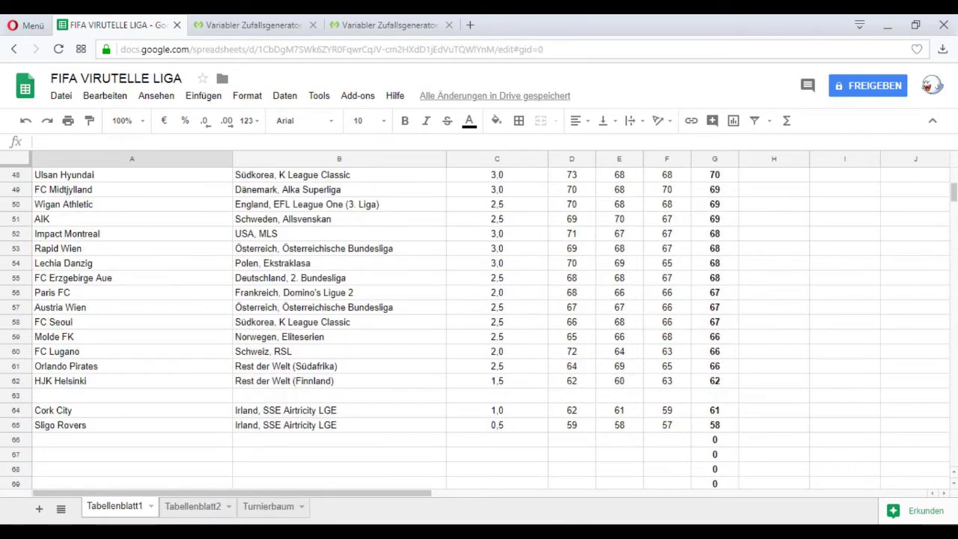
right_click(15, 395)
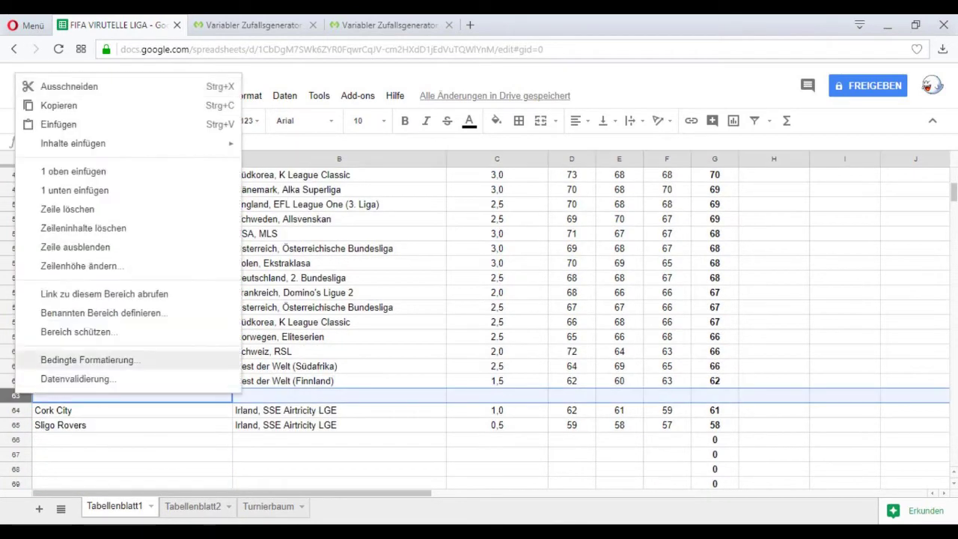
click(67, 209)
scroll(67, 209, up, 15)
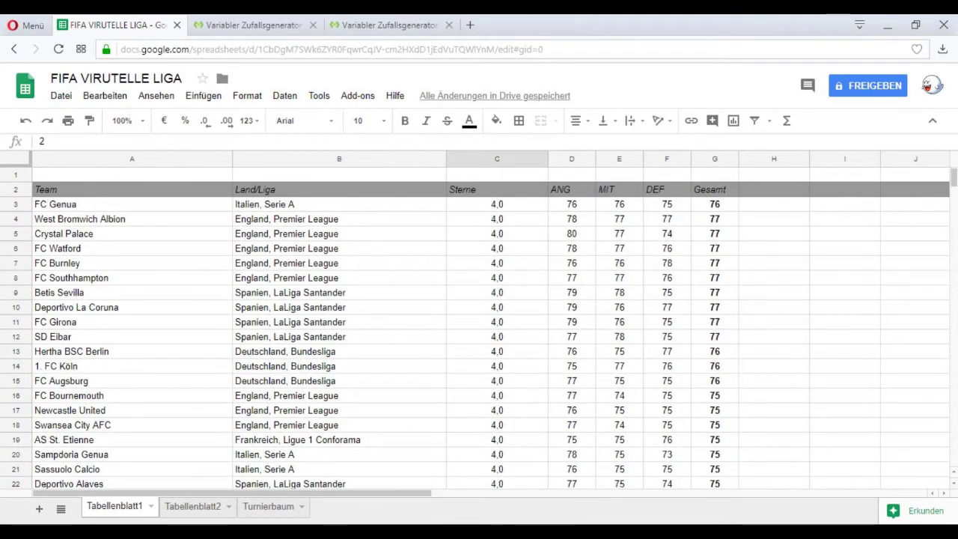
click(774, 234)
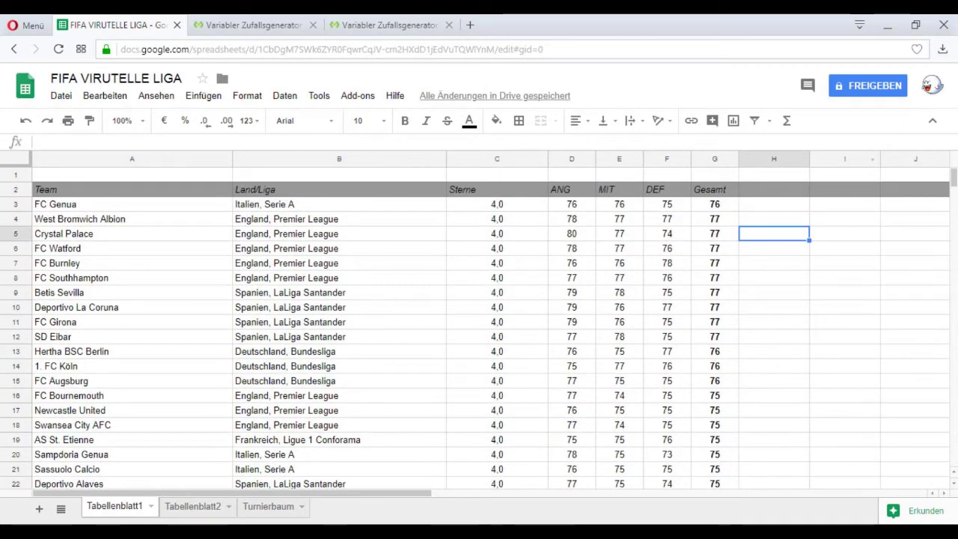
Return to the Turnierbaum sheet and examine the first and second slots of Gruppe A to Gruppe D
click(193, 507)
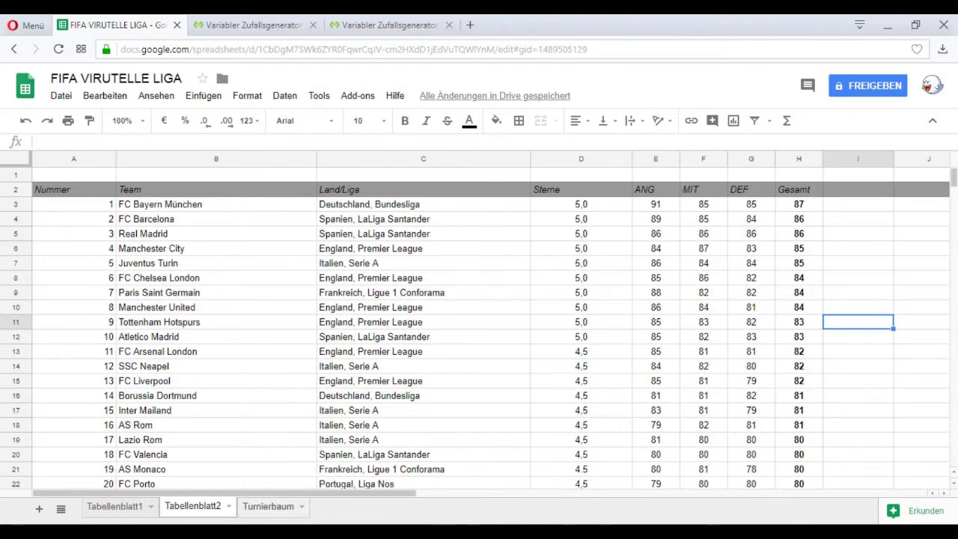
click(269, 507)
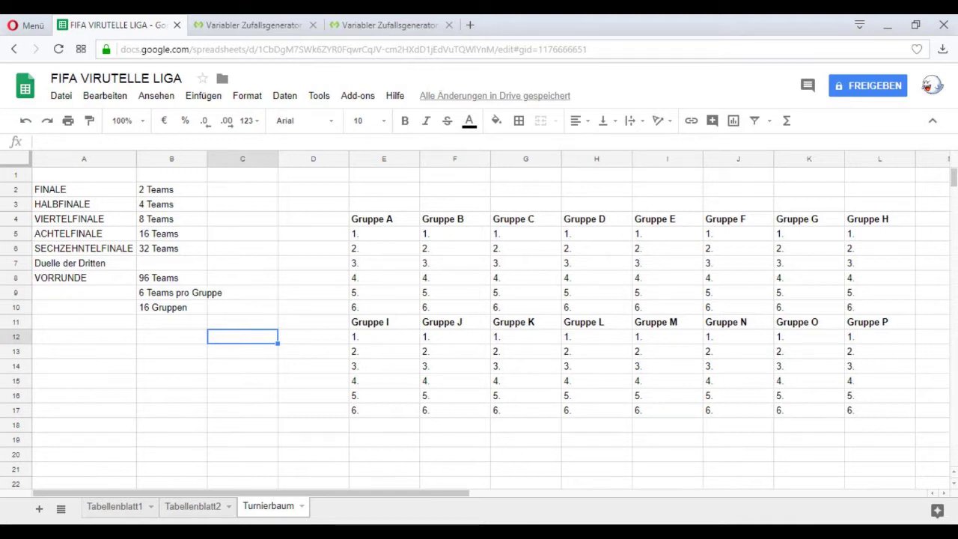
click(384, 233)
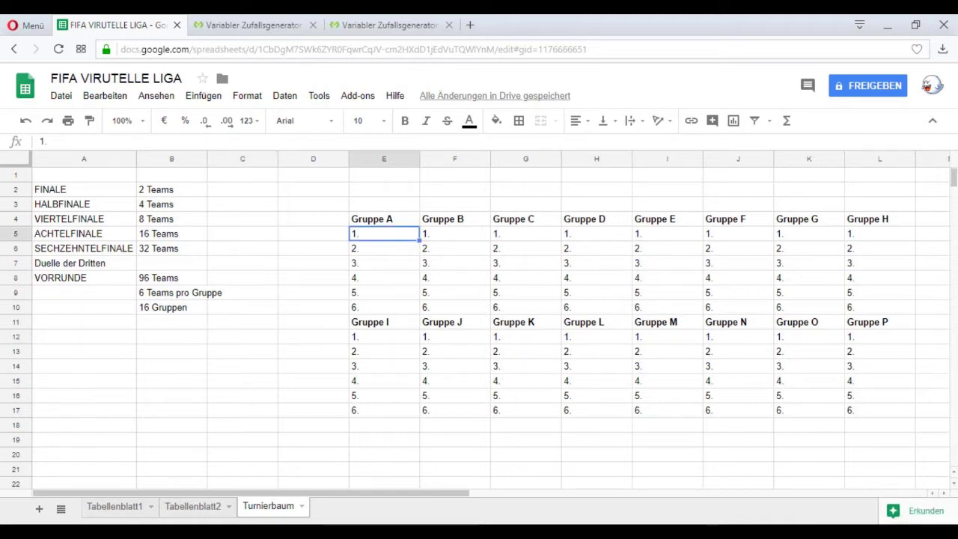
click(455, 249)
click(384, 248)
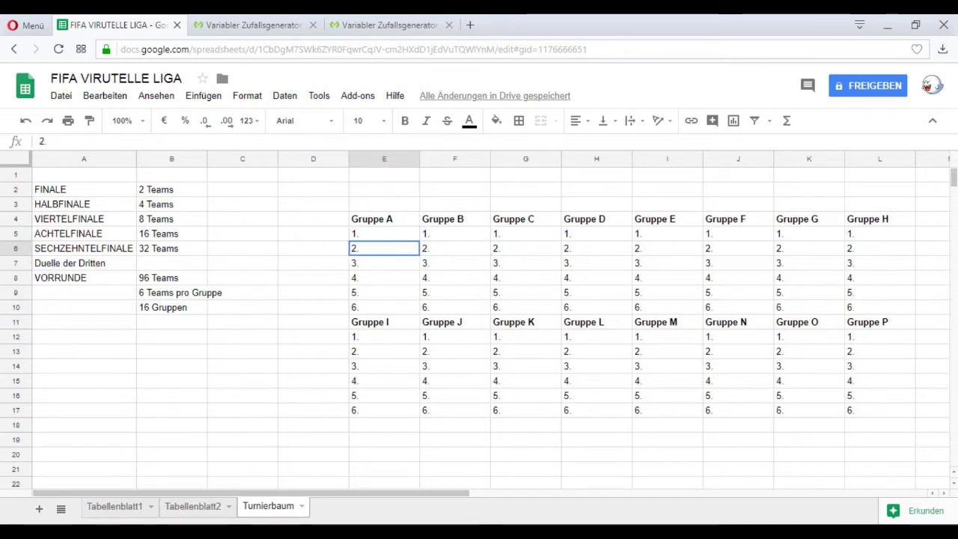
click(456, 233)
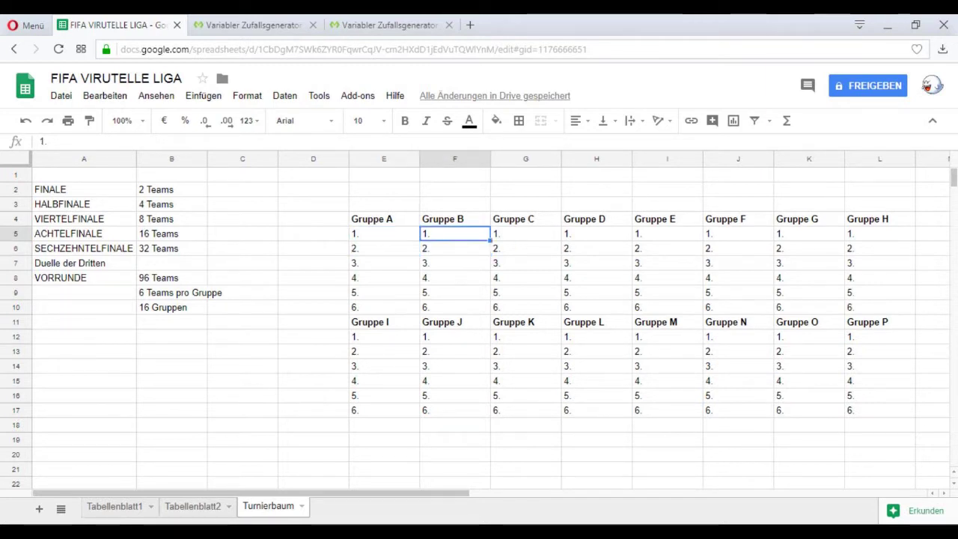
click(527, 234)
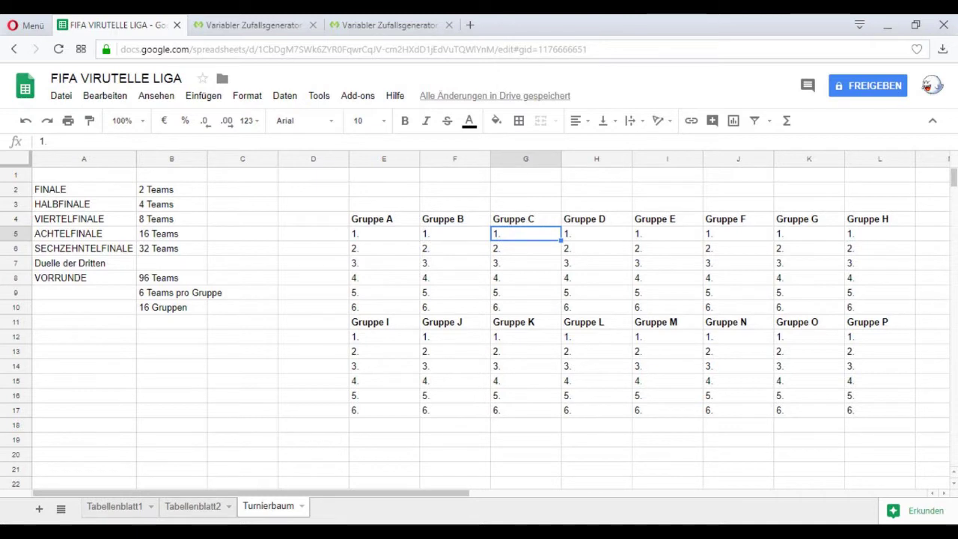
click(597, 248)
click(526, 249)
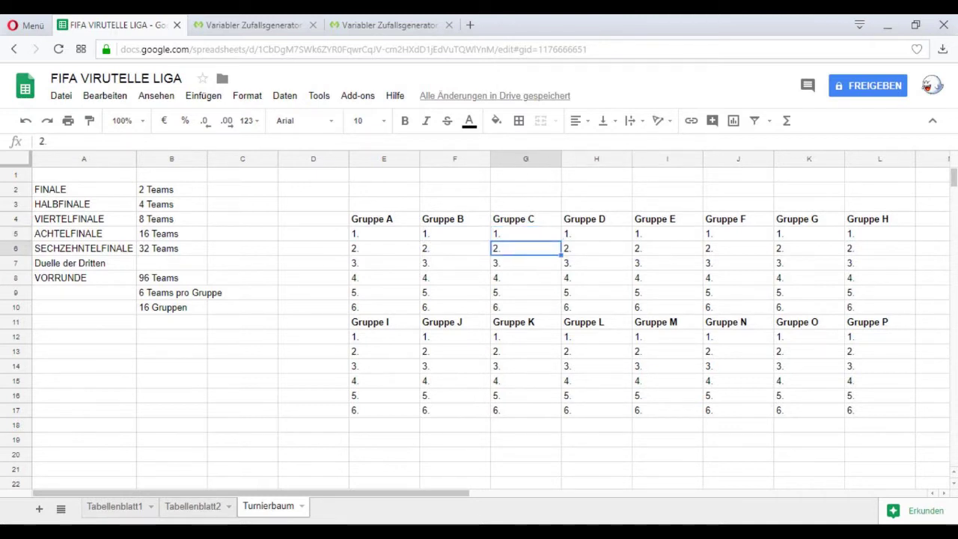
click(597, 233)
click(313, 264)
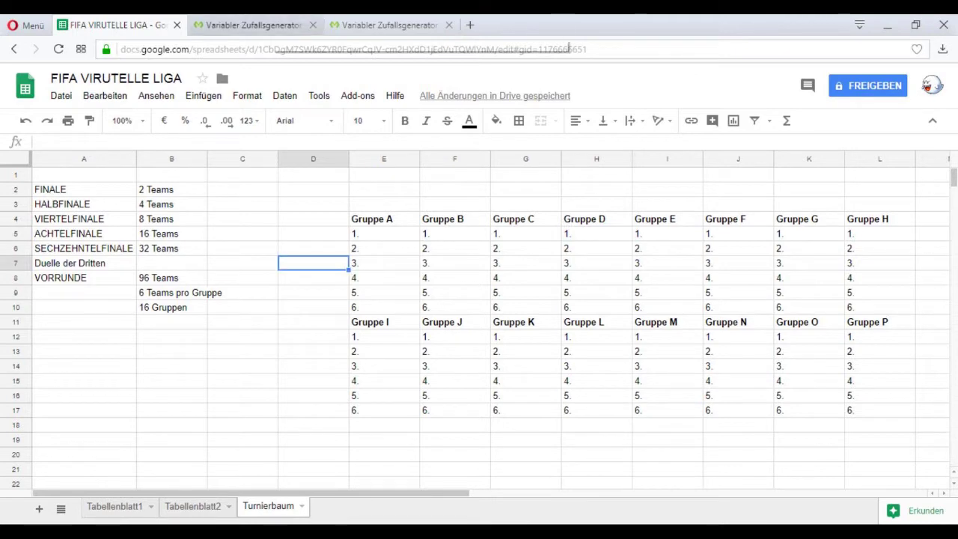
Draw the first team from the list in the Zufallsgenerator and enter AC Mailand in the first slot of Gruppe A on Turnierbaum
click(274, 26)
scroll(480, 299, up, 2)
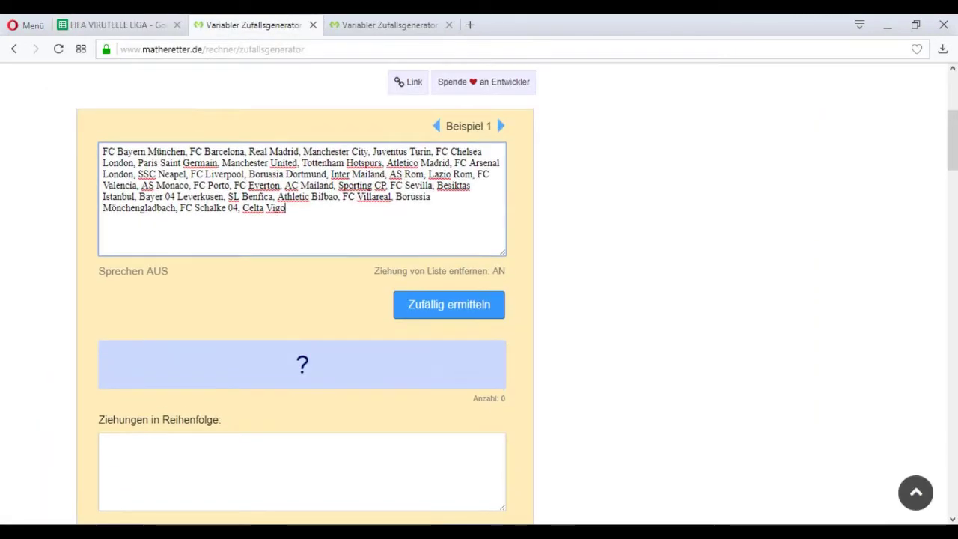
scroll(479, 299, down, 1)
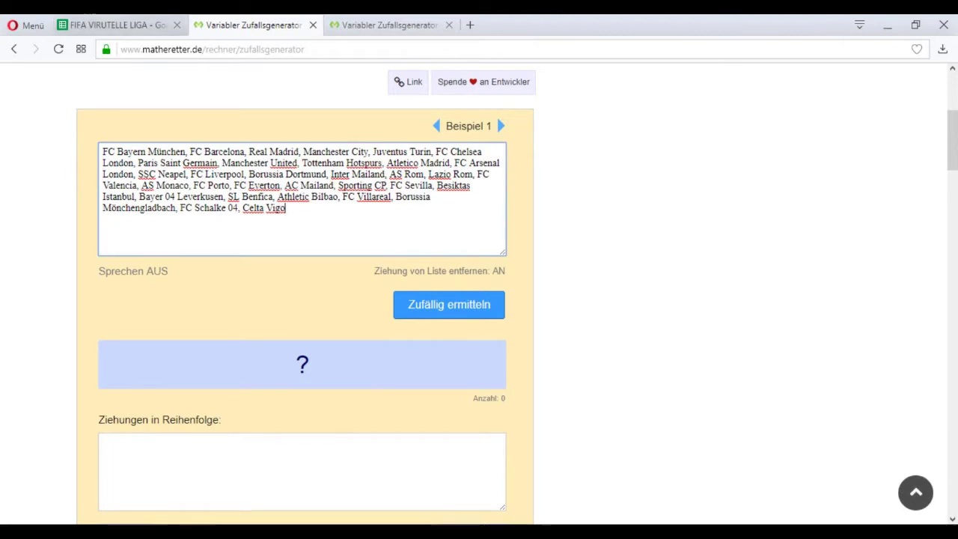
click(116, 25)
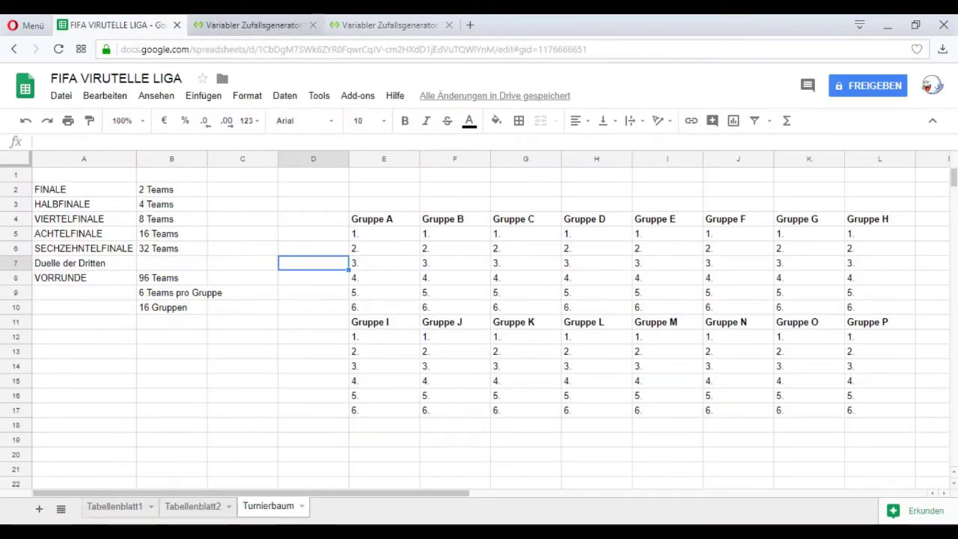
key(ctrl+Tab)
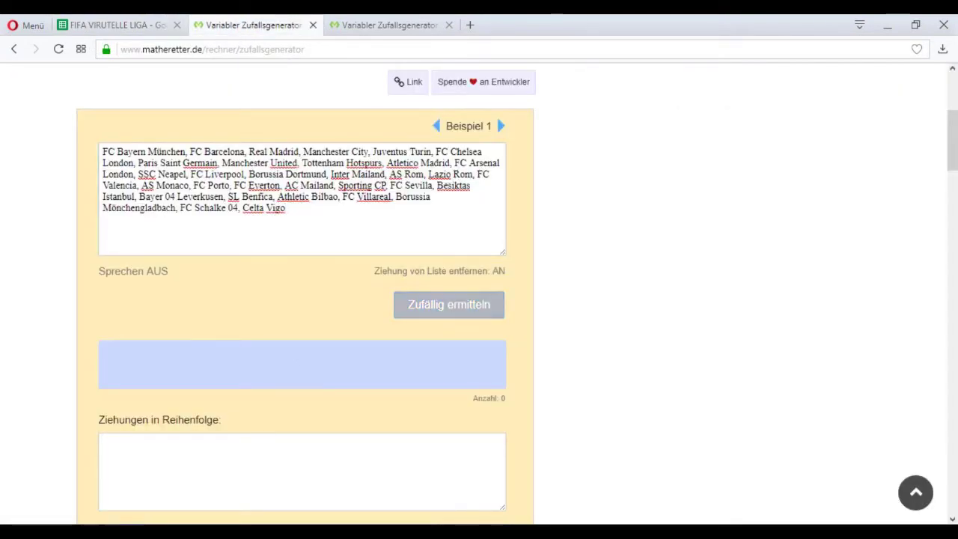
click(116, 25)
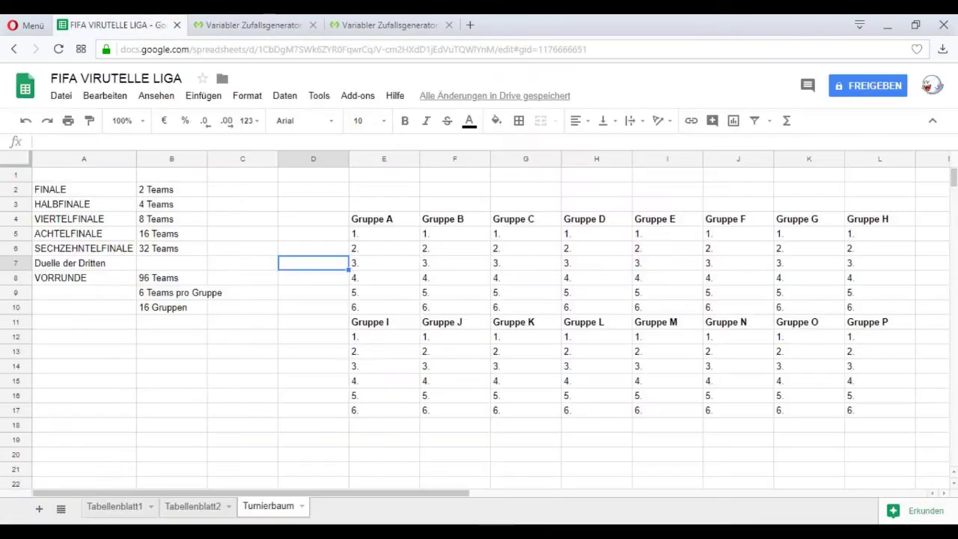
click(384, 234)
text(AC Mailand)
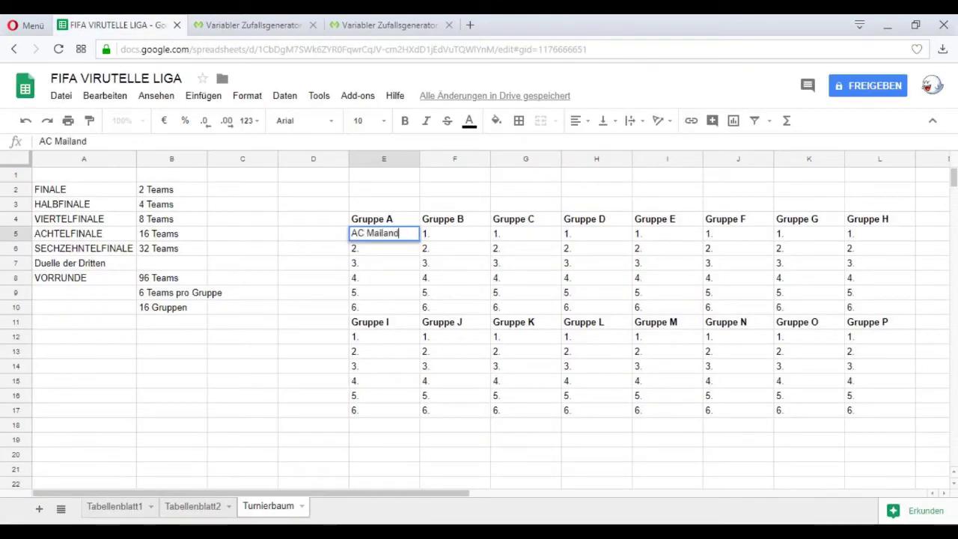
key(Return)
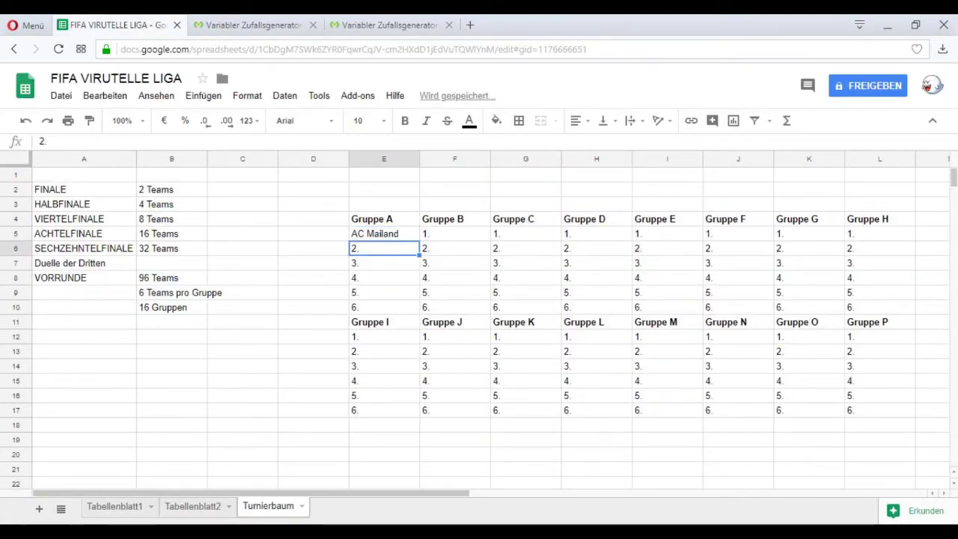
Draw another team in the Zufallsgenerator and enter FC Porto in the first slot of Gruppe B on the Turnierbaum sheet
click(247, 25)
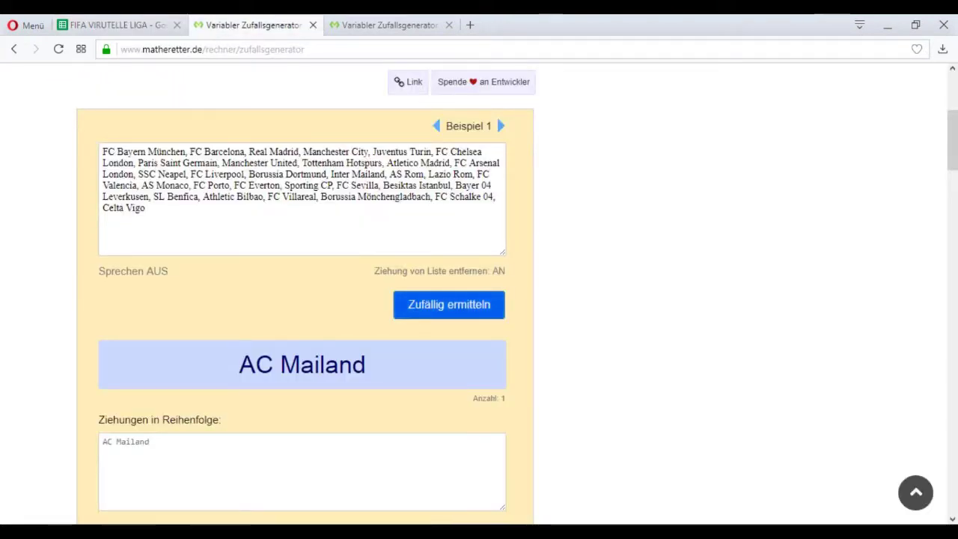
click(449, 304)
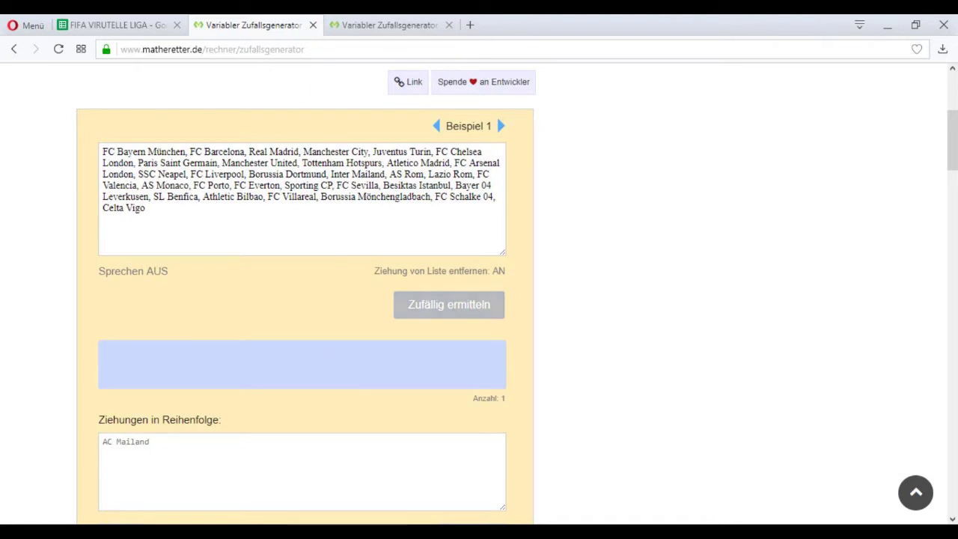
click(117, 25)
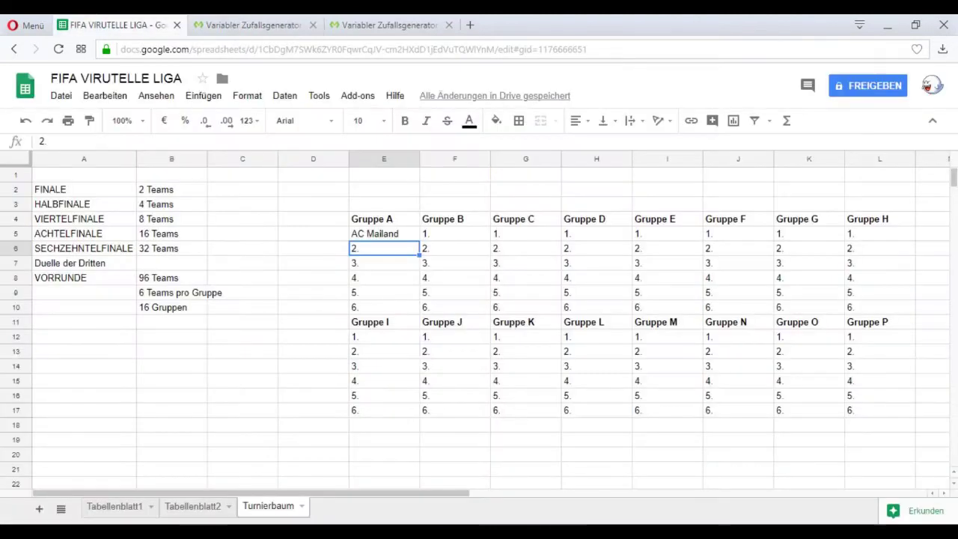
key(Up)
key(Right)
text(FC Po)
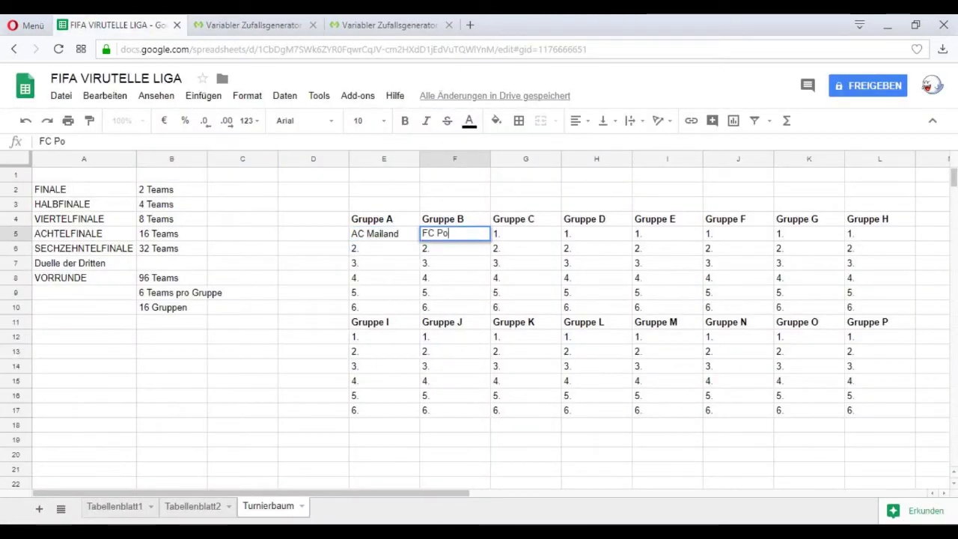
key(Return)
key(Up)
key(Right)
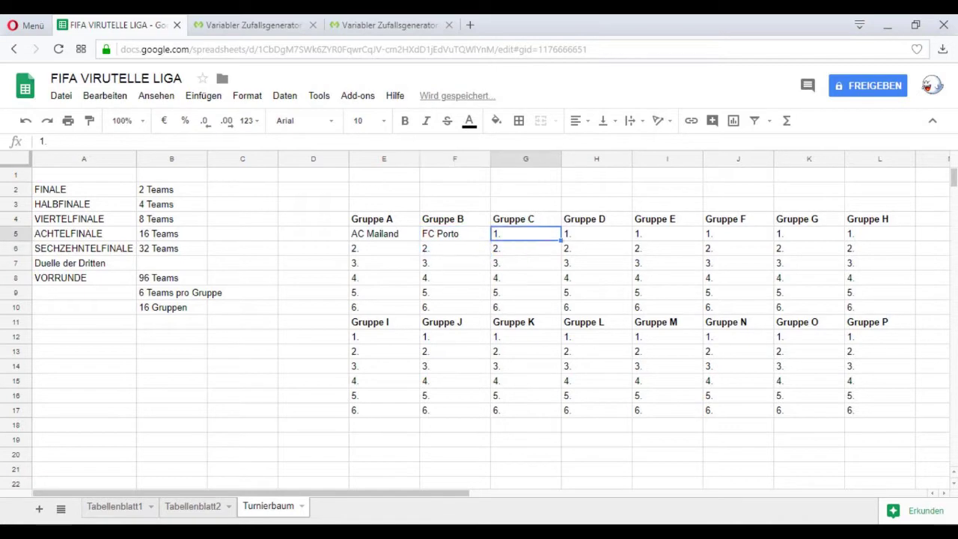
Draw the third team in the Zufallsgenerator and enter Inter Mailand in the first slot of Gruppe C in the spreadsheet
click(247, 25)
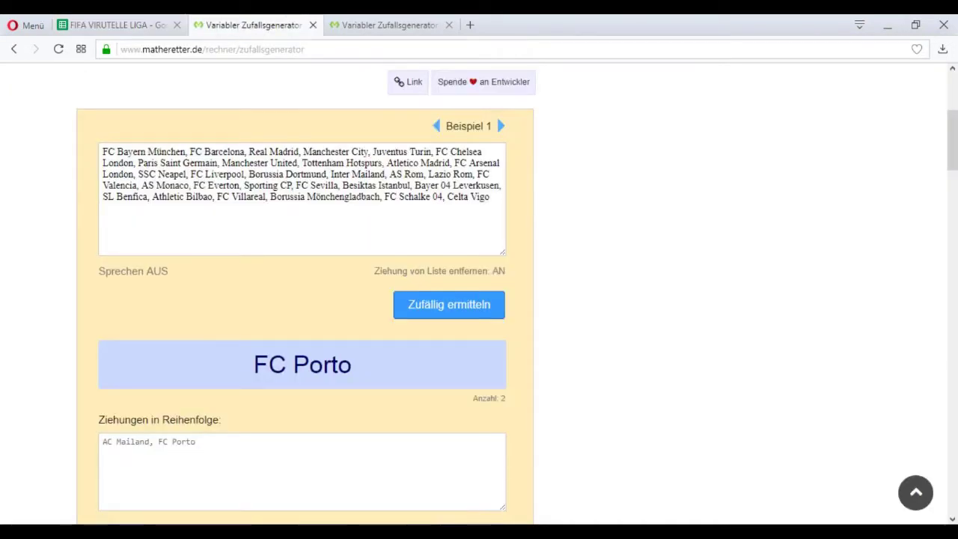
click(450, 305)
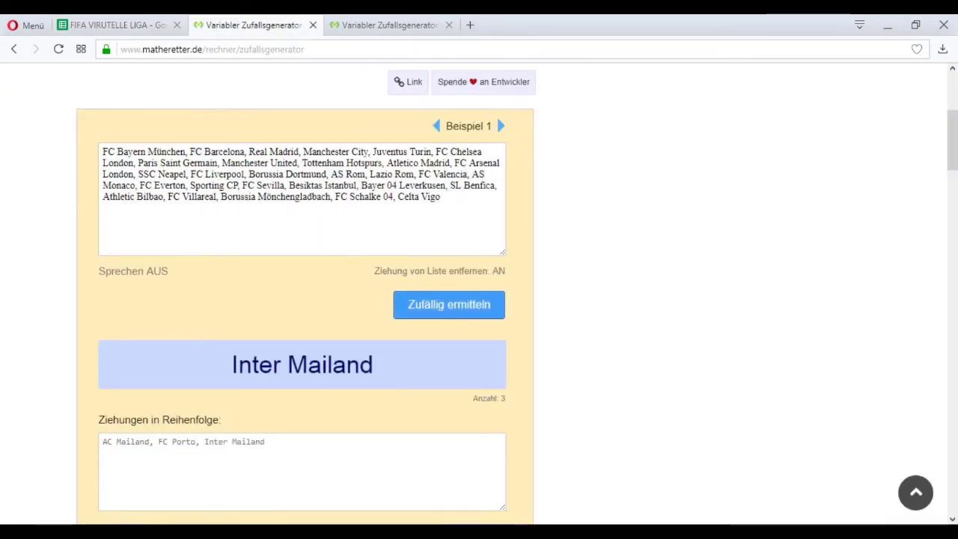
click(119, 24)
text(Inter Mailand)
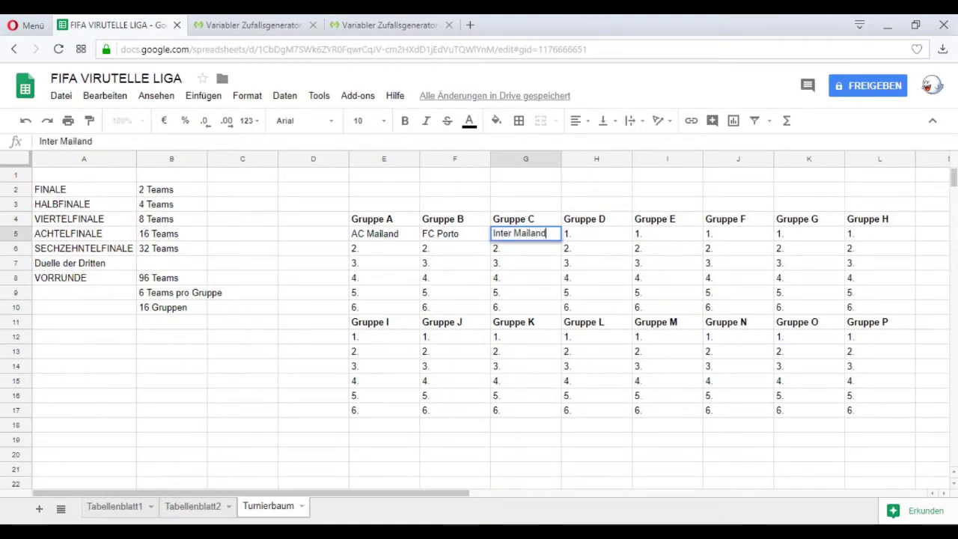
key(Tab)
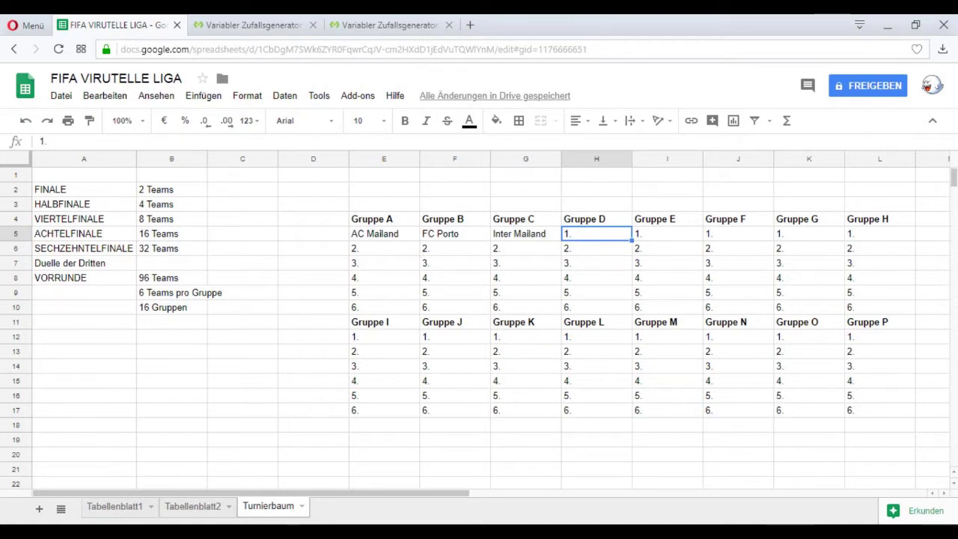
Draw the fourth team in the Zufallsgenerator and enter Tottenham in the first slot of Gruppe D in the spreadsheet
click(251, 25)
click(449, 305)
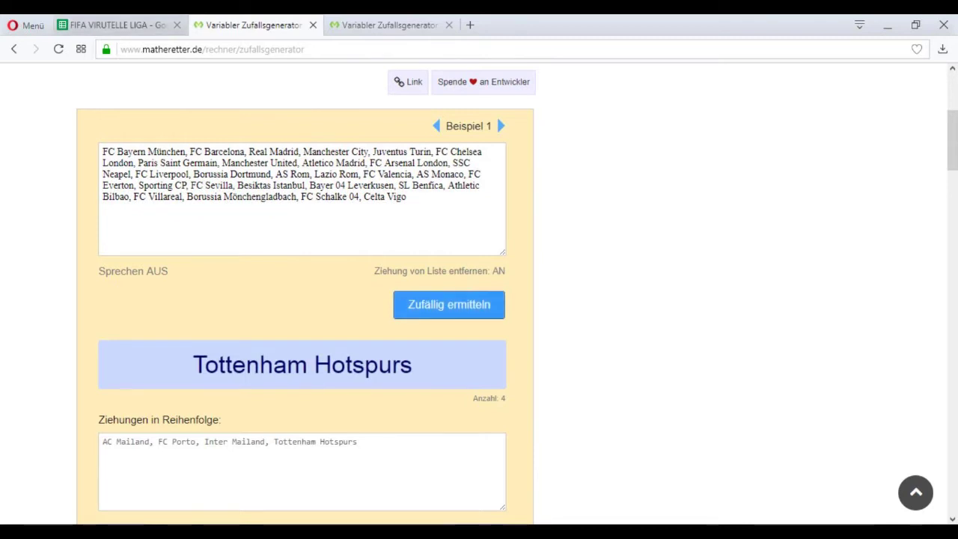
click(117, 25)
text(Totten)
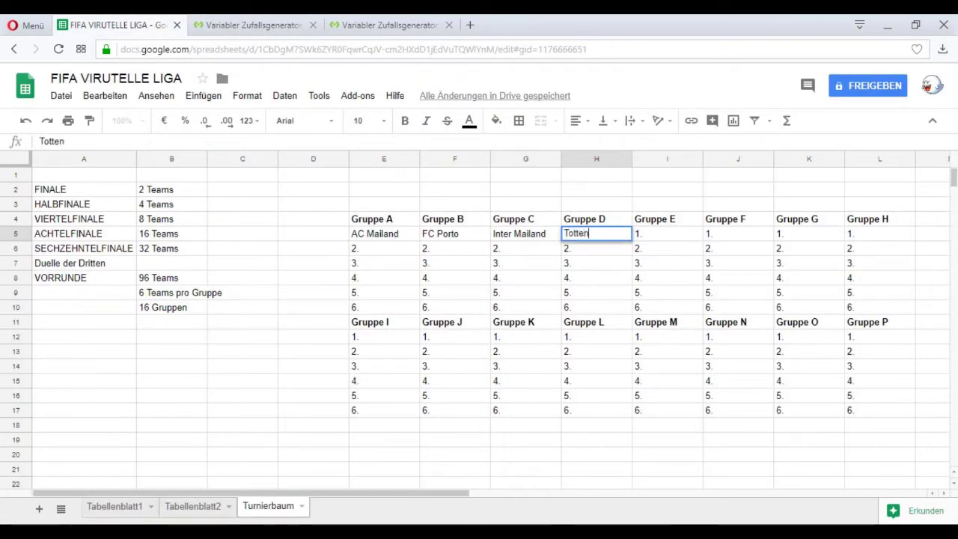
key(Tab)
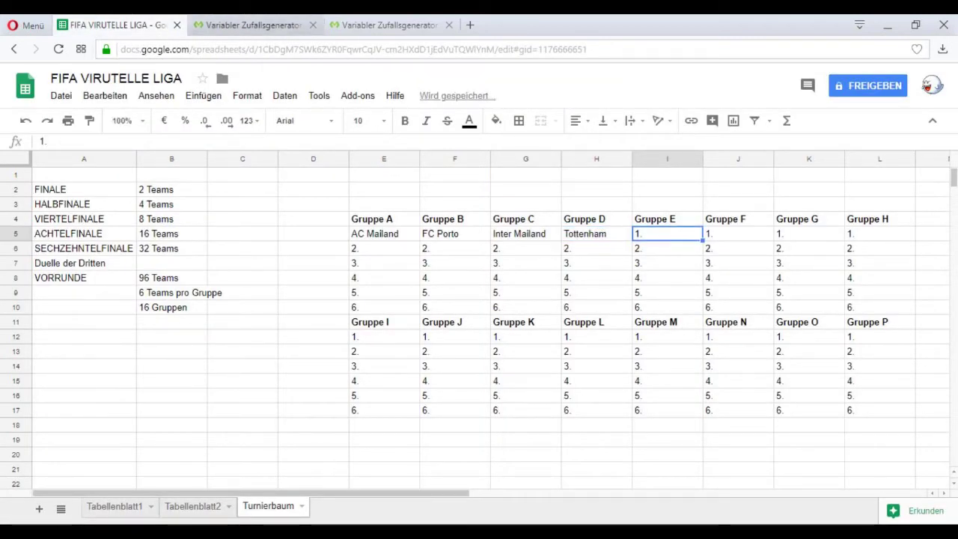
Draw the fifth team in the Zufallsgenerator and enter Paris St. Germain in the first slot of Gruppe E in the spreadsheet
key(ctrl+Tab)
click(449, 304)
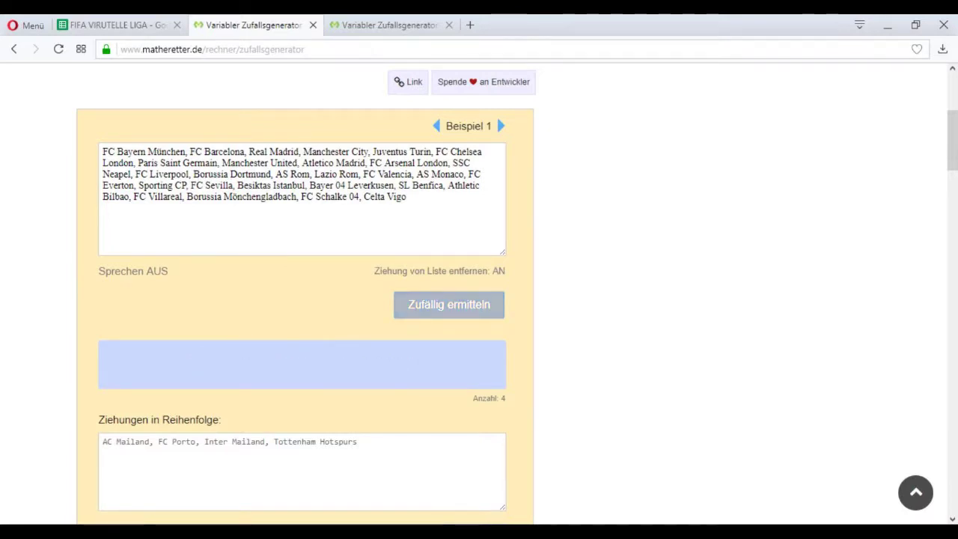
key(ctrl+shift+Tab)
text(Paris St. G)
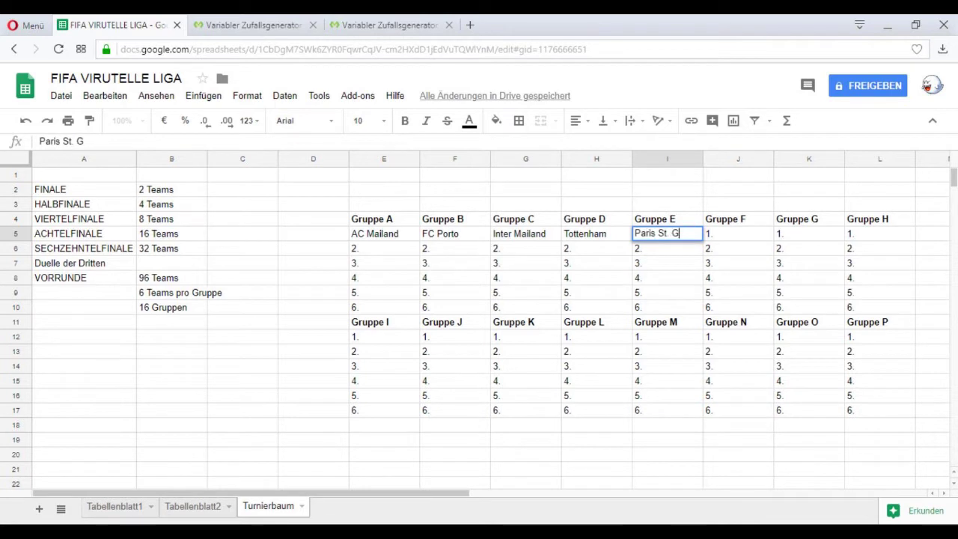
text(ermain)
key(Tab)
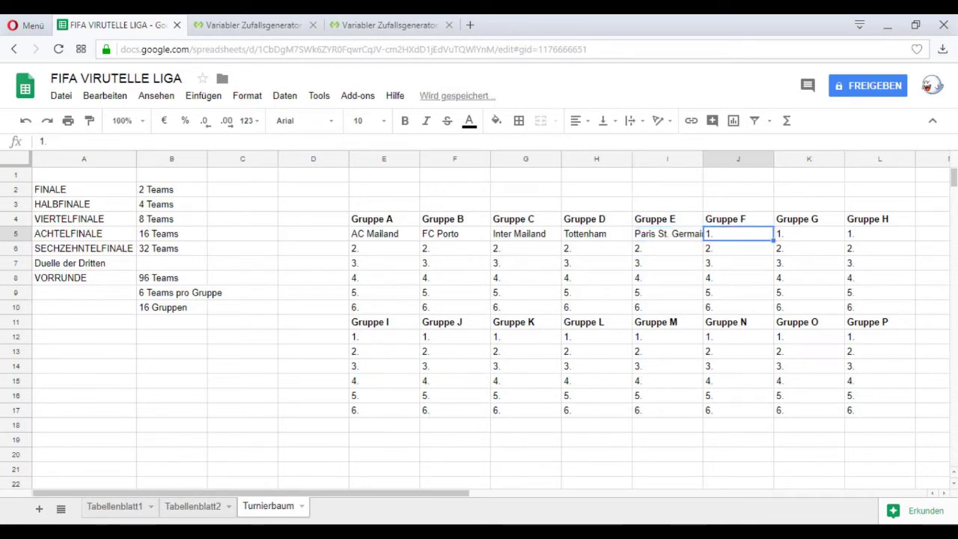
Draw the sixth team in the Zufallsgenerator and enter FC Schalke 04 in the first slot of Gruppe F in the spreadsheet
click(251, 25)
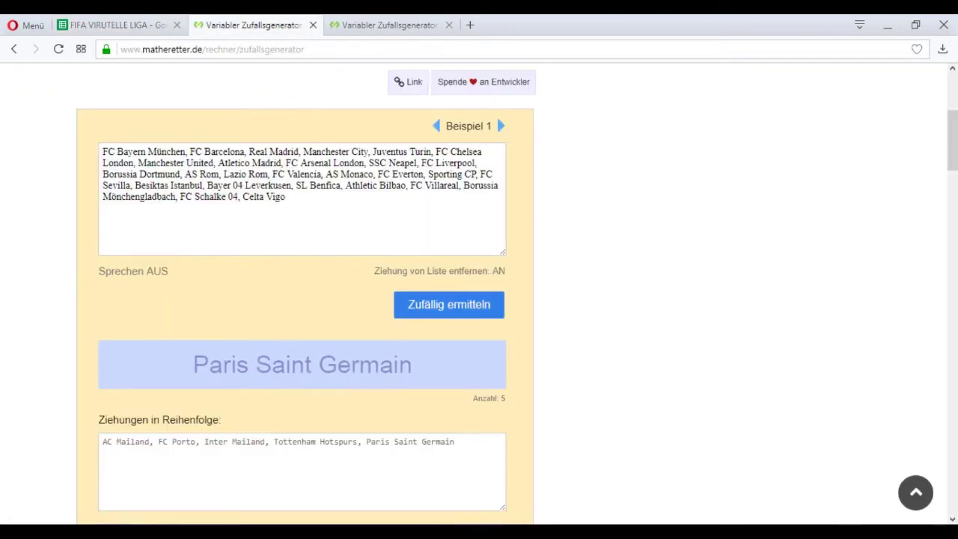
key(Return)
click(117, 25)
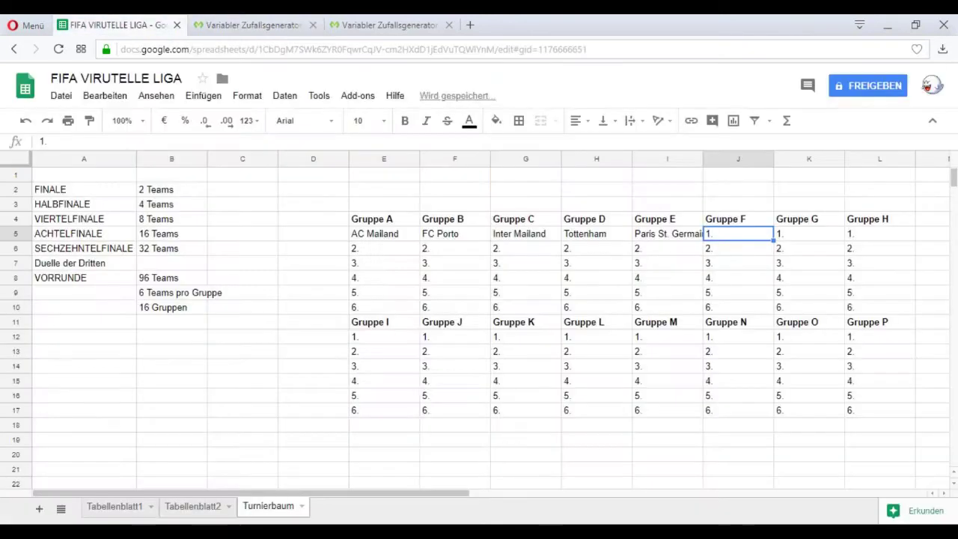
text(FC Sc)
text(ga)
key(BackSpace)
key(BackSpace)
text(h)
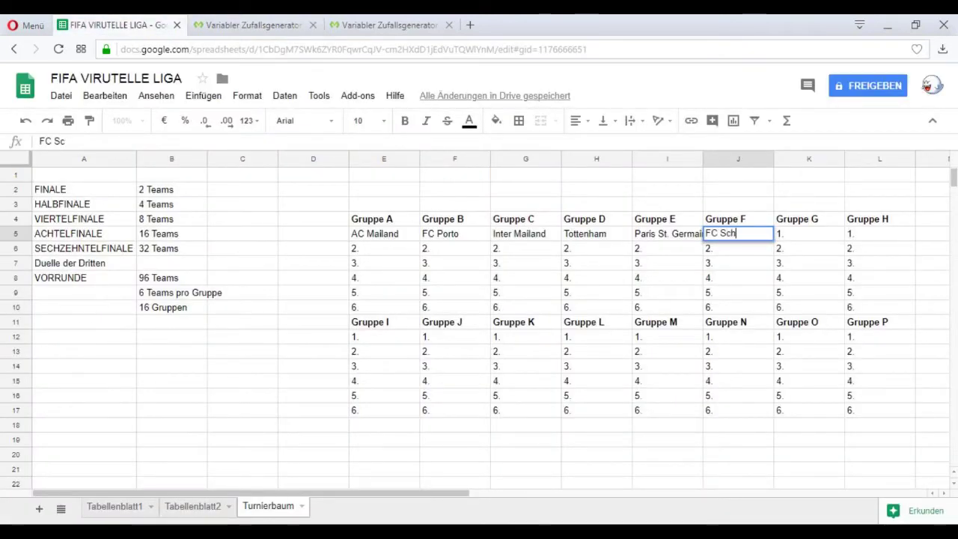
text(alke 04)
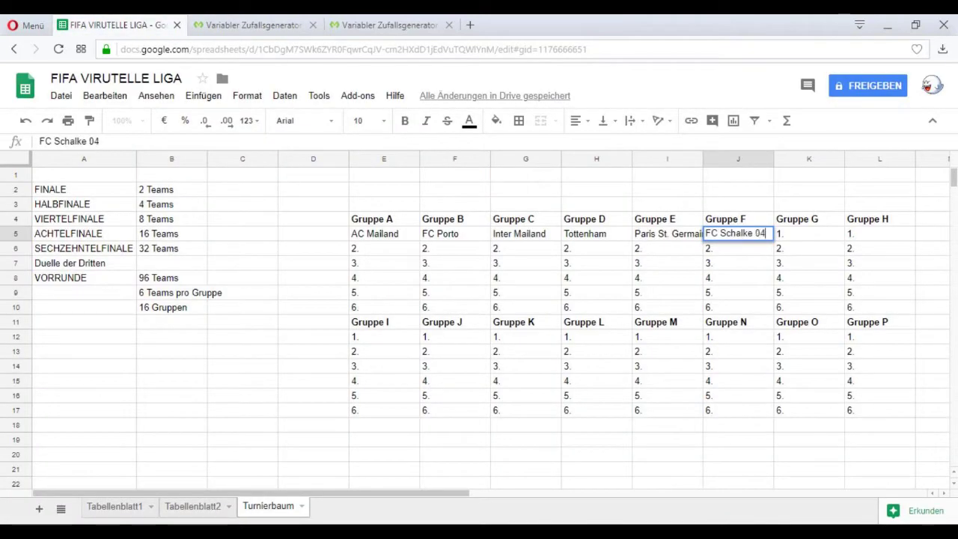
key(Tab)
Draw the seventh team in the Zufallsgenerator and enter Dortmund in the first slot of Gruppe G in the spreadsheet
click(248, 25)
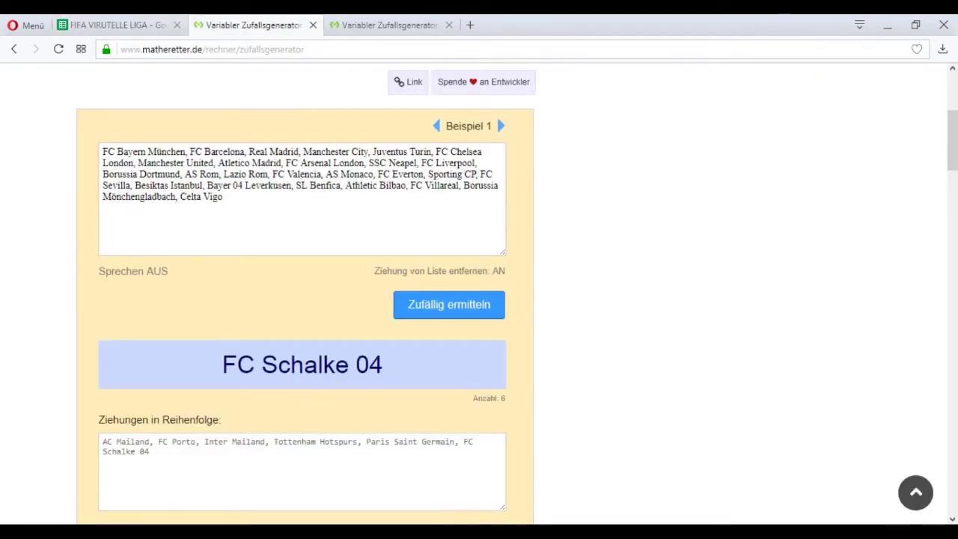
click(449, 305)
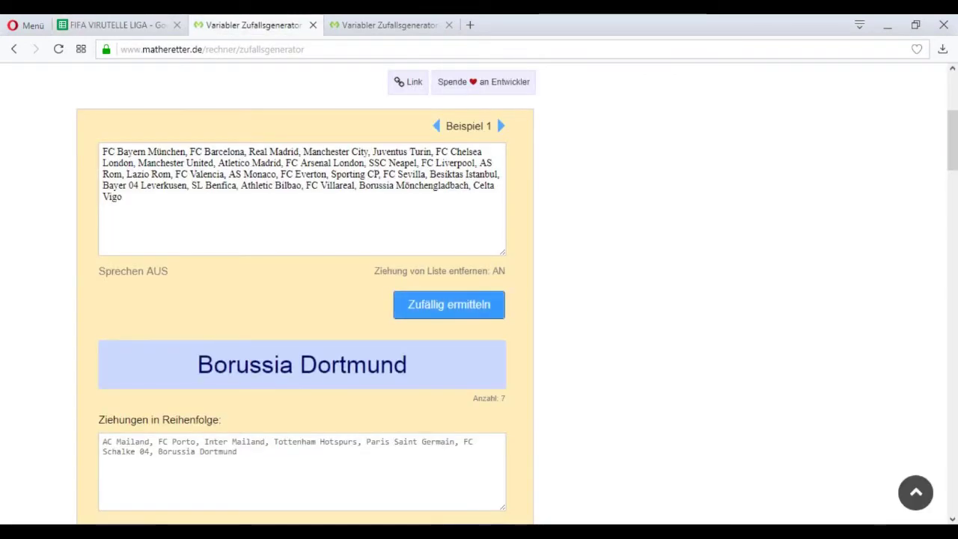
key(ctrl+shift+Tab)
text(Bor)
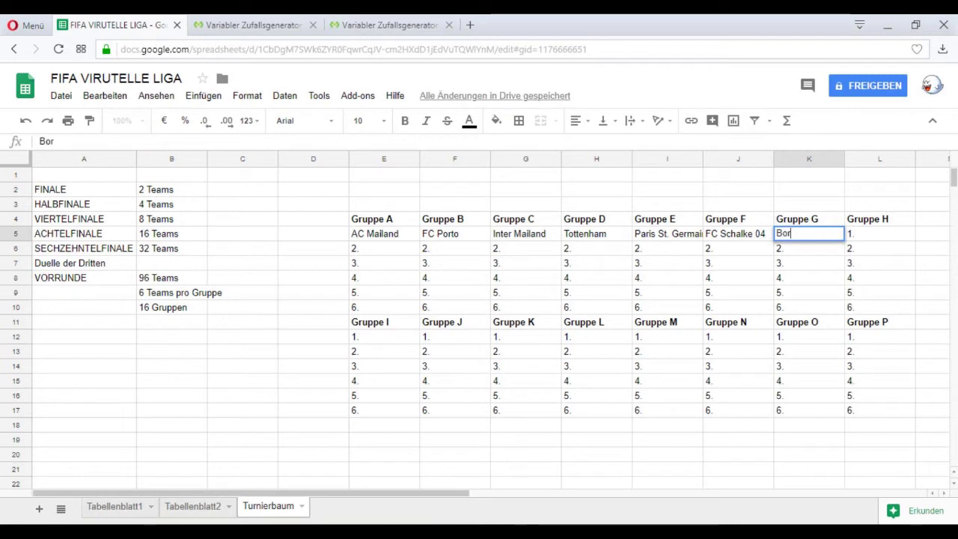
text(ussi)
key(BackSpace)
key(BackSpace)
key(BackSpace)
key(BackSpace)
key(BackSpace)
key(BackSpace)
key(BackSpace)
text(Dortmund)
key(Tab)
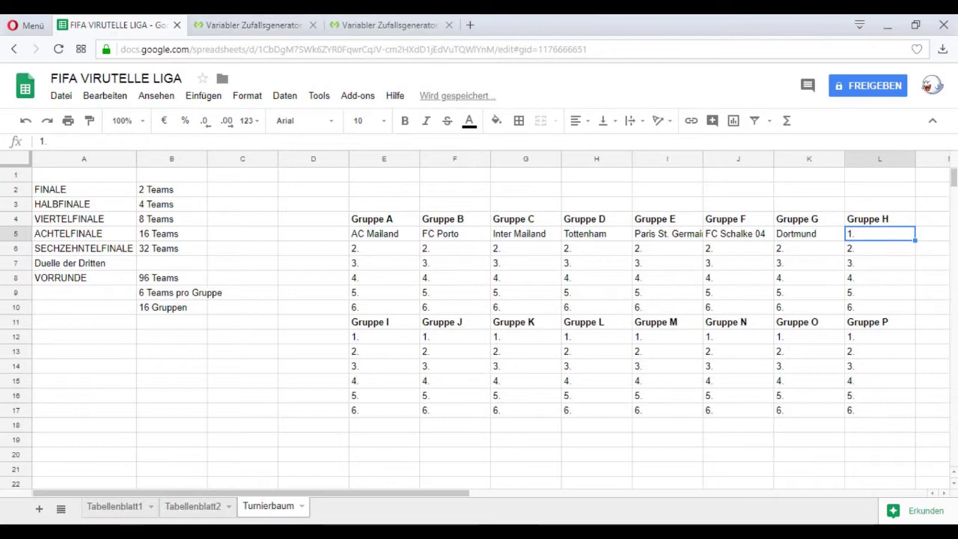
Draw the eighth team in the Zufallsgenerator, enter AS Rom in the first slot of Gruppe H, and select Gruppe I's first slot
key(ctrl+Tab)
key(Return)
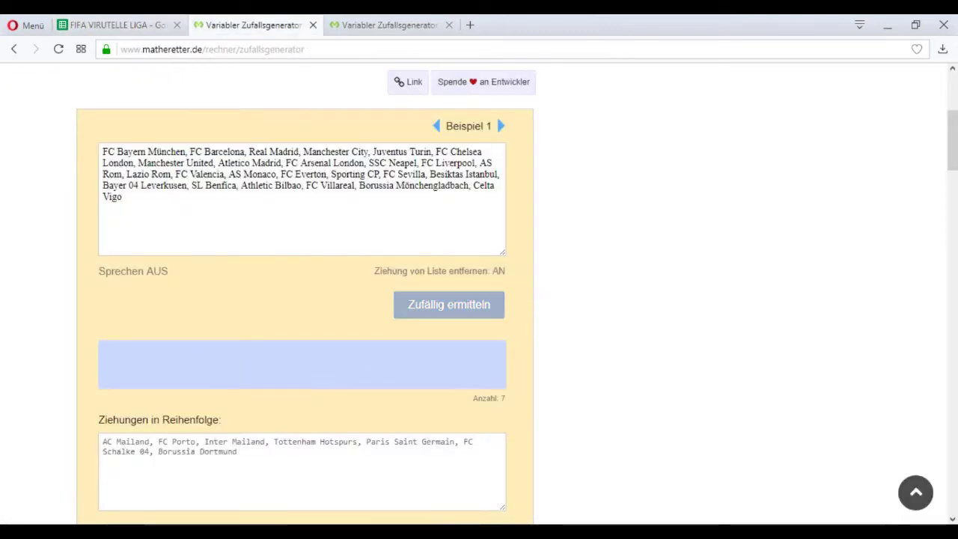
key(ctrl+shift+Tab)
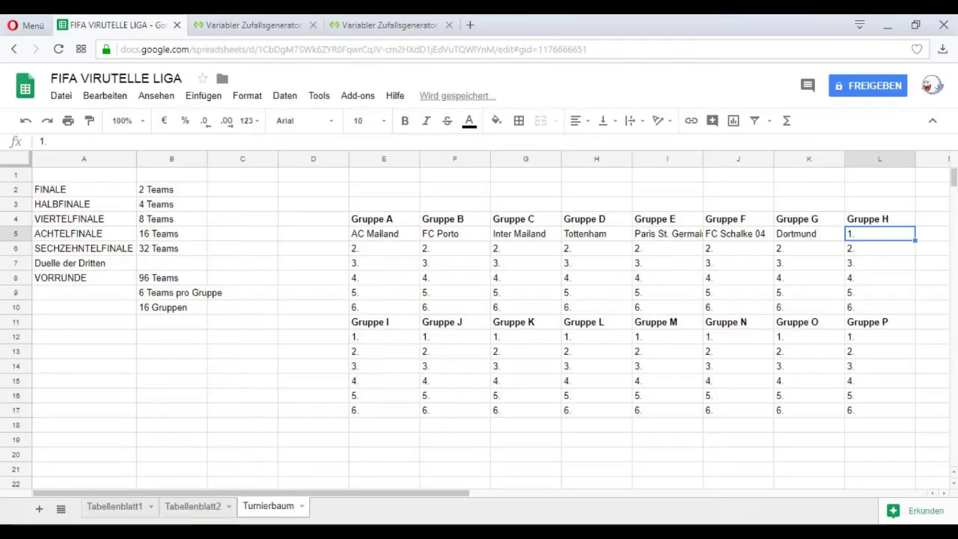
text(AS)
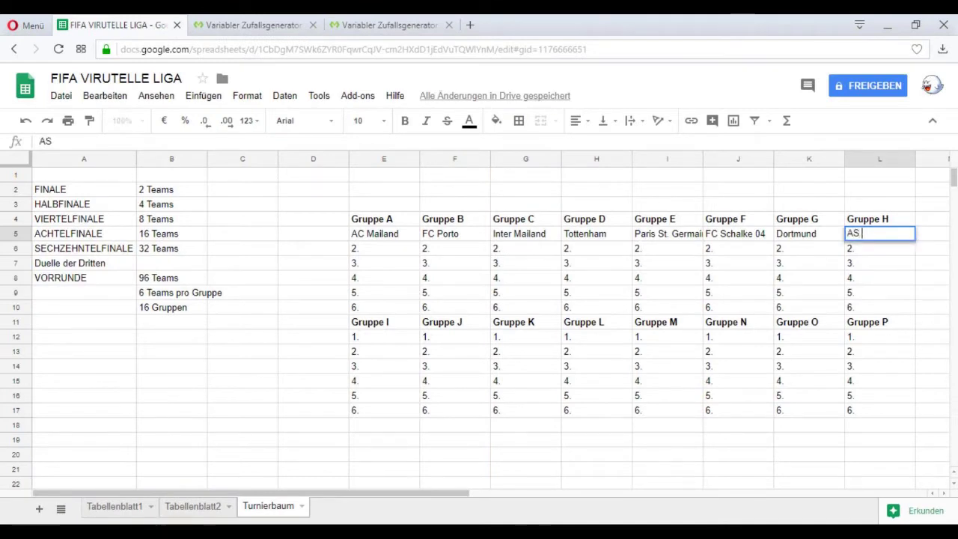
key(Return)
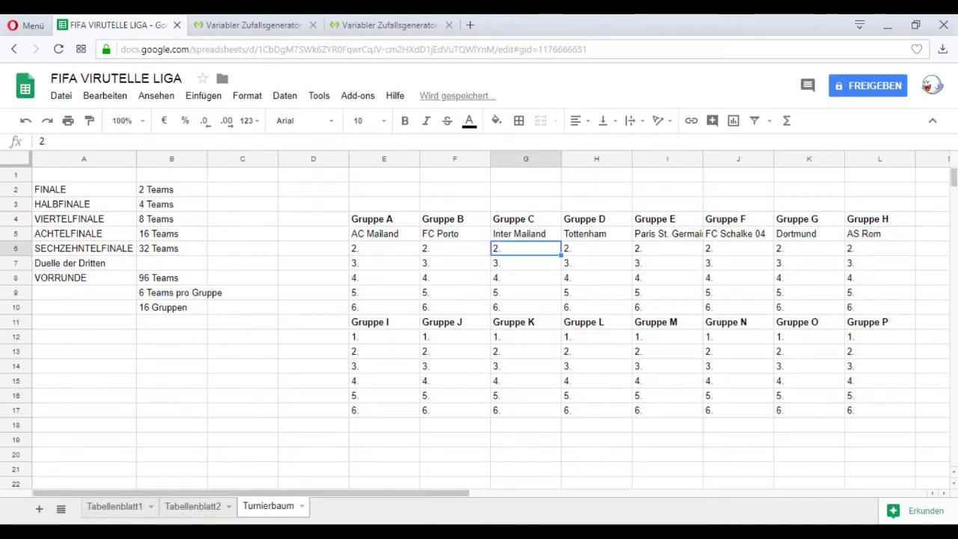
click(384, 337)
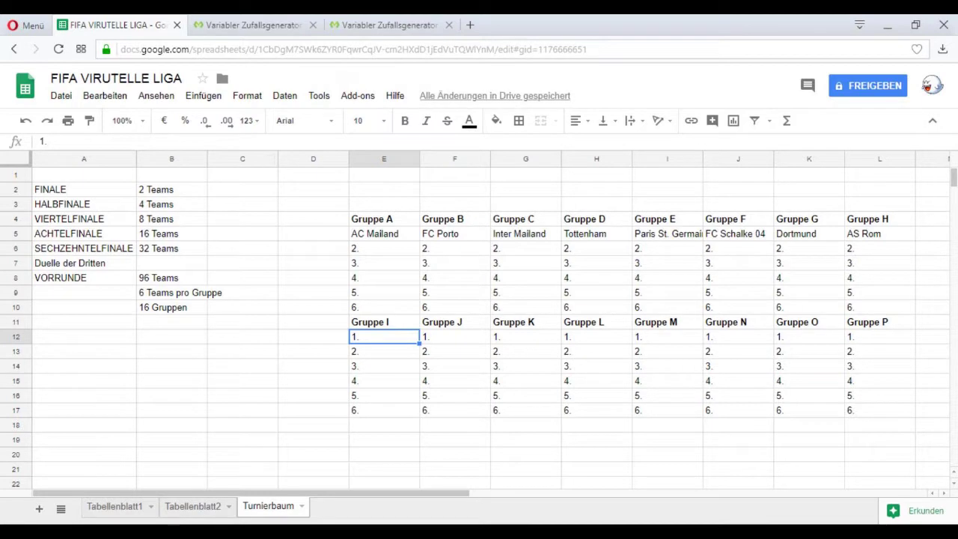
Draw the ninth team in the Zufallsgenerator and enter FC Everton in the first slot of Gruppe I in the spreadsheet
click(247, 24)
click(449, 304)
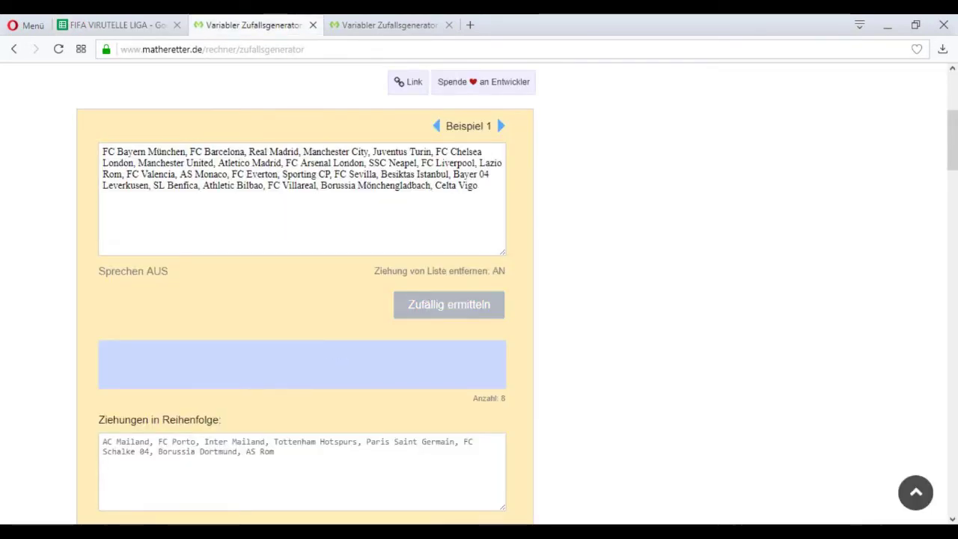
key(ctrl+Tab)
text(FC )
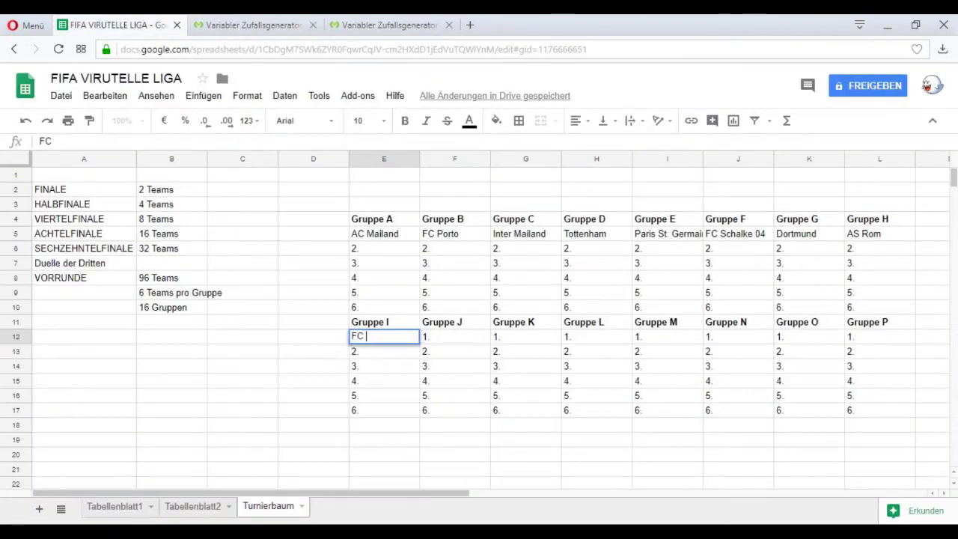
text(Everton)
key(Tab)
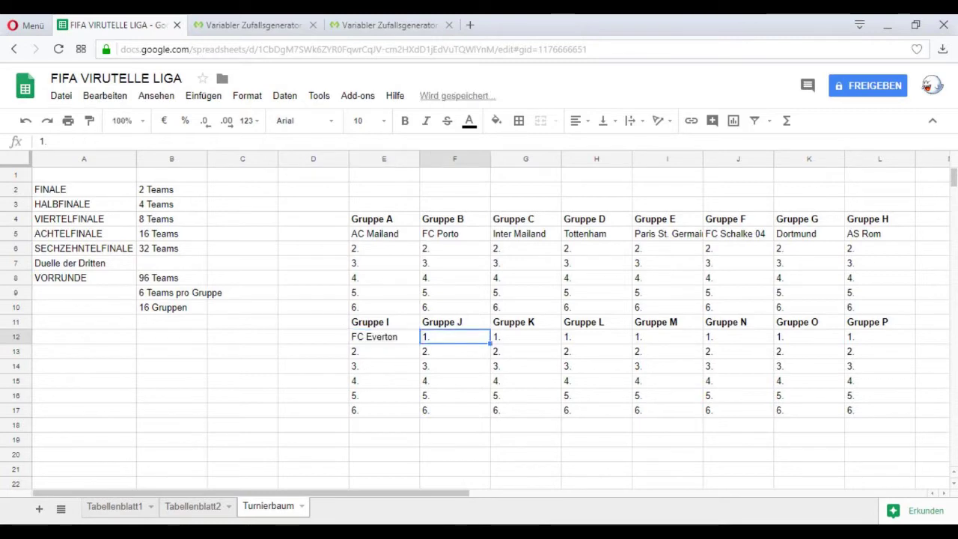
Draw the tenth team in the Zufallsgenerator and enter Besiktas in the first slot of Gruppe J in the spreadsheet
key(ctrl+Tab)
key(Return)
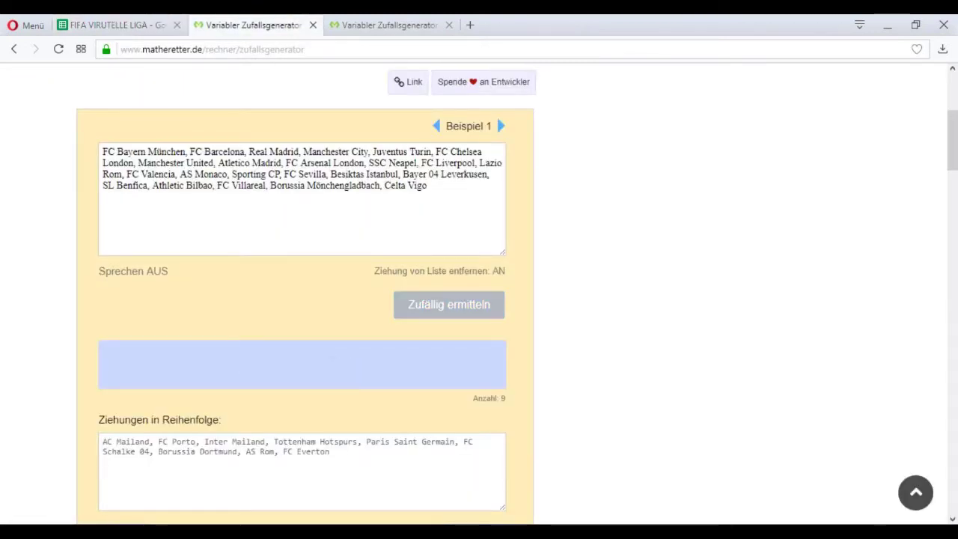
key(ctrl+Tab)
text(Besis)
key(BackSpace)
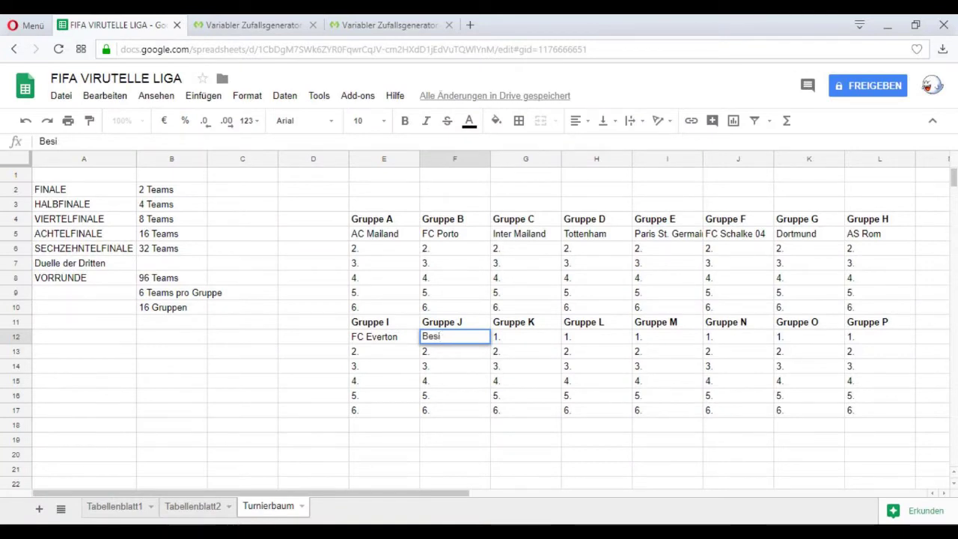
key(Tab)
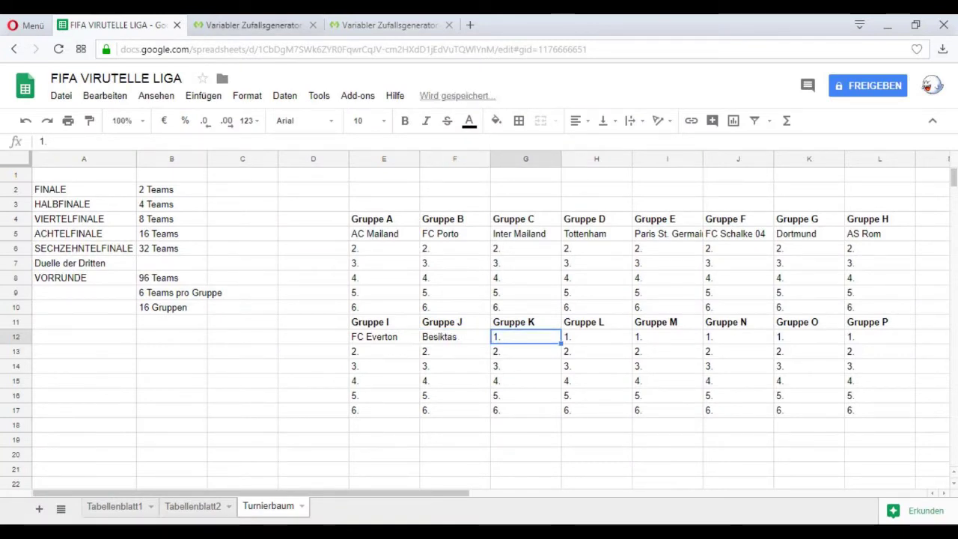
Draw the eleventh team in the Zufallsgenerator and enter Bilbao in the first slot of Gruppe K in the spreadsheet
key(ctrl+Tab)
key(Return)
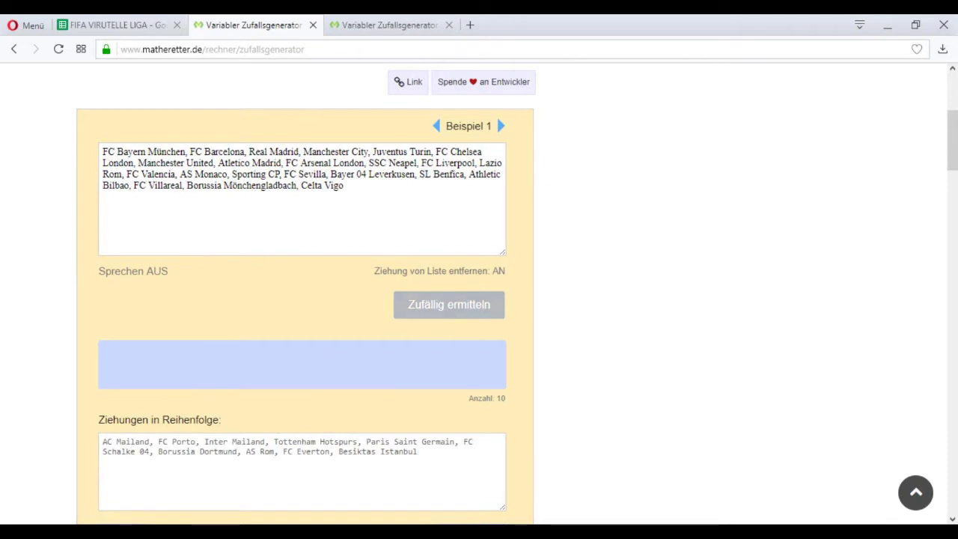
key(ctrl+shift+Tab)
text(Bilbao)
key(Tab)
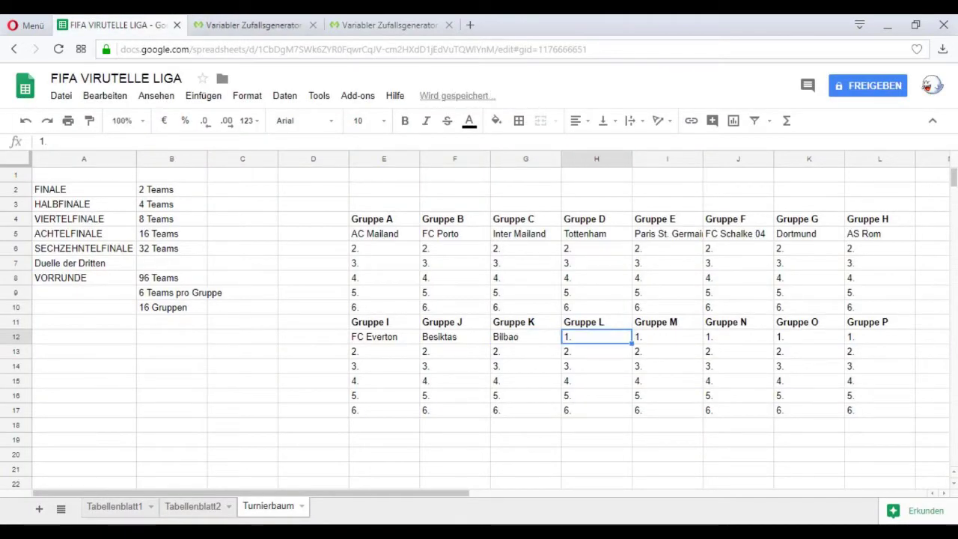
Draw the twelfth team in the Zufallsgenerator and enter FC Sevilla in the first slot of Gruppe L in the spreadsheet
key(ctrl+Tab)
key(Return)
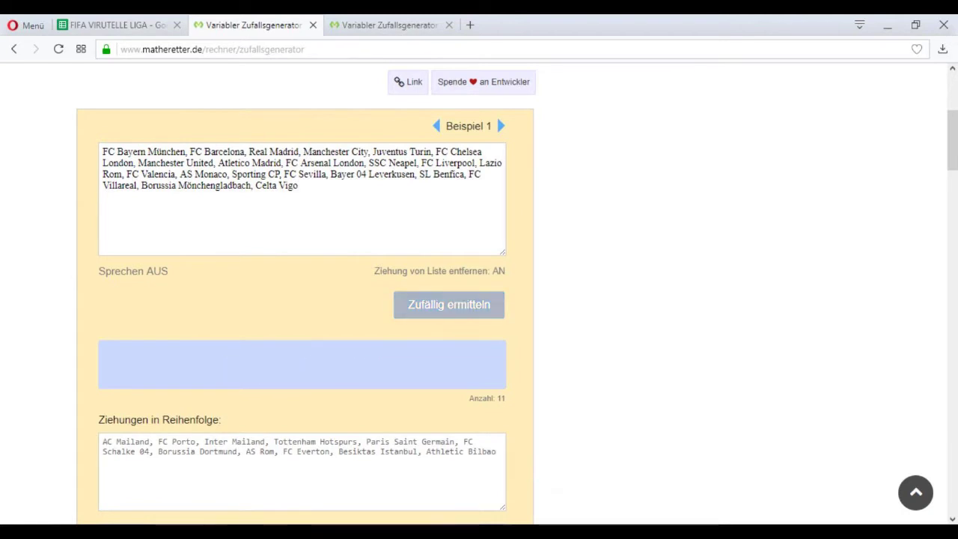
key(ctrl+shift+Tab)
text(FC Sevilla)
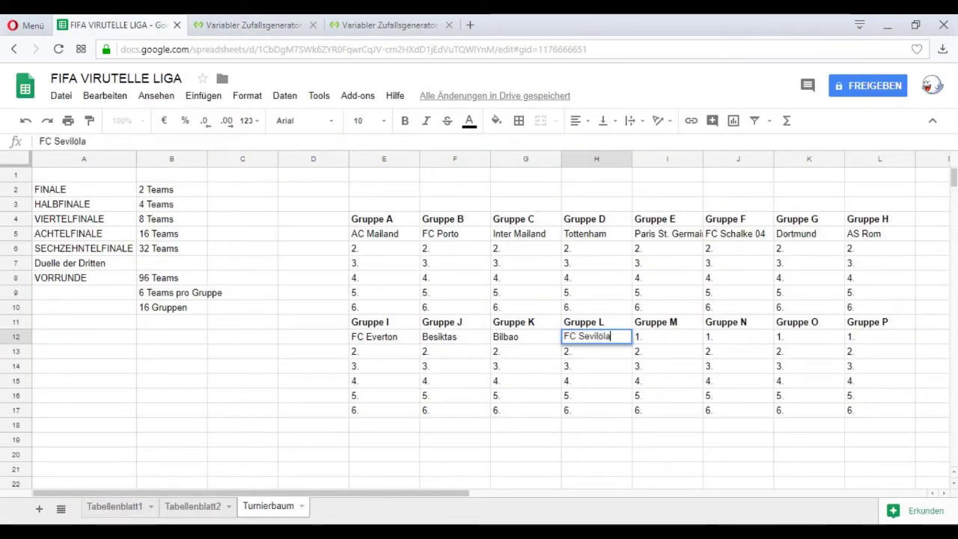
key(Tab)
Draw the thirteenth team in the Zufallsgenerator and enter FC Barcelona in the first slot of Gruppe M in the spreadsheet
key(ctrl+Tab)
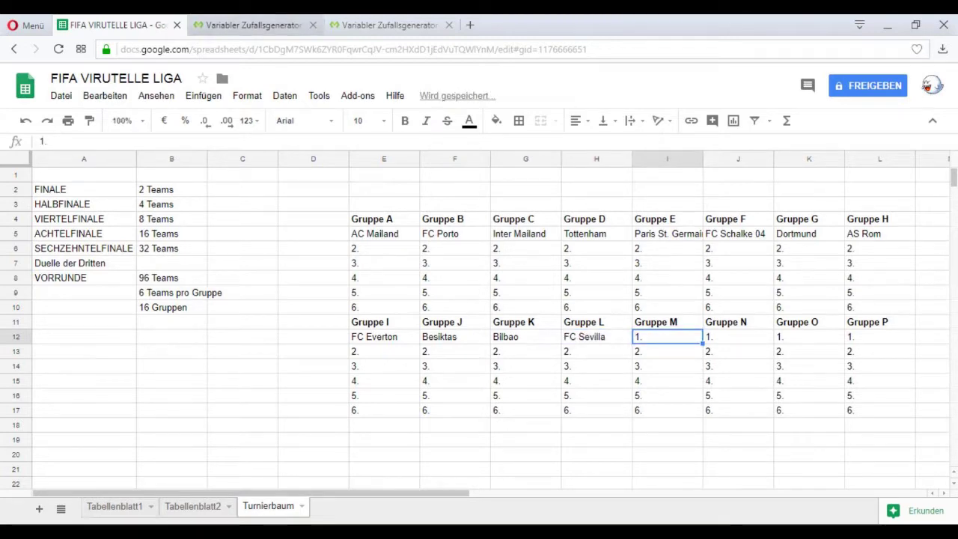
key(Return)
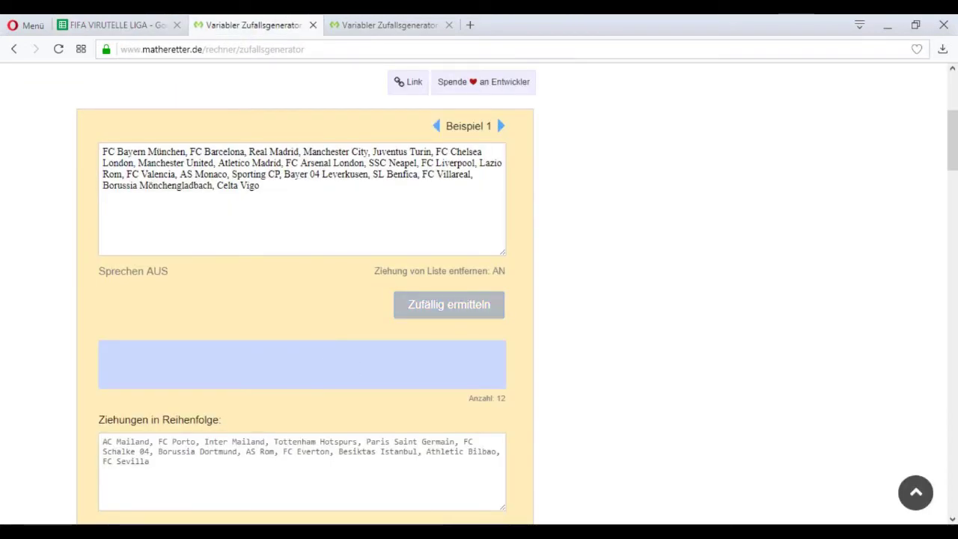
key(ctrl+shift+Tab)
text(FC )
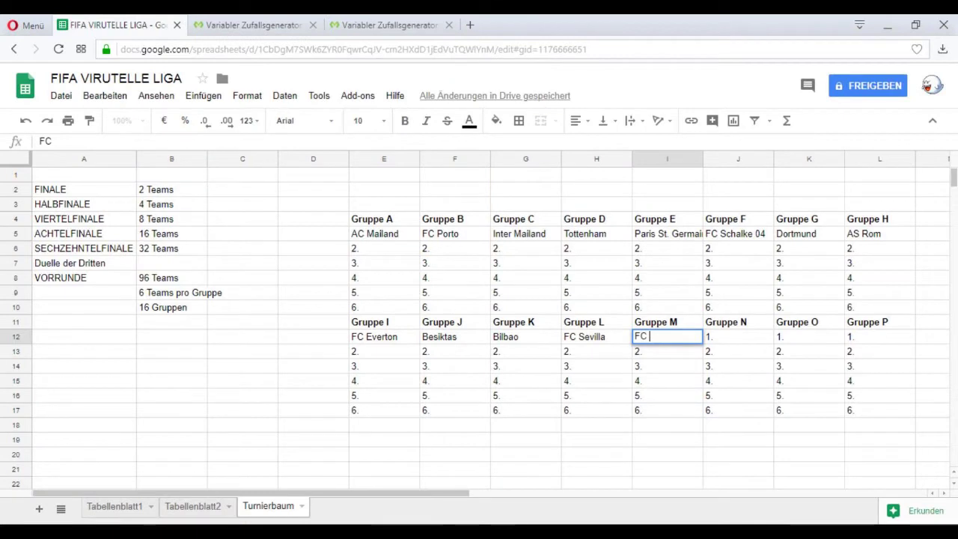
text(Barcelona)
key(Tab)
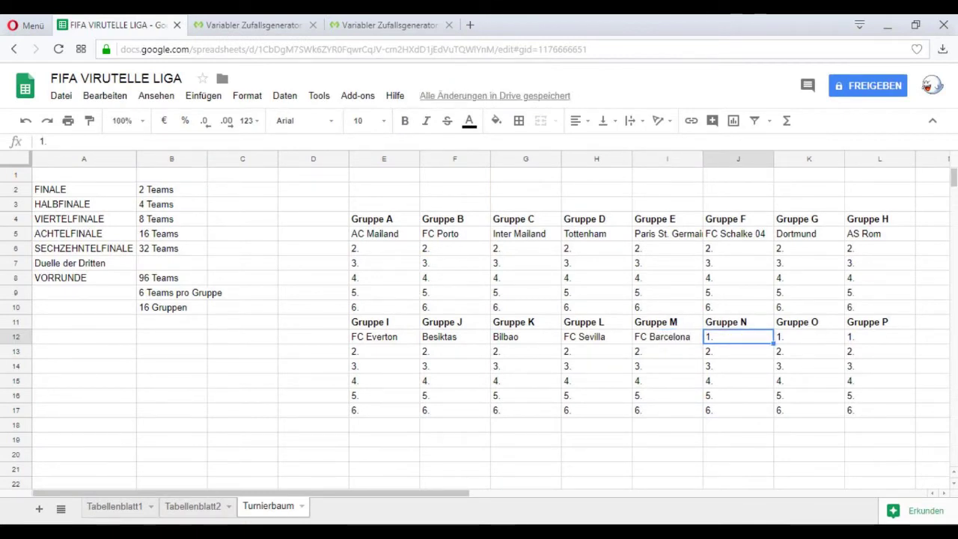
Draw the fourteenth team in the Zufallsgenerator and enter Leverkusen in the first slot of Gruppe N in the spreadsheet
key(ctrl+Tab)
key(Return)
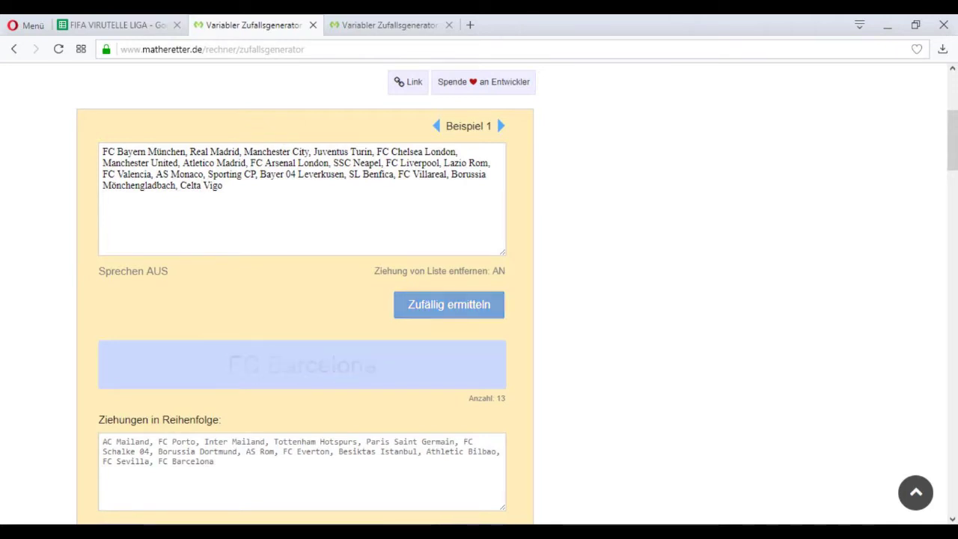
key(ctrl+Tab)
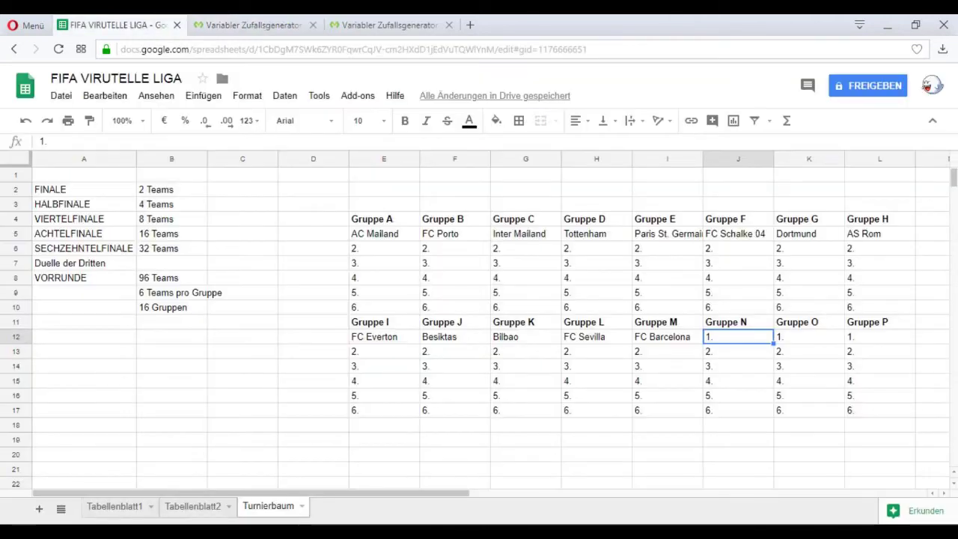
text(Leverkusen)
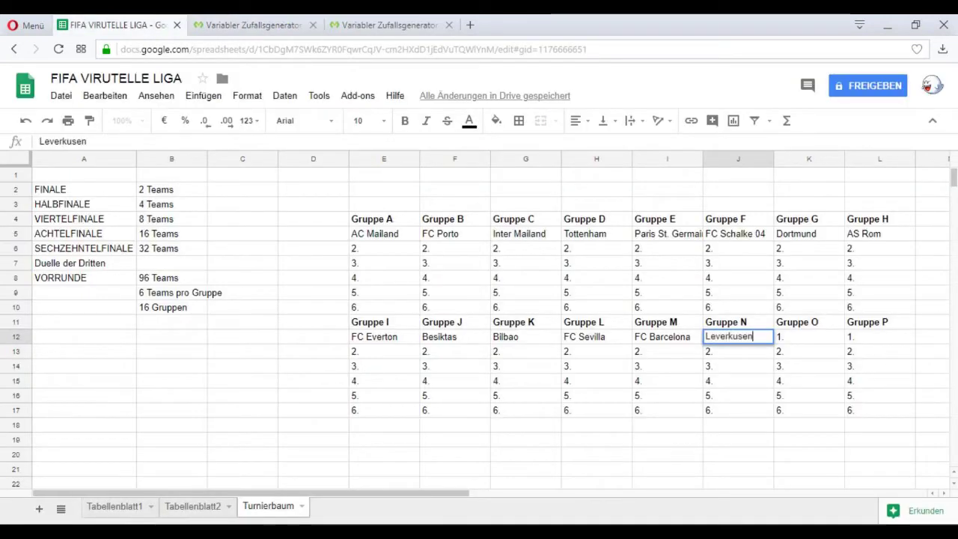
key(Tab)
Draw the fifteenth team in the Zufallsgenerator and enter Atletico Madrid in the first slot of Gruppe O in the spreadsheet
key(ctrl+Tab)
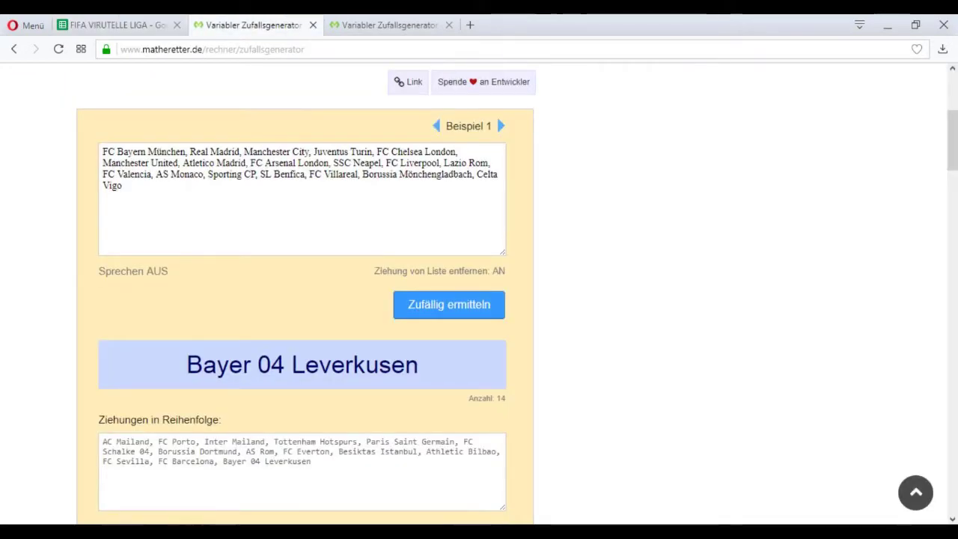
key(Return)
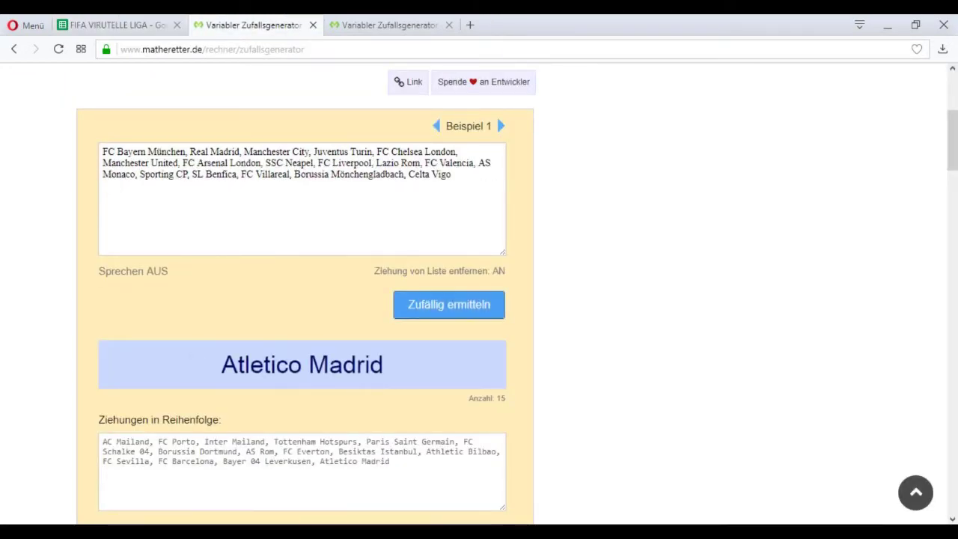
key(ctrl+Tab)
text(At)
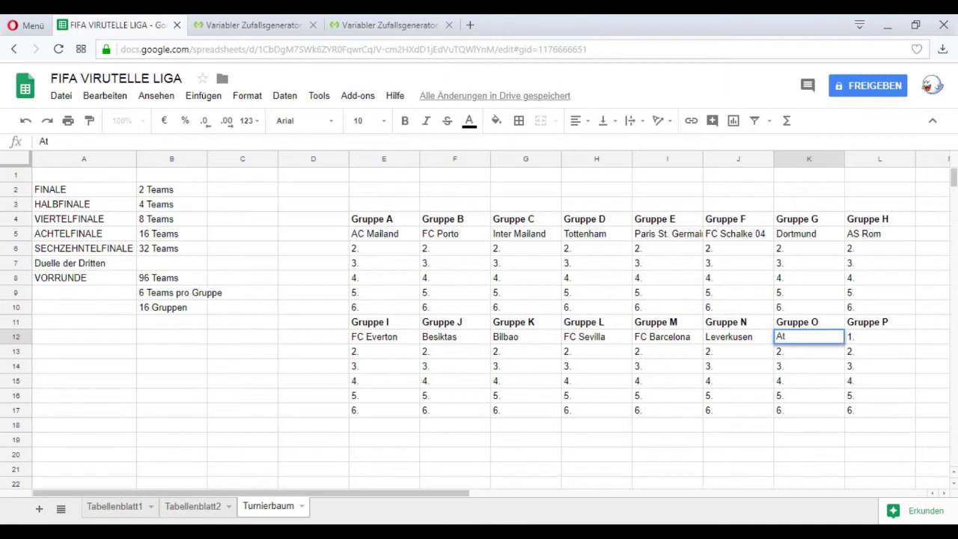
text(letico Madri)
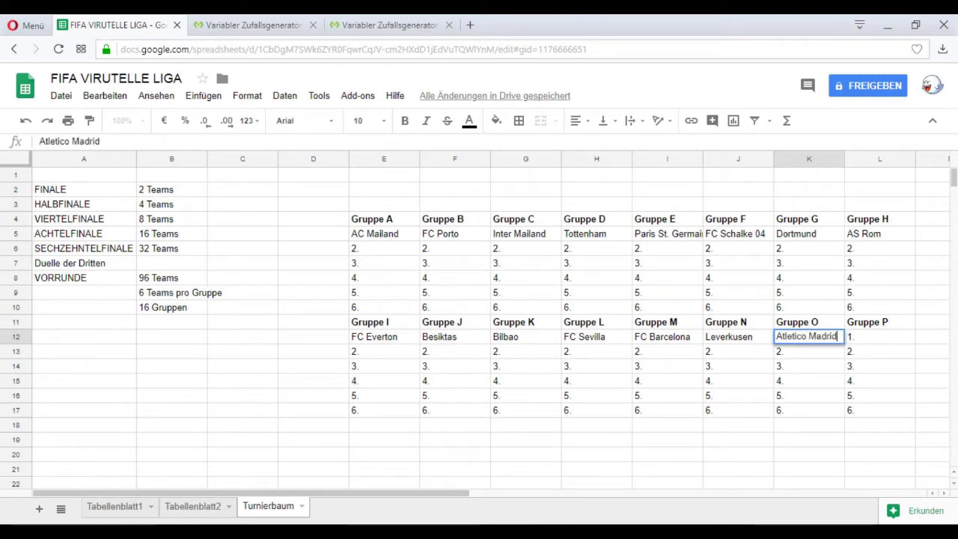
text(d)
key(Tab)
Draw the sixteenth team in the Zufallsgenerator, enter Arsenal in the first slot of Gruppe P, and select Gruppe A's second slot
click(253, 25)
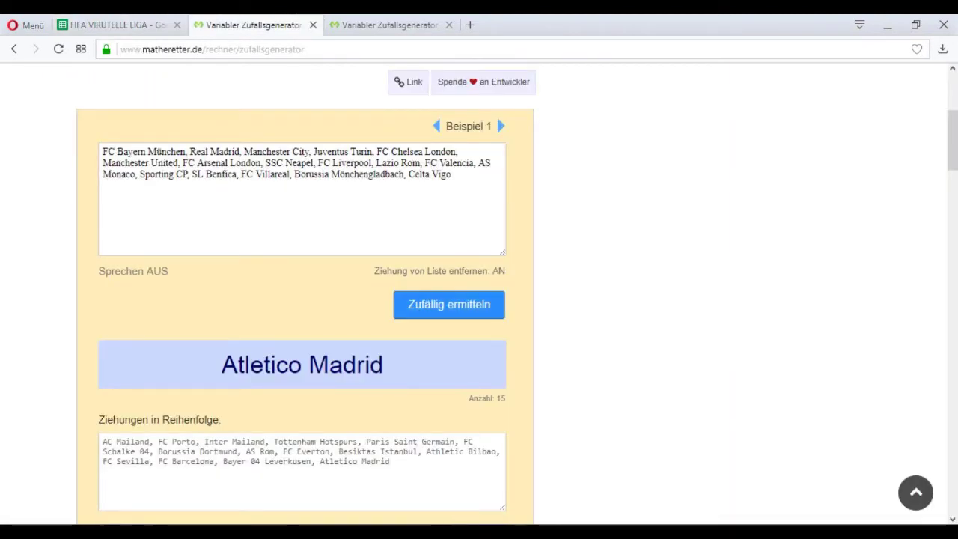
click(449, 304)
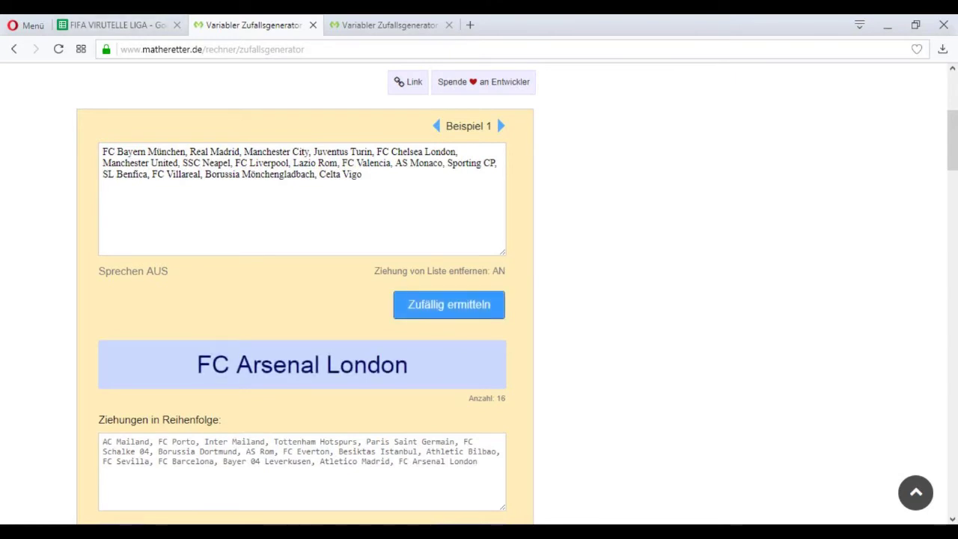
key(ctrl+shift+Tab)
text(Arsenakl)
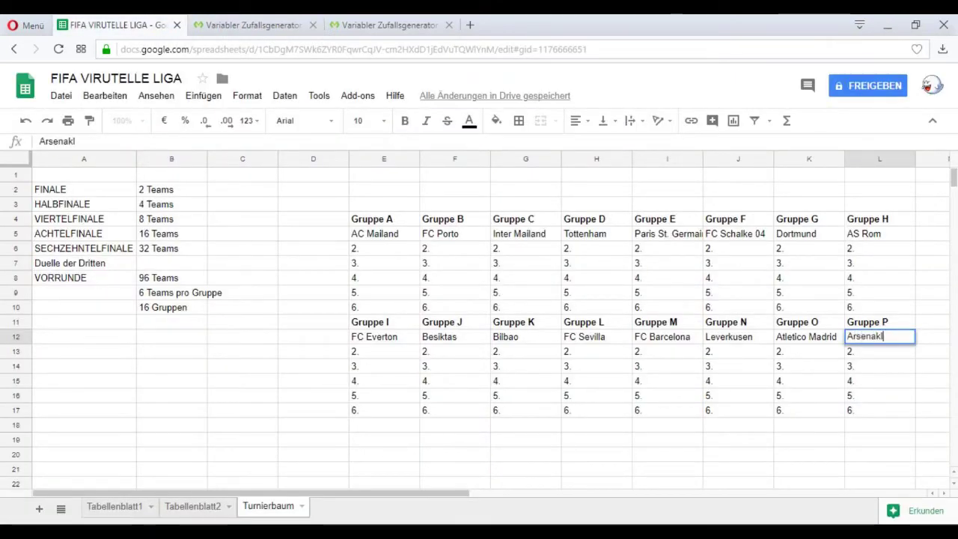
key(Return)
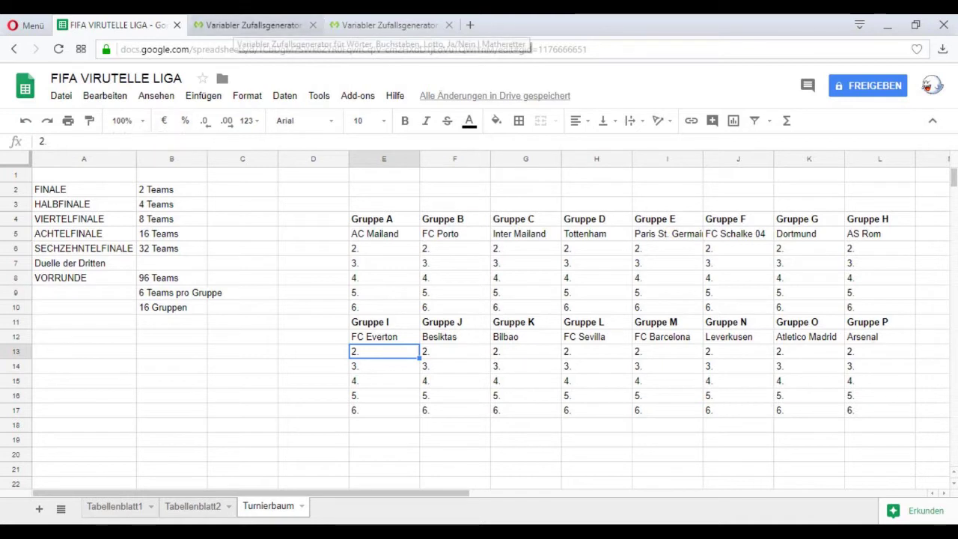
click(384, 248)
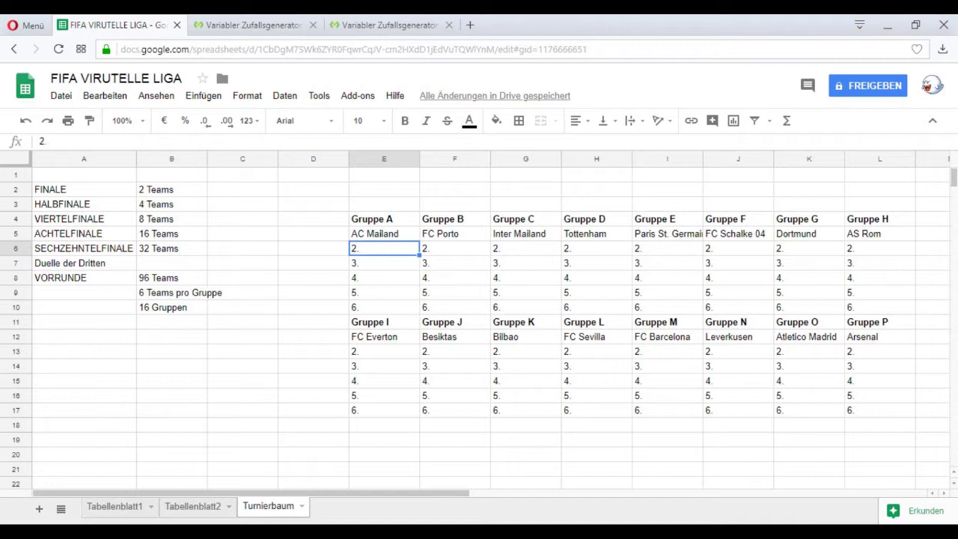
Try a 75 % zoom on the Turnierbaum sheet and settle on 90 %
scroll(479, 322, right, 5)
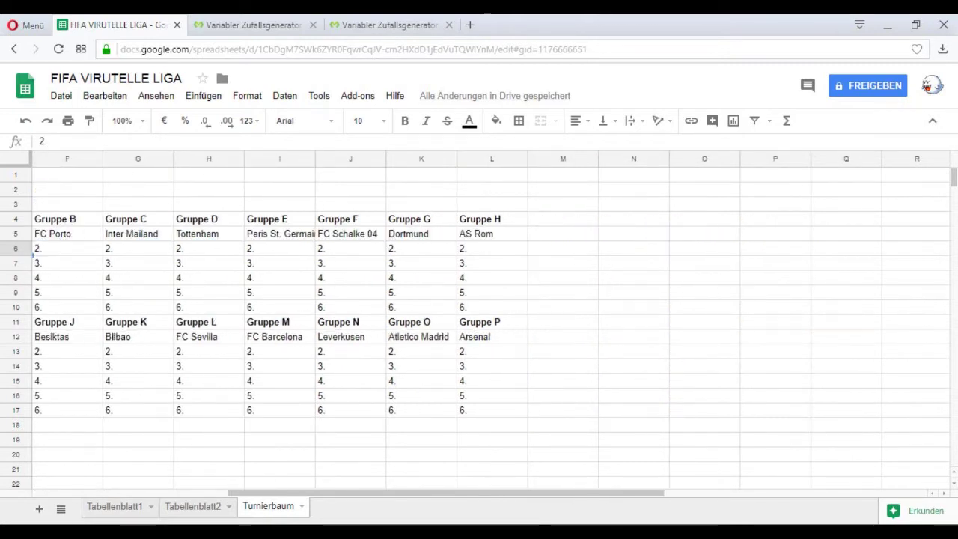
scroll(480, 322, right, 1)
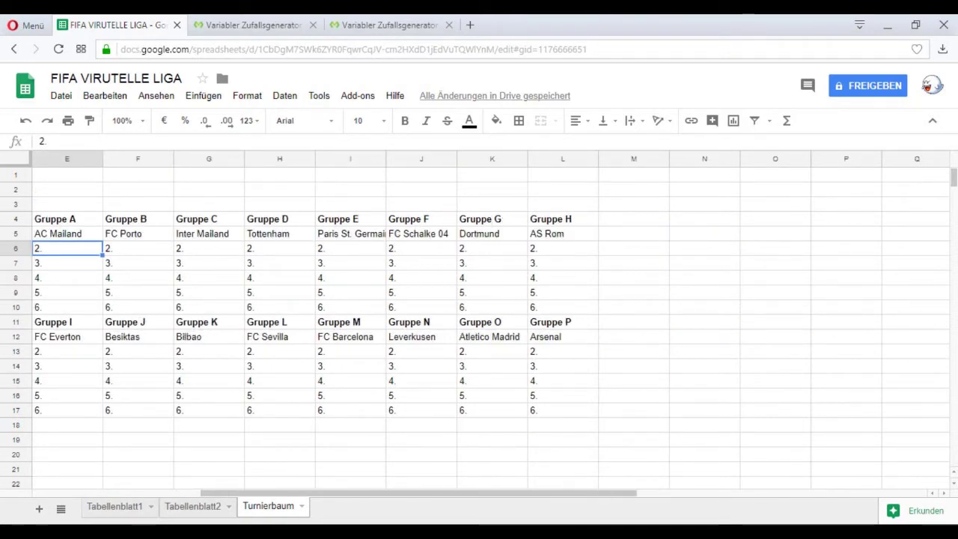
click(156, 95)
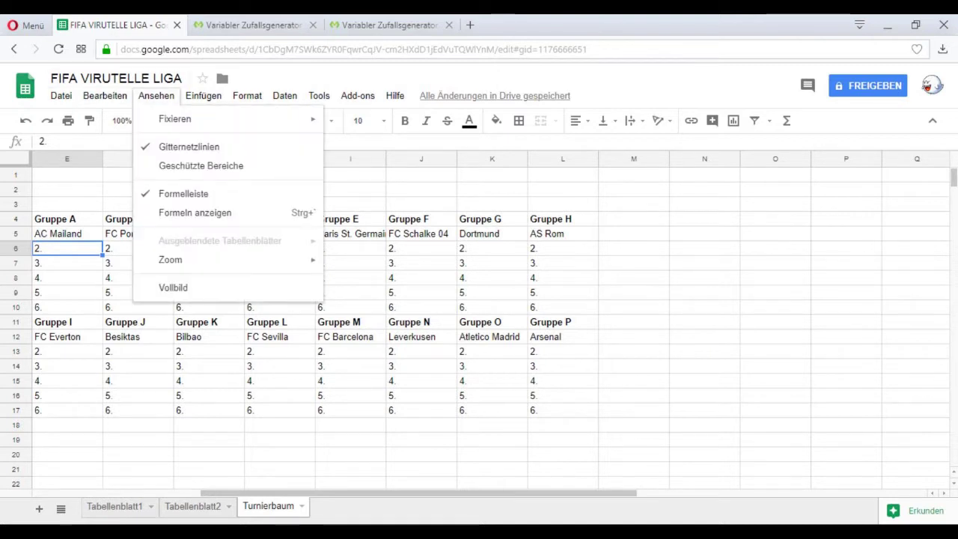
mouse_move(171, 260)
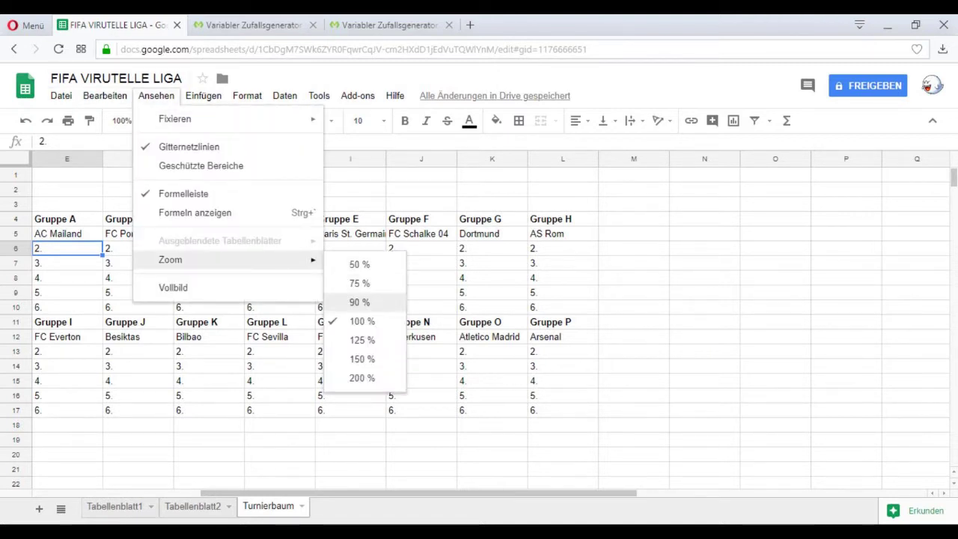
click(360, 283)
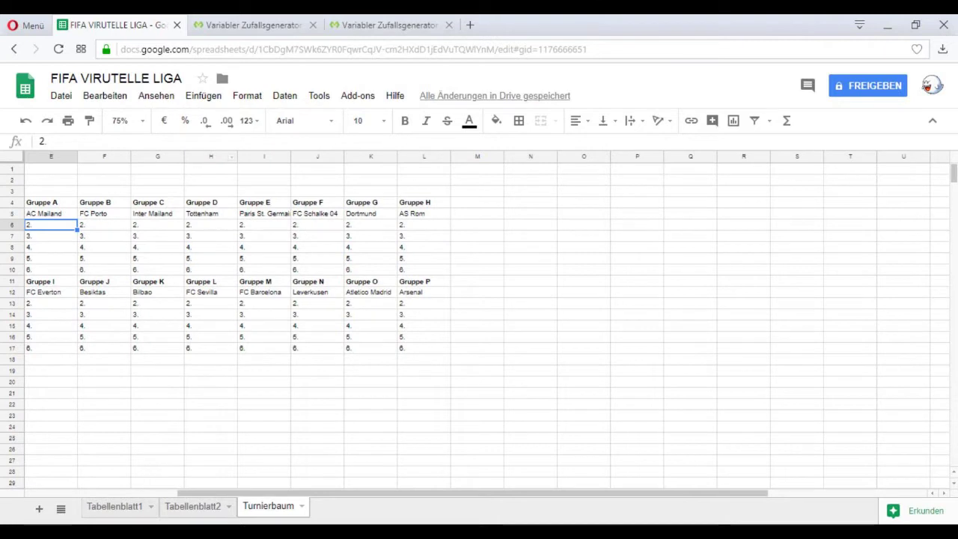
click(155, 95)
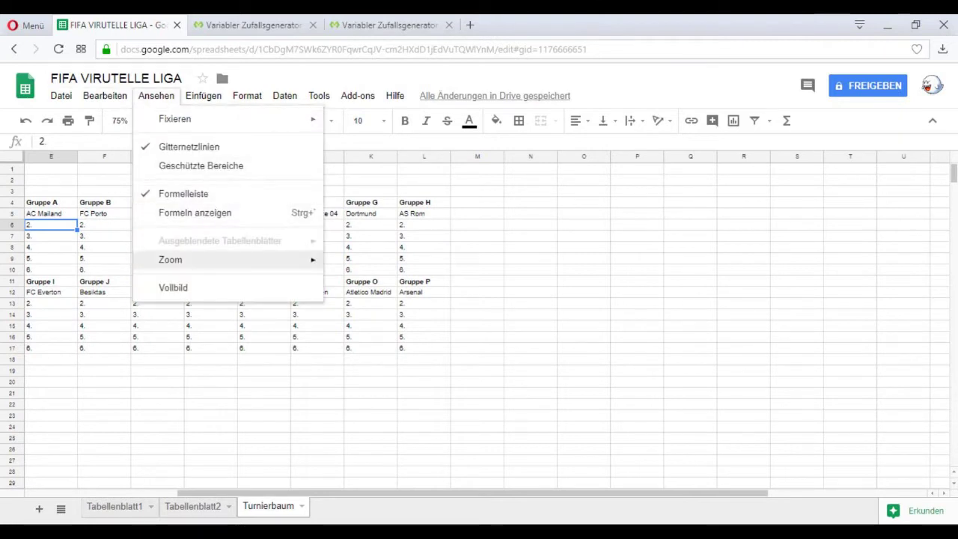
mouse_move(170, 260)
click(359, 301)
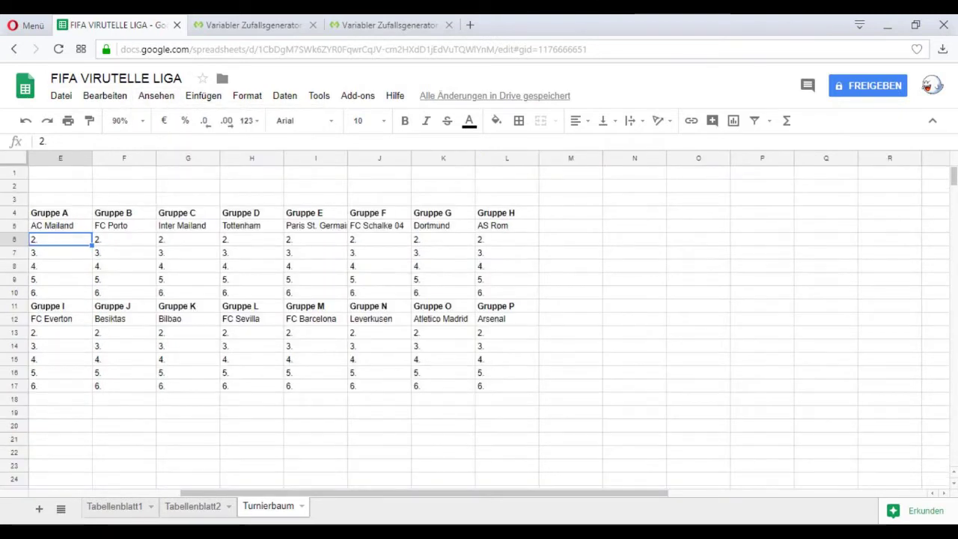
Copy the Gruppe I to Gruppe P block (E11:L17) and paste it beside Gruppe H, starting at cell M4
click(60, 306)
drag(59, 306, 507, 386)
key(ctrl+c)
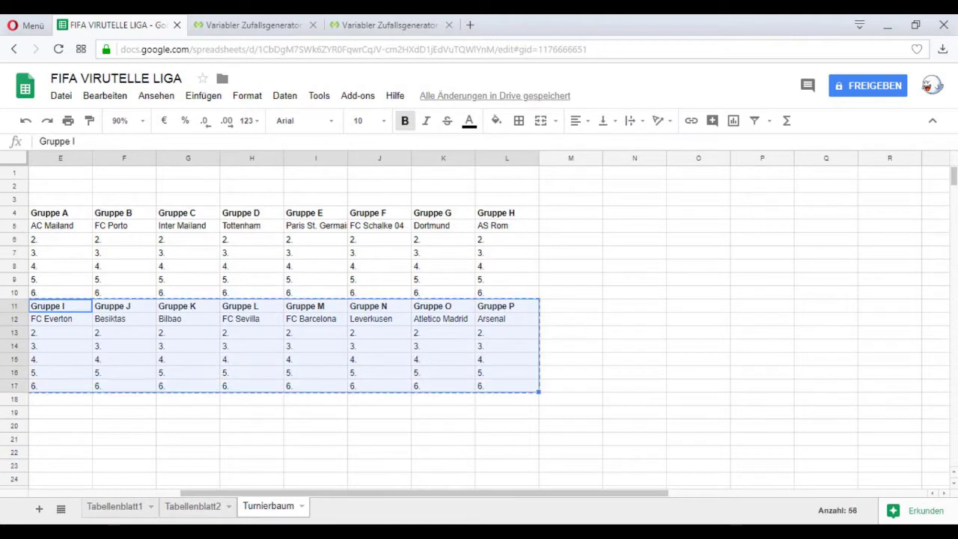
click(571, 213)
key(ctrl+v)
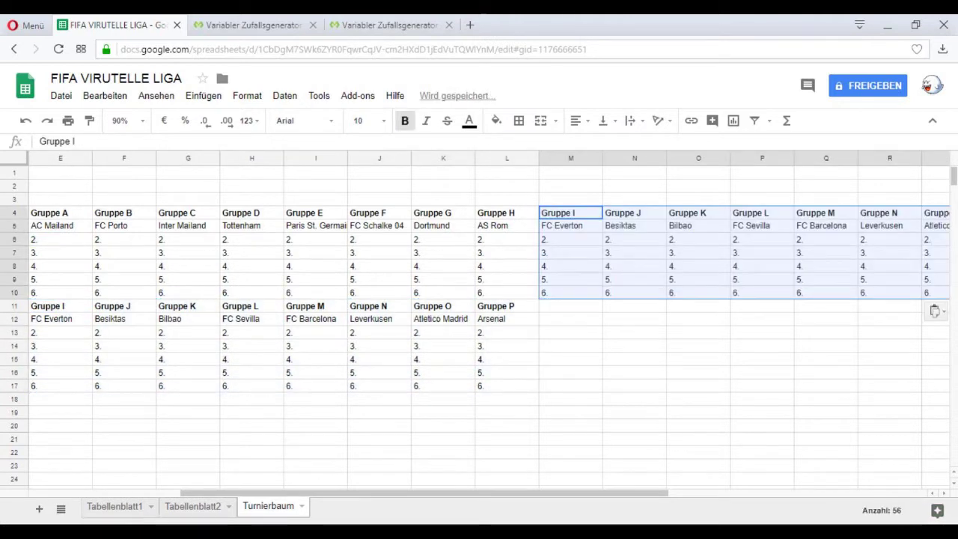
Reduce the Turnierbaum sheet zoom to 75 % to fit all 16 groups side by side
mouse_move(449, 493)
mouse_down()
mouse_move(560, 494)
mouse_move(462, 493)
mouse_up()
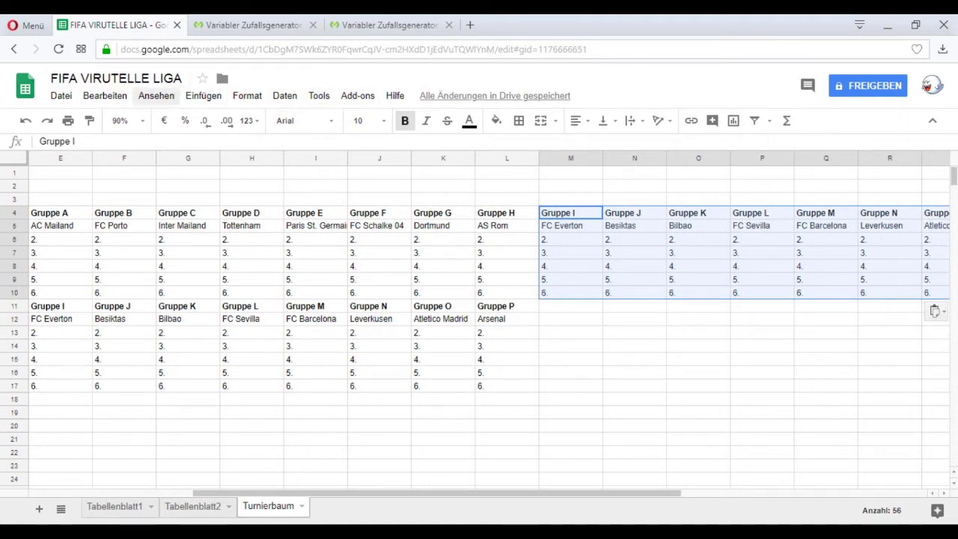
click(156, 96)
mouse_move(225, 260)
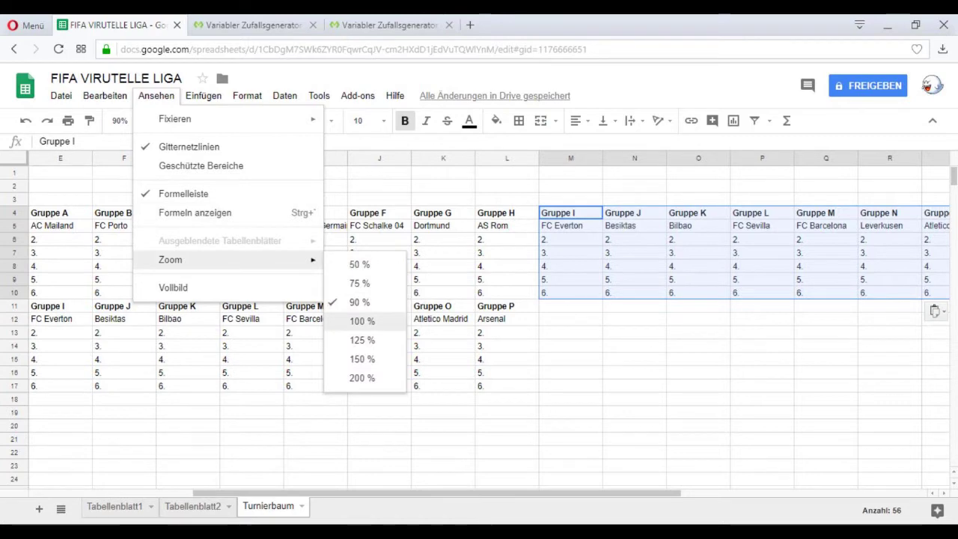
click(359, 284)
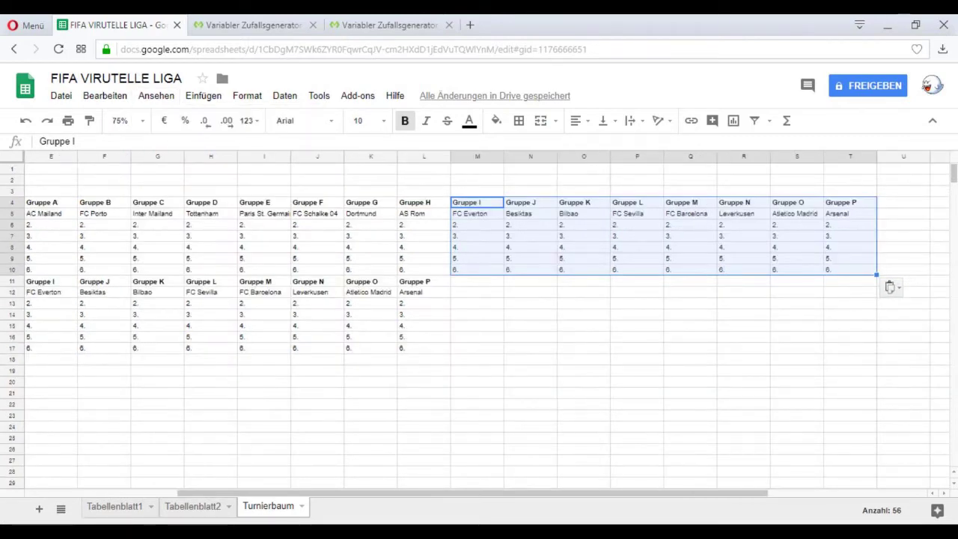
scroll(479, 314, left, 1)
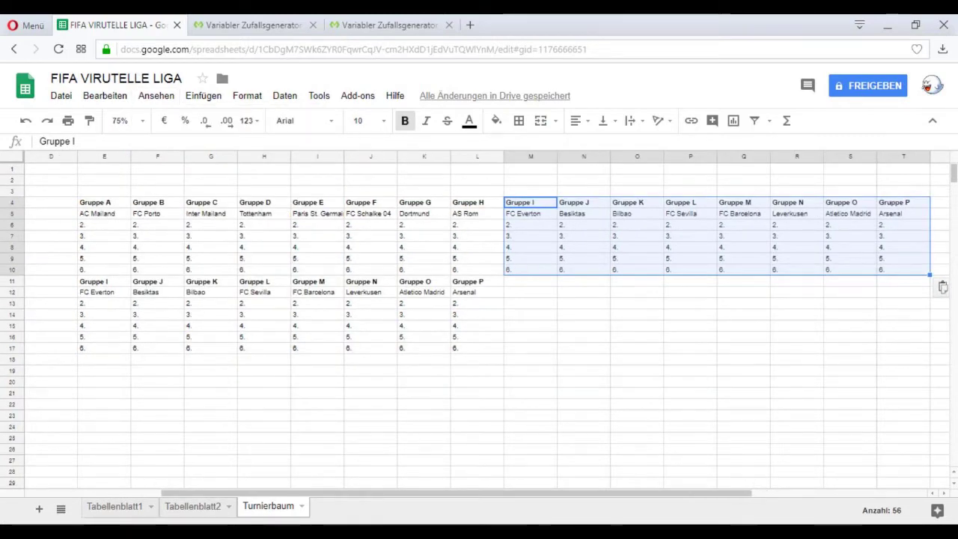
Remove the duplicate Gruppe I to Gruppe P block beside Gruppe H (M4:T10)
click(371, 415)
click(51, 282)
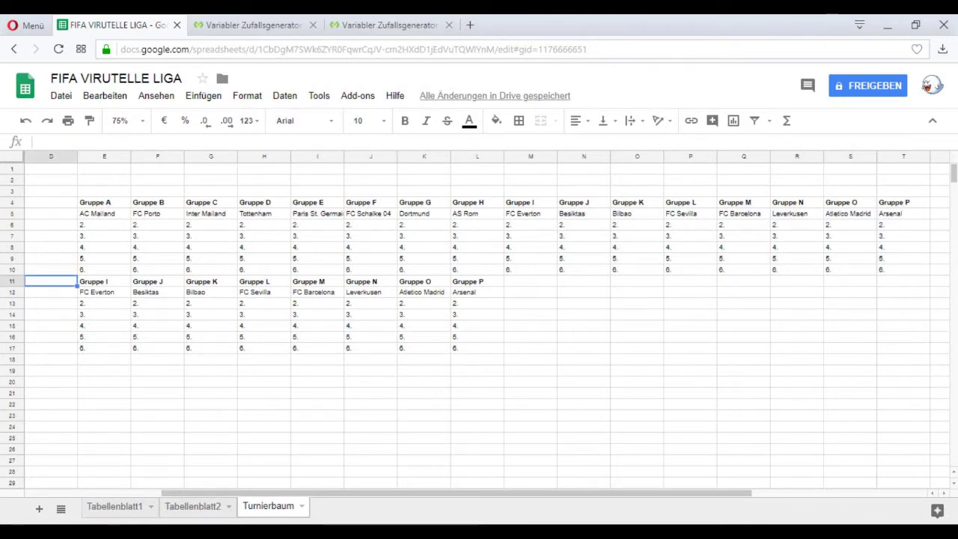
click(531, 192)
drag(558, 196, 914, 305)
click(743, 393)
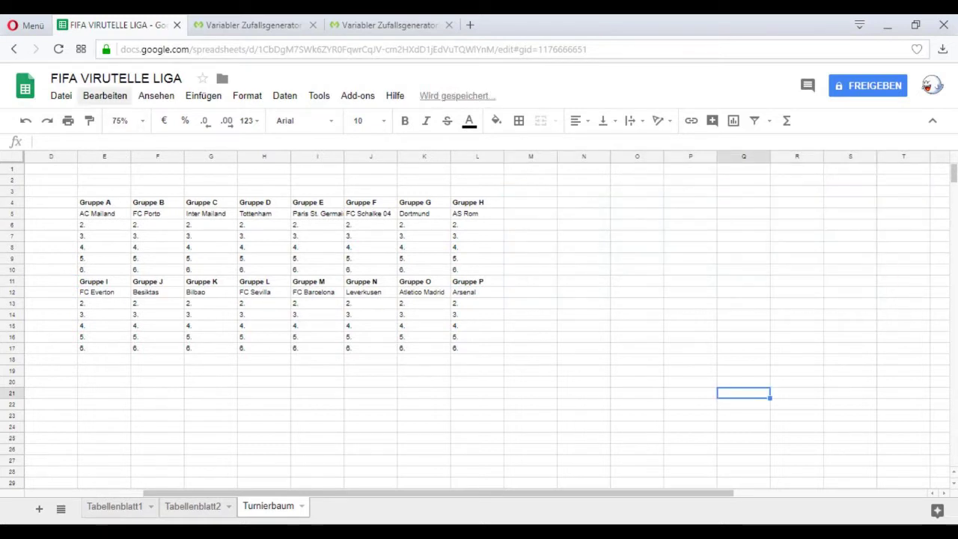
Set the Turnierbaum sheet zoom to 100 % with both rows of groups in view
click(156, 96)
mouse_move(225, 259)
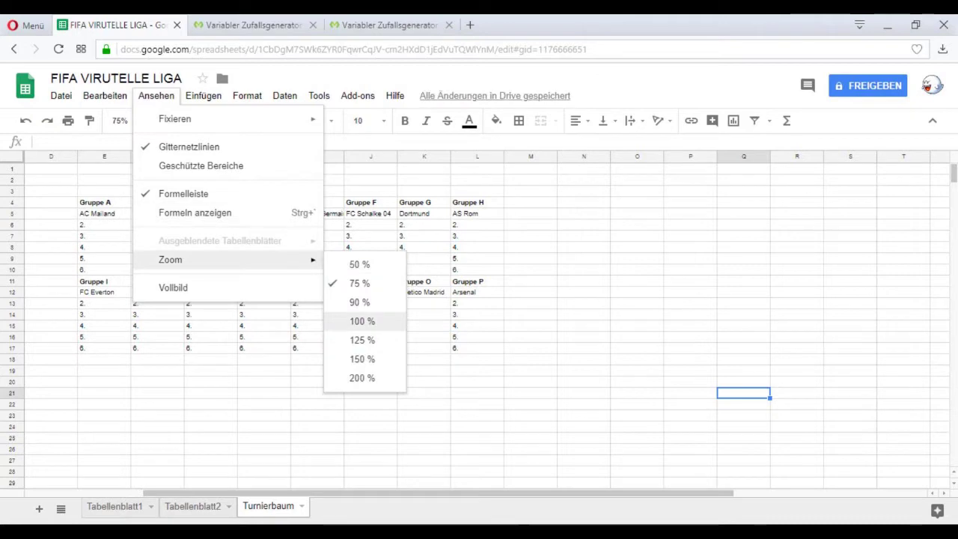
click(351, 321)
drag(367, 494, 342, 493)
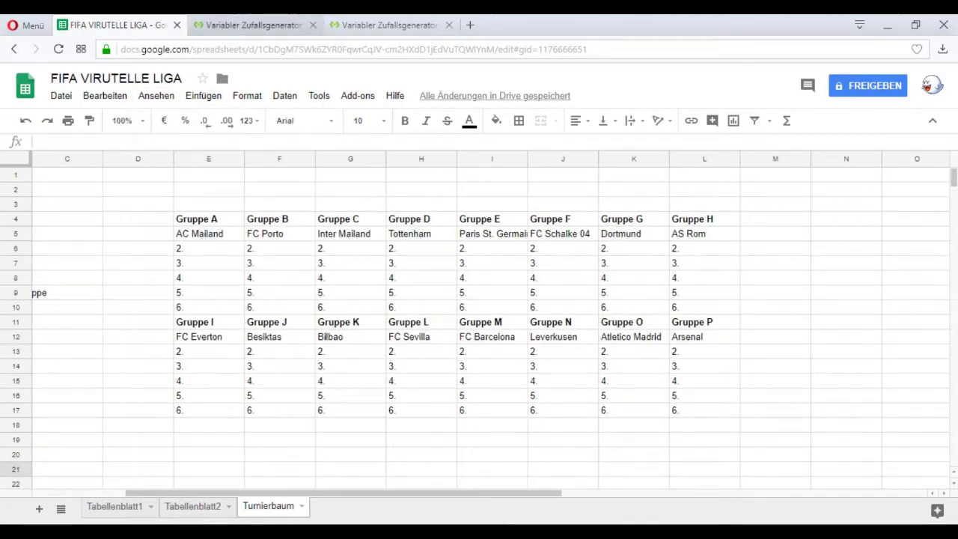
Draw the seventeenth team in the Zufallsgenerator and enter FC Valencia in the second slot of Gruppe A in the spreadsheet
click(247, 24)
click(449, 305)
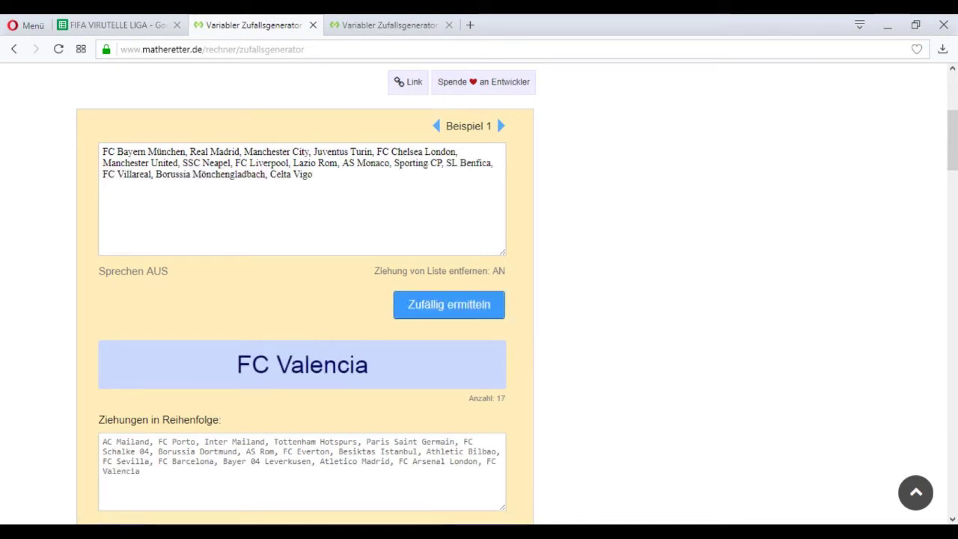
click(118, 24)
click(209, 248)
text(FC)
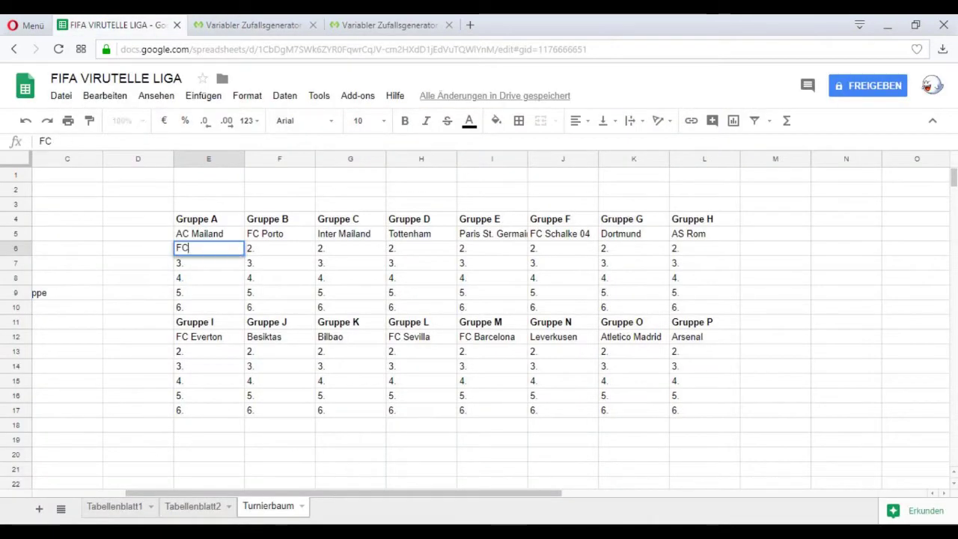
text( Valencia)
key(Tab)
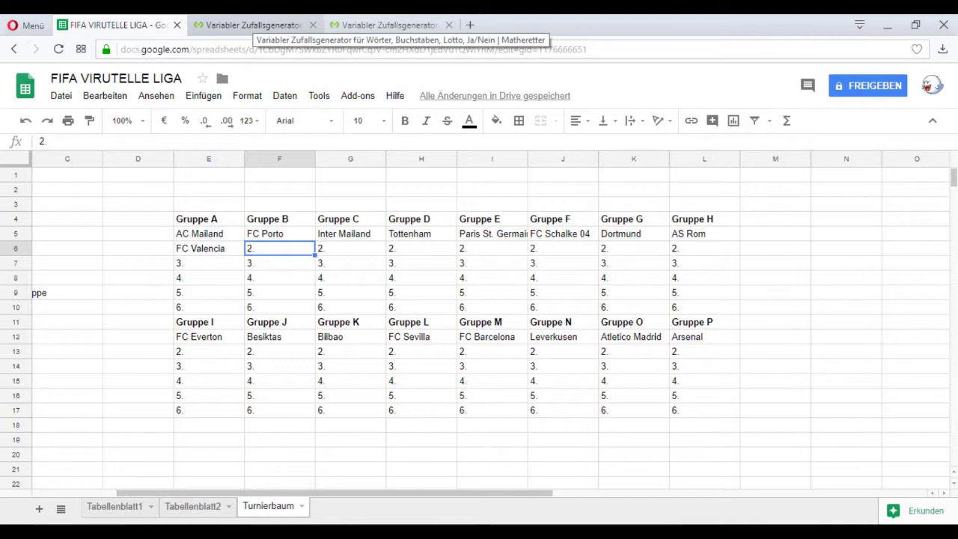
Draw the eighteenth team in the Zufallsgenerator and enter Sporting Lissabon in the second slot of Gruppe B in the spreadsheet
click(253, 26)
click(449, 304)
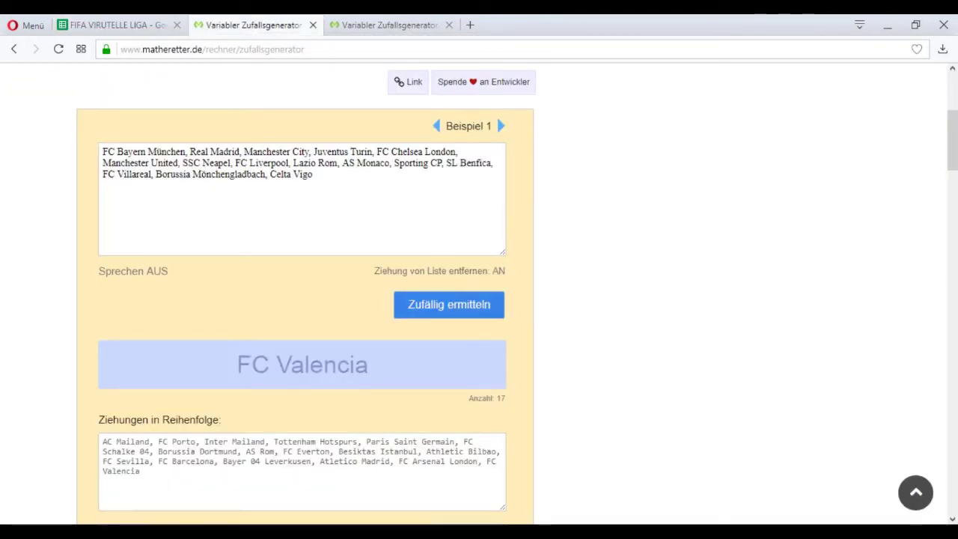
click(116, 24)
text(Sporting Lissabon)
key(Tab)
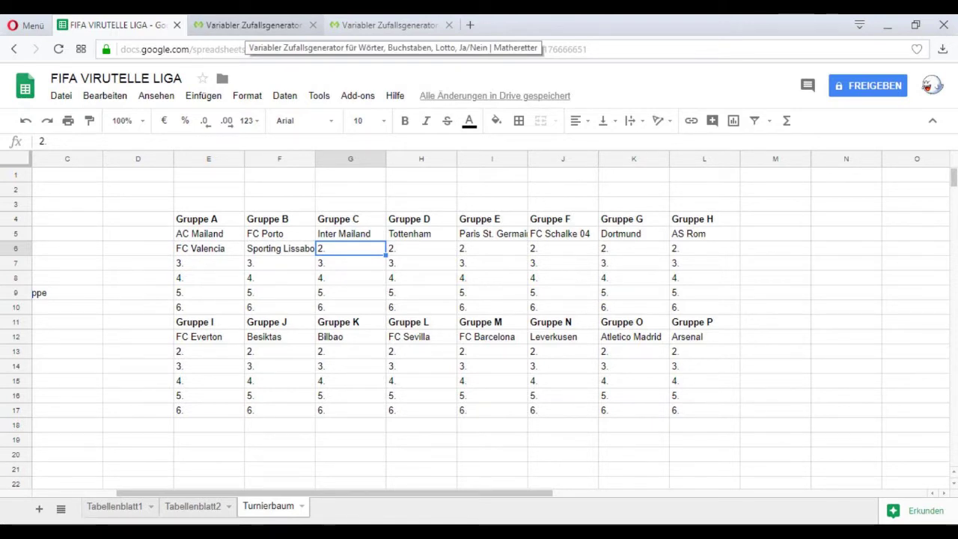
Draw the nineteenth team in the Zufallsgenerator and enter Lazio Rom in the second slot of Gruppe C in the spreadsheet
click(247, 25)
click(449, 305)
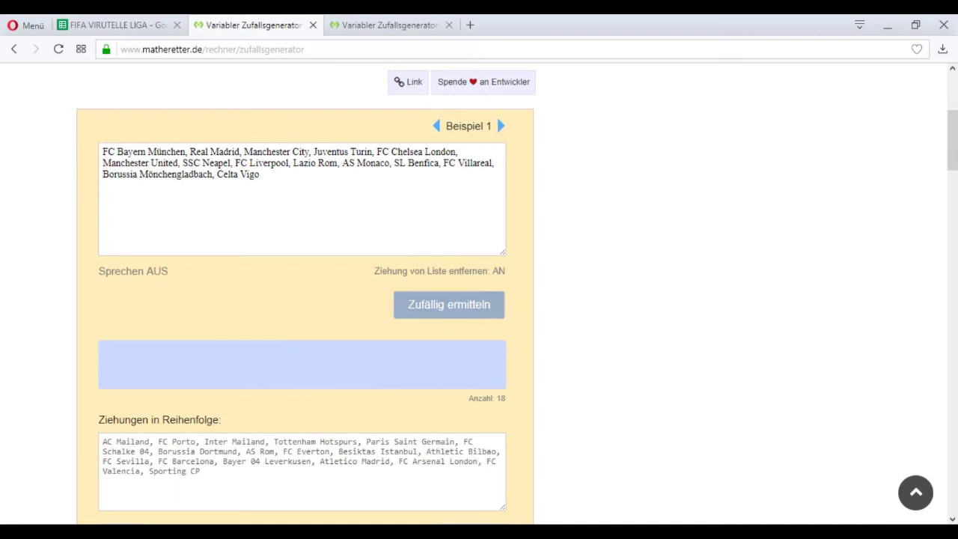
click(118, 25)
text(Lazio Rom)
key(Tab)
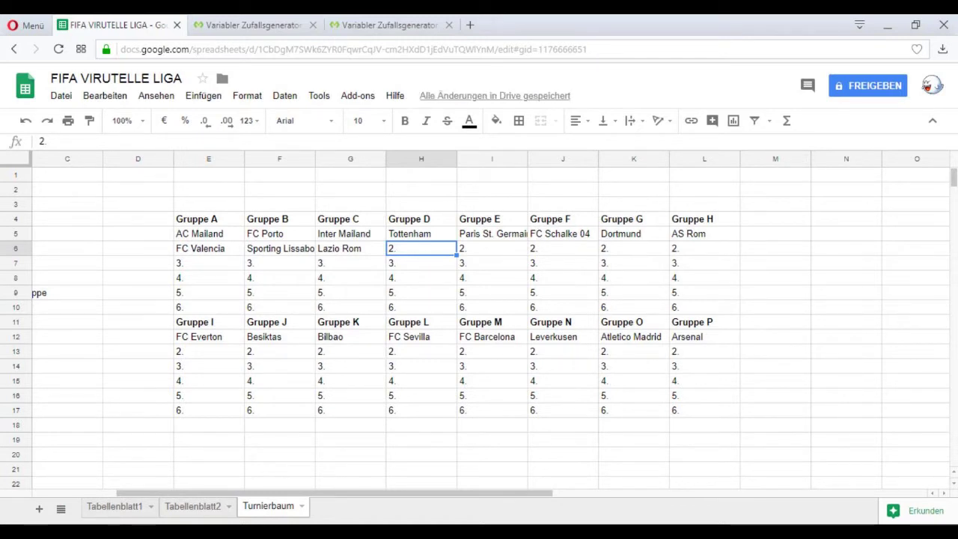
Draw the twentieth team in the Zufallsgenerator and enter Celta Vigo in the second slot of Gruppe D in the spreadsheet
click(253, 25)
click(449, 305)
key(ctrl+Tab)
text(Celta Vigo)
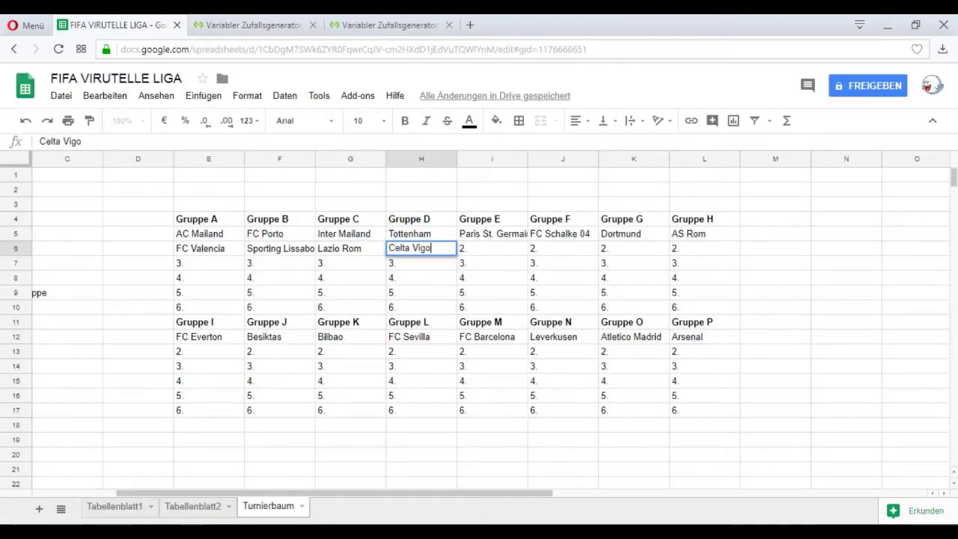
key(Tab)
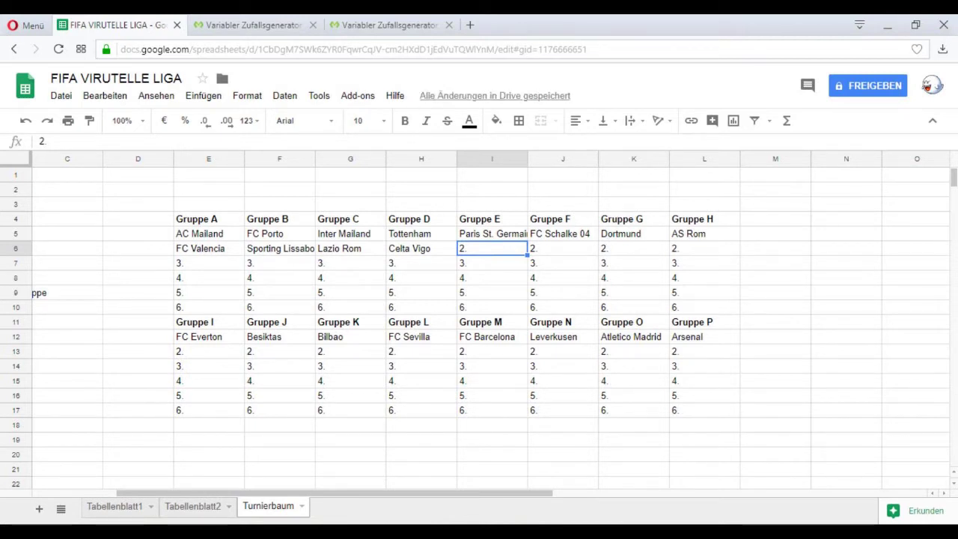
Draw the twenty-first team in the Zufallsgenerator and enter Manchester Utd in the second slot of Gruppe E in the spreadsheet
click(247, 24)
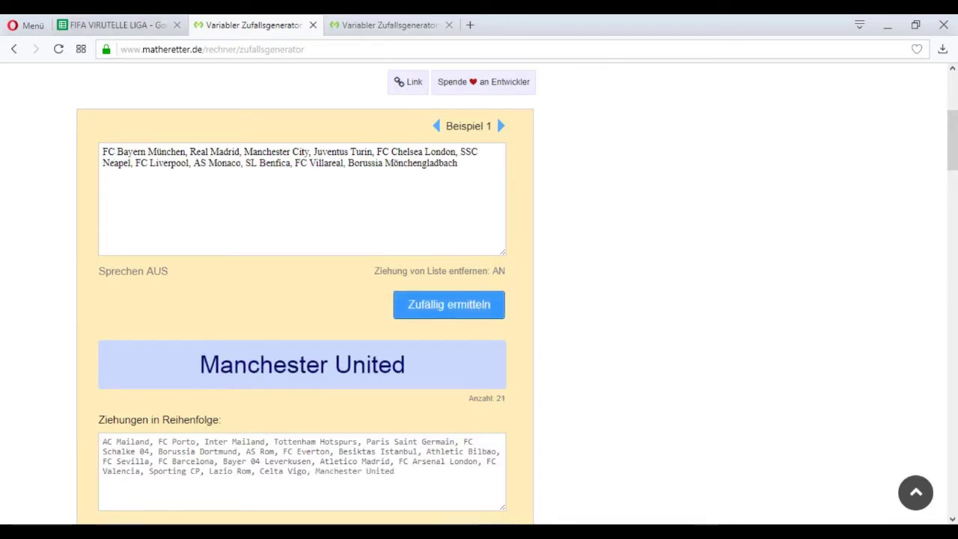
click(116, 25)
text(Ma)
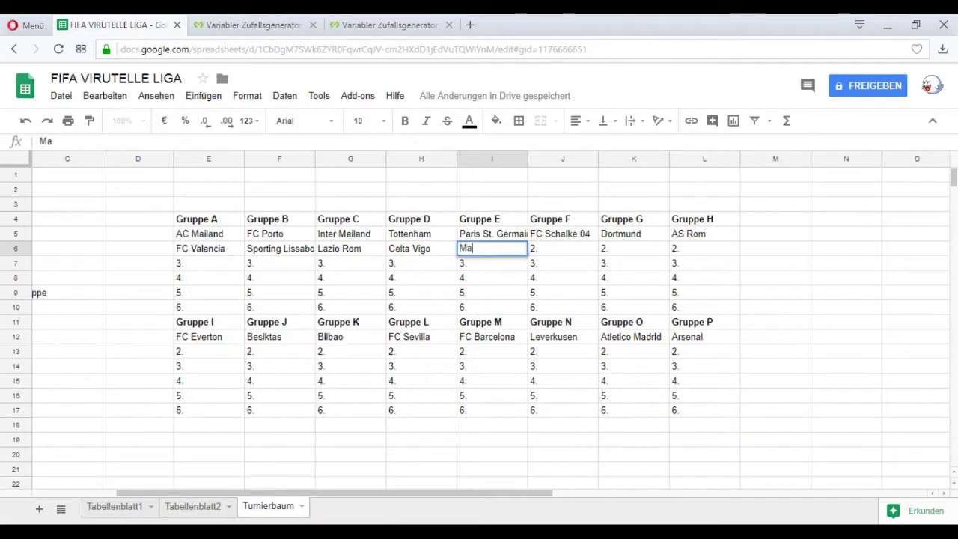
text(nchester Utsd)
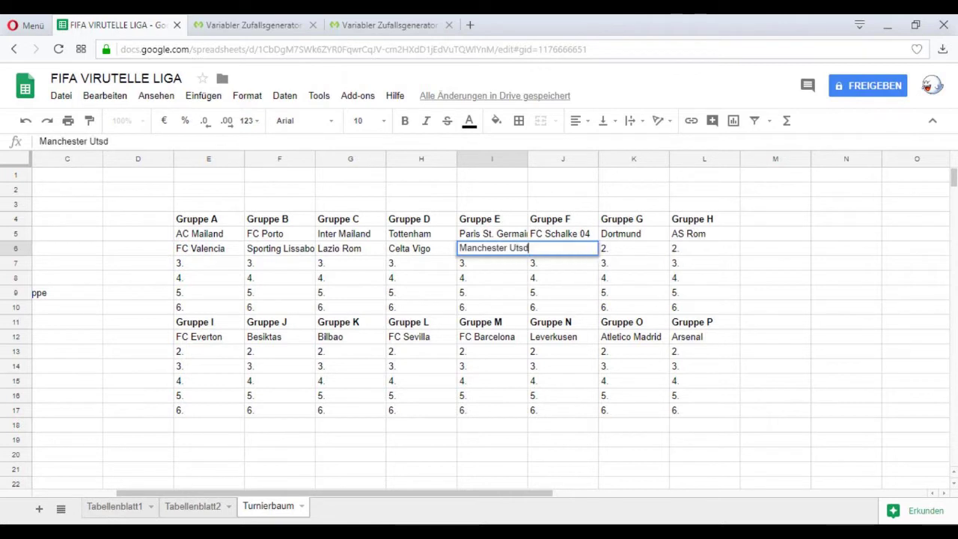
key(Tab)
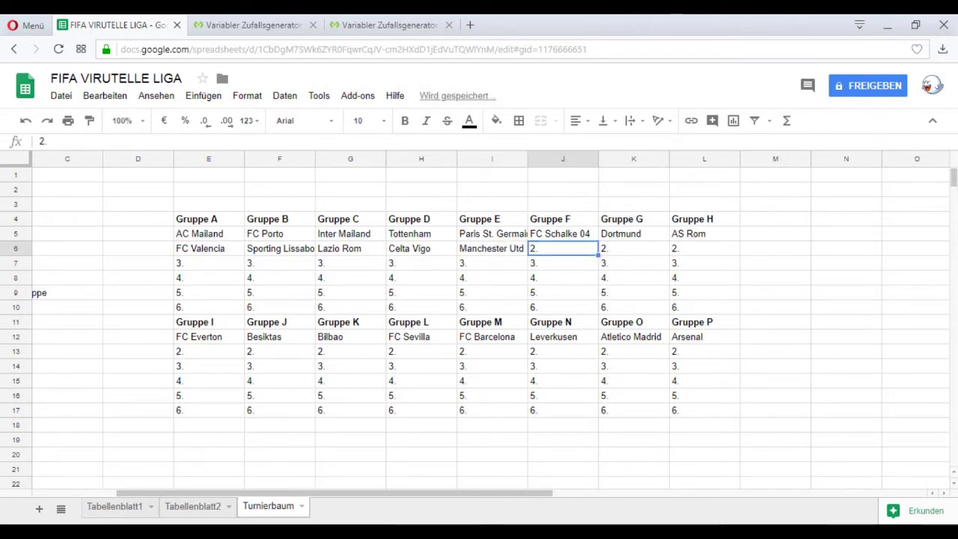
click(847, 278)
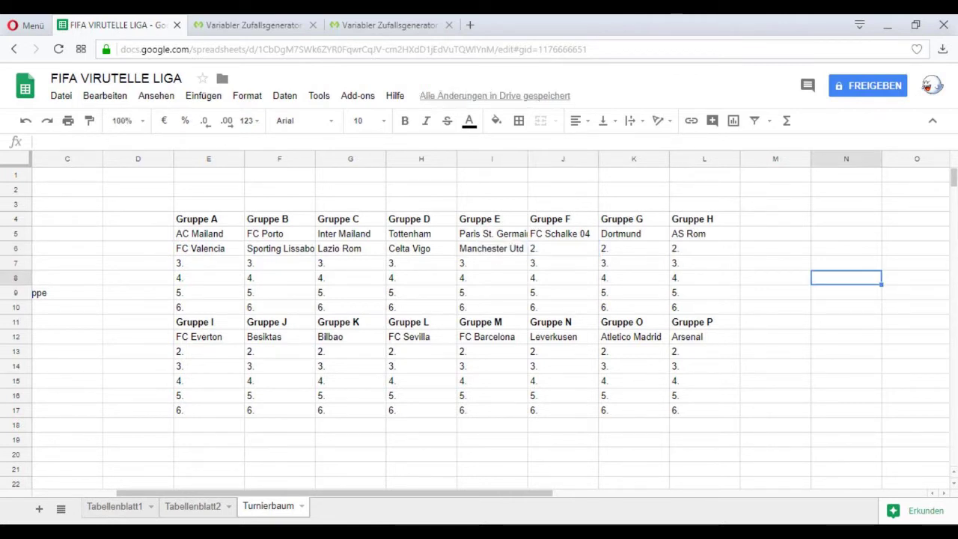
Draw the twenty-second team in the Zufallsgenerator and enter Borussia Mönchengladbach as Gladbach in the second slot of Gruppe F in the spreadsheet
click(253, 25)
click(449, 305)
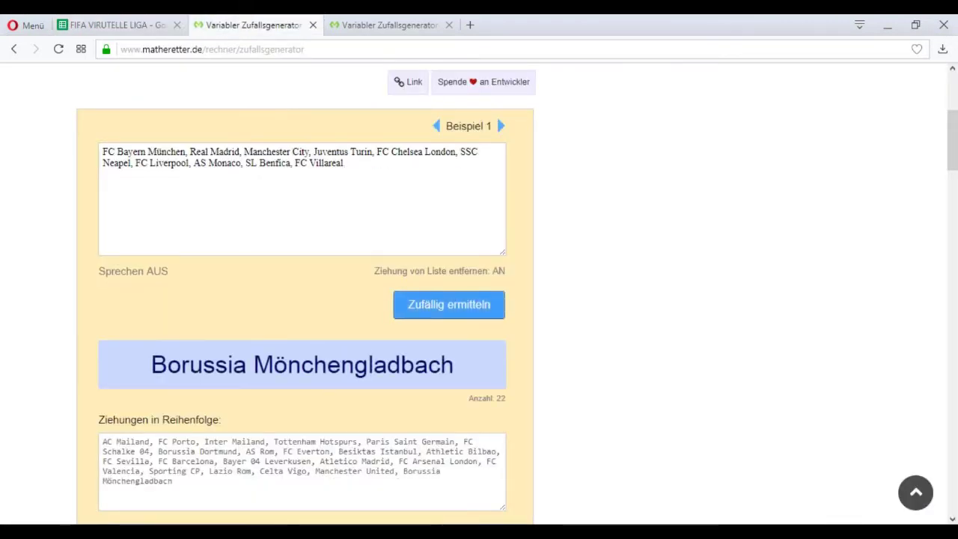
key(ctrl+Tab)
click(564, 249)
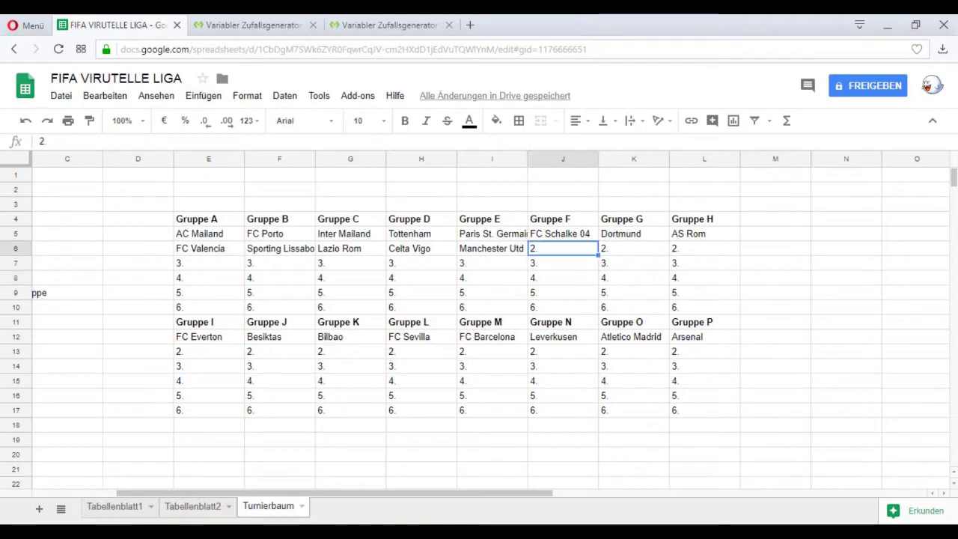
text(Mönchenglad)
key(BackSpace)
key(BackSpace)
key(BackSpace)
key(BackSpace)
key(BackSpace)
key(BackSpace)
key(BackSpace)
key(BackSpace)
key(BackSpace)
key(BackSpace)
key(BackSpace)
text(Gladbach)
key(Tab)
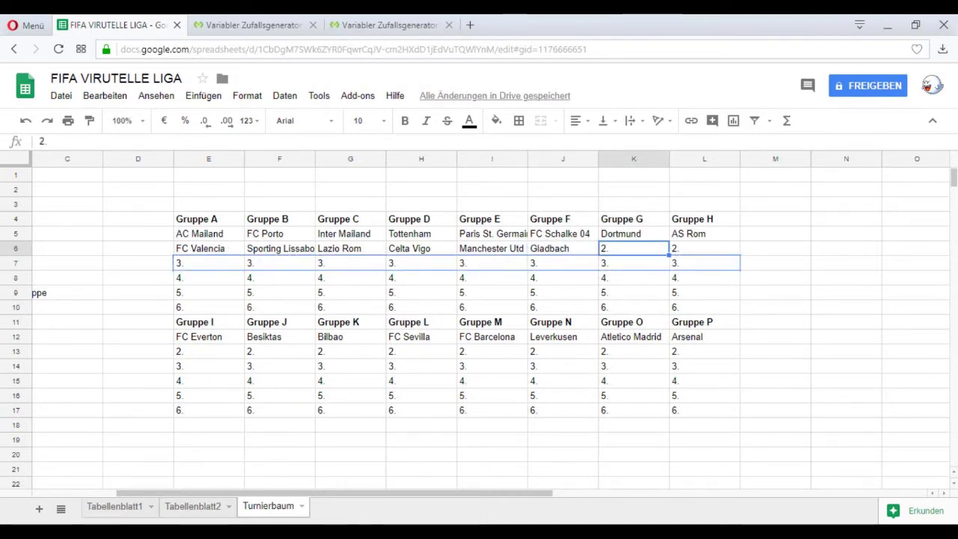
click(776, 234)
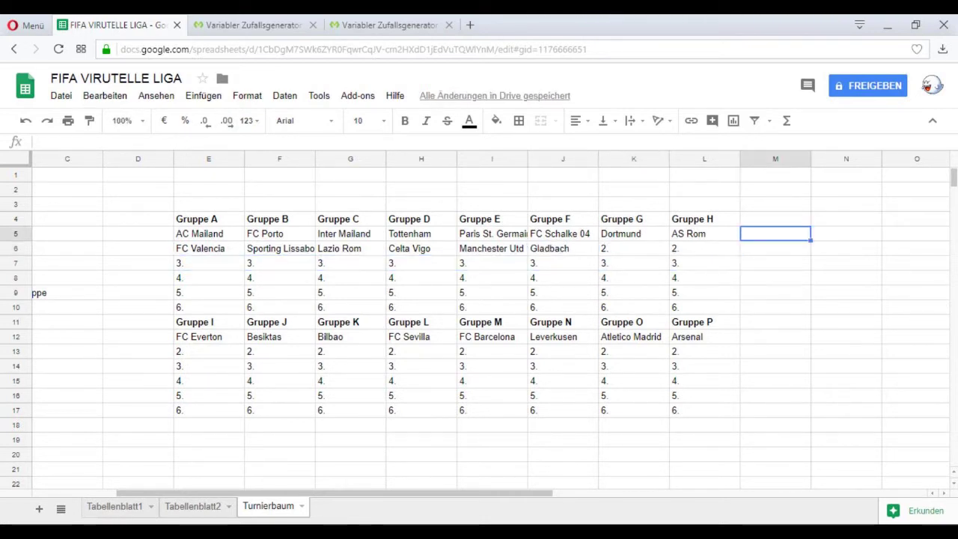
Draw the twenty-third team in the Zufallsgenerator and enter AS Monaco in the second slot of Gruppe G in the spreadsheet
click(243, 26)
click(449, 305)
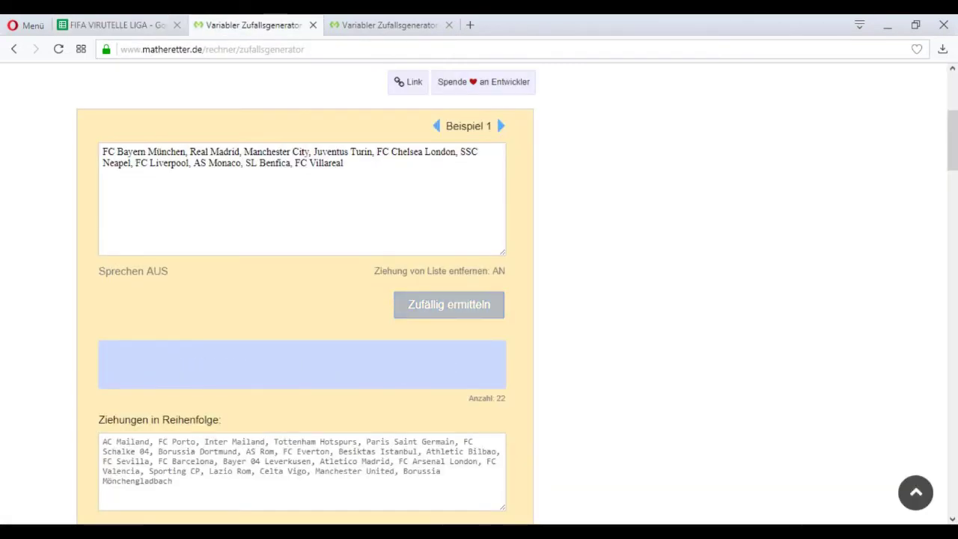
click(117, 26)
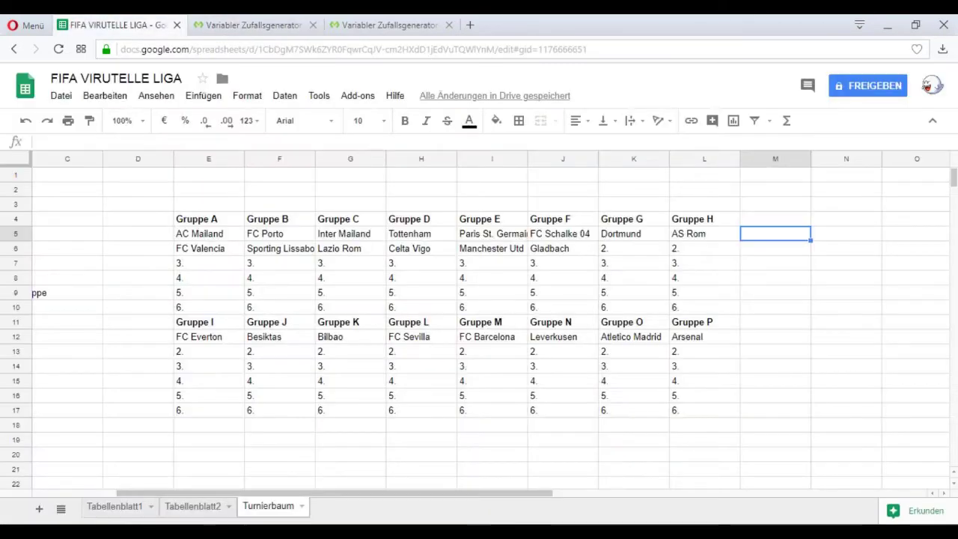
click(634, 248)
text(AS Monaco)
key(Tab)
click(776, 263)
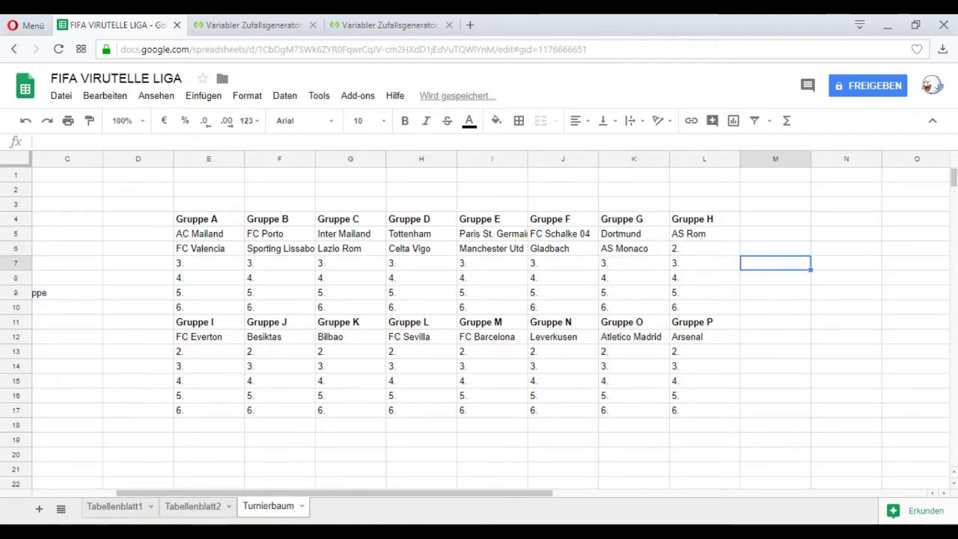
Draw the twenty-fourth team in the Zufallsgenerator and enter FC Villareal in the second slot of Gruppe H in the spreadsheet
click(254, 26)
click(450, 305)
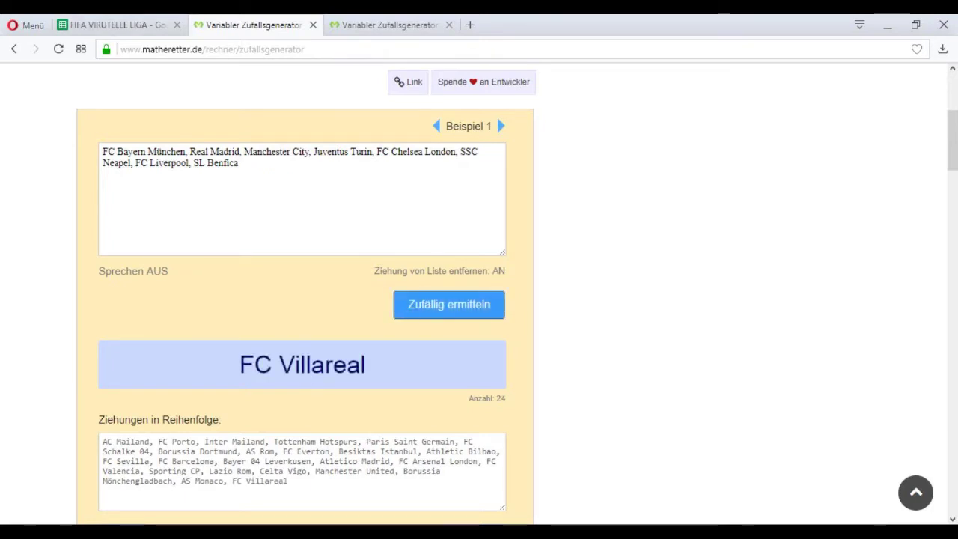
key(ctrl+shift+Tab)
click(705, 249)
text(FC Villareal)
key(Return)
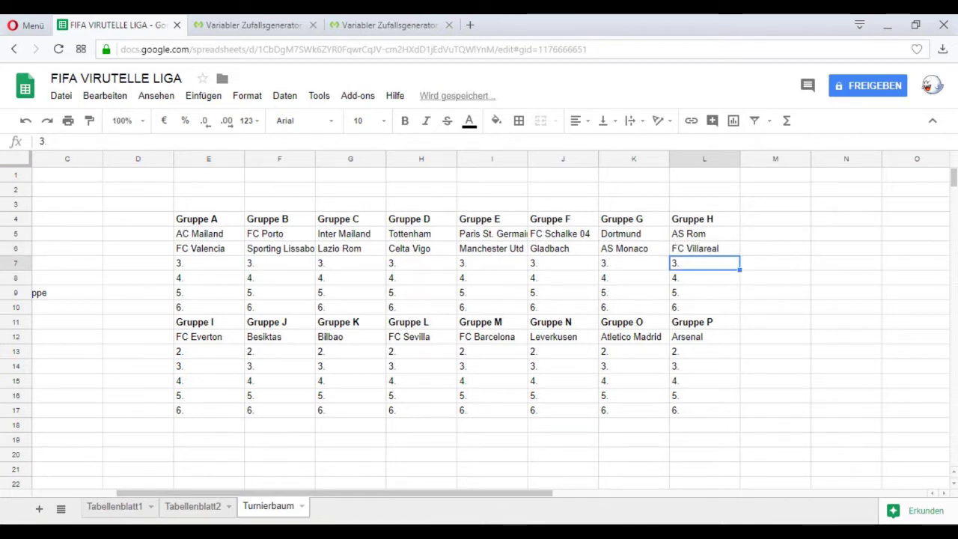
Draw the twenty-fifth team in the Zufallsgenerator and enter FC Liverpool in the second slot of Gruppe I in the spreadsheet
click(209, 352)
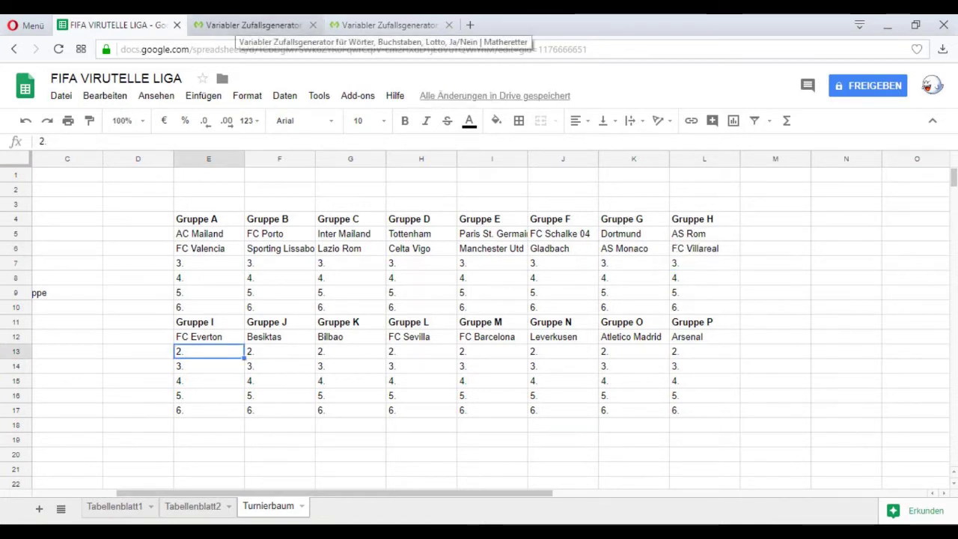
click(251, 25)
click(449, 305)
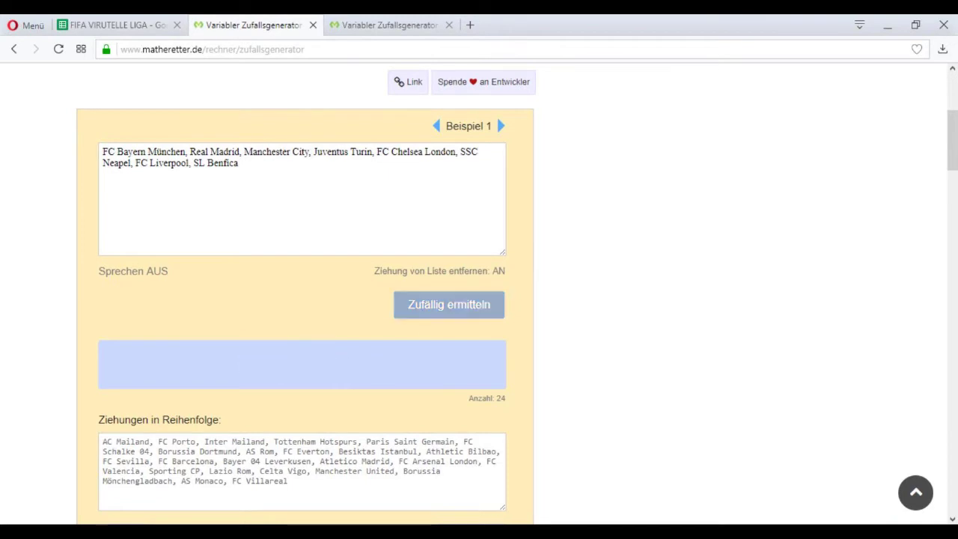
click(118, 24)
text(FC Liverpool)
key(Tab)
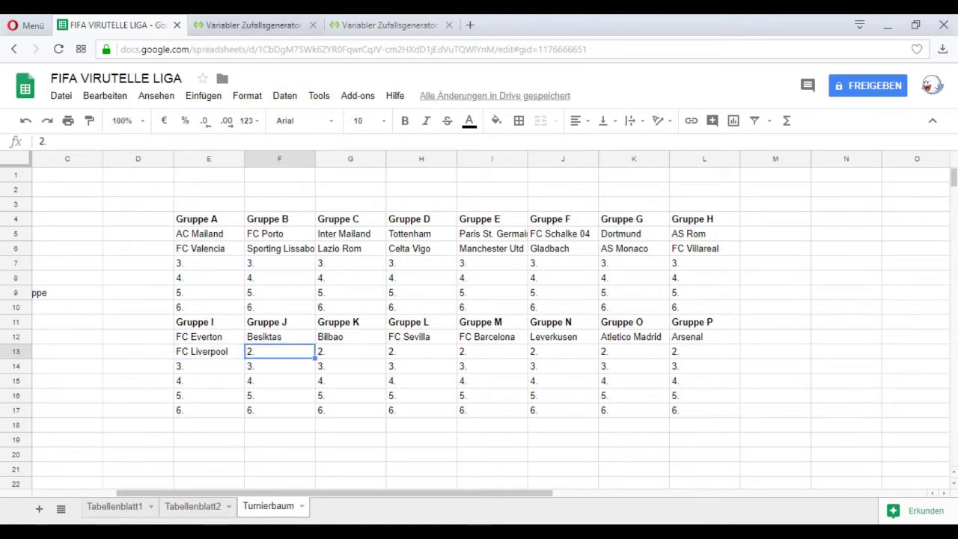
Draw the twenty-sixth team in the Zufallsgenerator and enter FC Chelsea in the second slot of Gruppe J in the spreadsheet
click(247, 25)
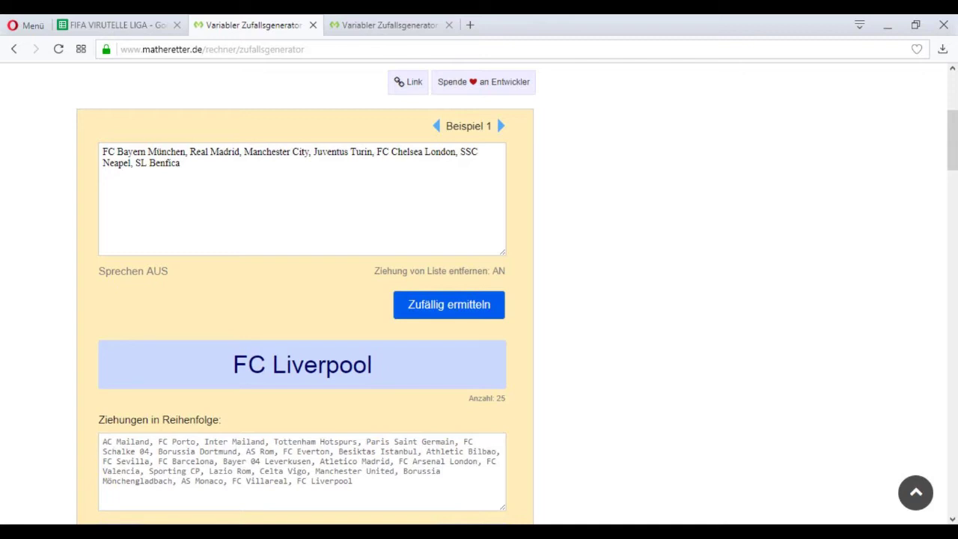
key(Return)
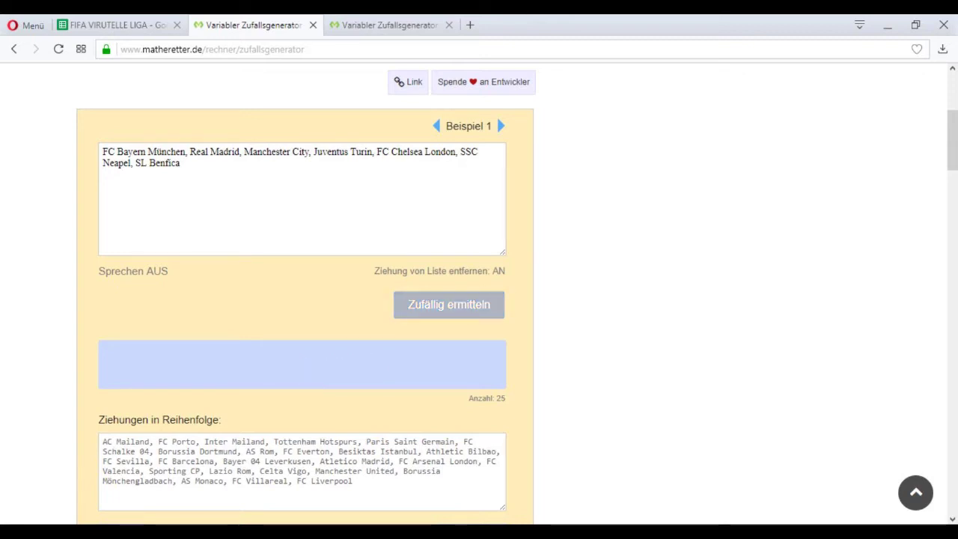
click(117, 25)
text(FC)
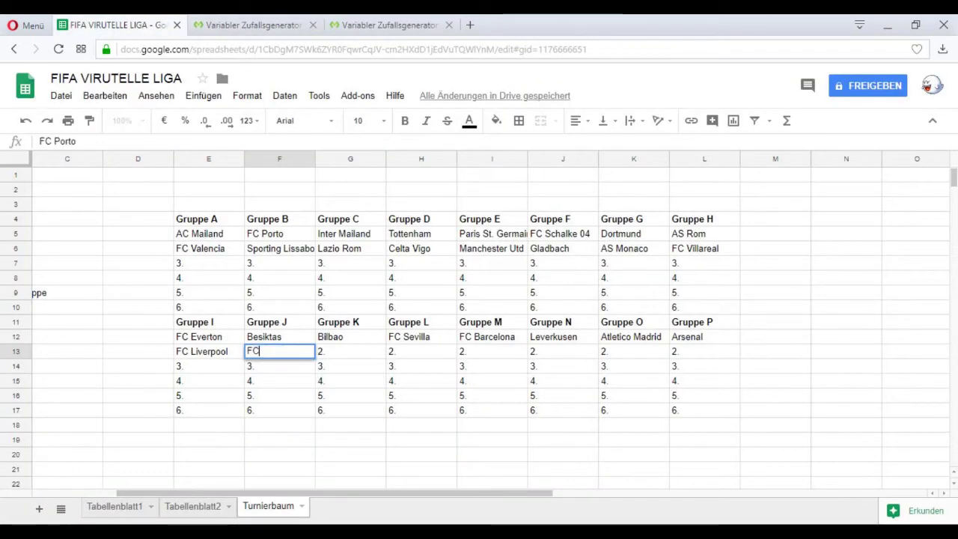
text( Chelsea)
key(Tab)
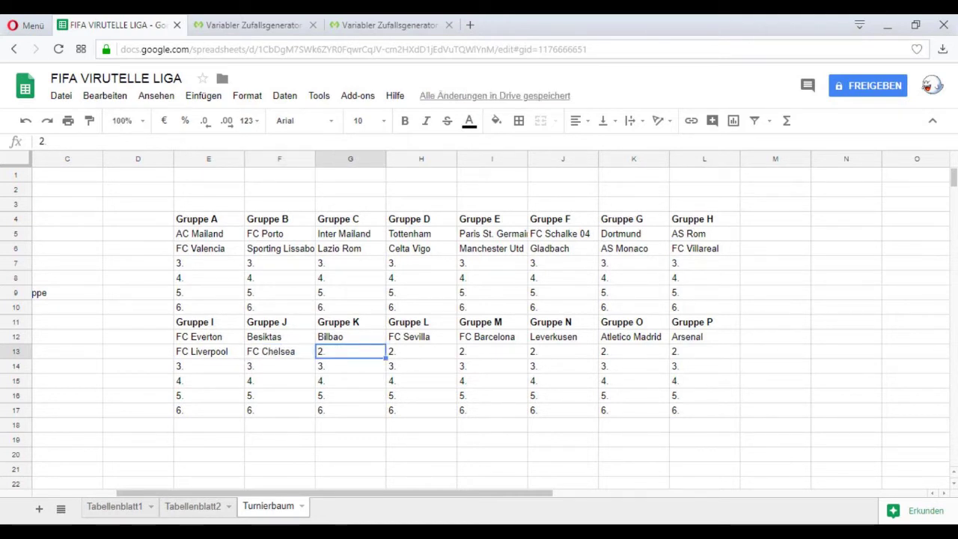
Draw the twenty-seventh team in the Zufallsgenerator and enter Manchester City in the second slot of Gruppe K in the spreadsheet
click(247, 24)
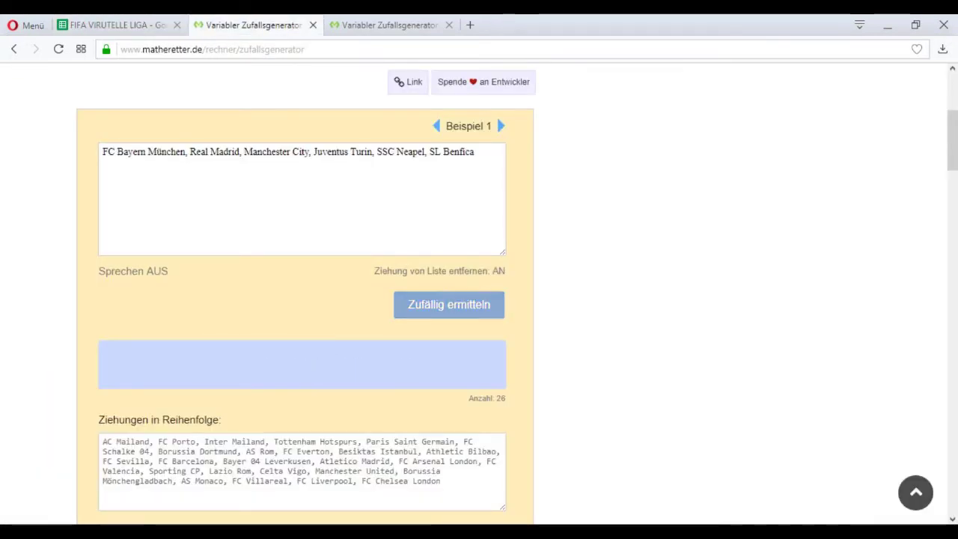
click(119, 25)
text(Manchester City)
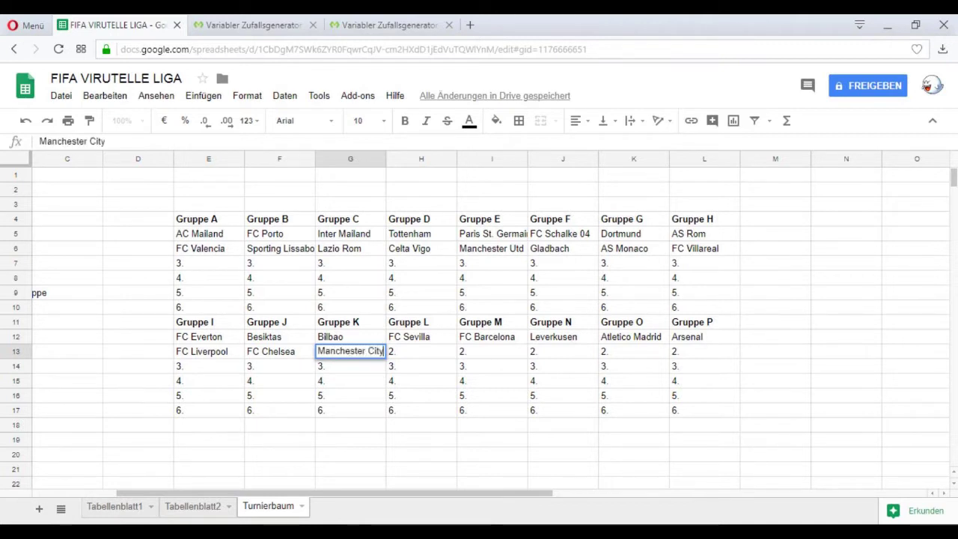
key(Tab)
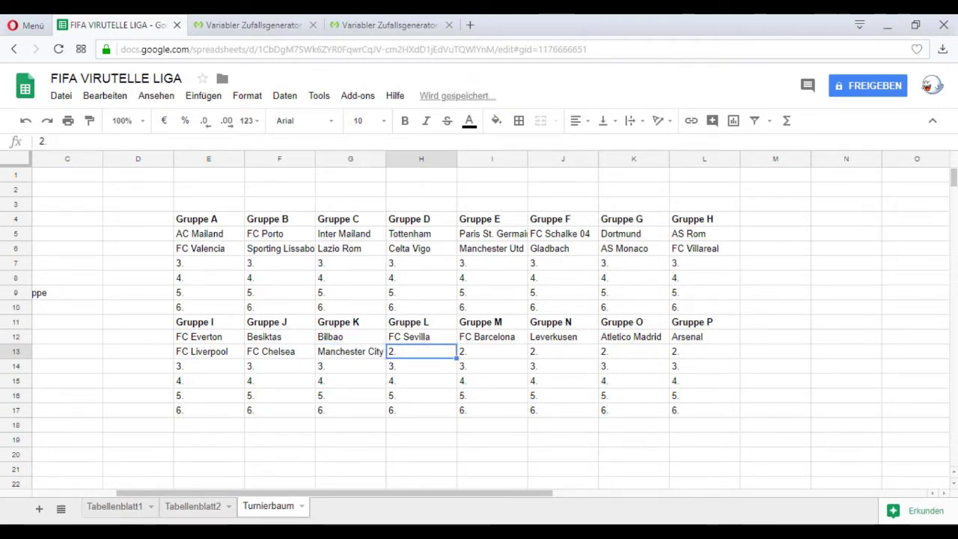
Draw the twenty-eighth team in the Zufallsgenerator and enter Juventus Turin as Juventus in the second slot of Gruppe L in the spreadsheet
click(249, 25)
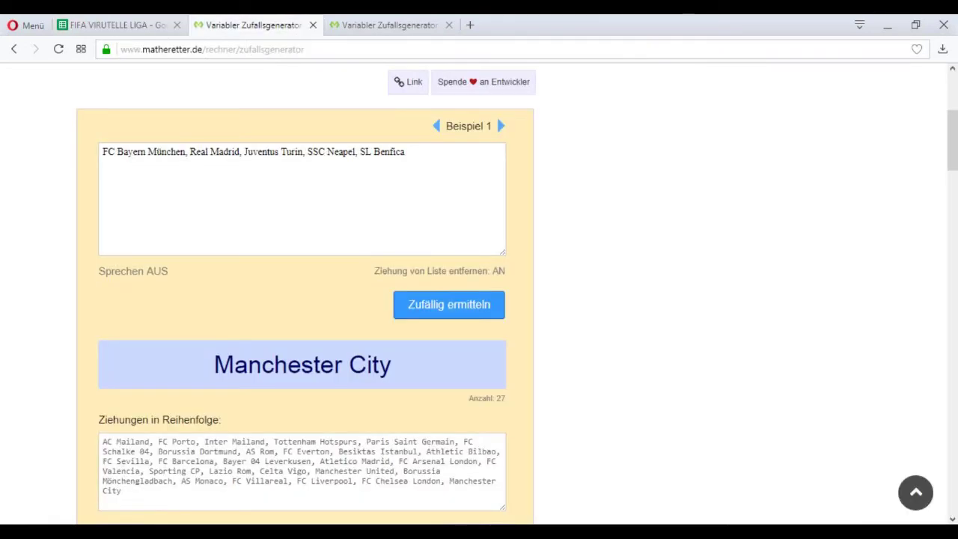
click(118, 25)
click(249, 24)
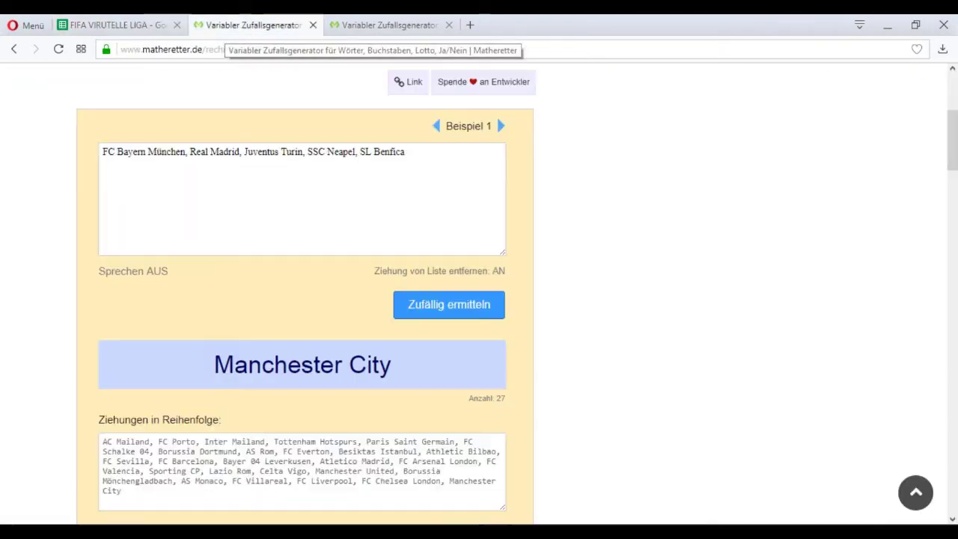
click(450, 305)
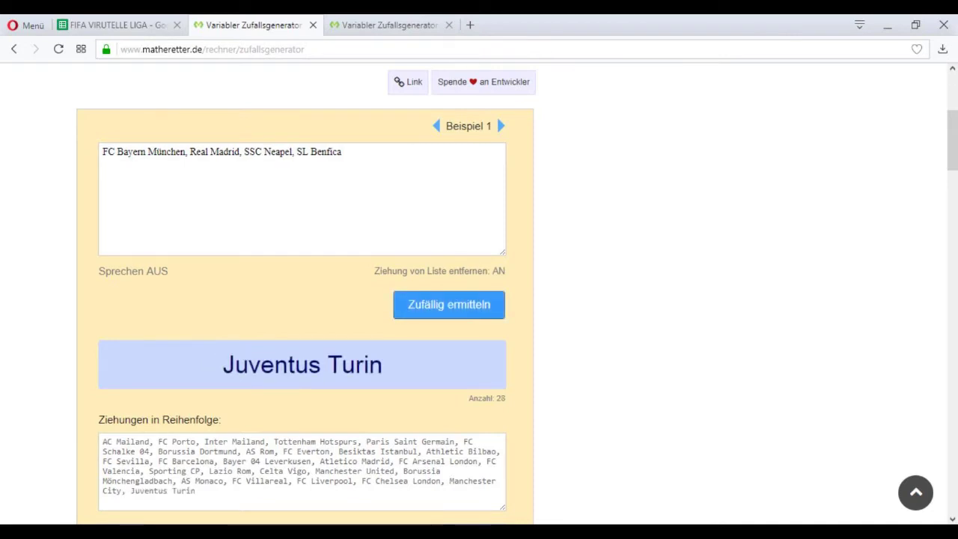
key(ctrl+shift+Tab)
text(Juventus)
key(Tab)
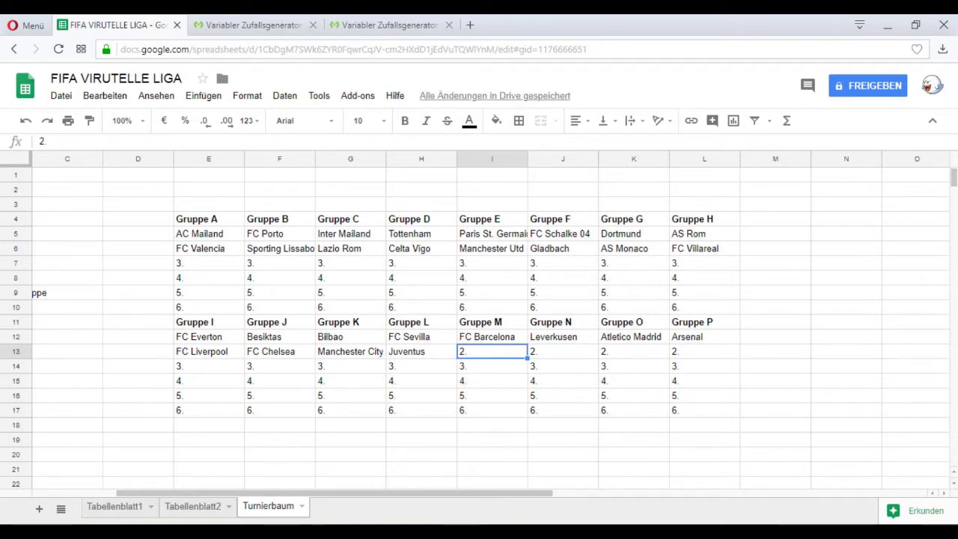
Draw the twenty-ninth team in the Zufallsgenerator and enter FC Bayern München as Bayern in the second slot of Gruppe M in the spreadsheet
click(254, 25)
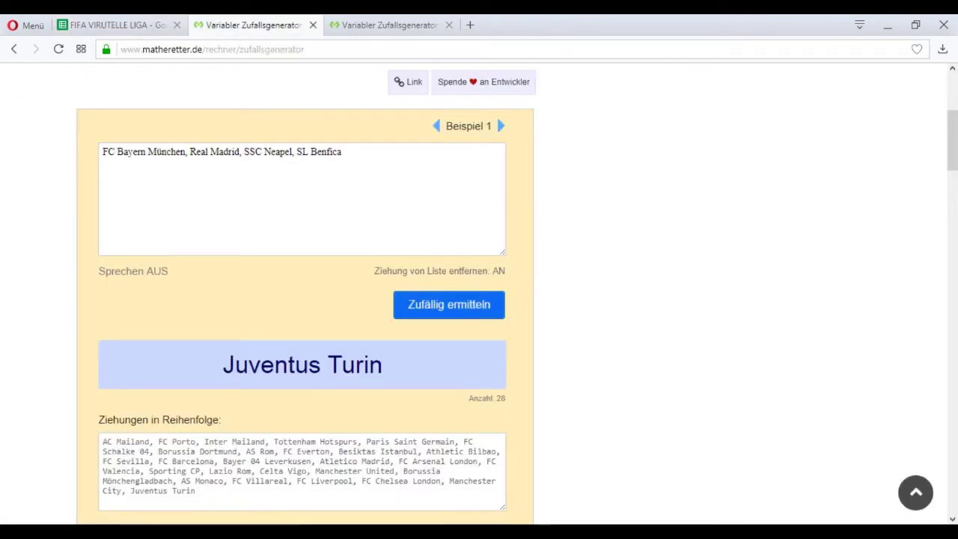
click(450, 305)
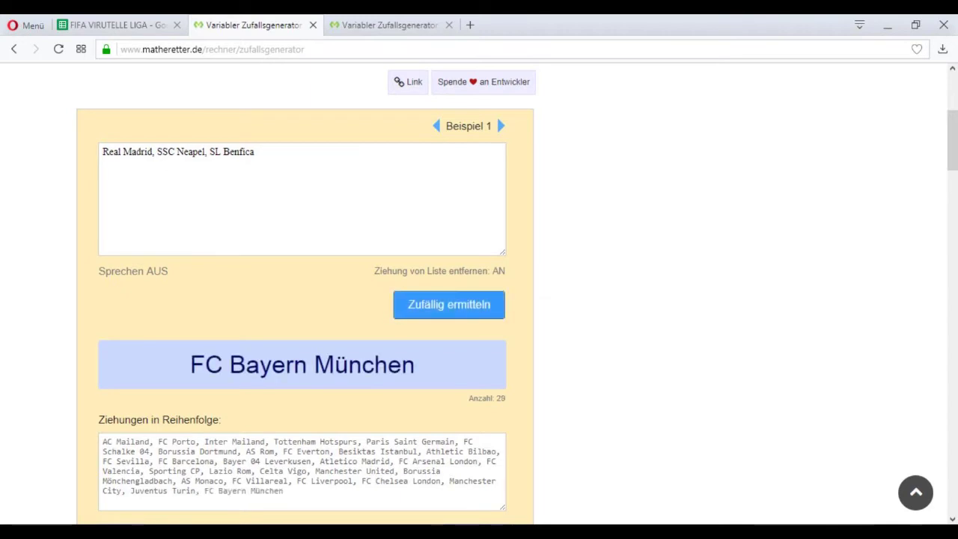
key(ctrl+Tab)
text(Baye)
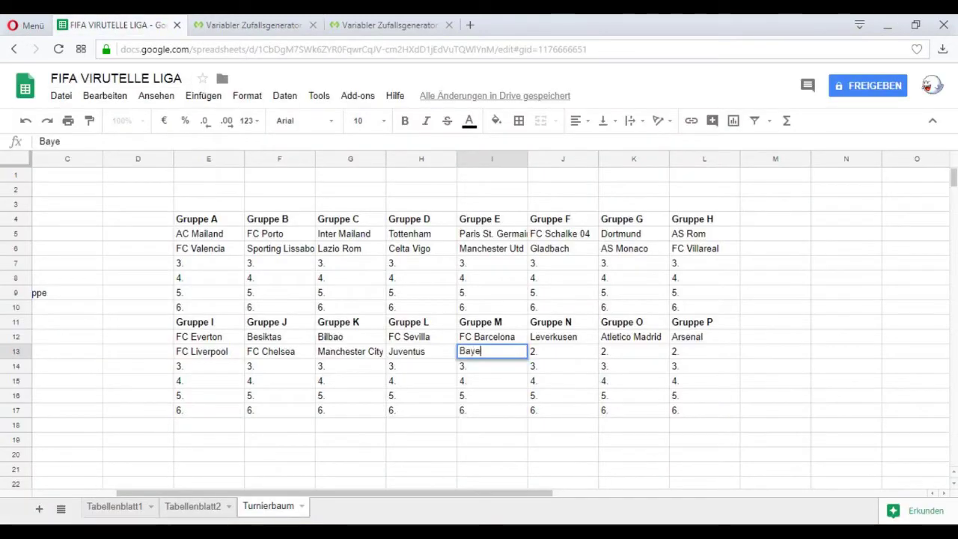
key(Tab)
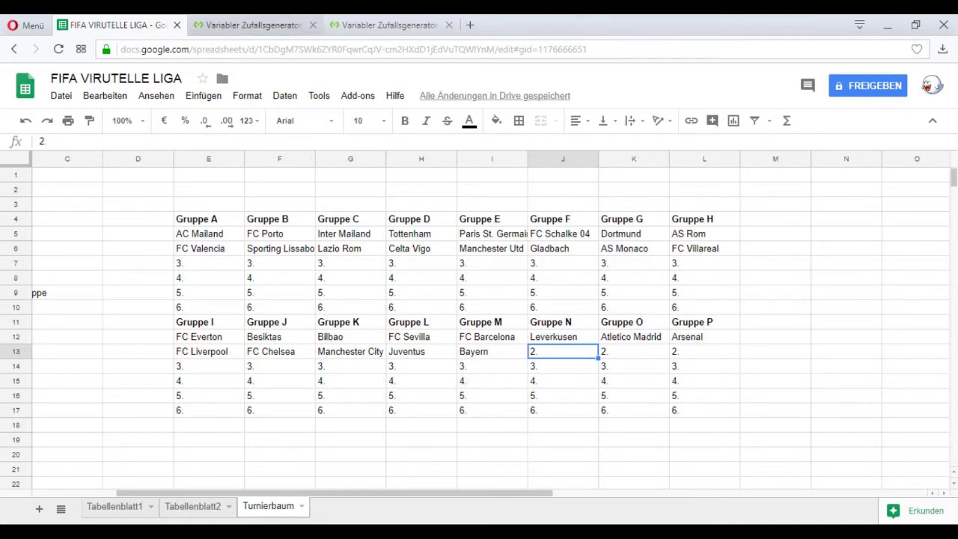
Draw the thirtieth team in the Zufallsgenerator and enter SL Benfica as Benfica in the second slot of Gruppe N in the spreadsheet
click(247, 25)
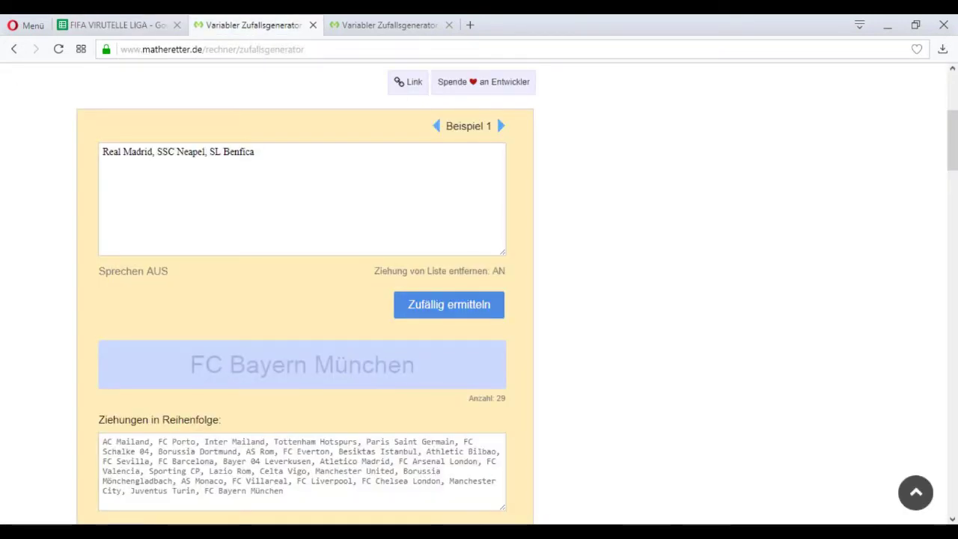
click(118, 25)
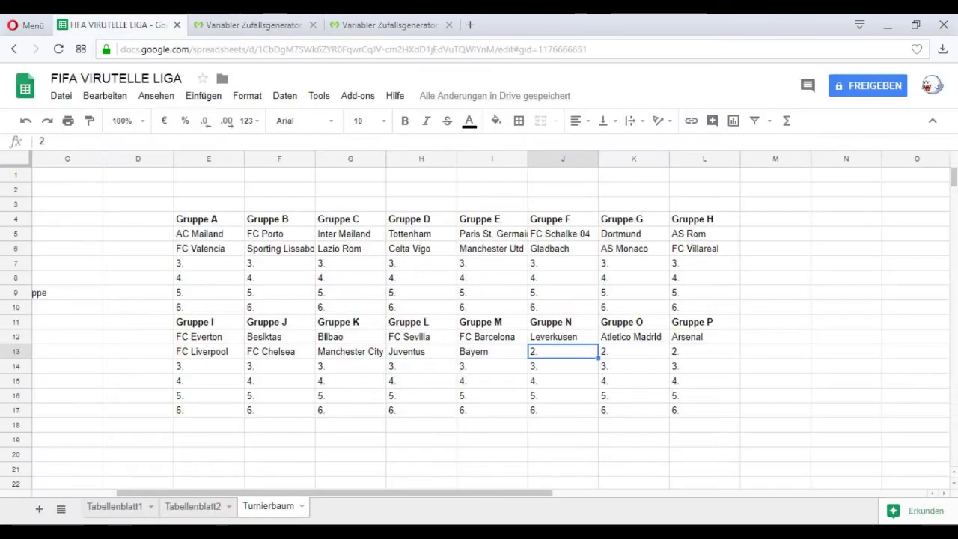
text(Bebn)
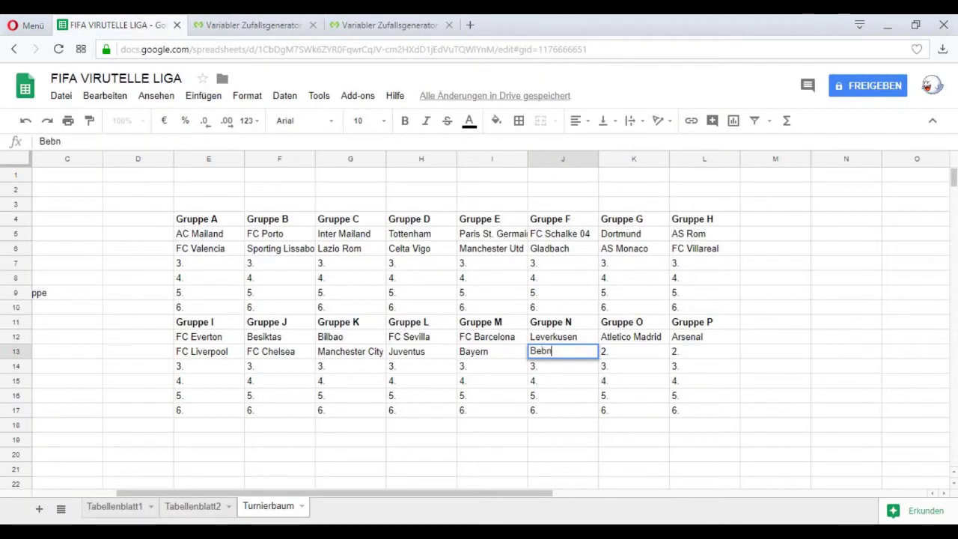
key(BackSpace)
key(BackSpace)
text(nfica)
key(Tab)
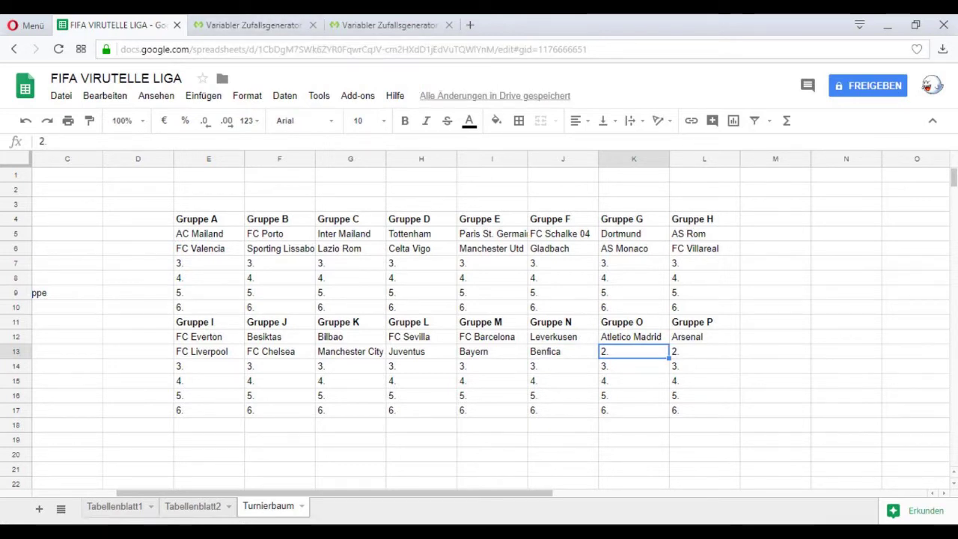
drag(492, 337, 492, 352)
drag(563, 337, 563, 352)
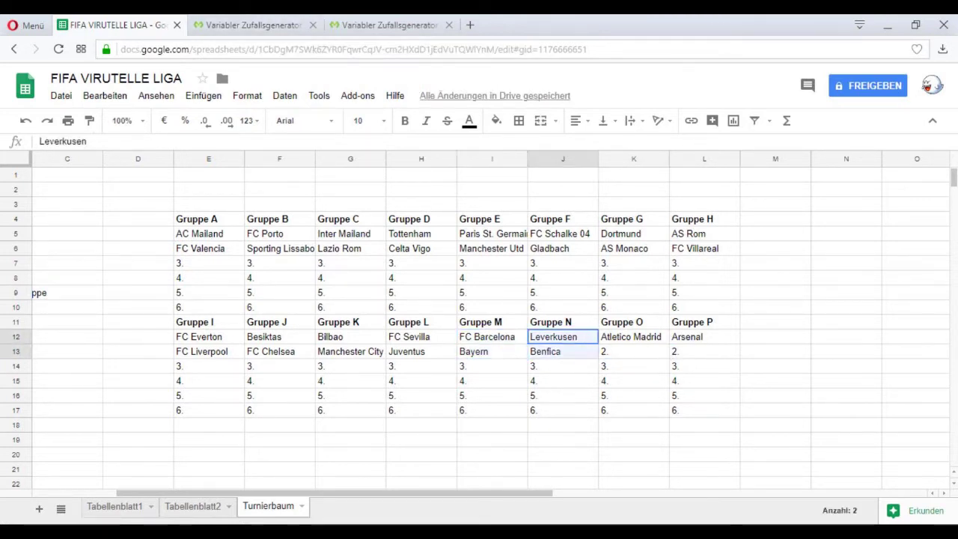
click(563, 366)
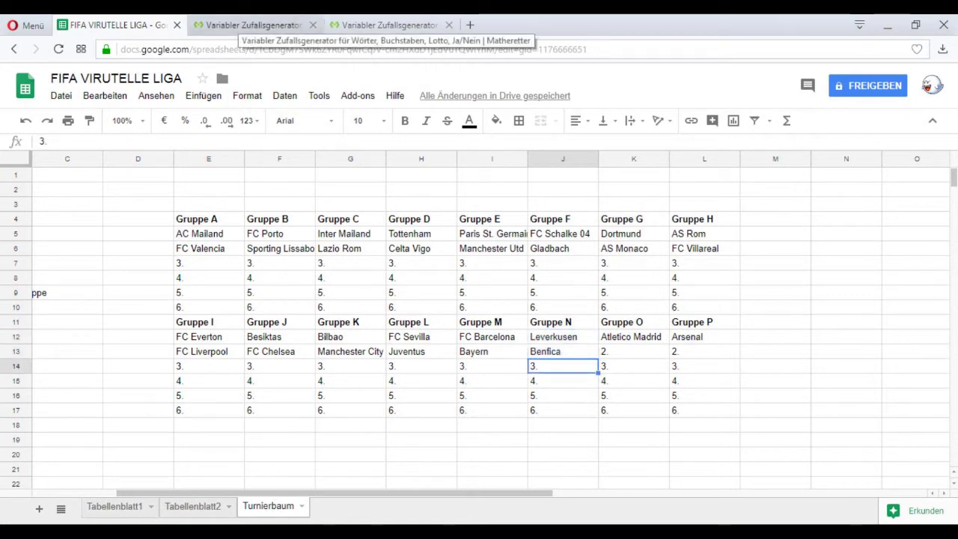
Draw the thirty-first team in the Zufallsgenerator and enter Real Madrid in the second slot of Gruppe O in the spreadsheet
click(251, 24)
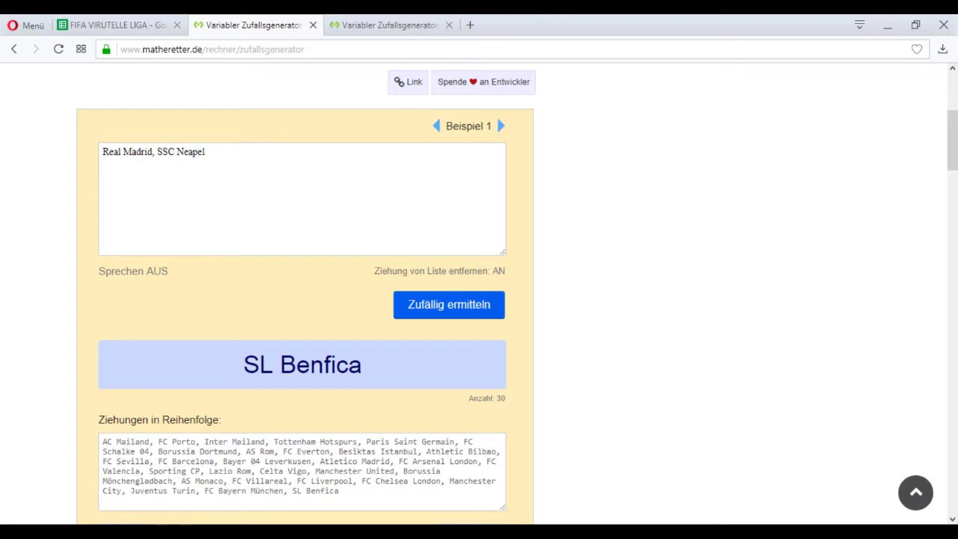
click(450, 305)
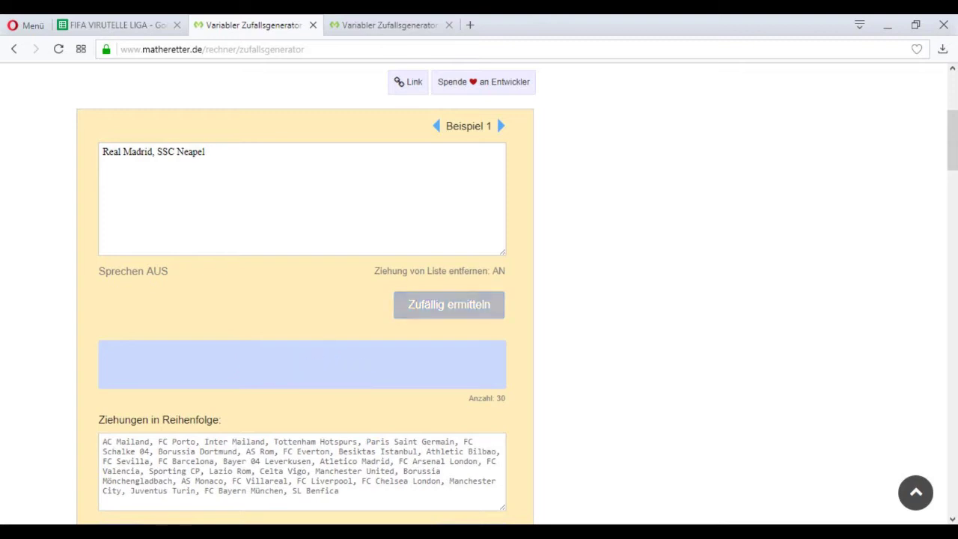
click(117, 25)
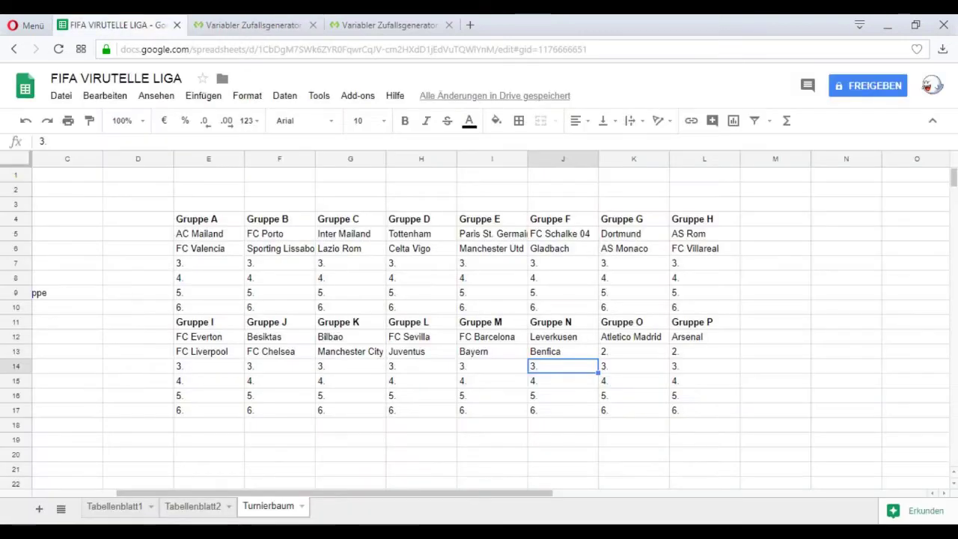
click(634, 352)
text(Real Madrid)
key(Tab)
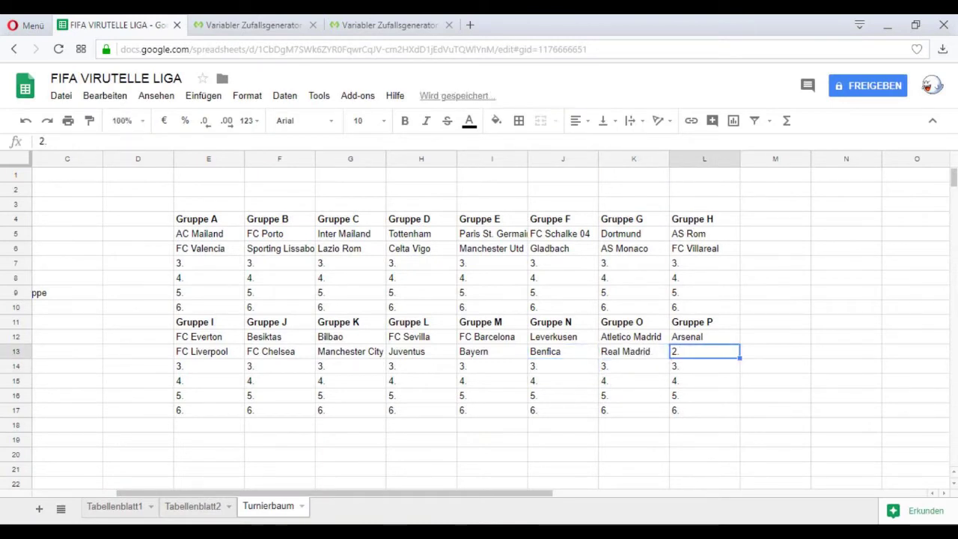
Enter the one team left in the draw, SSC Neapel, in the second slot of Gruppe P
text(SSC NN)
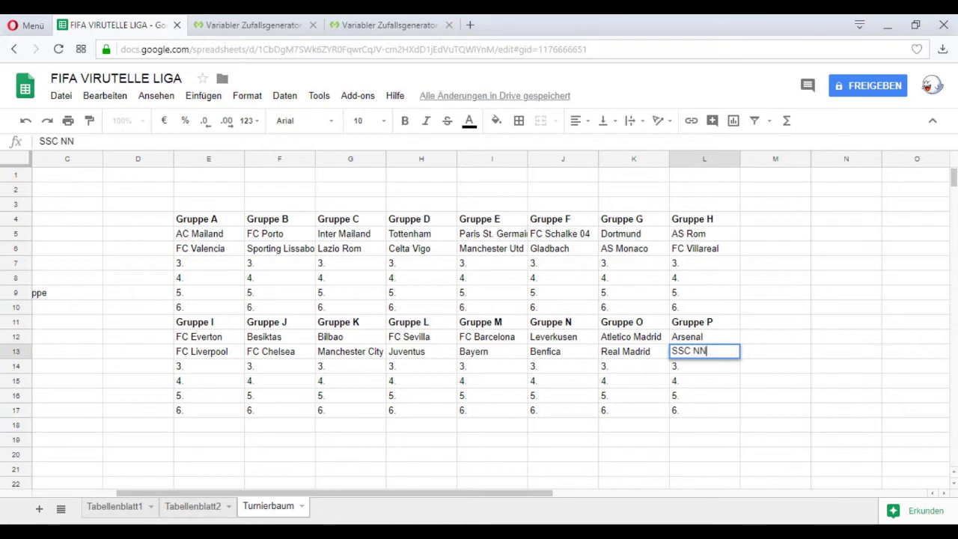
key(BackSpace)
text(eapel)
key(Return)
click(868, 86)
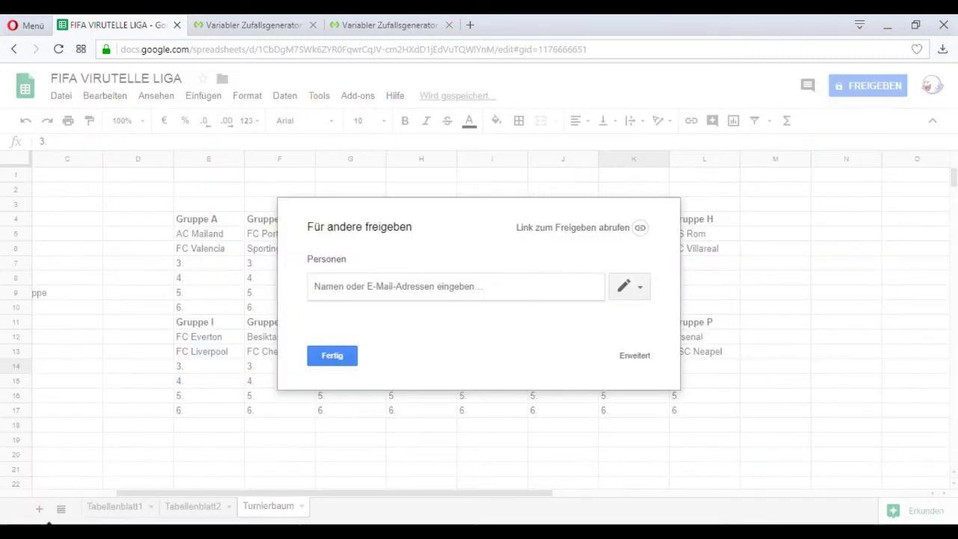
click(332, 355)
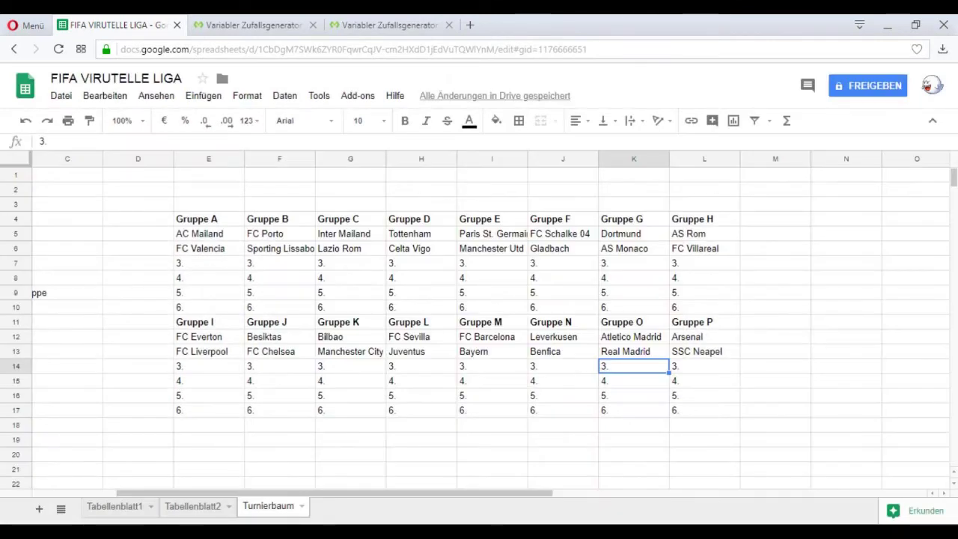
click(846, 307)
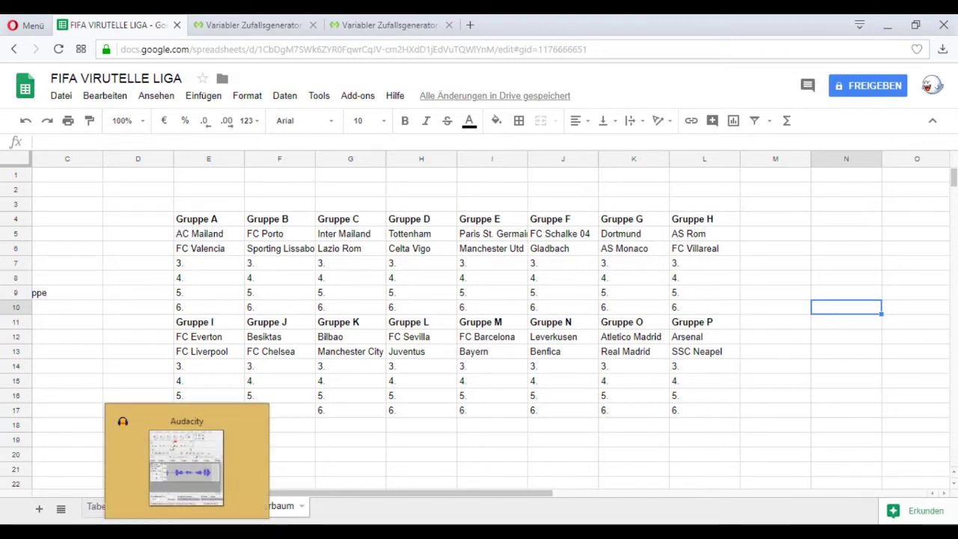
click(846, 234)
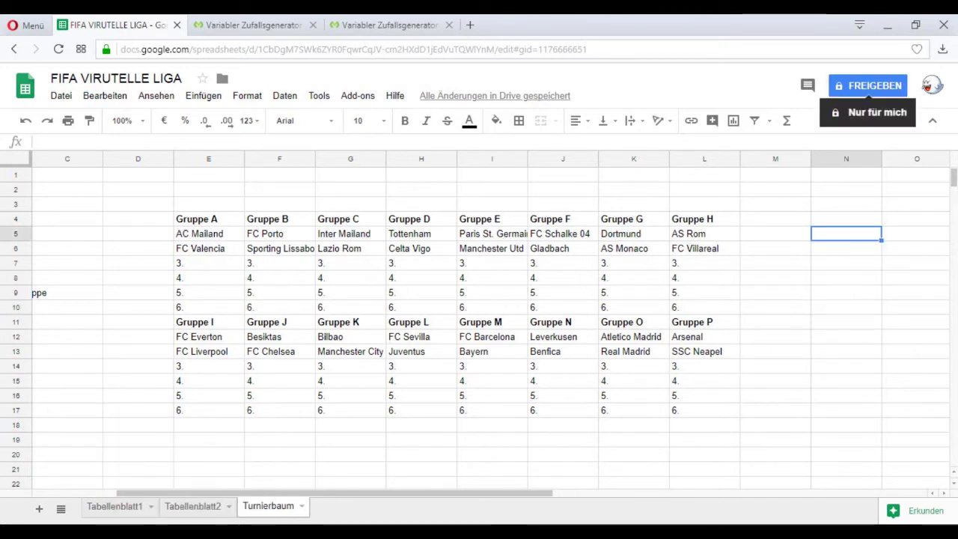
Draw the last remaining team, SSC Neapel, in the first Zufallsgenerator and close that generator page
click(247, 25)
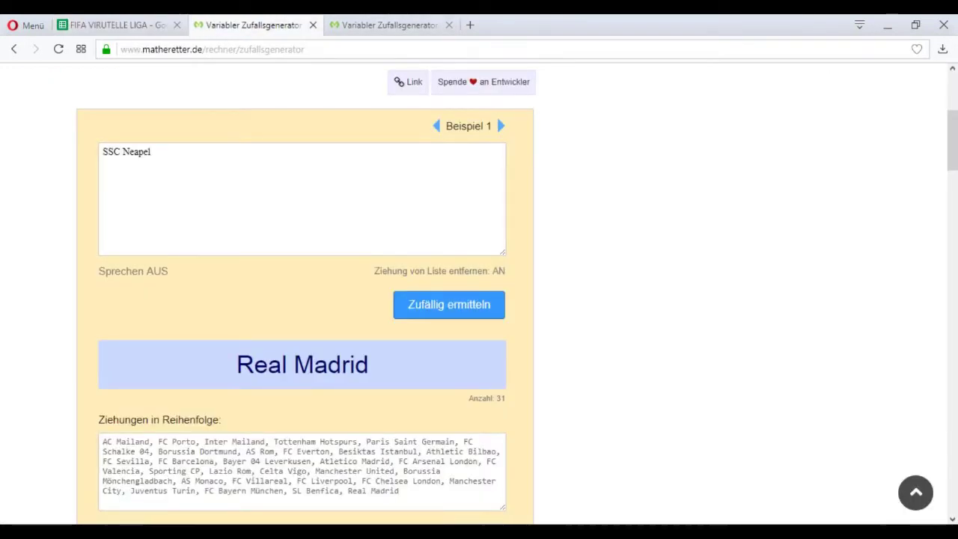
click(449, 305)
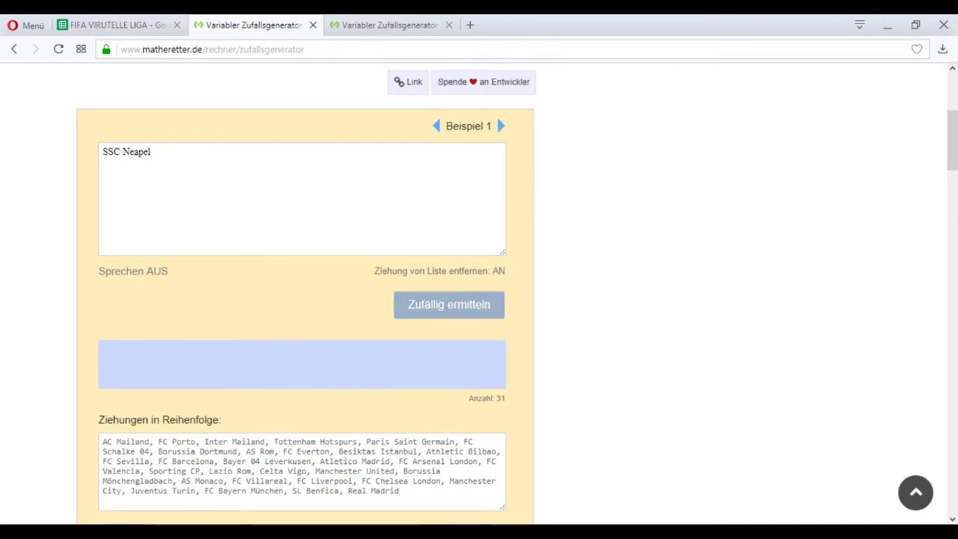
click(313, 24)
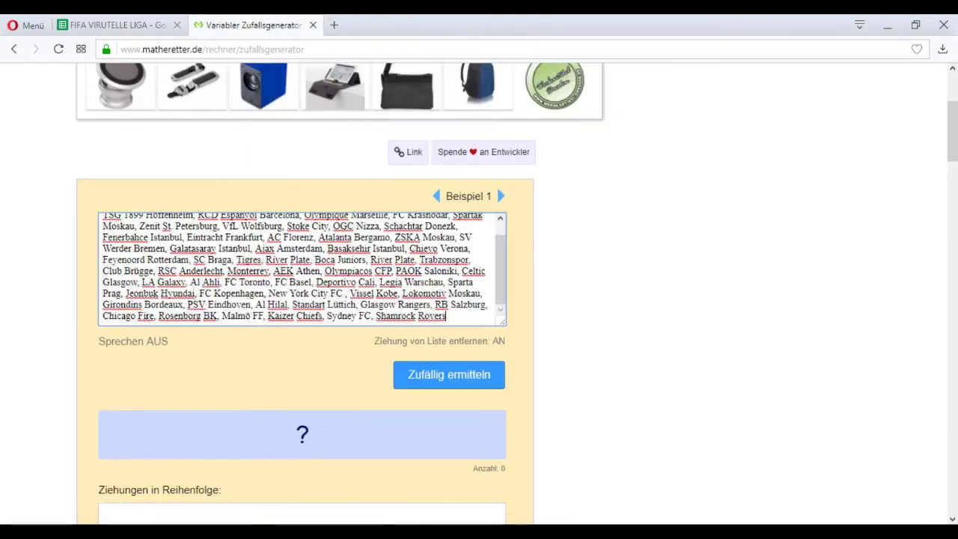
Review the start of the team list in the remaining Zufallsgenerator and open the team table on Tabellenblatt2 in the spreadsheet
scroll(303, 269, up, 1)
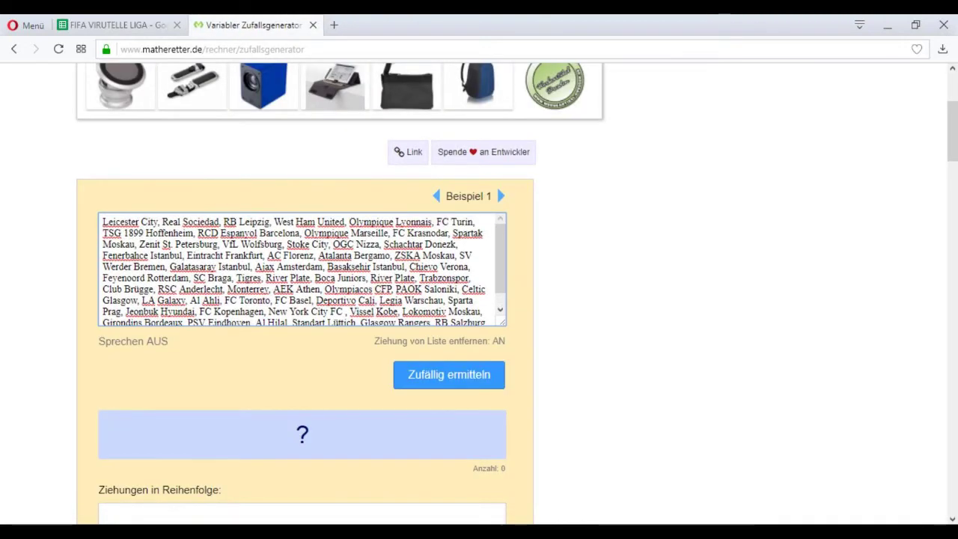
click(118, 25)
click(193, 507)
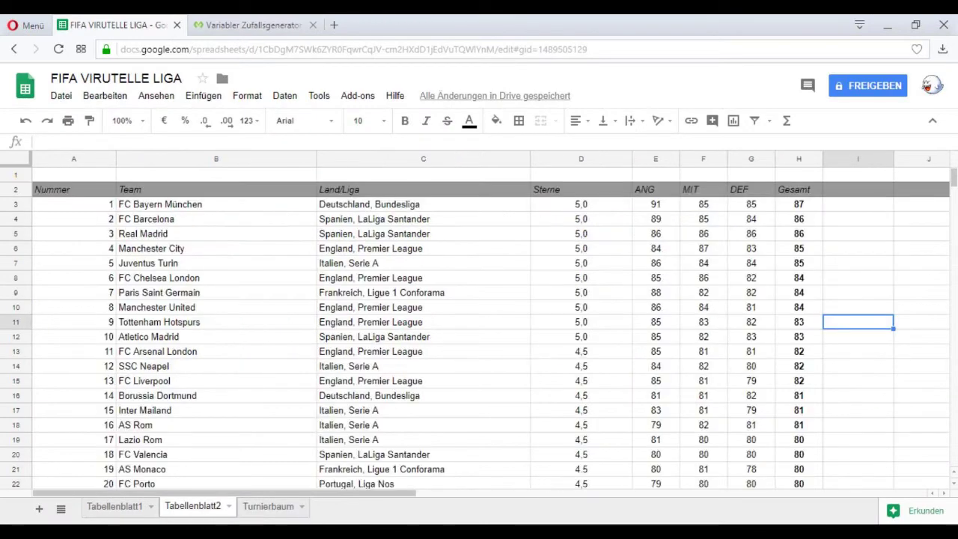
Examine the team table on Tabellenblatt2, especially the entries numbered 33 to 96, from Leicester City to Shamrock Rovers
click(216, 248)
scroll(217, 249, down, 3)
scroll(216, 278, down, 2)
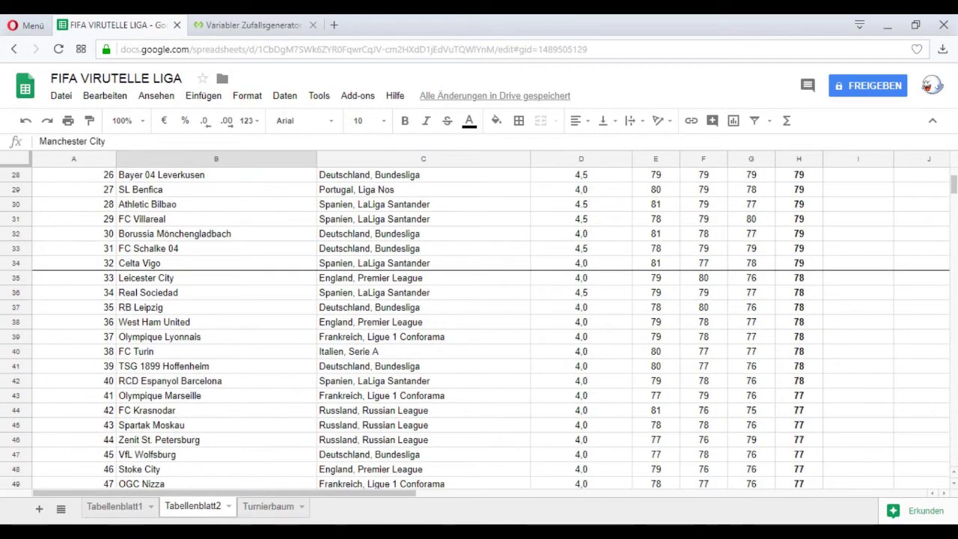
click(217, 277)
scroll(216, 277, down, 1)
scroll(492, 322, down, 1)
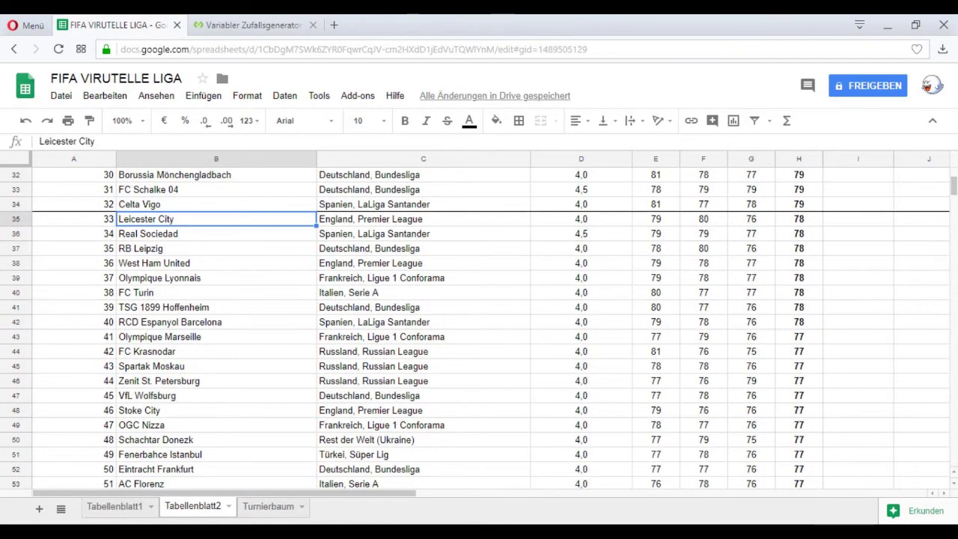
scroll(491, 322, down, 1)
scroll(492, 322, down, 7)
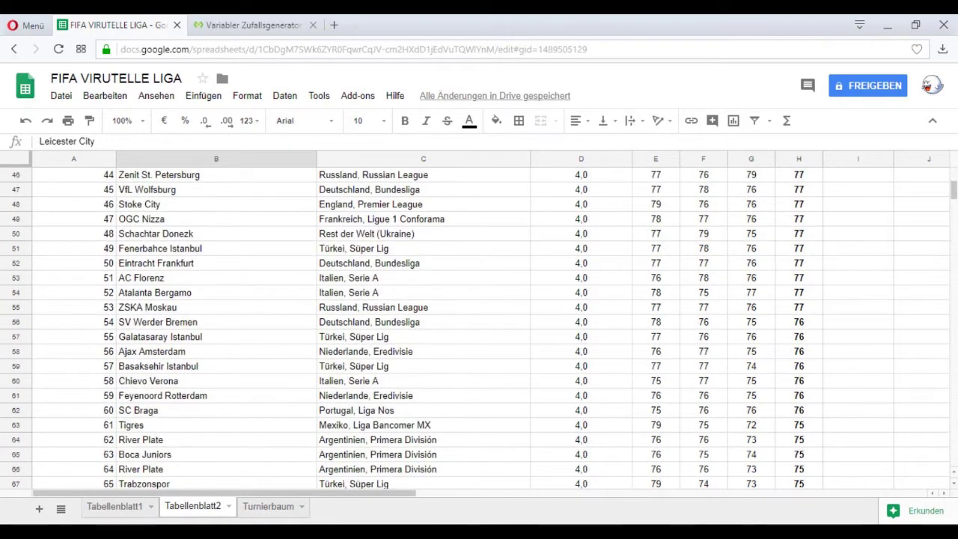
scroll(491, 322, down, 9)
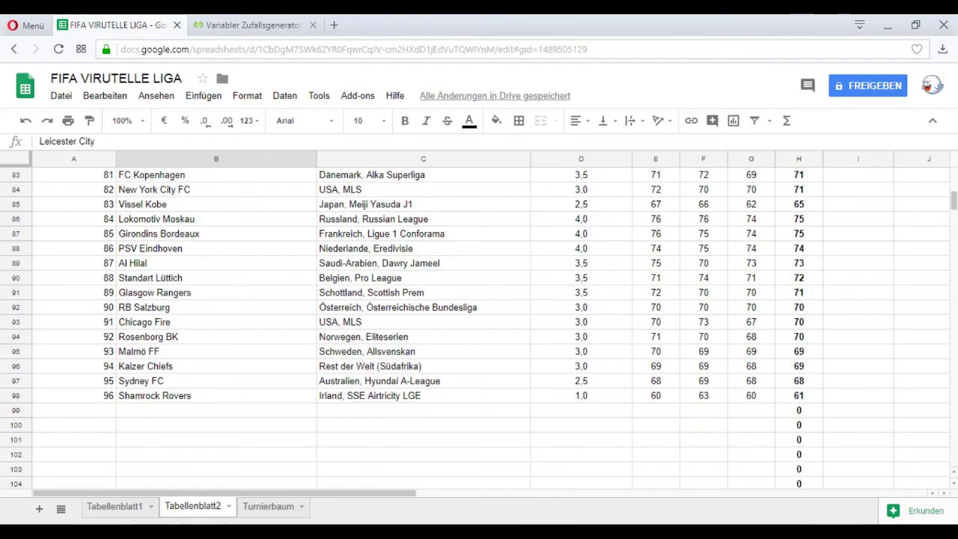
scroll(492, 322, up, 11)
scroll(491, 322, up, 8)
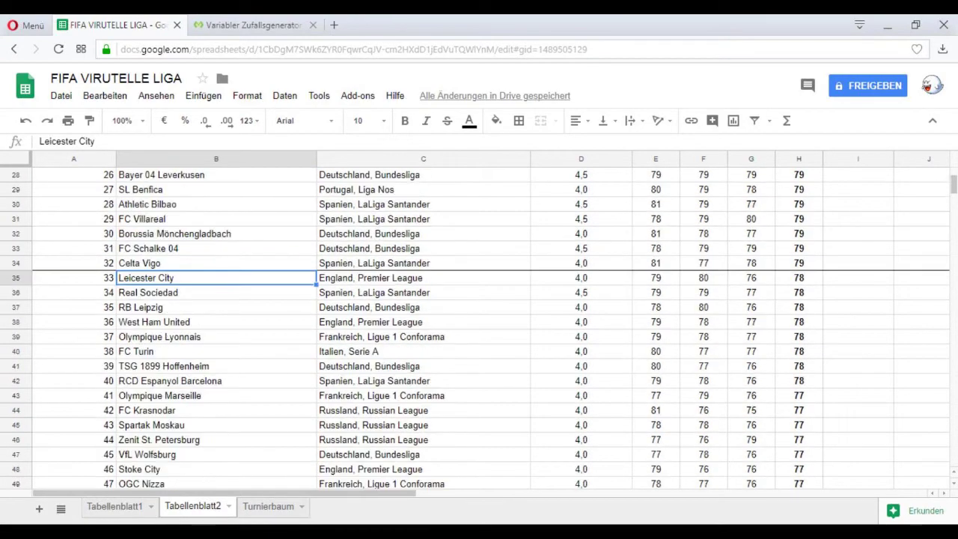
scroll(492, 322, down, 6)
scroll(491, 322, up, 4)
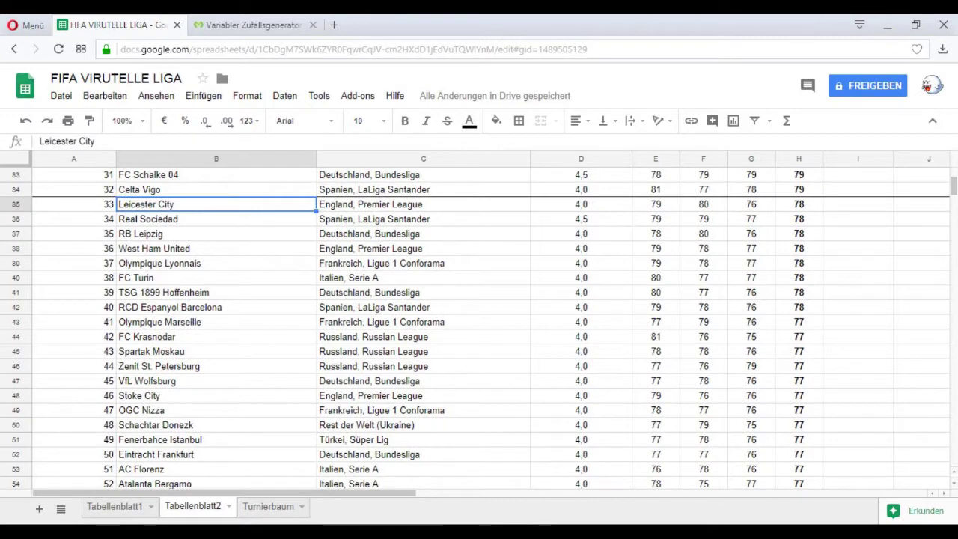
scroll(491, 322, down, 4)
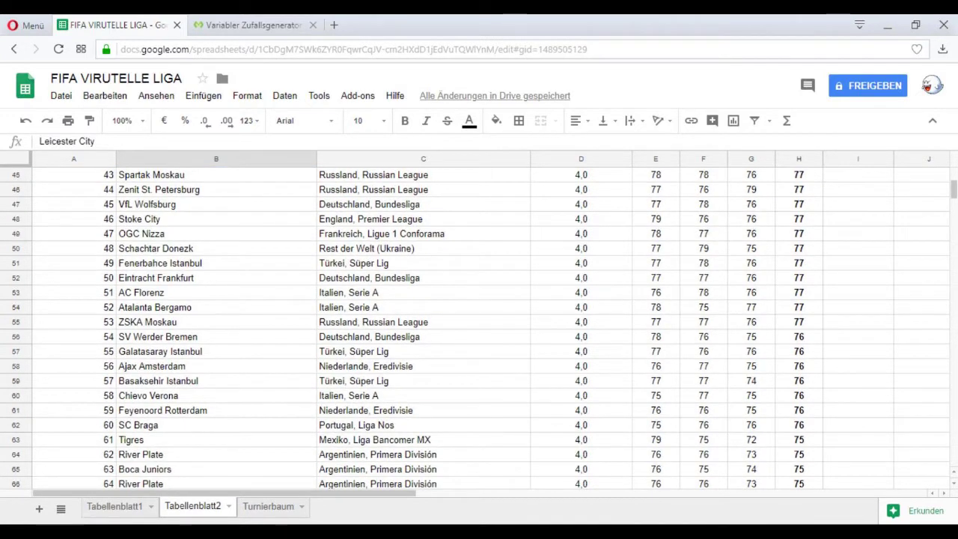
scroll(491, 322, down, 6)
scroll(491, 322, down, 5)
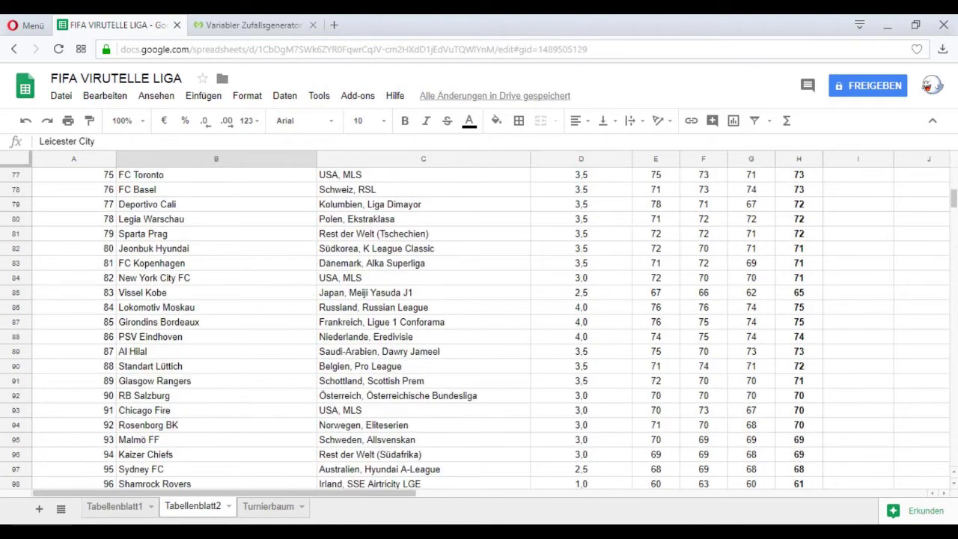
scroll(491, 322, down, 2)
scroll(492, 322, up, 7)
scroll(491, 322, up, 11)
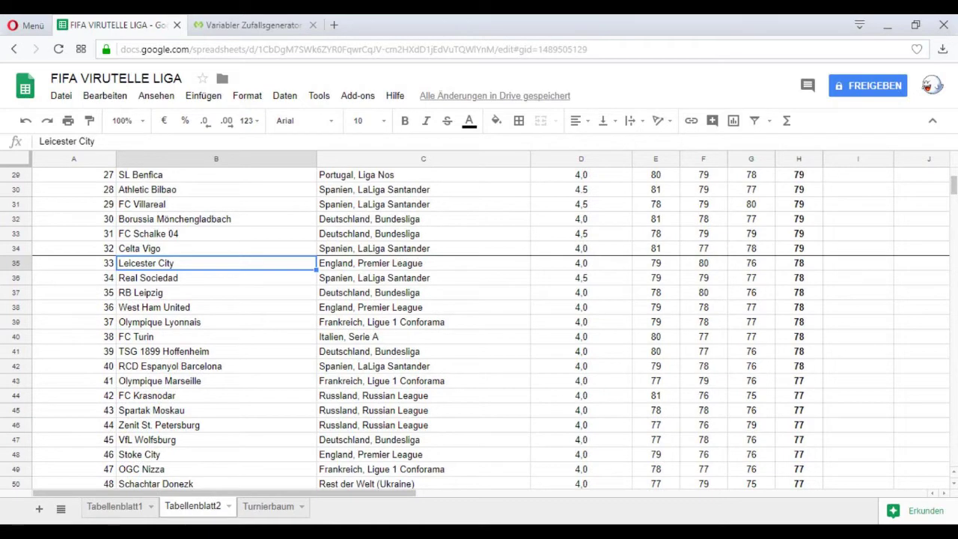
Draw the first team from the second list in the Zufallsgenerator and enter Marseille in the third slot of Gruppe A on Turnierbaum
click(253, 25)
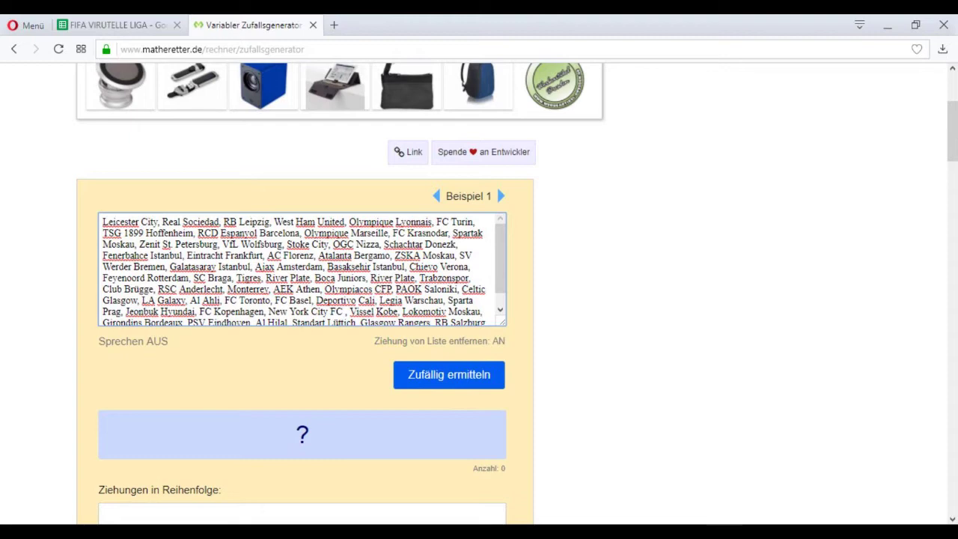
key(ctrl+Tab)
click(292, 507)
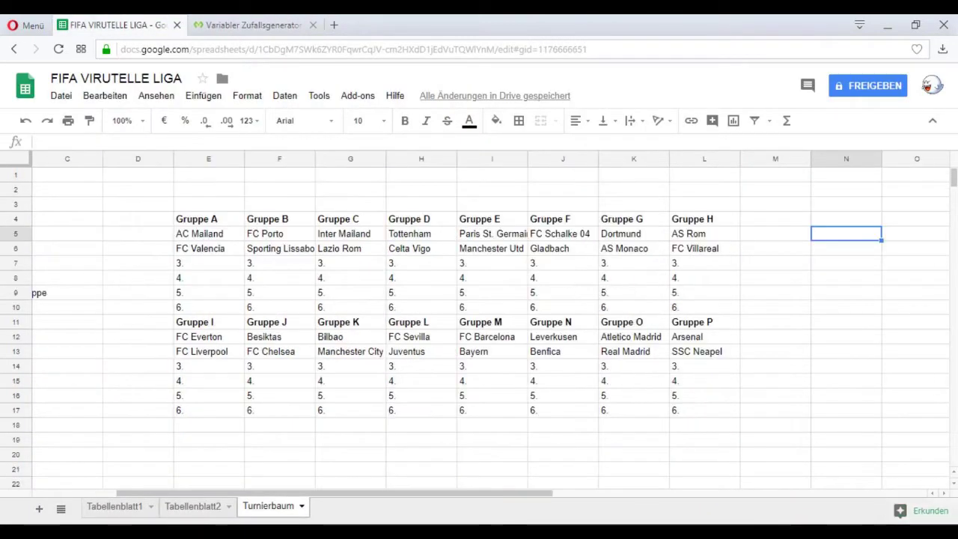
click(209, 264)
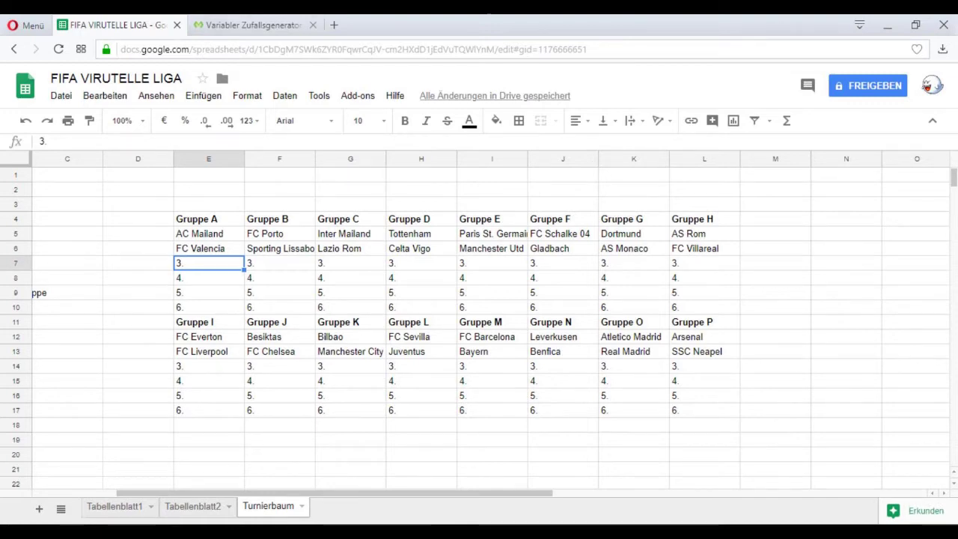
key(ctrl+Tab)
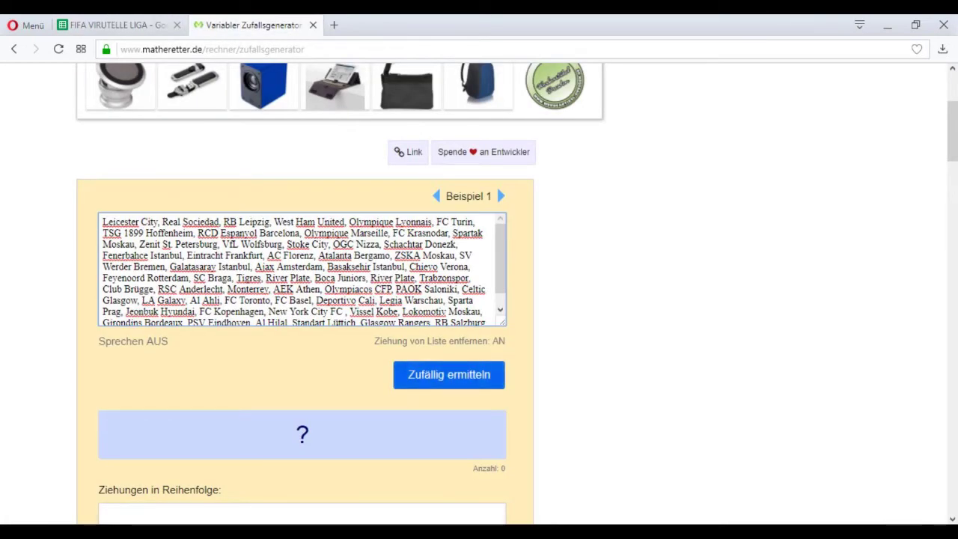
click(449, 375)
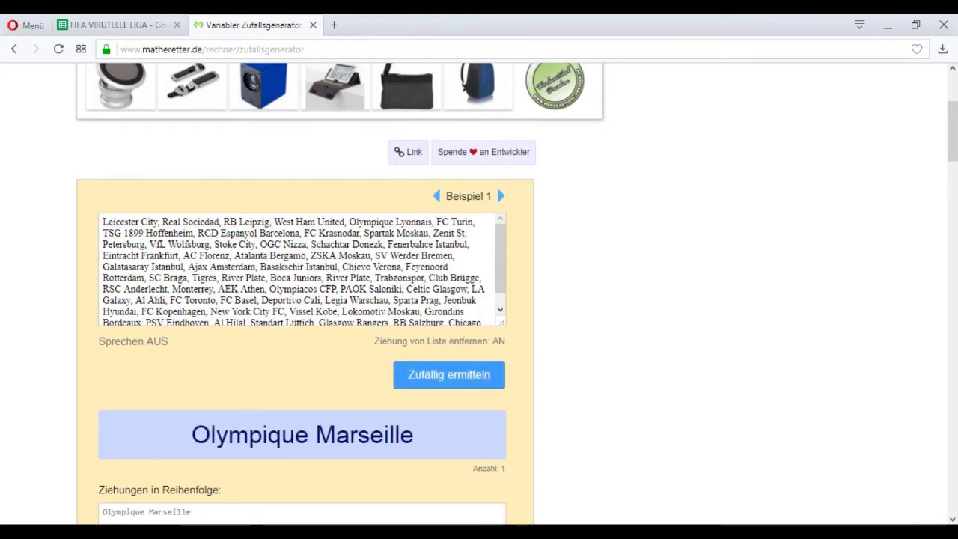
key(ctrl+Tab)
text(Marseille)
key(Tab)
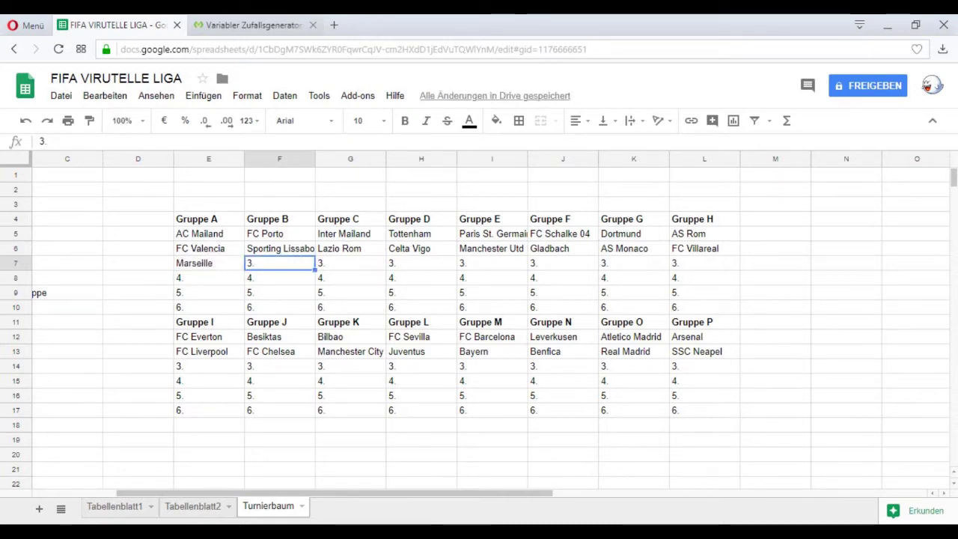
Draw the second team from this list in the Zufallsgenerator and enter Boca Juniors in the third slot of Gruppe B
click(251, 25)
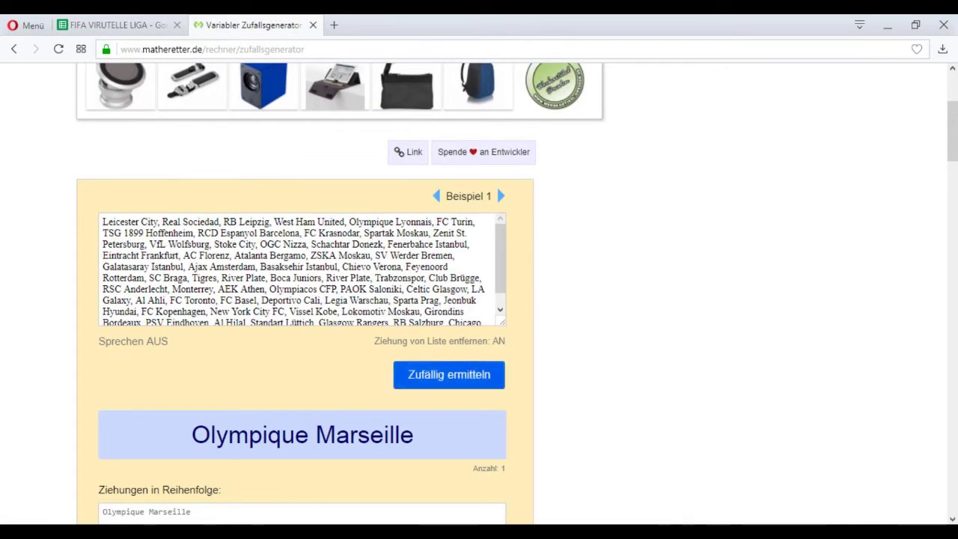
click(449, 376)
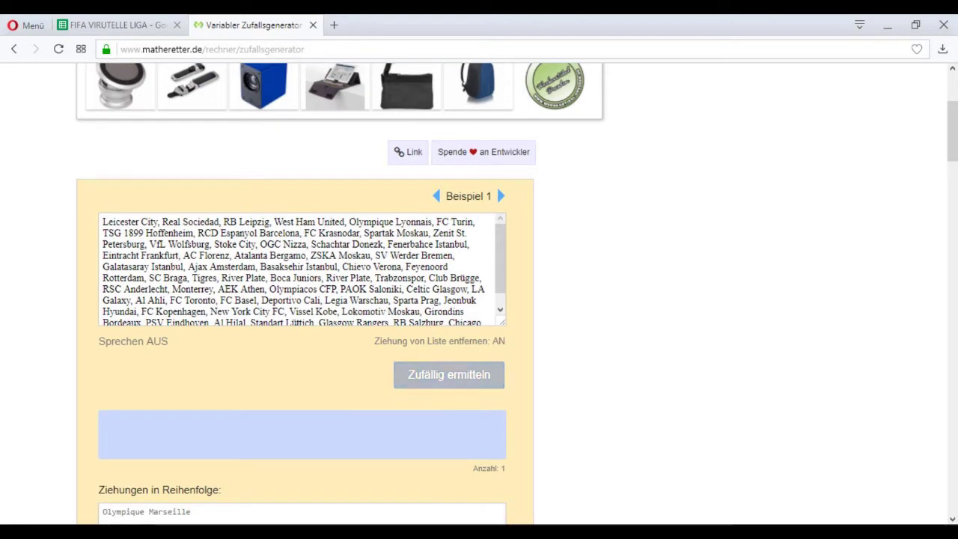
key(ctrl+Tab)
text(Boca J)
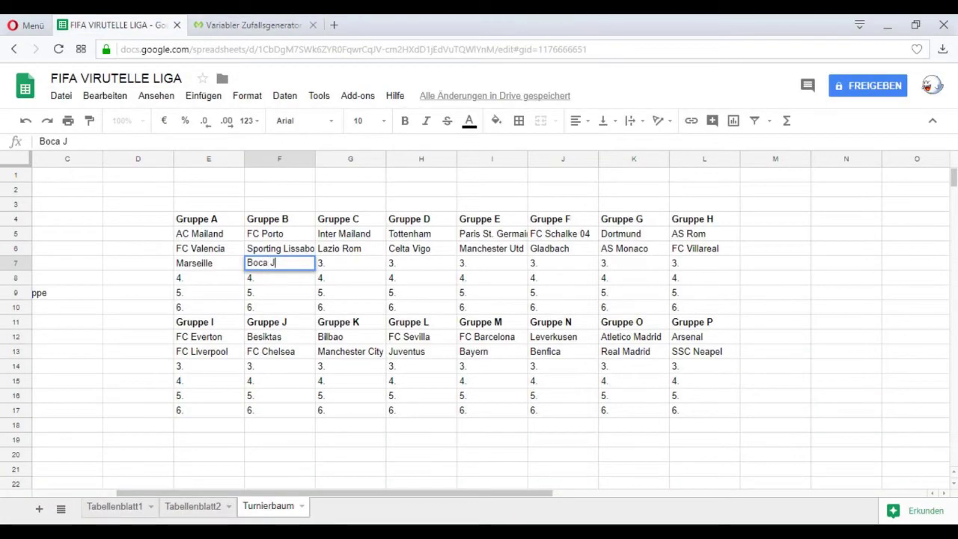
text(uniors)
key(Tab)
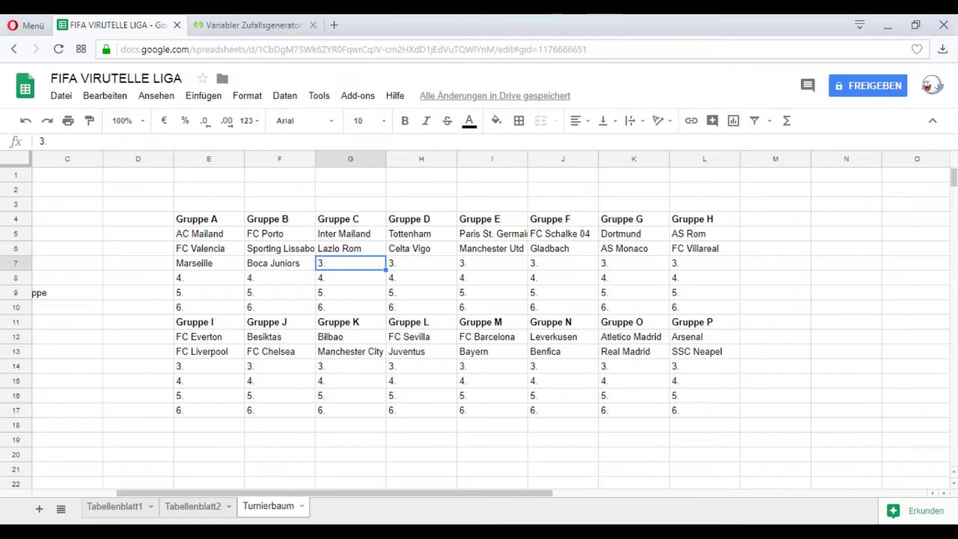
Draw the third team in the Zufallsgenerator and enter it as Shamrock in the third slot of Gruppe C in the spreadsheet
click(251, 24)
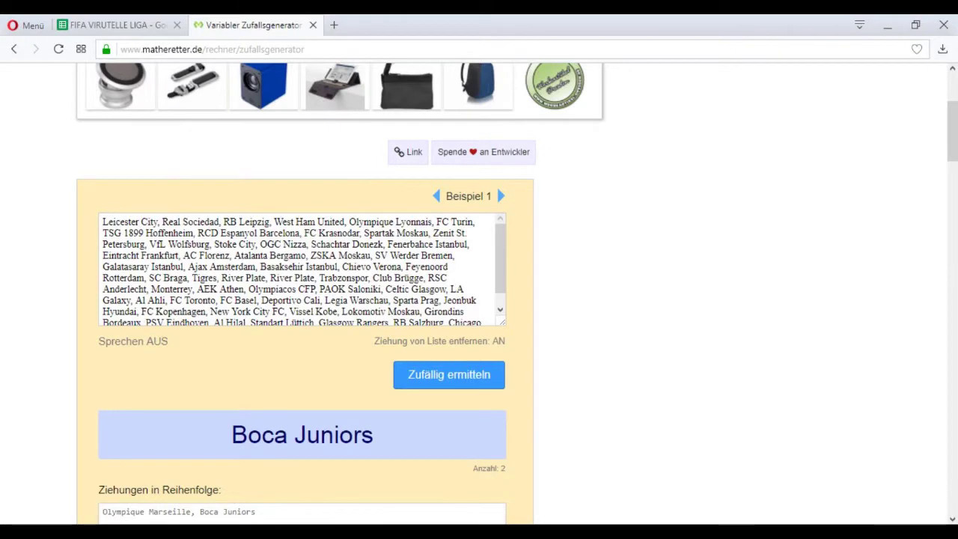
click(449, 375)
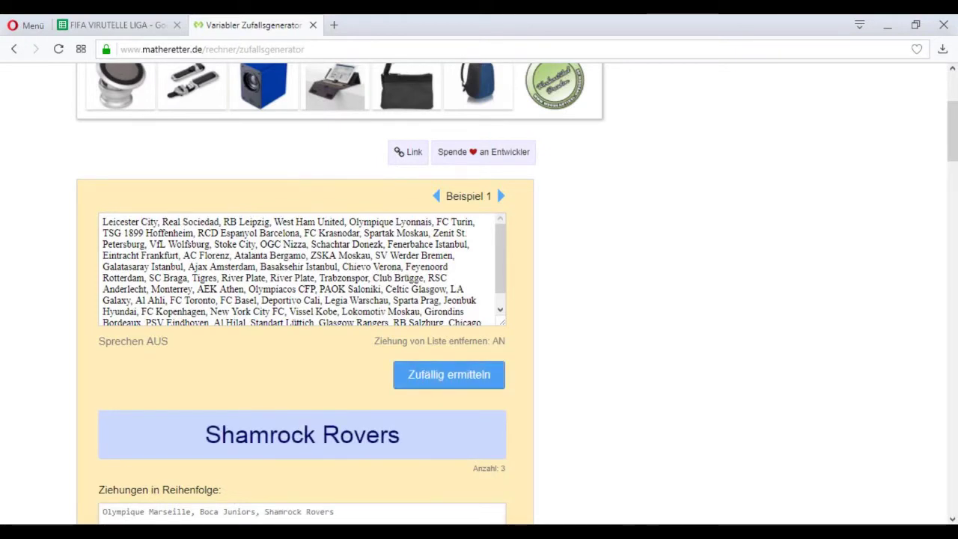
key(ctrl+Tab)
text(Sh)
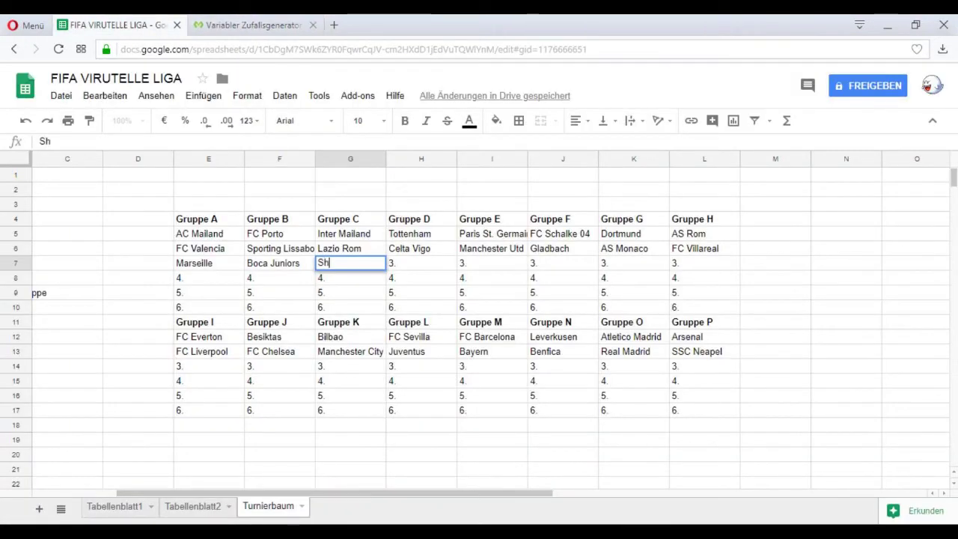
text(amrock Rov)
key(BackSpace)
key(BackSpace)
key(BackSpace)
key(BackSpace)
key(Tab)
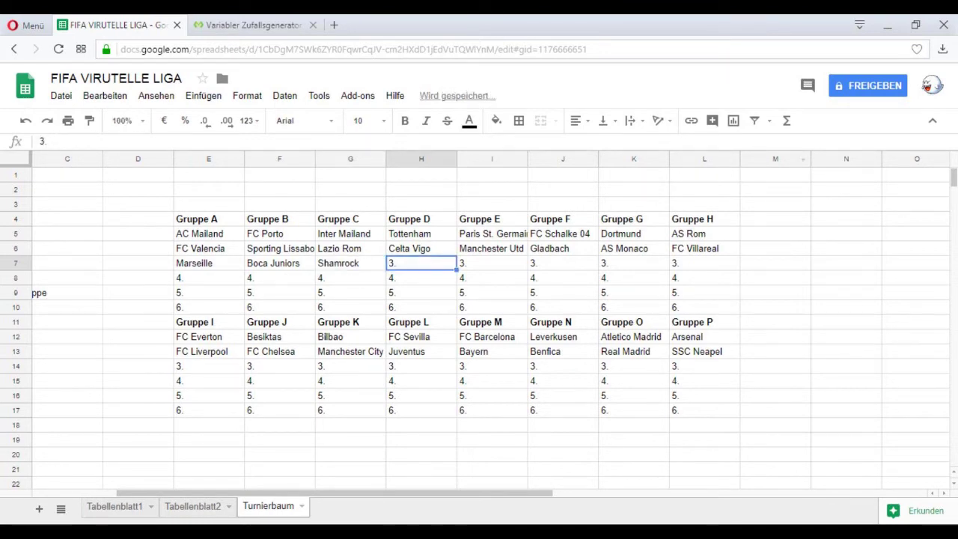
click(869, 85)
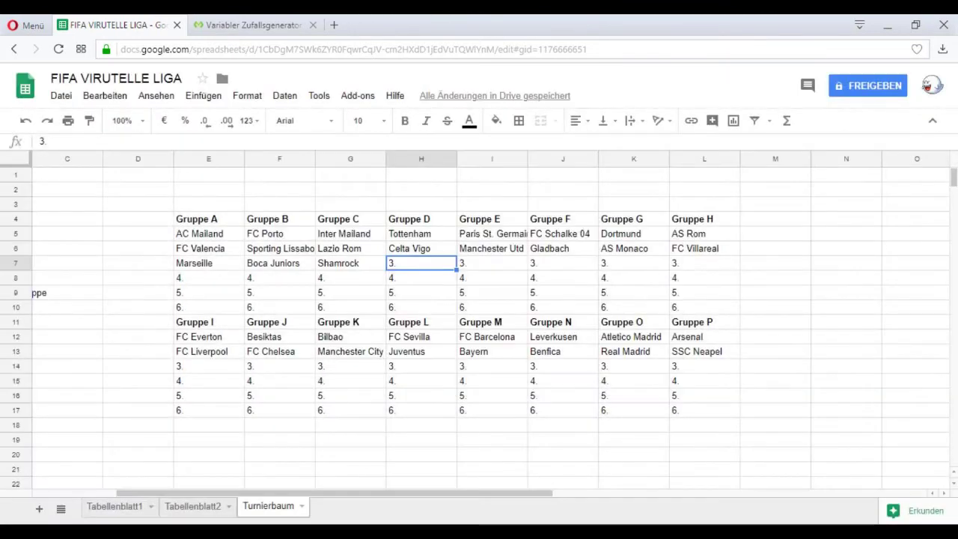
click(776, 293)
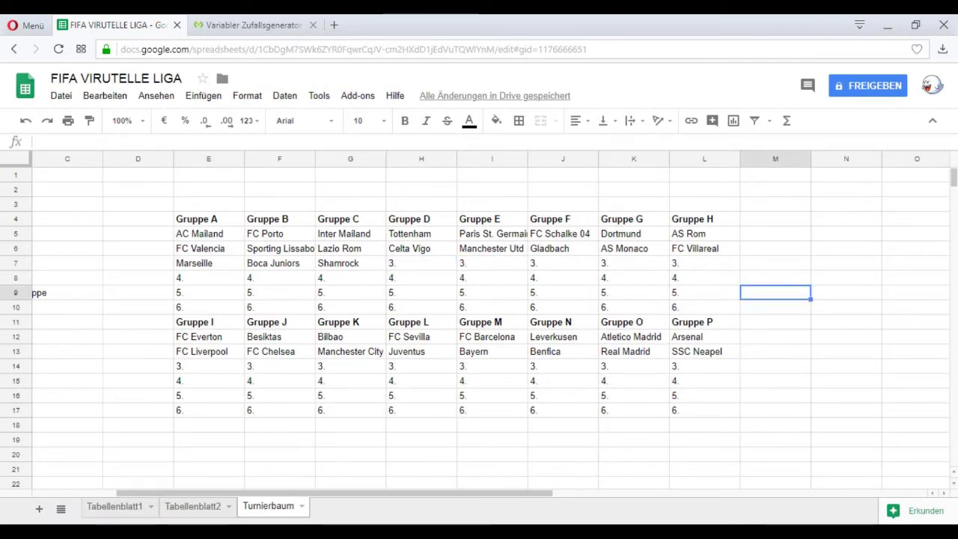
Draw the fourth team in the Zufallsgenerator and enter Sydney FC in the third slot of Gruppe D in the spreadsheet
key(ctrl+Tab)
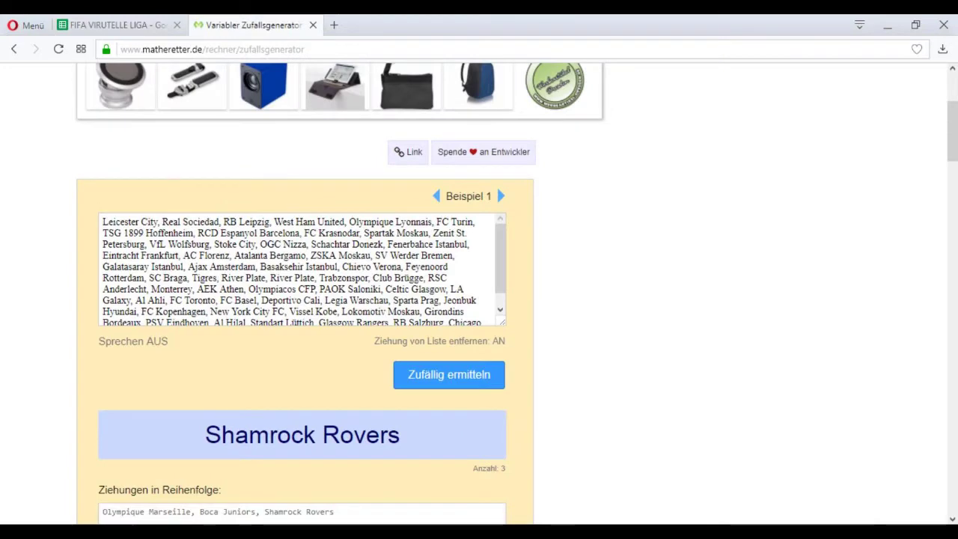
click(449, 375)
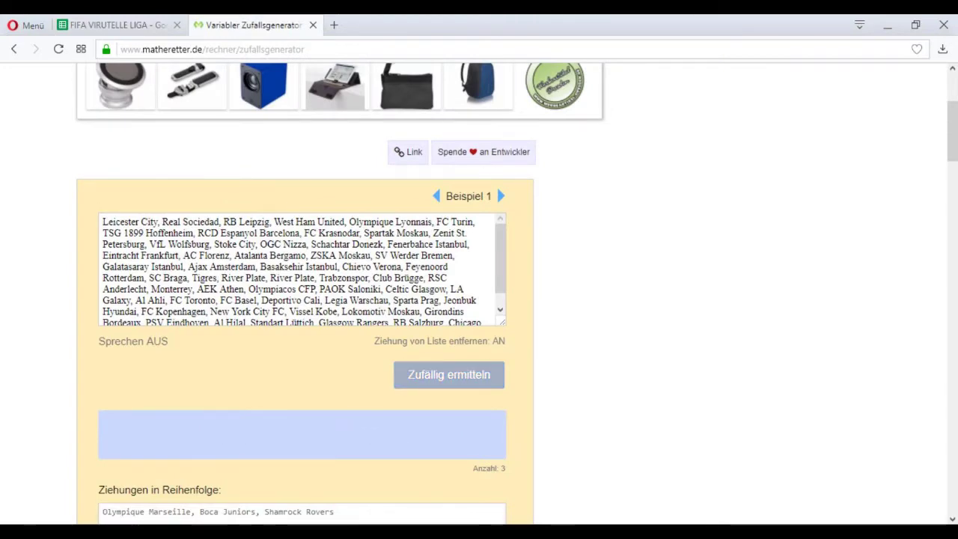
key(ctrl+Tab)
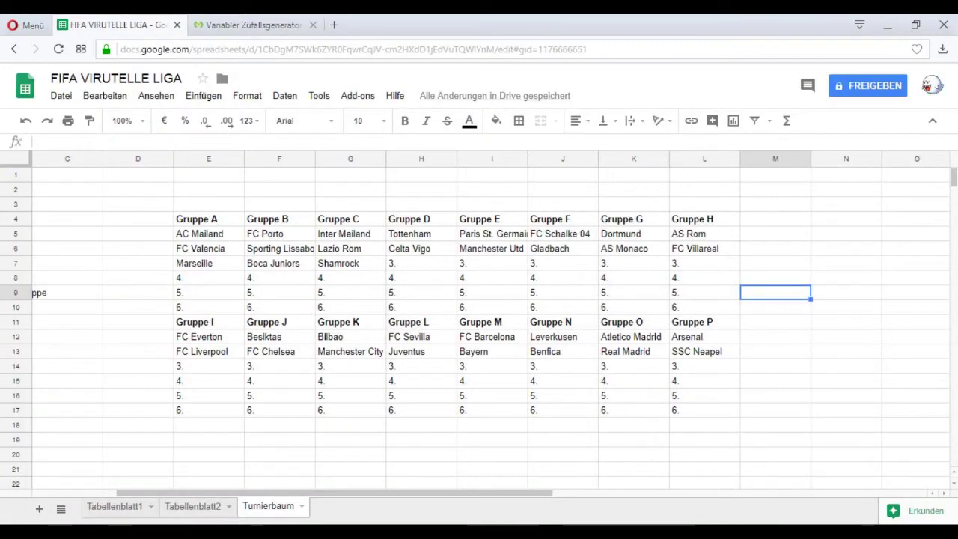
click(421, 263)
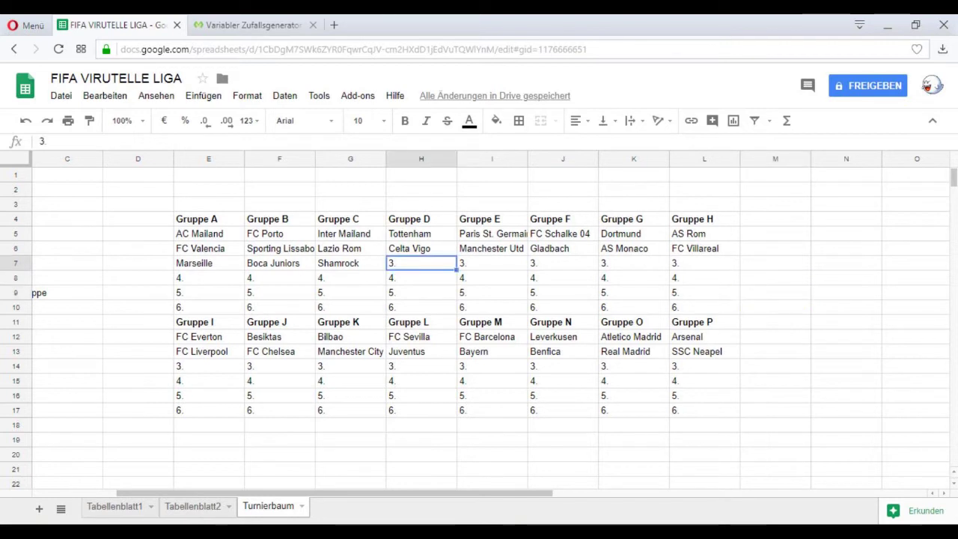
text(Sy)
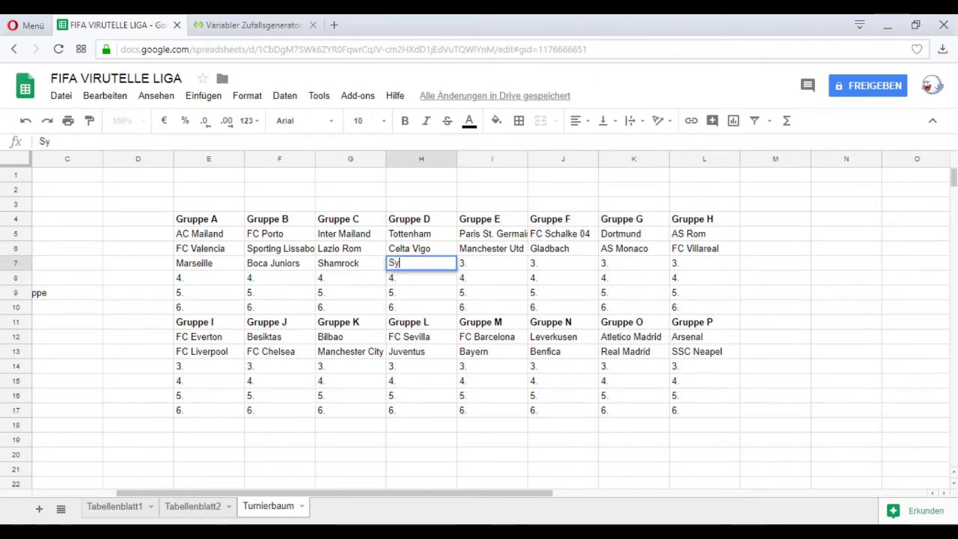
text(dney Fc)
key(Right)
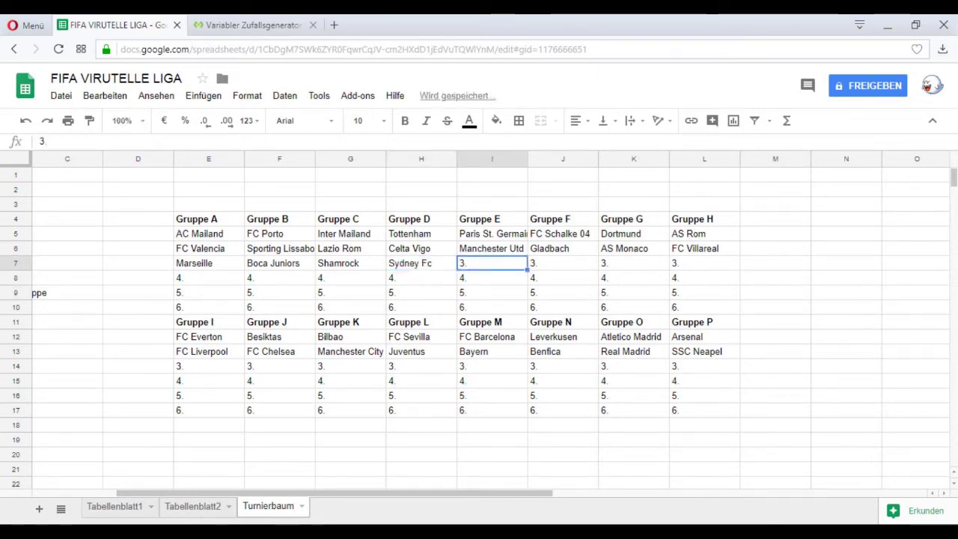
key(Left)
key(Return)
key(BackSpace)
text(C)
key(Tab)
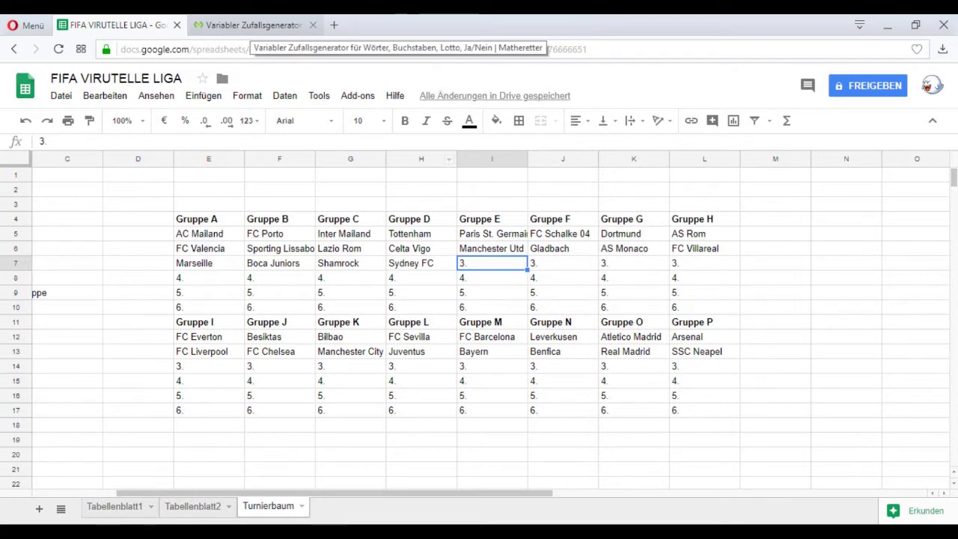
Draw the fifth team in the Zufallsgenerator and enter New York City in the third slot of Gruppe E in the spreadsheet
click(247, 24)
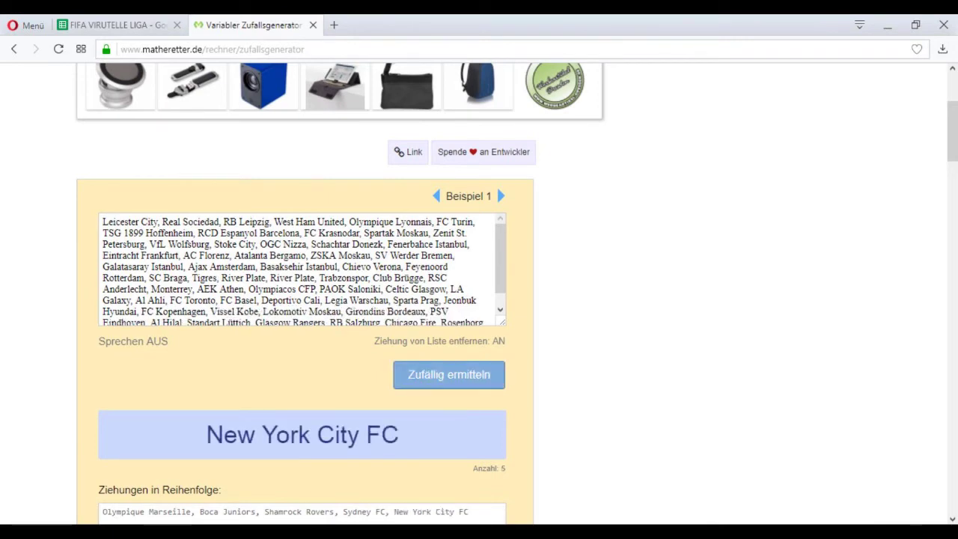
click(119, 25)
text(New  York City)
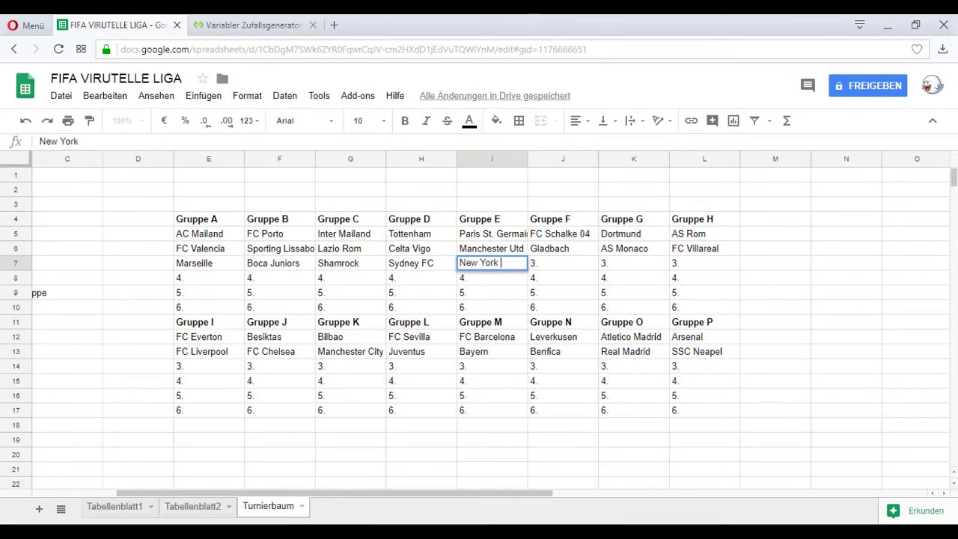
key(Tab)
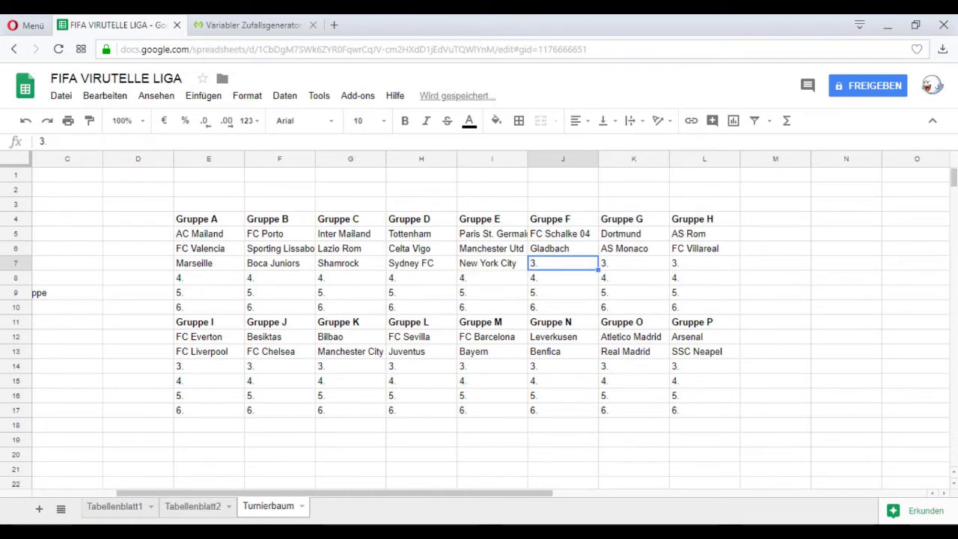
Draw the sixth team in the Zufallsgenerator and enter it as Sociedad in the third slot of Gruppe F in the spreadsheet
click(846, 263)
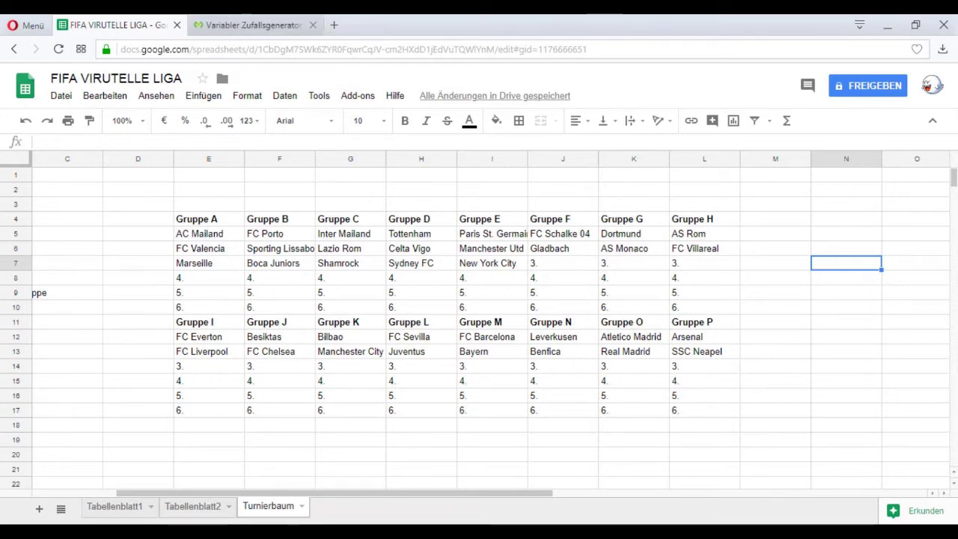
click(253, 26)
click(449, 375)
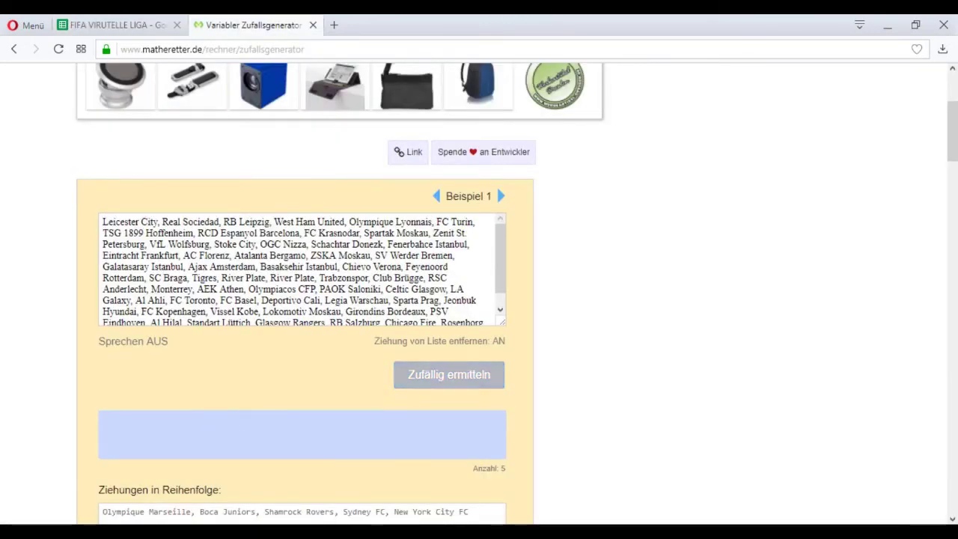
click(118, 25)
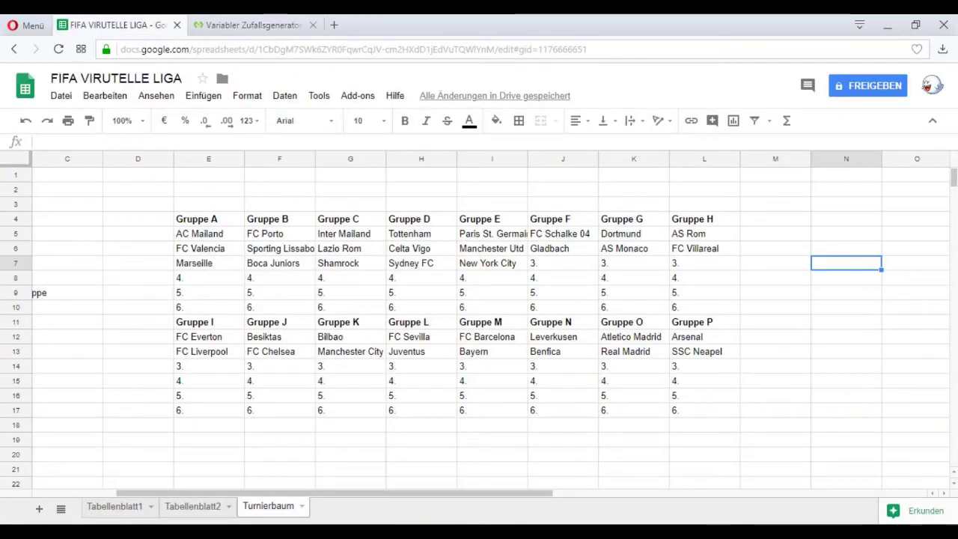
click(563, 264)
text(Sociedad)
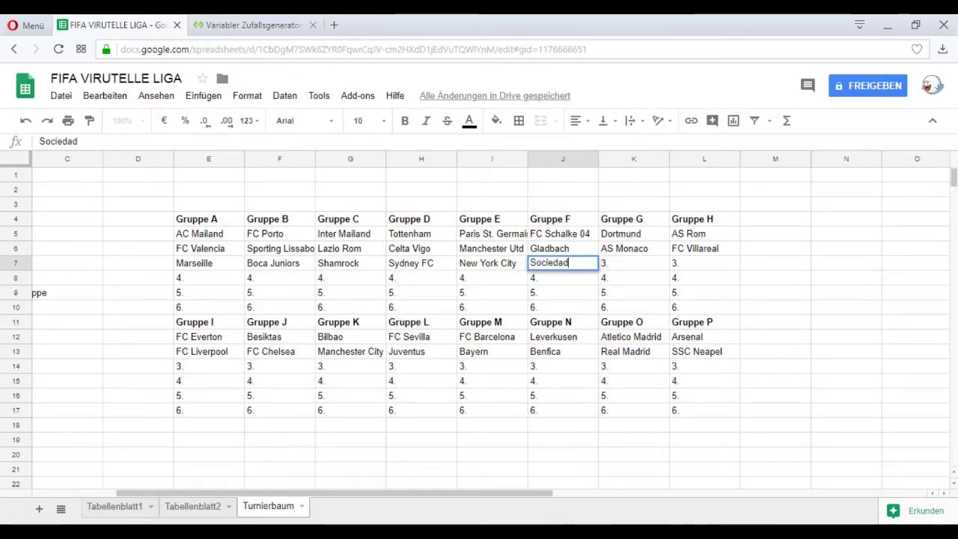
key(Tab)
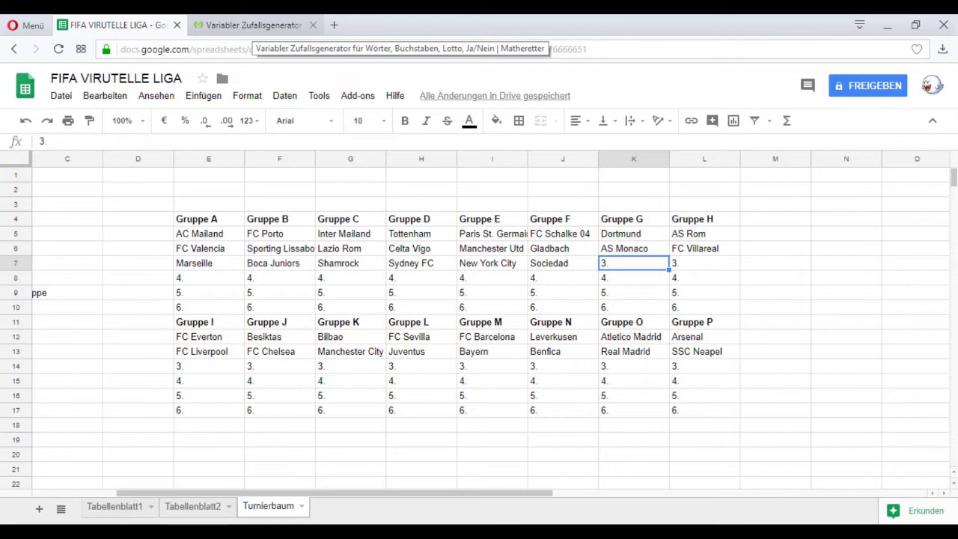
Draw the seventh team in the Zufallsgenerator and enter Trabzonspor in the third slot of Gruppe G in the spreadsheet
click(253, 26)
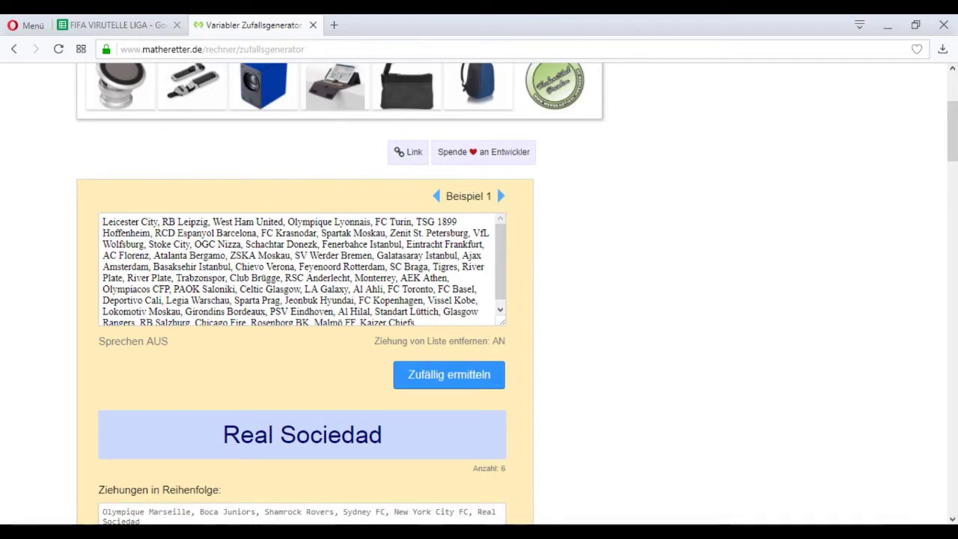
click(449, 375)
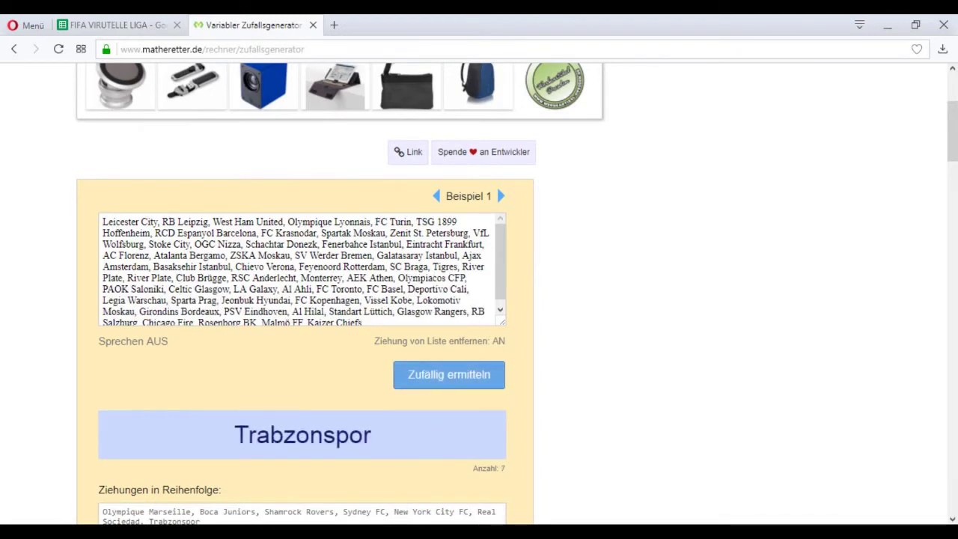
click(118, 25)
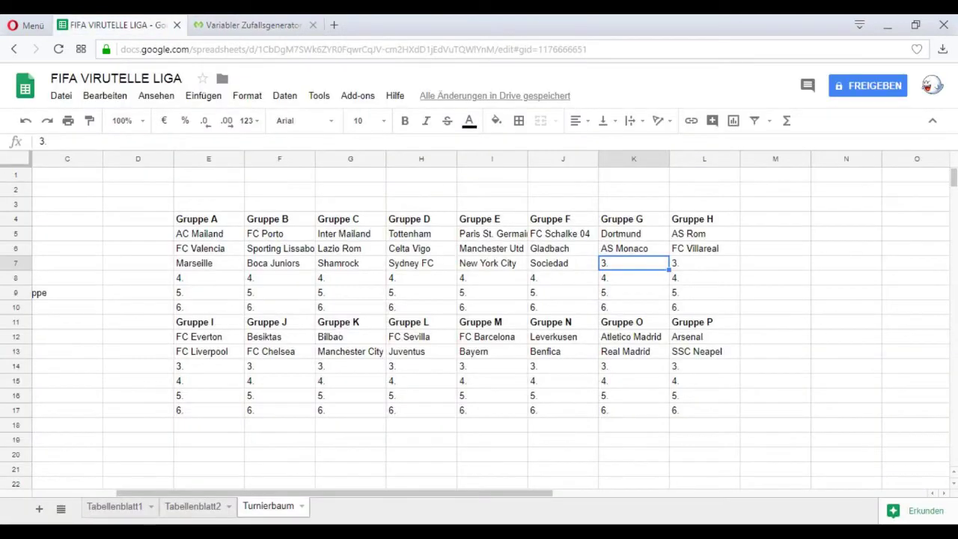
text(Trabzo)
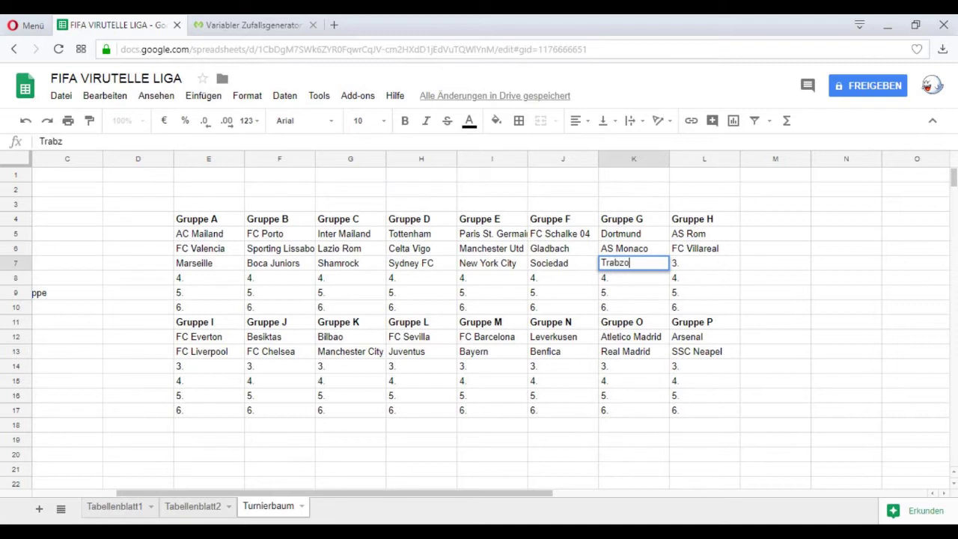
text(nspor)
key(Tab)
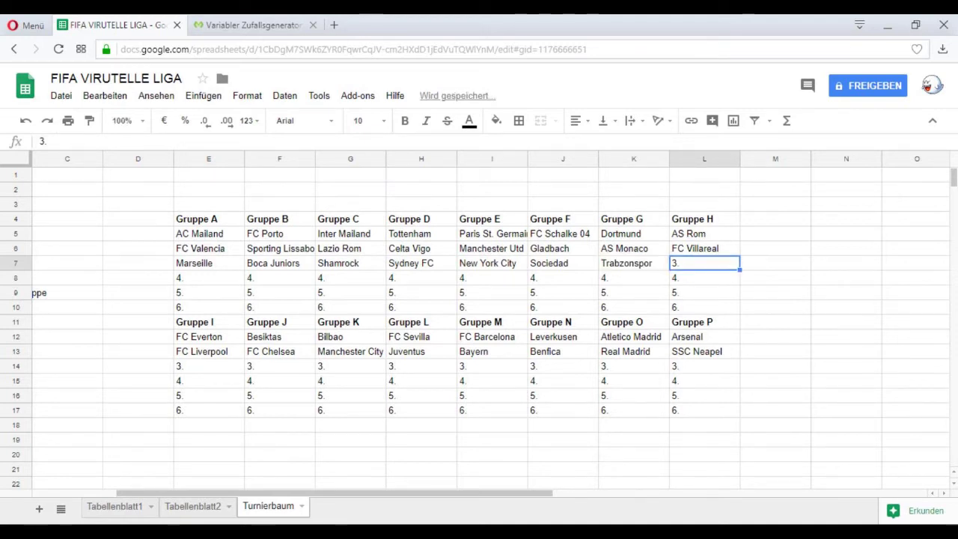
click(846, 278)
click(775, 233)
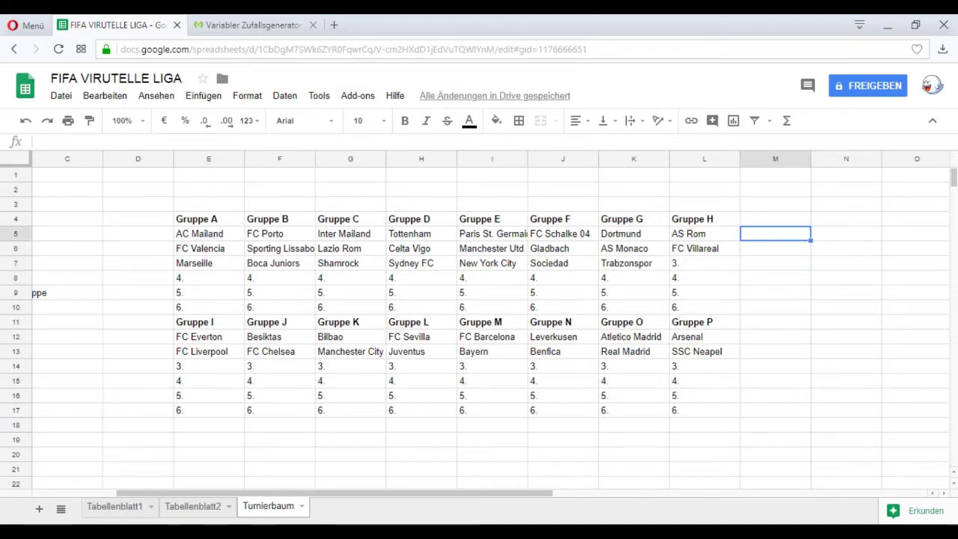
click(776, 264)
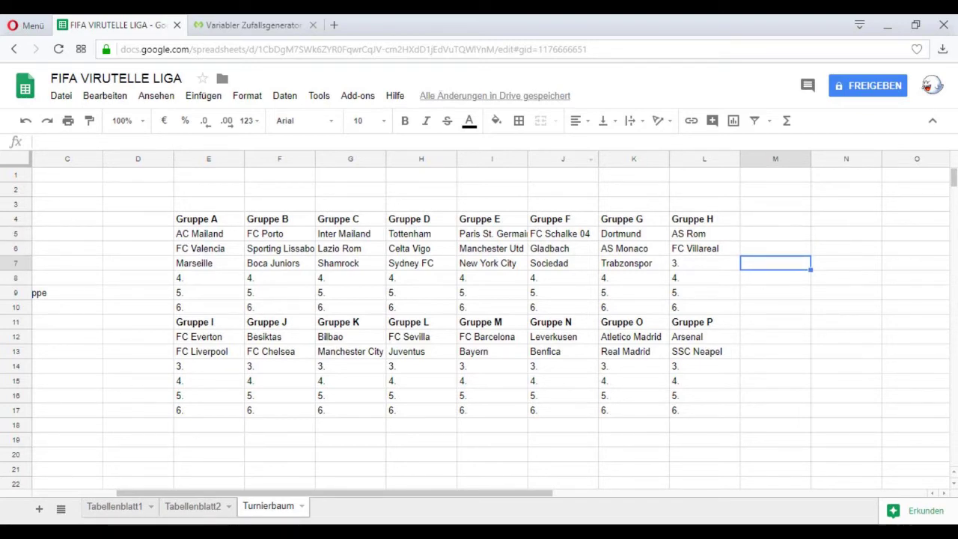
Draw the eighth team in the Zufallsgenerator and enter ZSKA Moskau in the third slot of Gruppe H in the spreadsheet
click(247, 25)
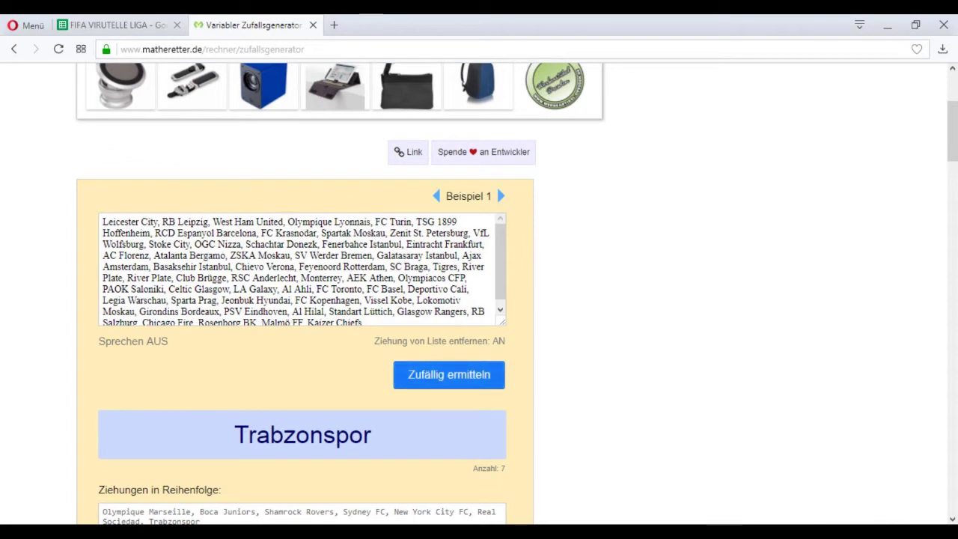
click(449, 375)
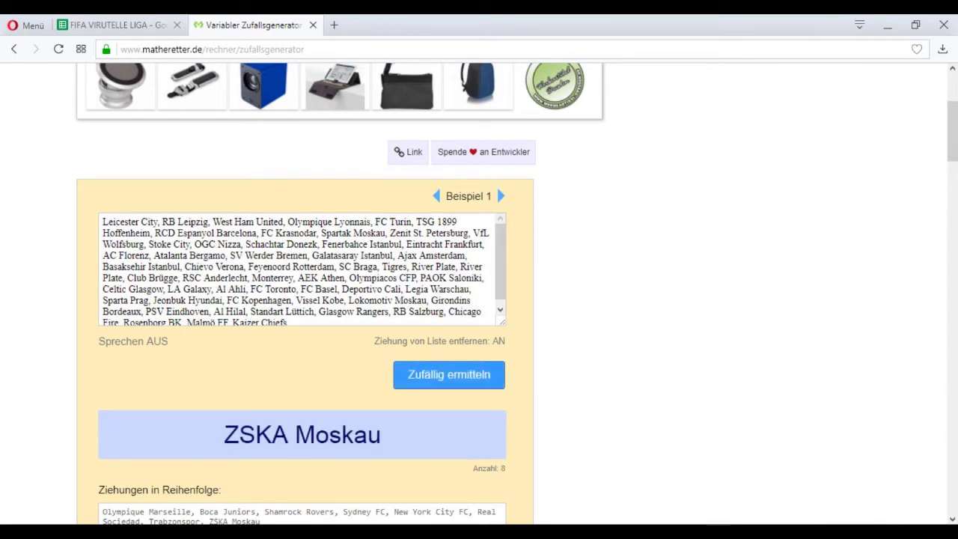
key(ctrl+Tab)
key(Left)
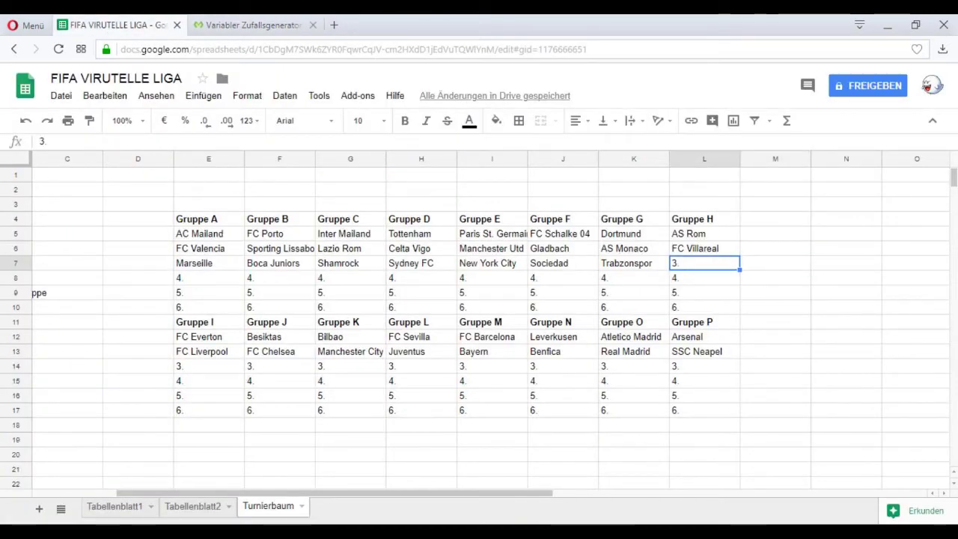
text(ZSKA Moskau)
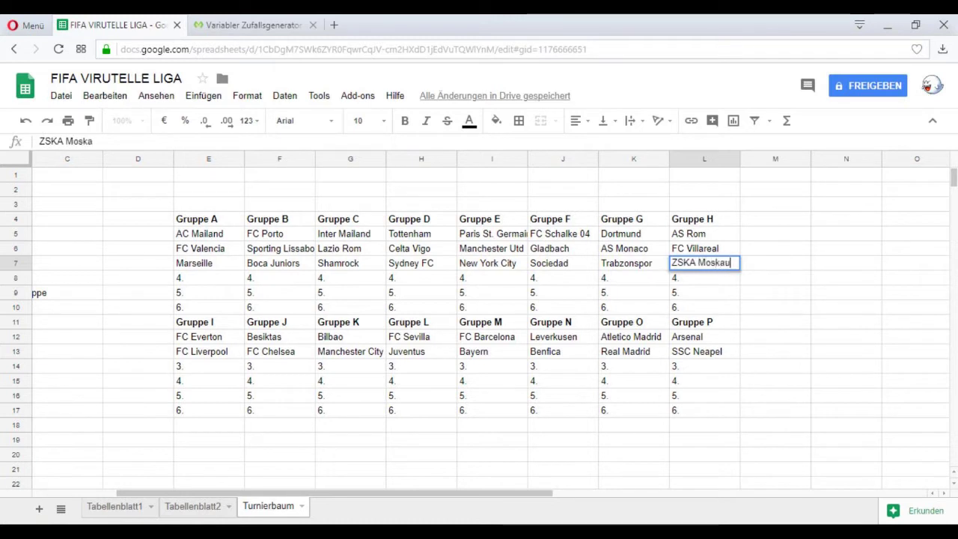
key(Return)
key(Right)
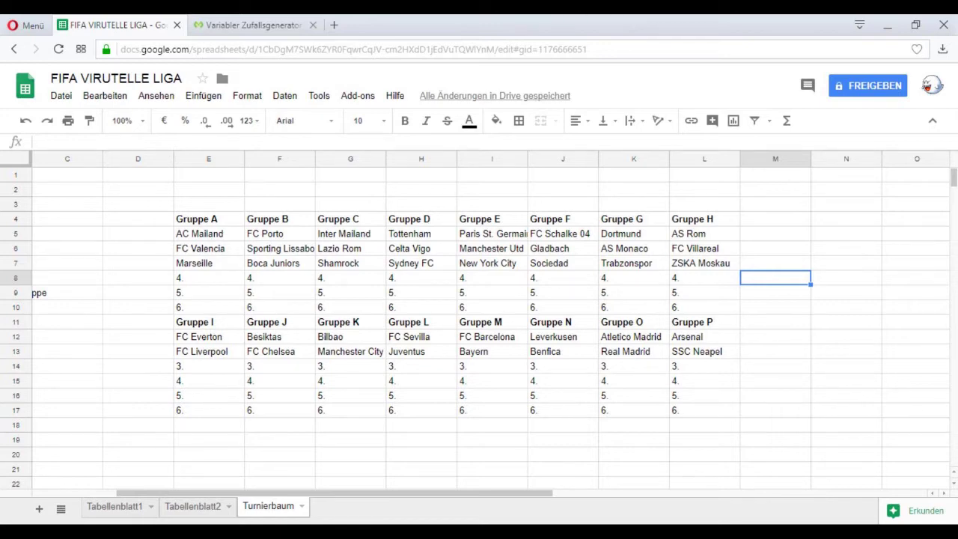
Draw the ninth team in the Zufallsgenerator and enter Chicago Fire in the third slot of Gruppe I in the spreadsheet
click(247, 24)
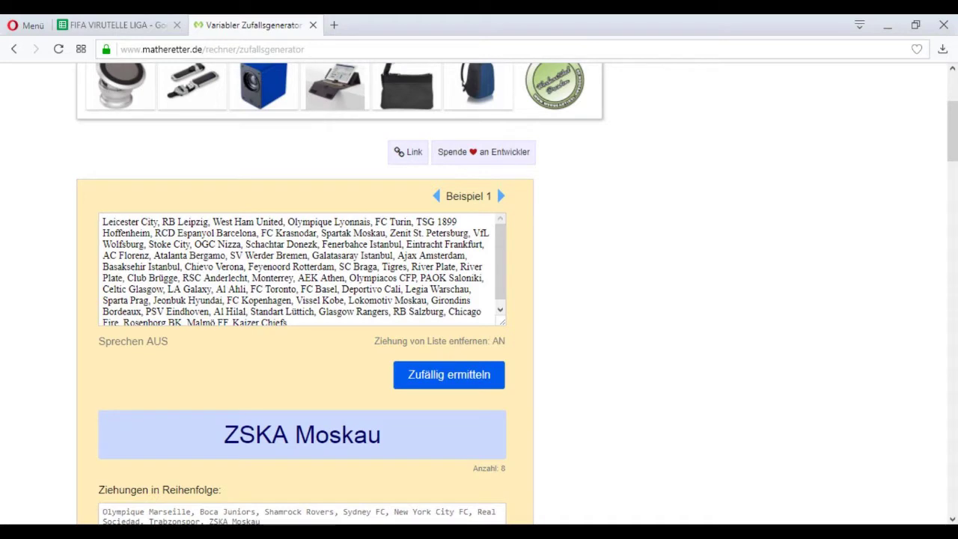
click(449, 375)
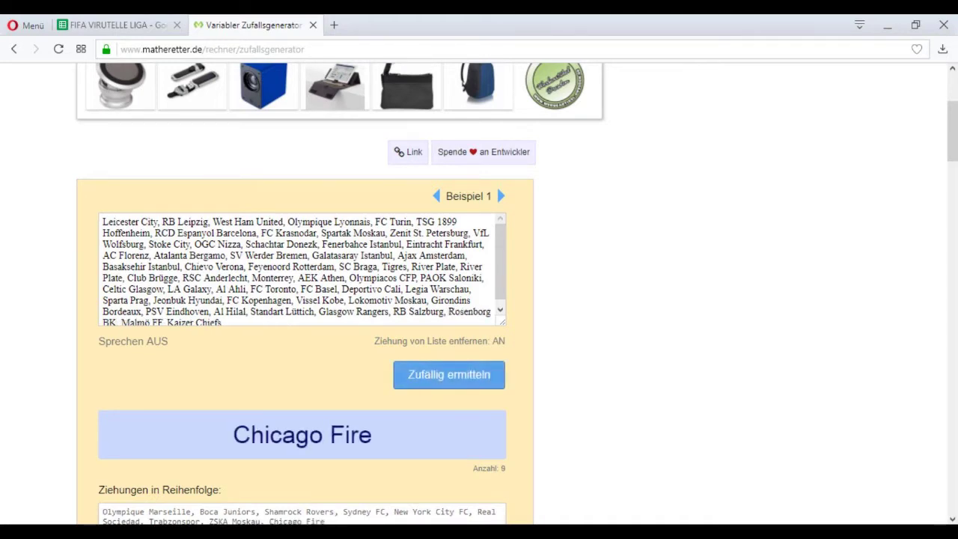
click(120, 25)
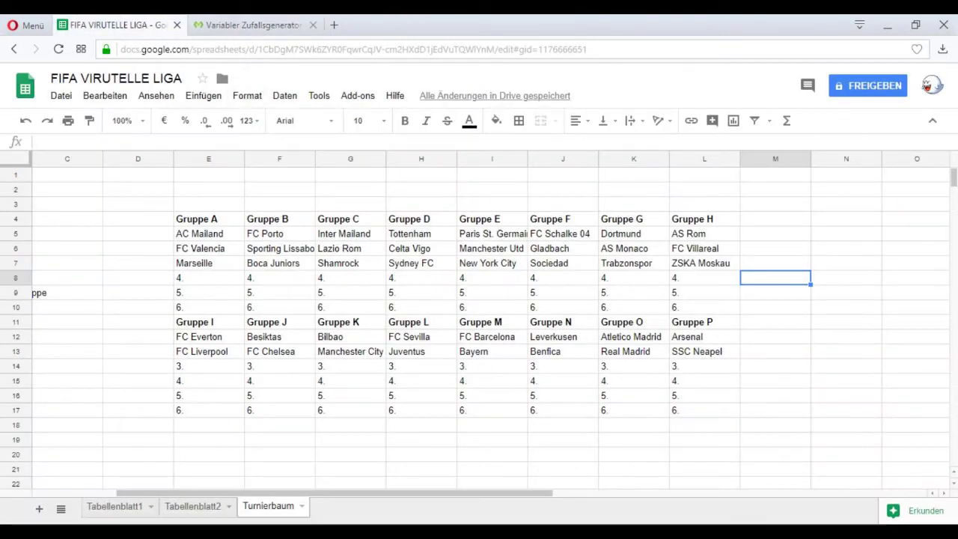
click(209, 352)
click(209, 366)
text(Chicago Fire)
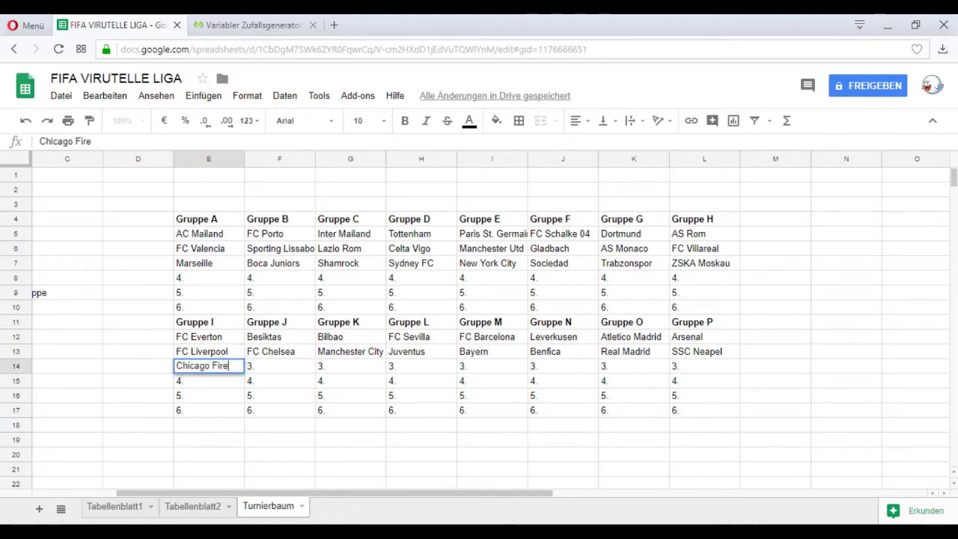
key(Return)
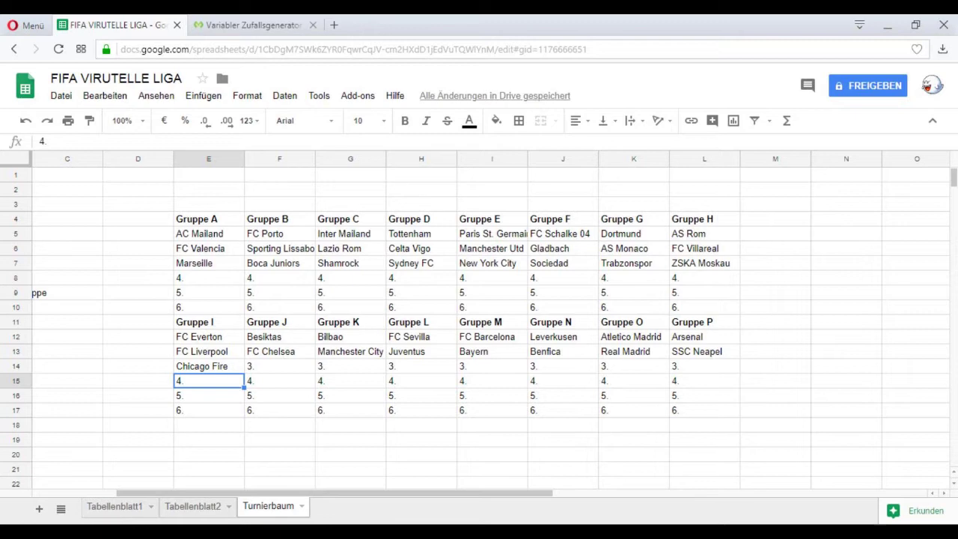
Draw the tenth team in the Zufallsgenerator and enter River Plate in the third slot of Gruppe J in the spreadsheet
click(253, 25)
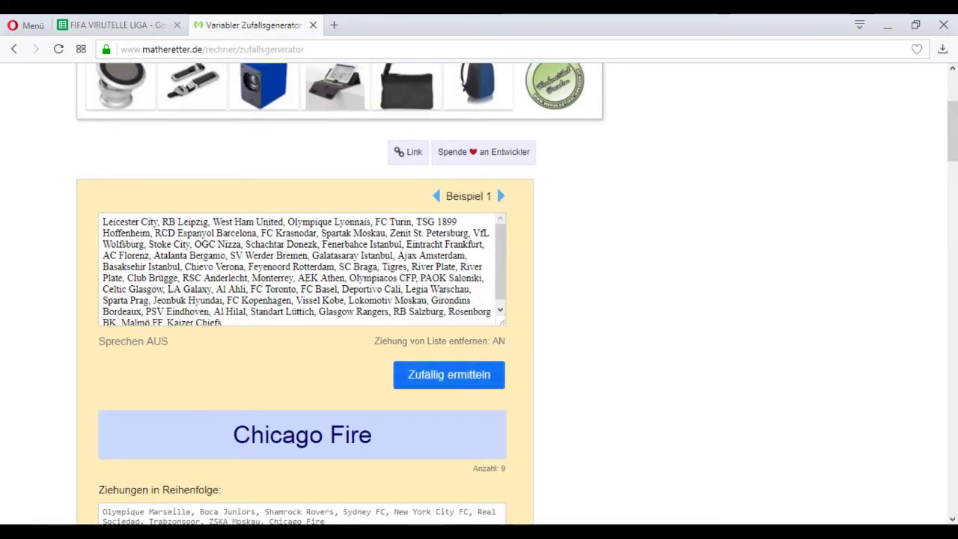
key(Return)
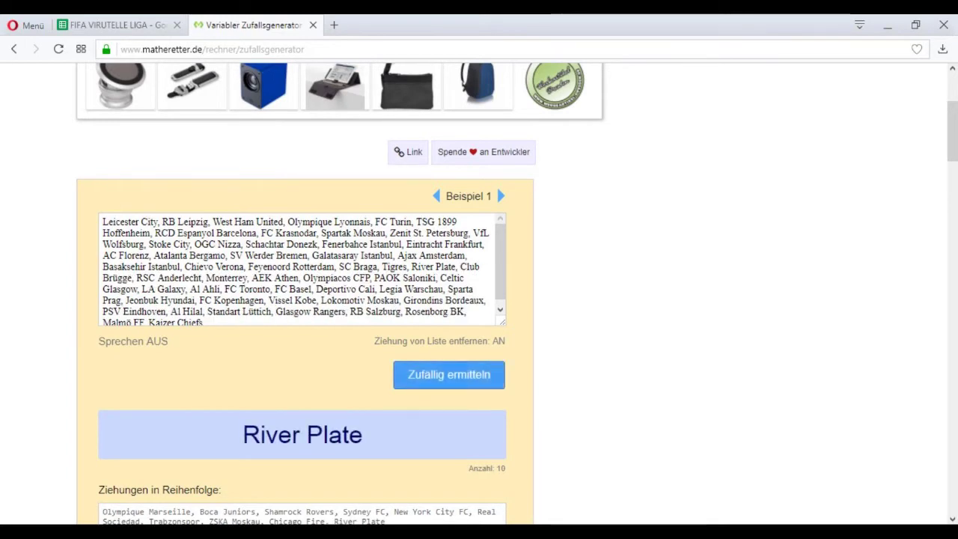
click(117, 25)
click(279, 366)
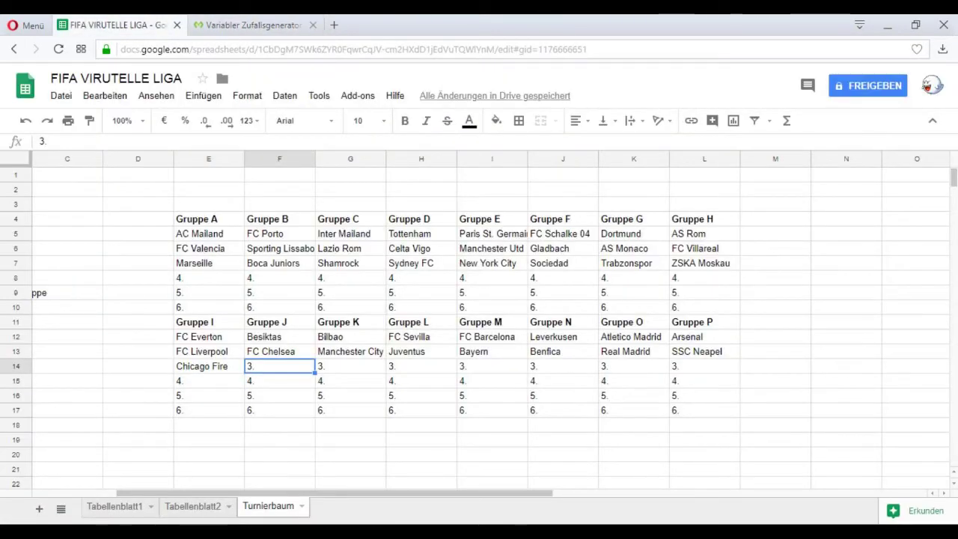
text(River Platre)
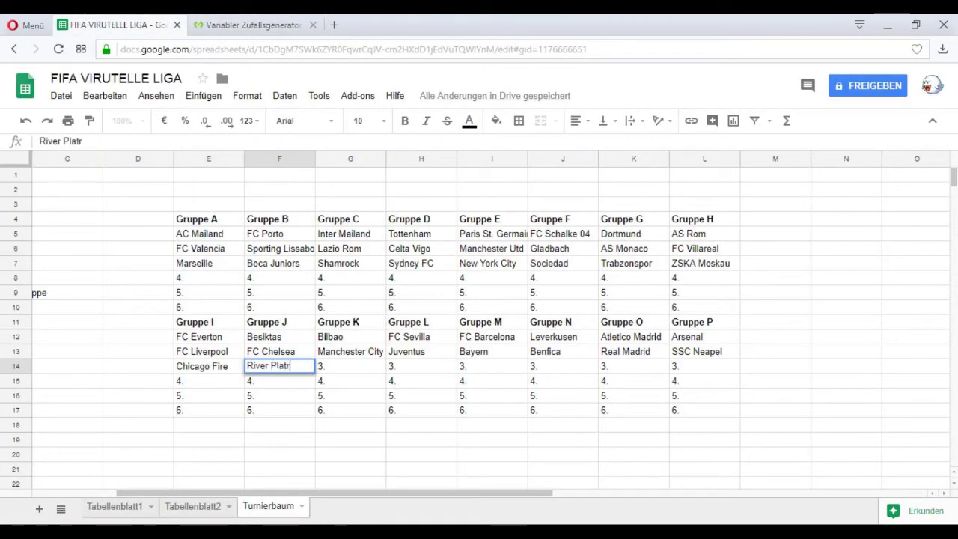
key(BackSpace)
key(BackSpace)
text(e)
key(Tab)
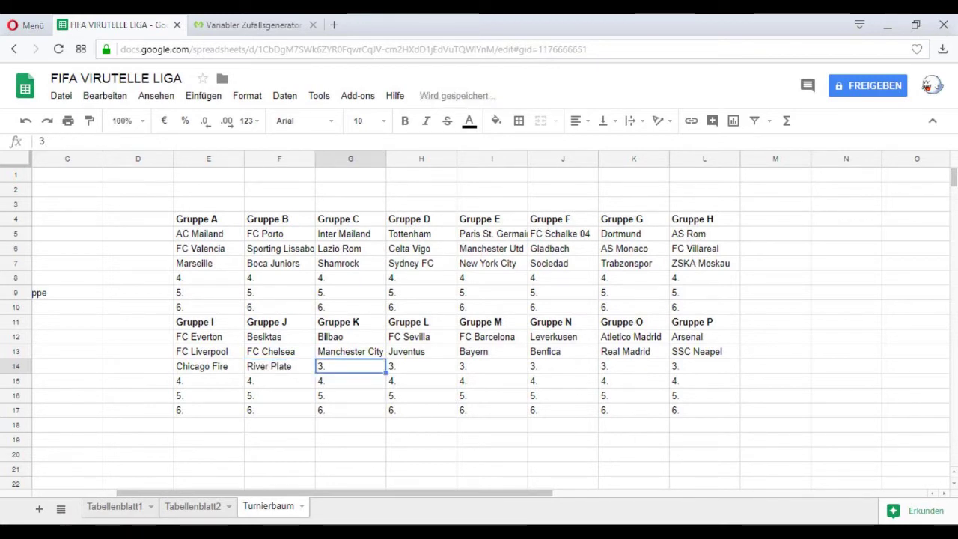
click(776, 337)
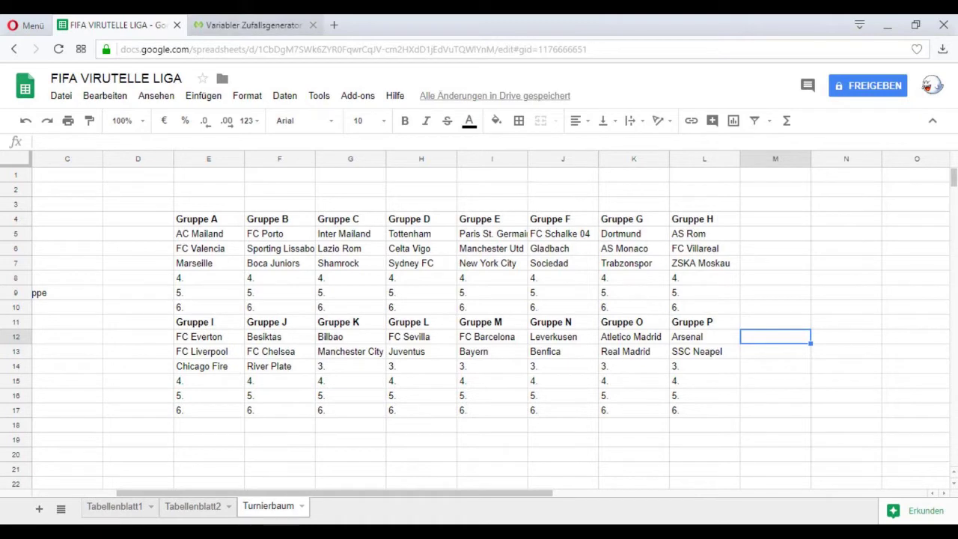
Draw the eleventh team in the Zufallsgenerator and enter SC Braga in the third slot of Gruppe K in the spreadsheet
click(247, 25)
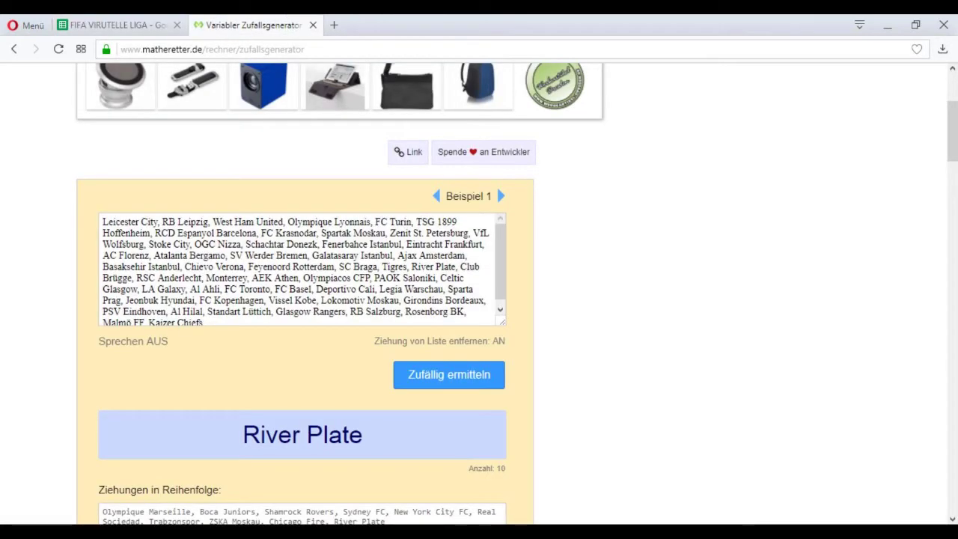
click(116, 25)
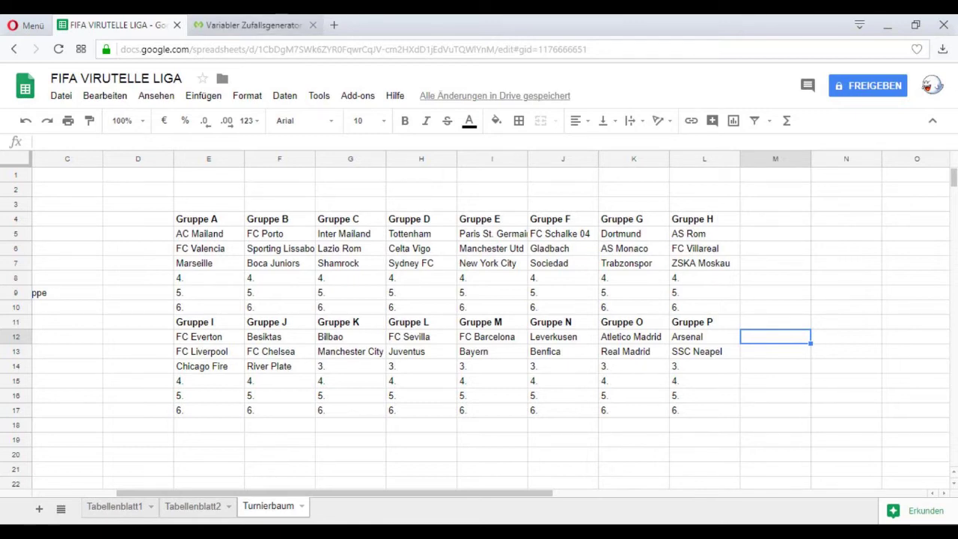
click(247, 24)
click(449, 375)
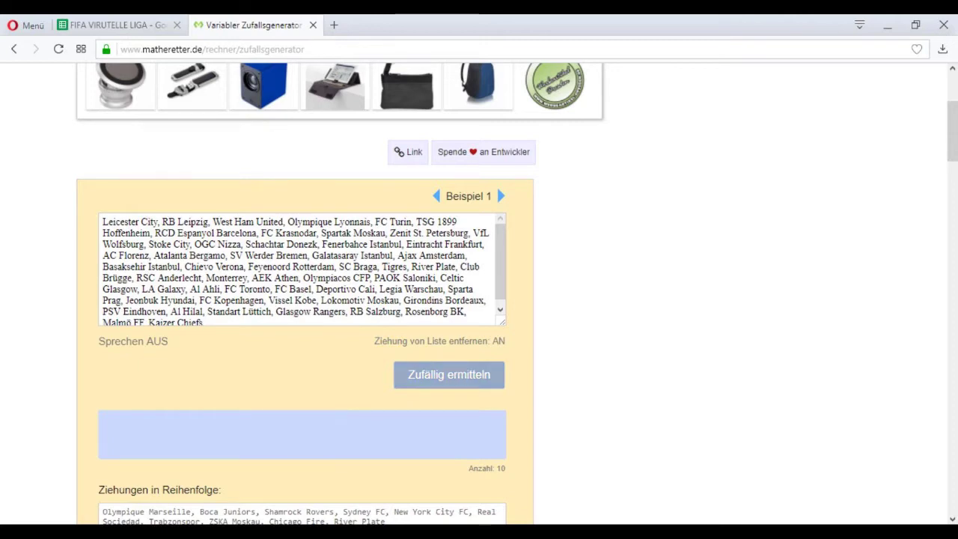
click(118, 24)
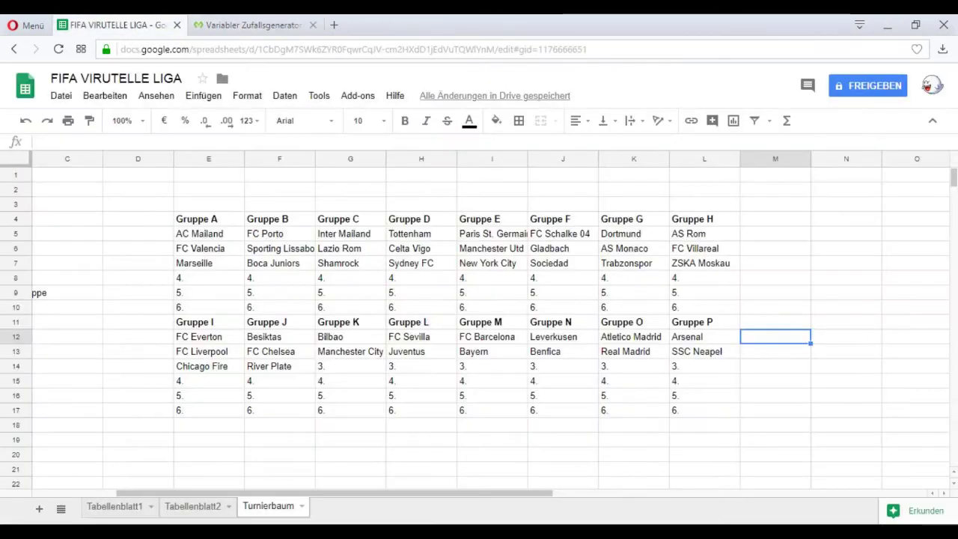
click(350, 366)
text(SC Braga)
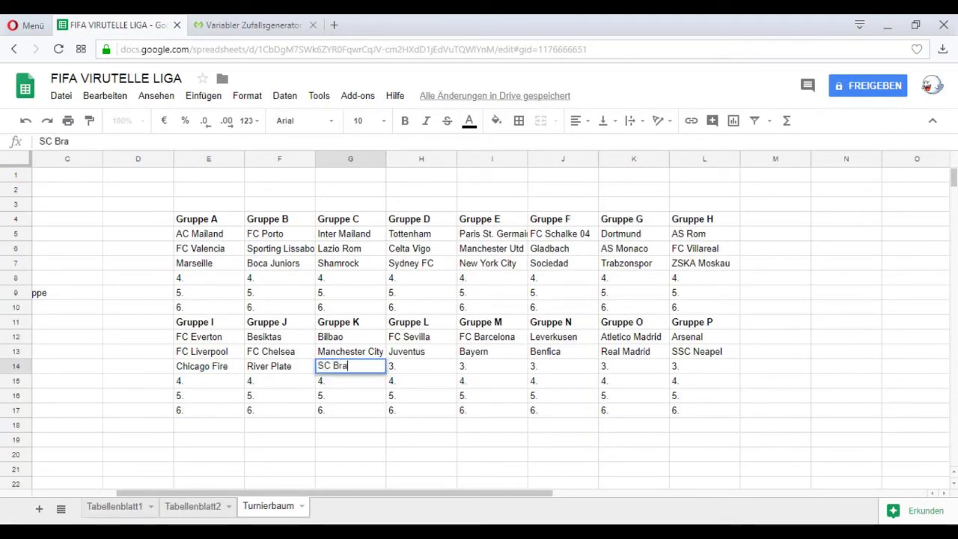
key(Tab)
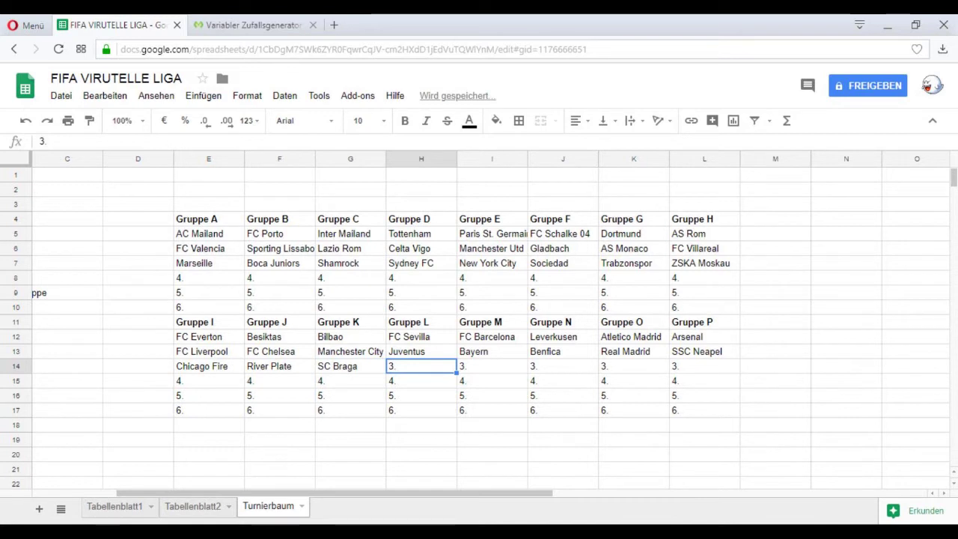
click(846, 308)
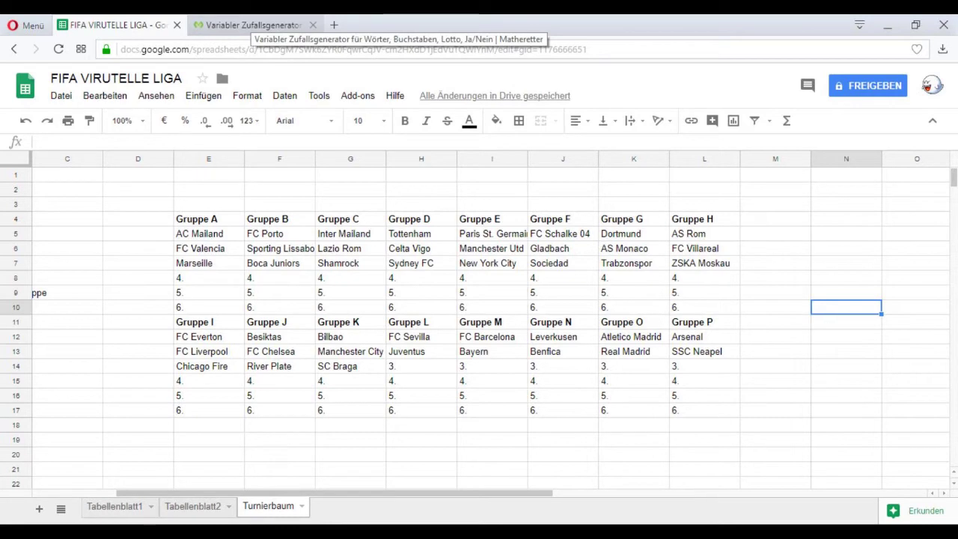
Draw the twelfth team in the Zufallsgenerator and enter FC Toronto in the third slot of Gruppe L in the spreadsheet
click(251, 24)
click(449, 375)
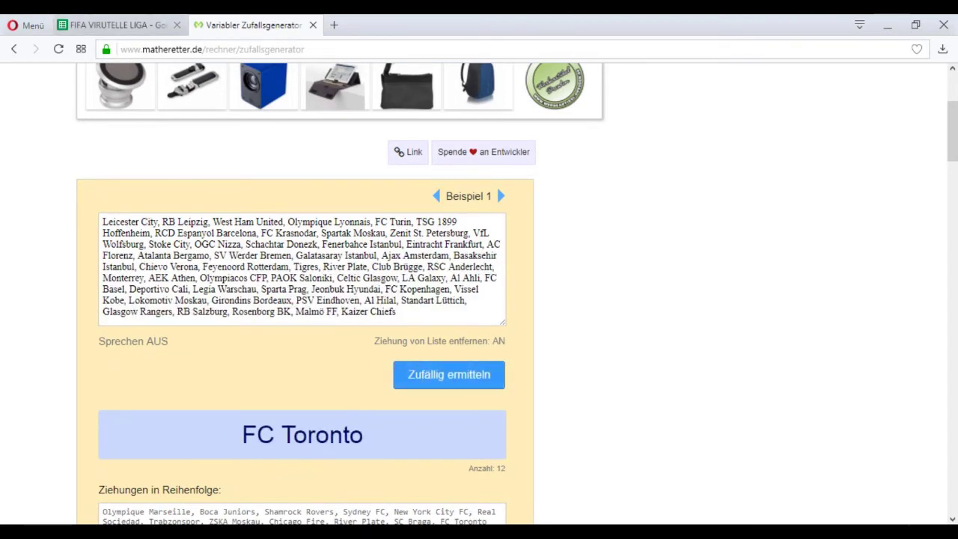
click(117, 25)
click(421, 366)
text(FC T)
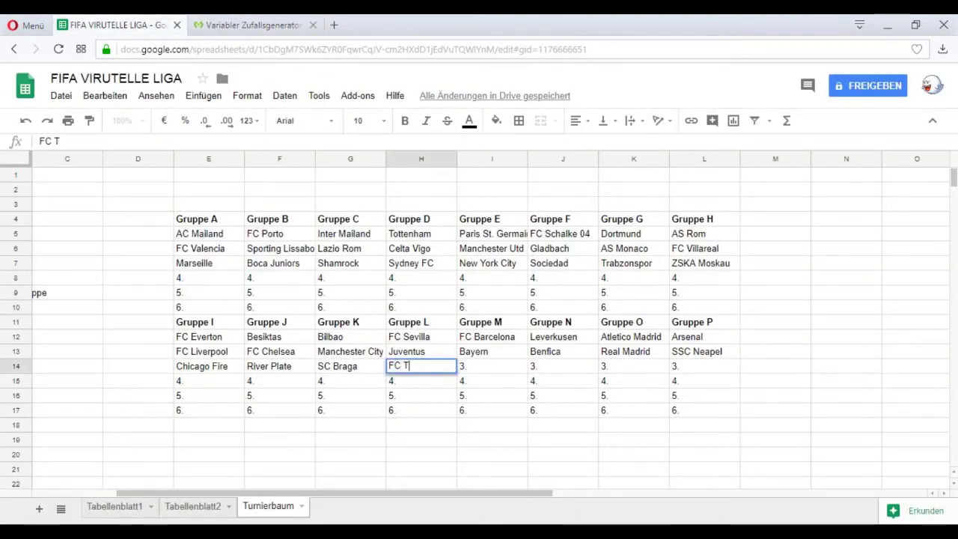
text(oronto)
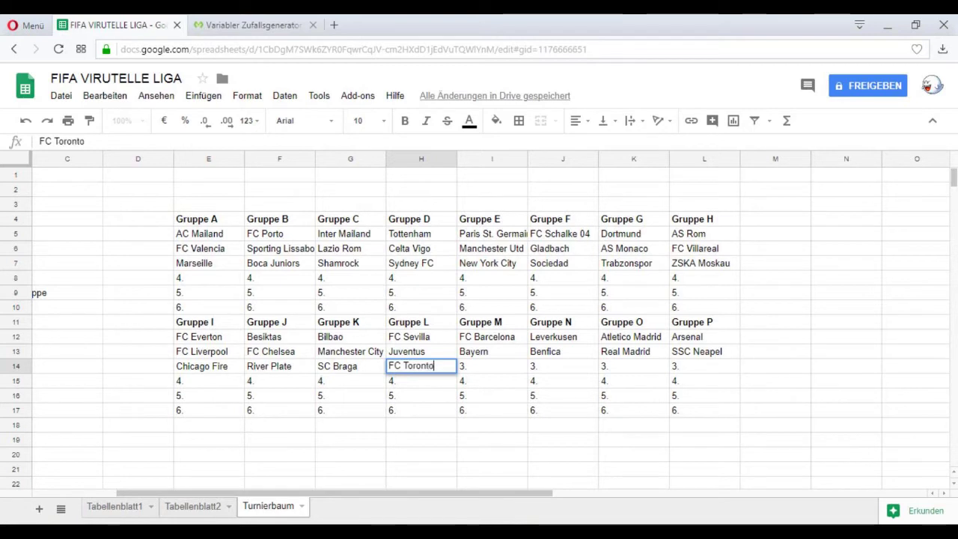
key(Tab)
click(917, 322)
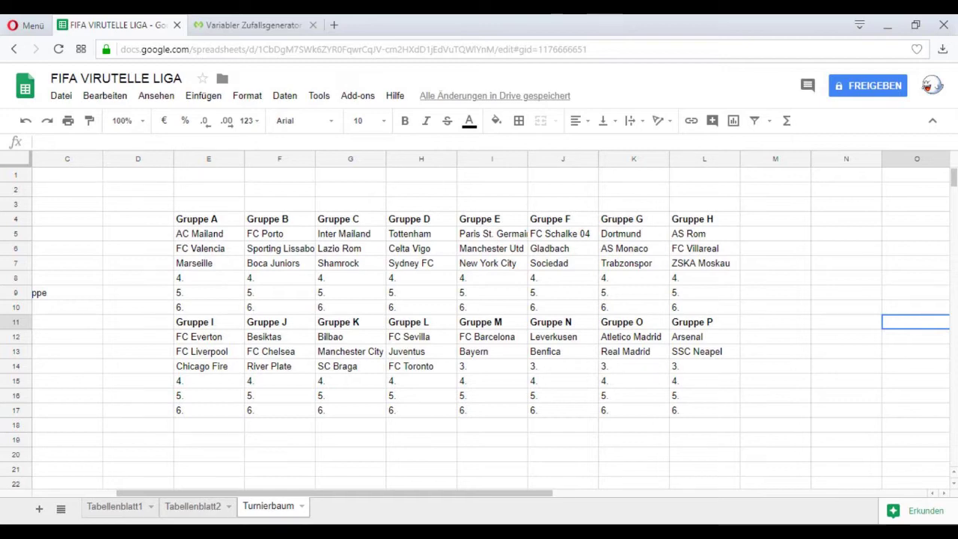
Draw the thirteenth team in the Zufallsgenerator and enter AC Florenz in the third slot of Gruppe M in the spreadsheet
click(247, 25)
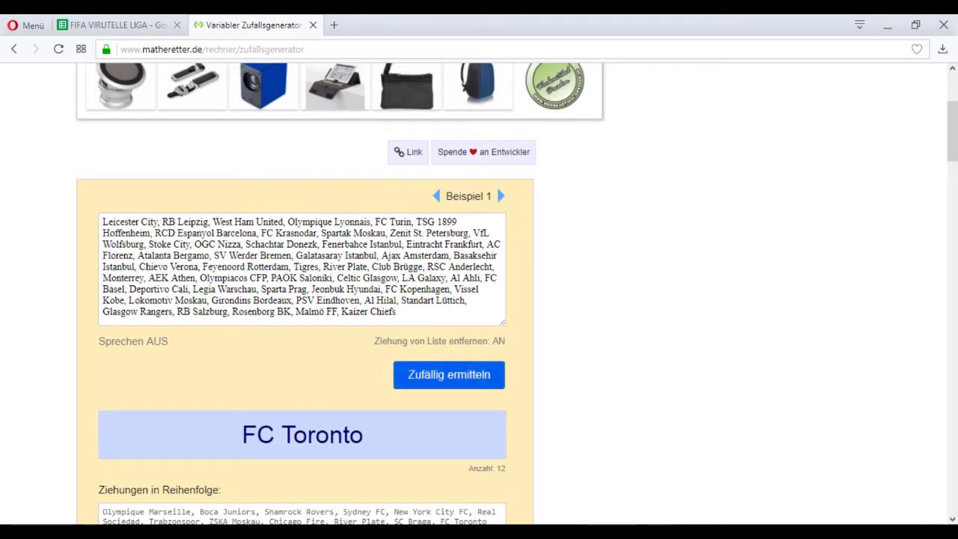
click(450, 375)
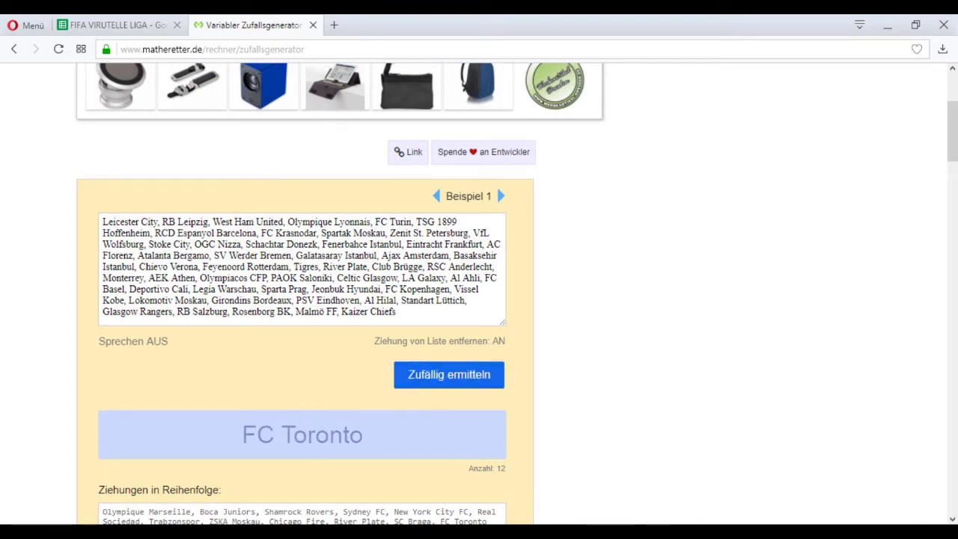
key(ctrl+Tab)
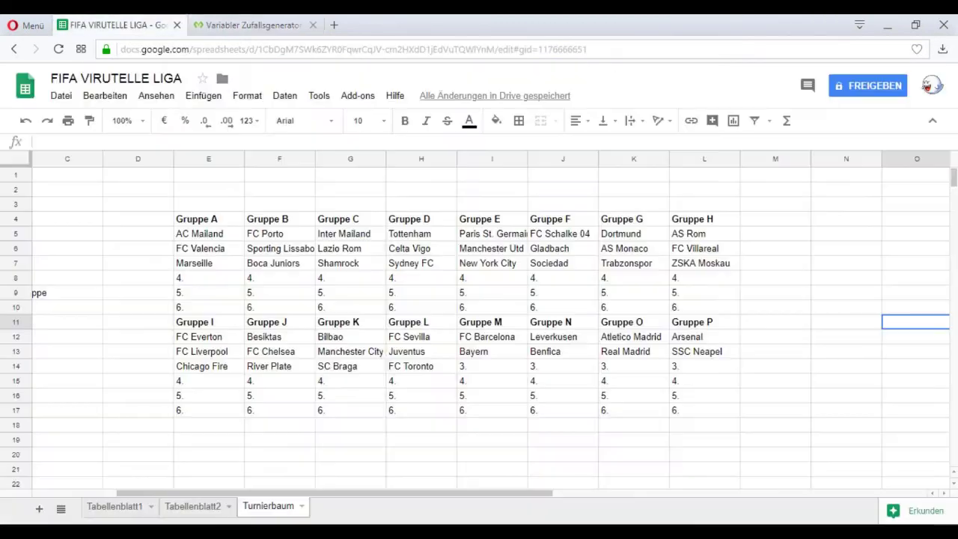
text(AC Florenz)
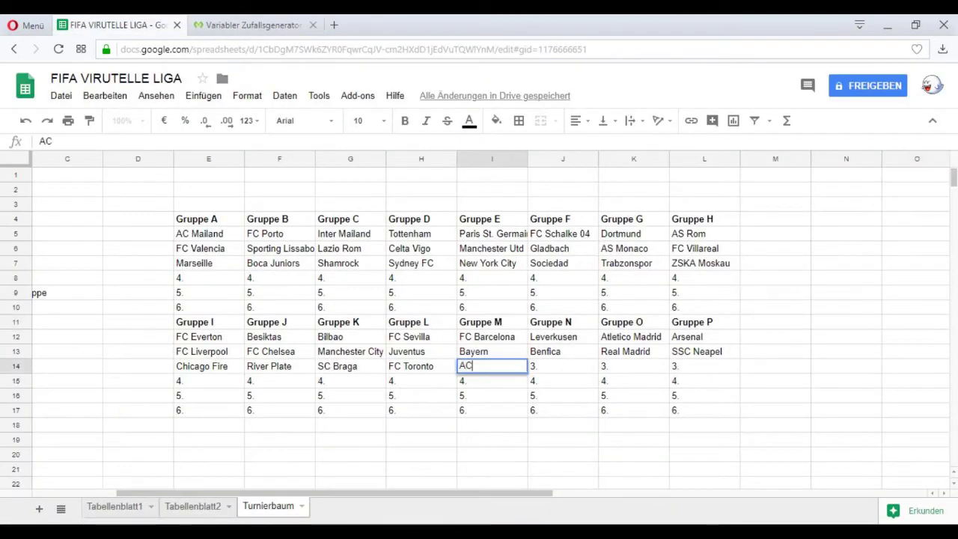
key(BackSpace)
key(Return)
key(Up)
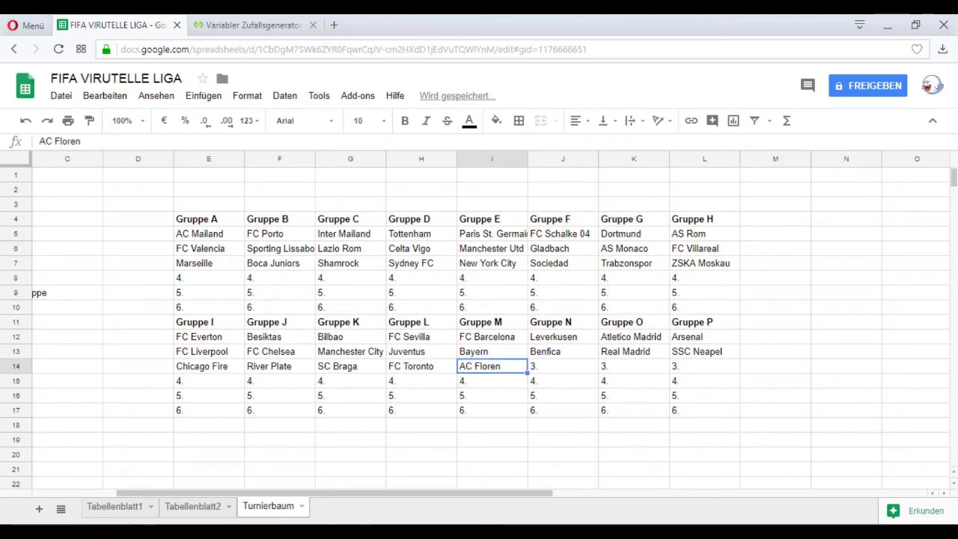
key(Return)
text(z)
key(Return)
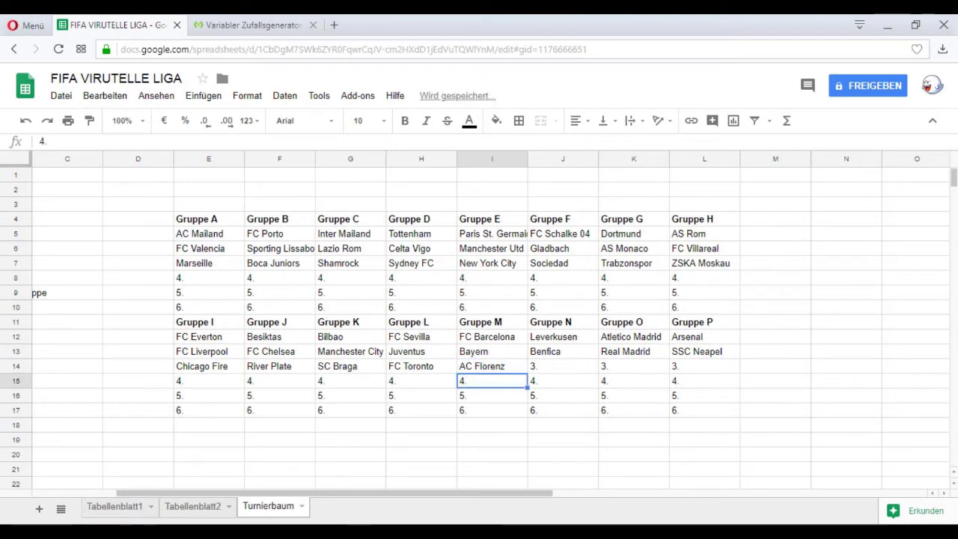
click(776, 293)
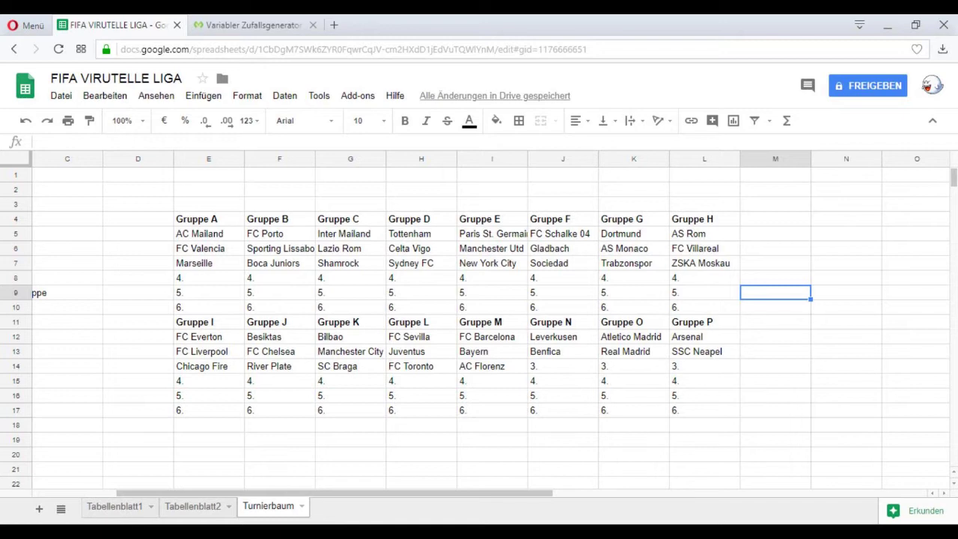
Draw the fourteenth team in the Zufallsgenerator and enter Lokomotiv in the third slot of Gruppe N in the spreadsheet
click(253, 26)
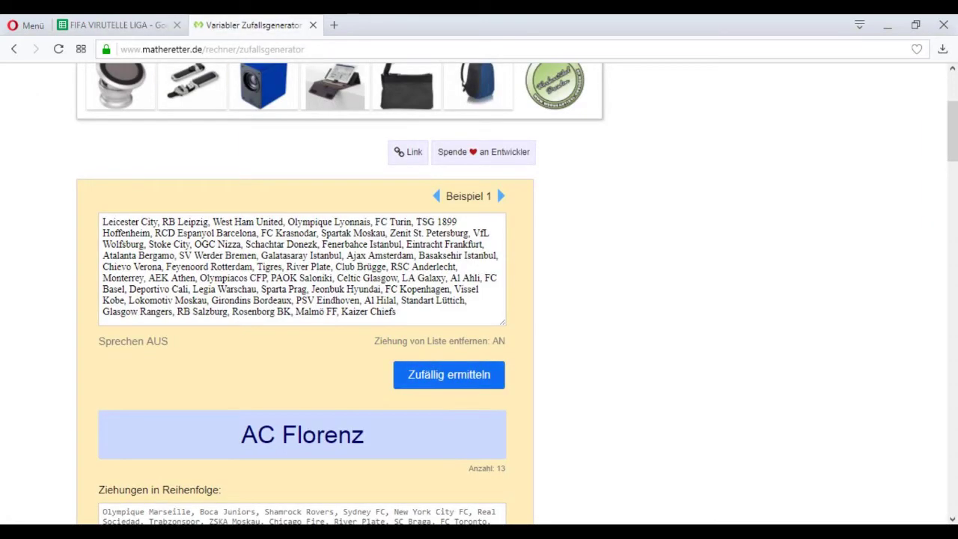
click(450, 376)
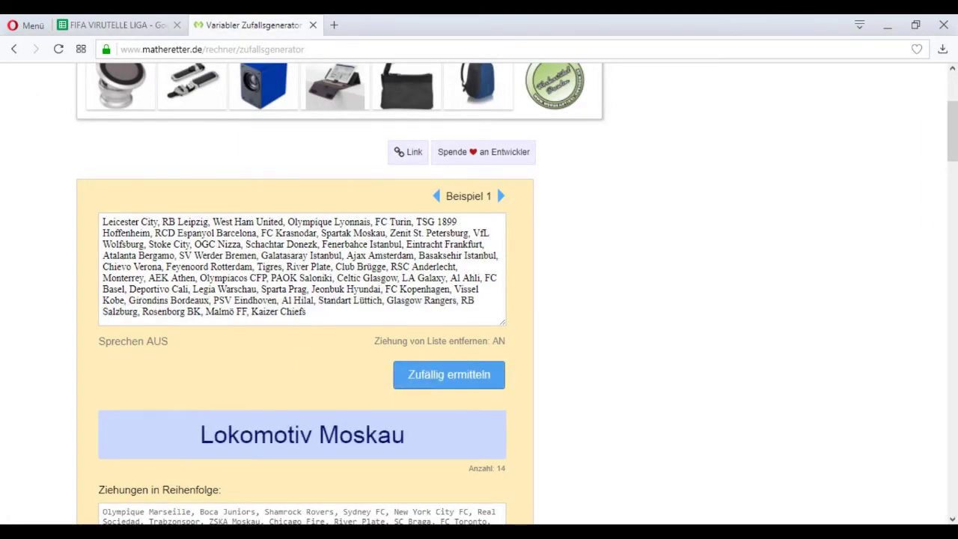
click(142, 26)
click(563, 366)
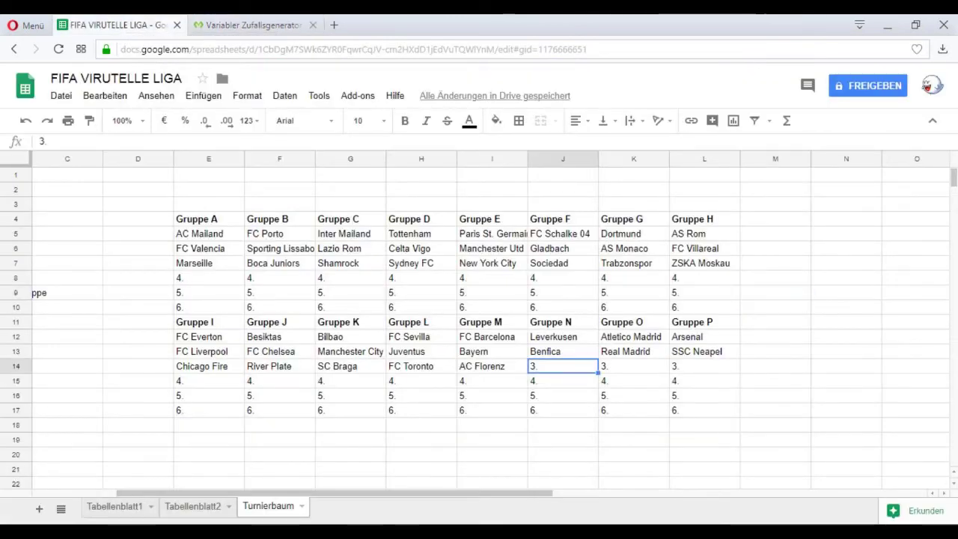
text(Lokom)
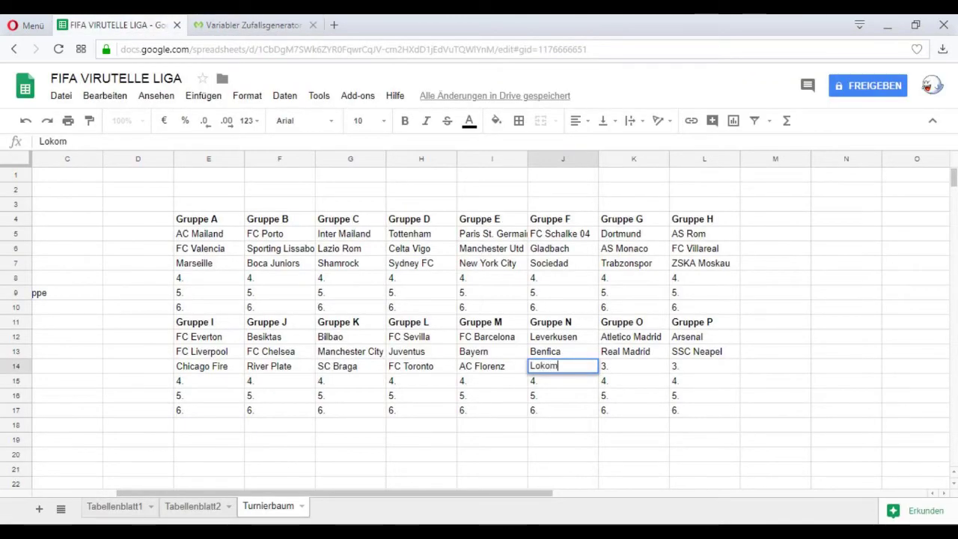
text(otiv)
key(Tab)
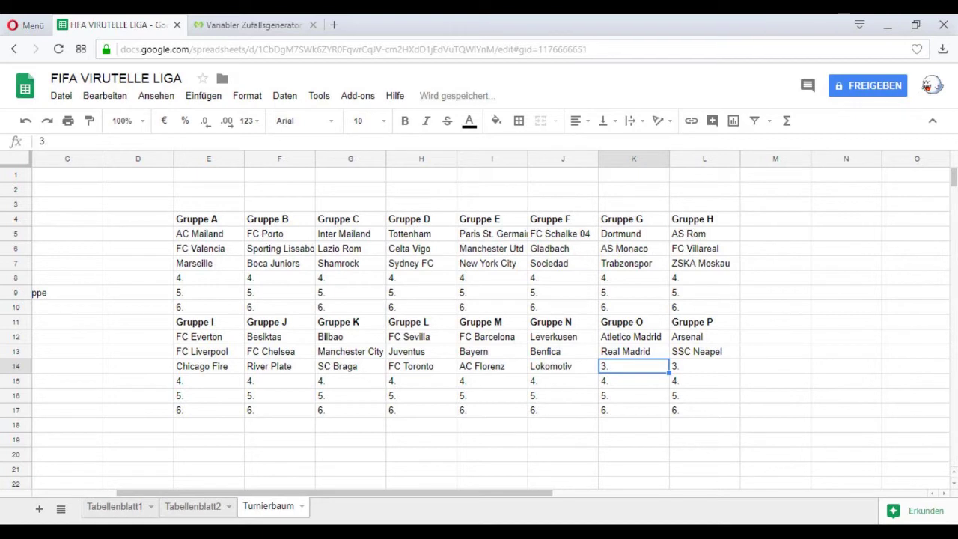
click(847, 322)
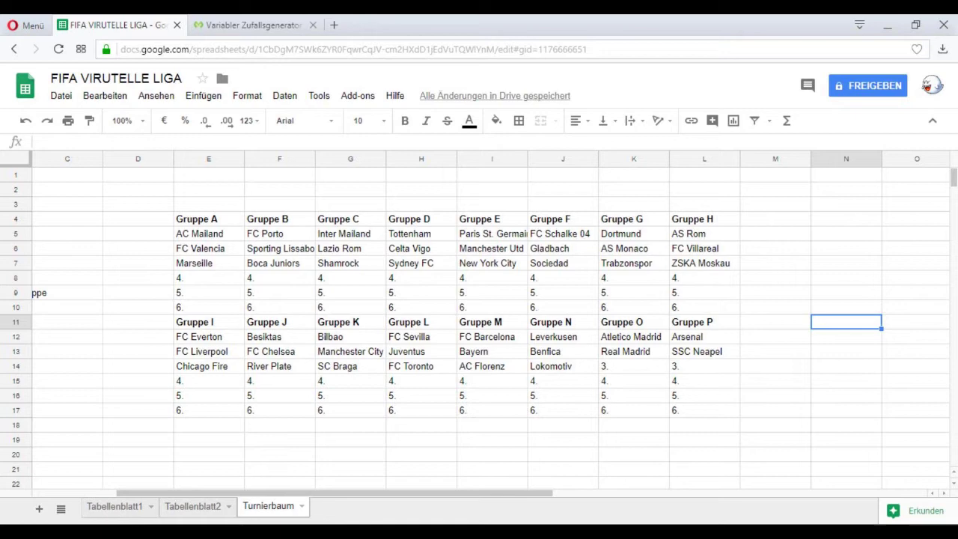
Draw the fifteenth team in the Zufallsgenerator and enter Rosenborg in the third slot of Gruppe O in the spreadsheet
click(247, 25)
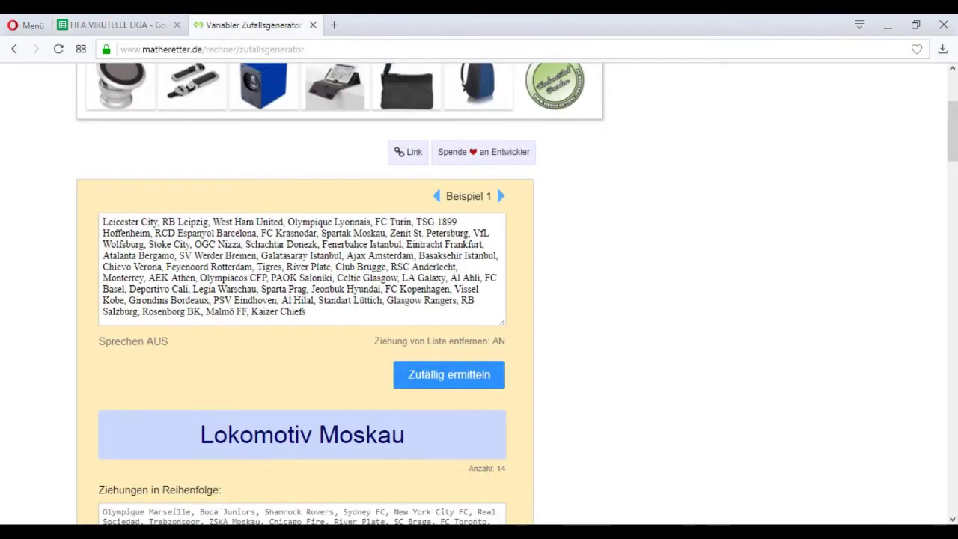
click(450, 375)
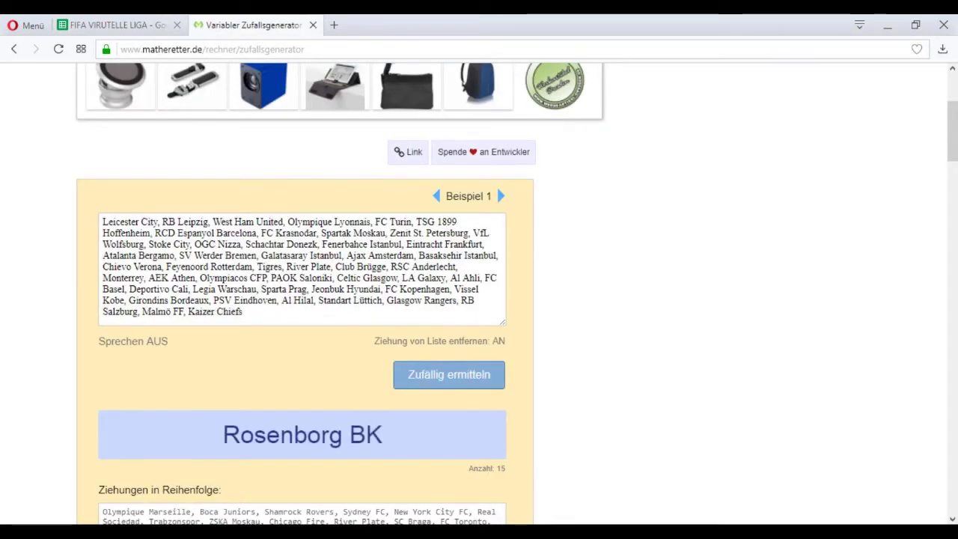
key(ctrl+Tab)
text(Rosenborg)
key(Tab)
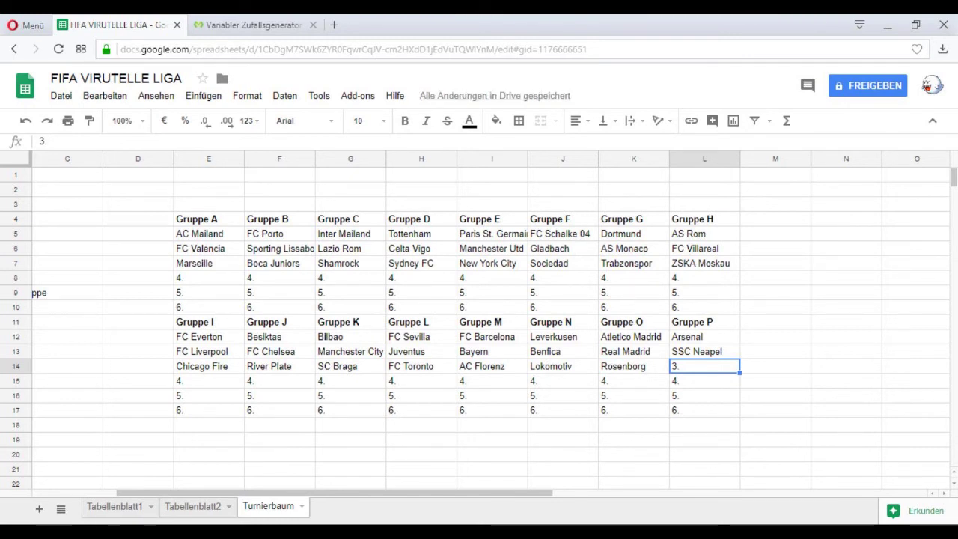
Move the block of Gruppe I to Gruppe P down one row so it starts at E12, leaving row 11 empty
key(Right)
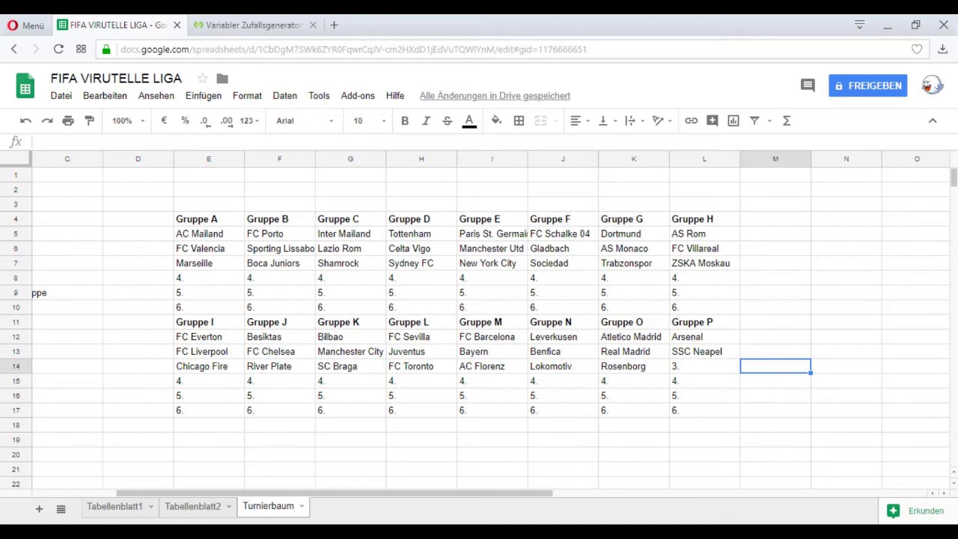
drag(209, 322, 705, 411)
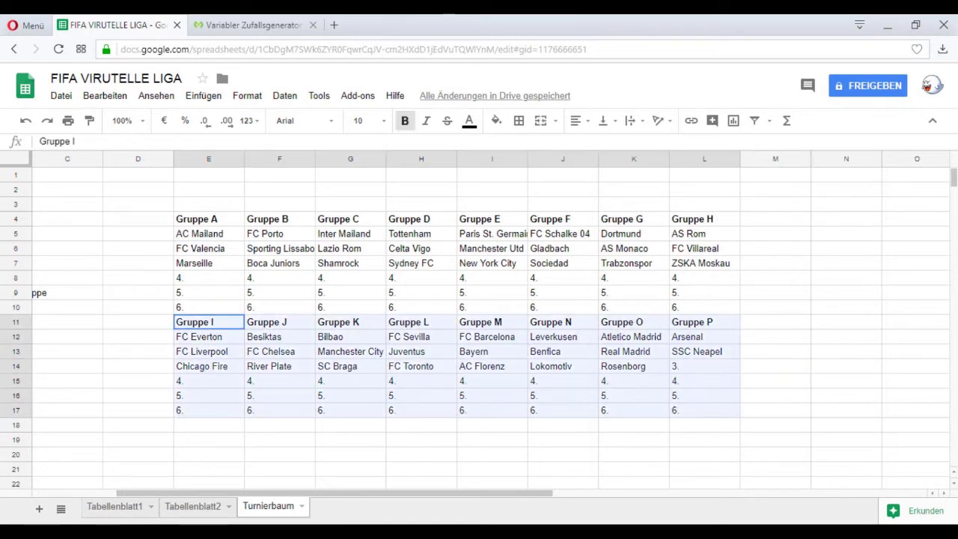
key(ctrl+x)
click(209, 337)
key(ctrl+v)
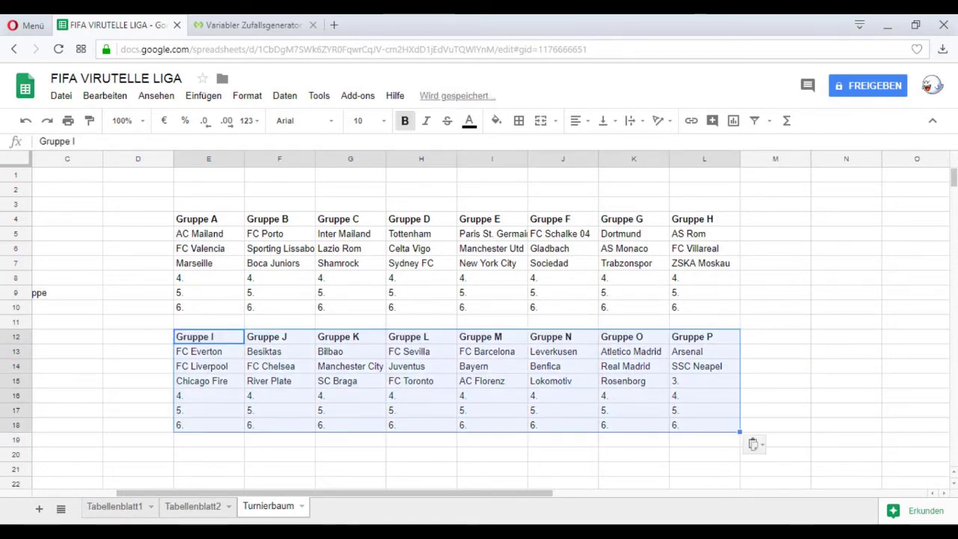
click(776, 322)
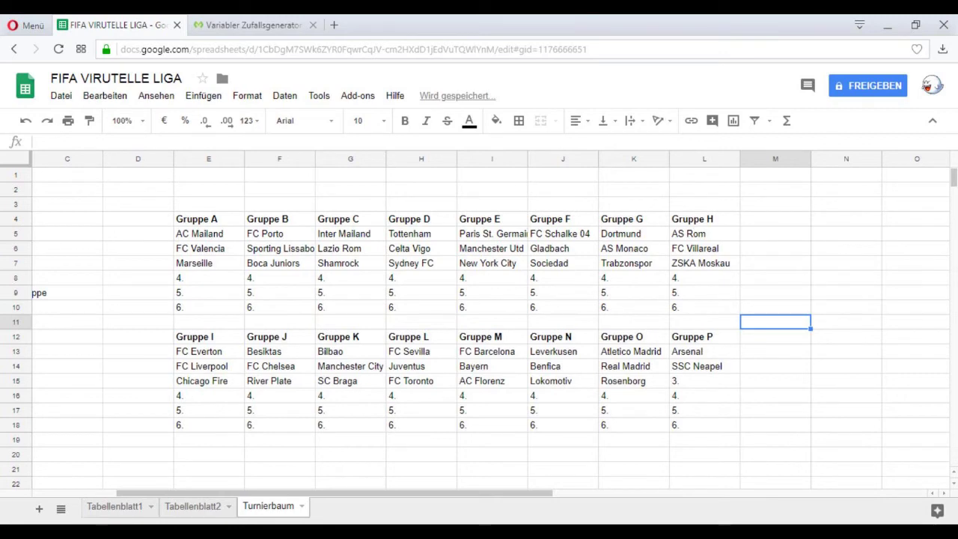
click(847, 322)
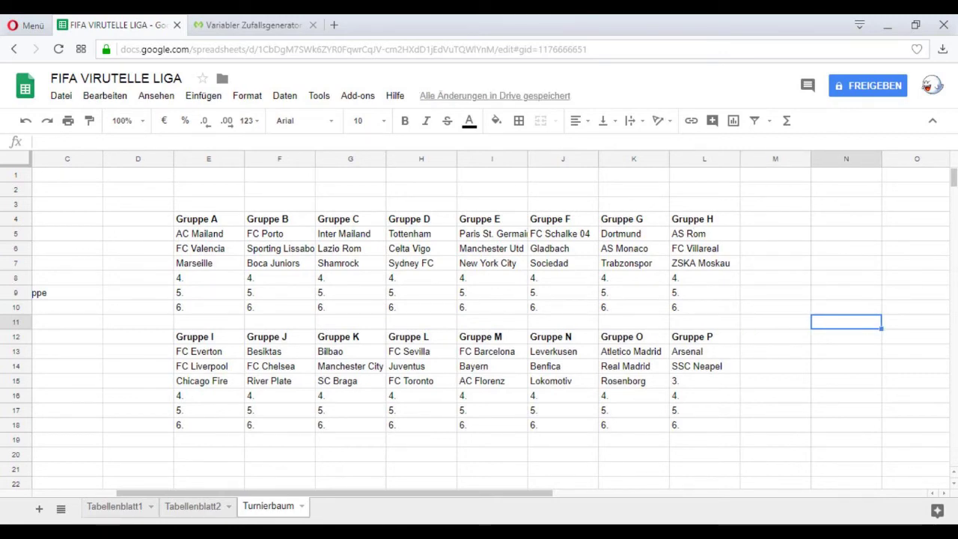
click(776, 352)
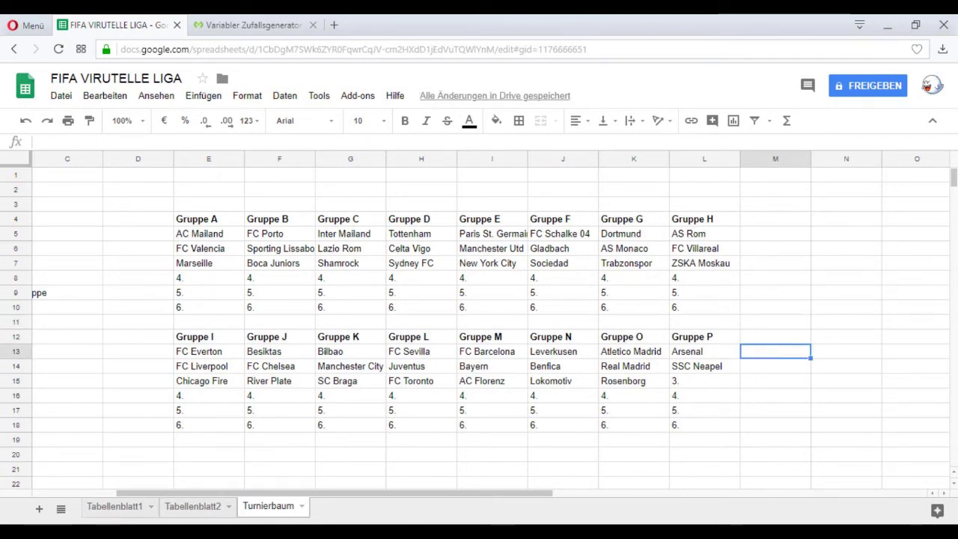
Draw a random team in the Zufallsgenerator and enter LA Galaxy as the third team of Gruppe P in the spreadsheet
click(253, 25)
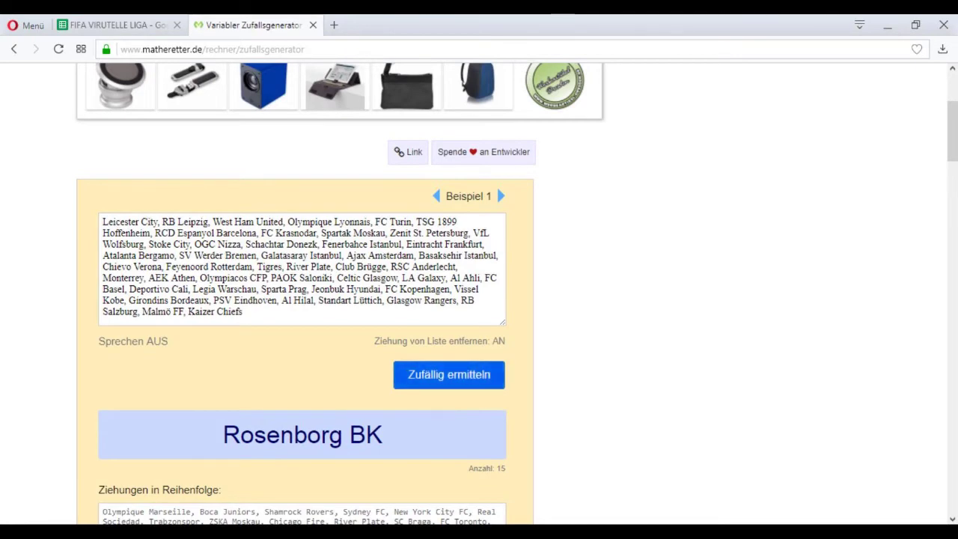
click(450, 375)
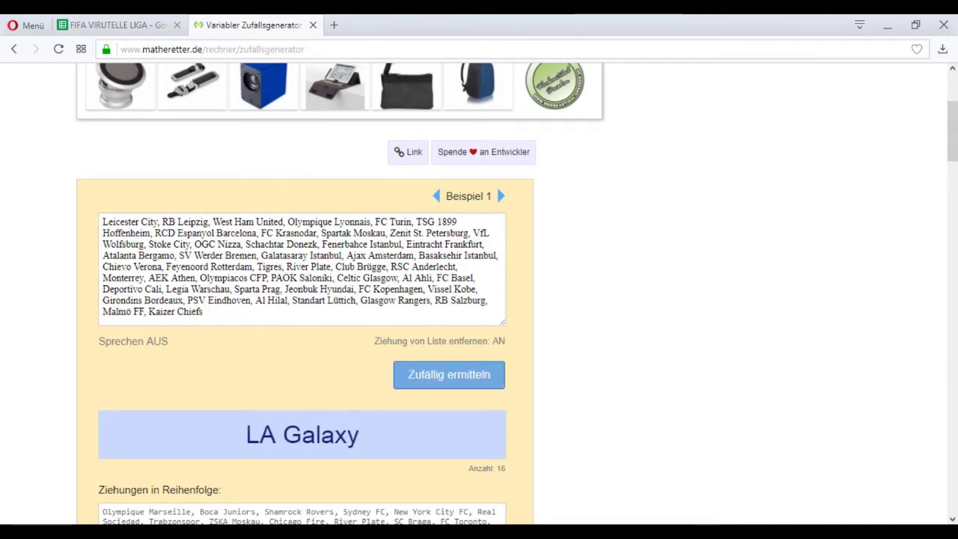
key(ctrl+Tab)
key(Left)
text(3.)
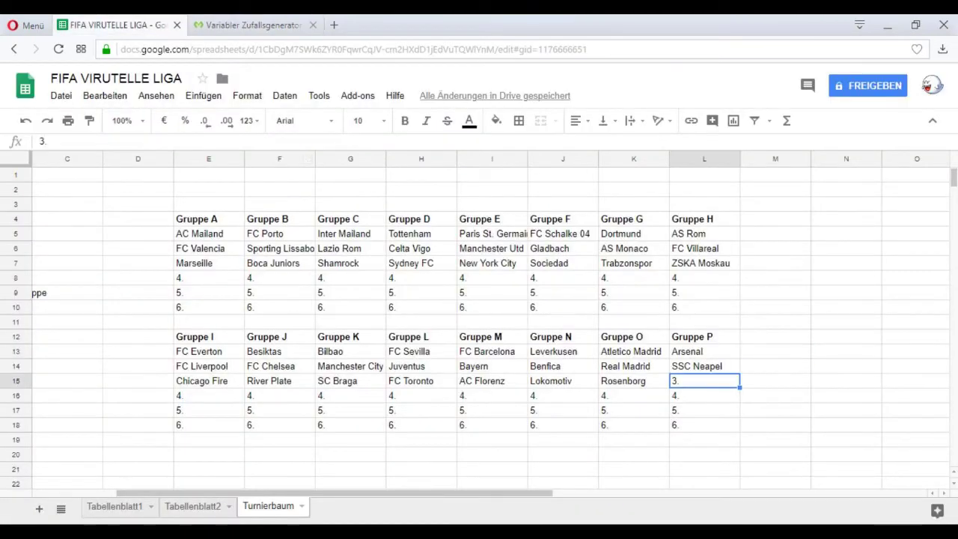
text(LA Galaxy)
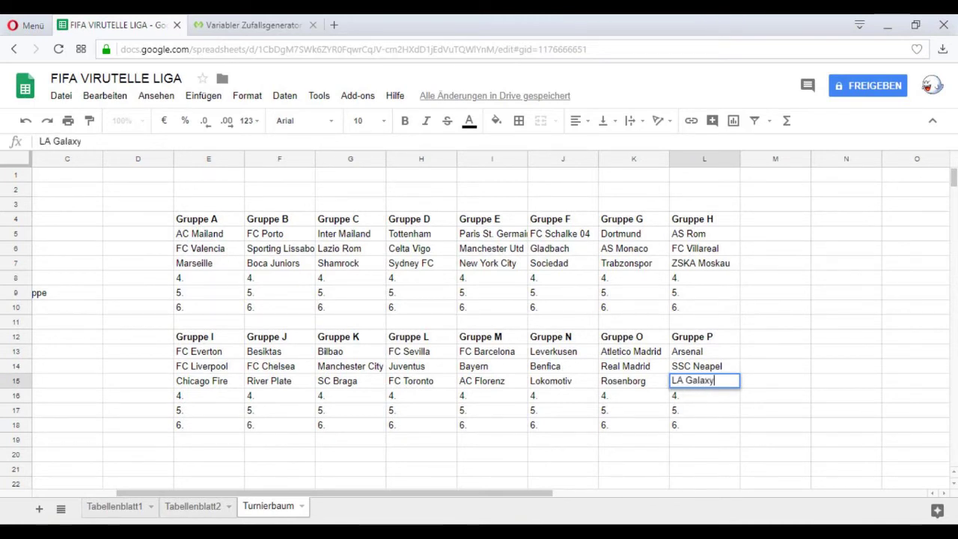
key(Return)
click(776, 366)
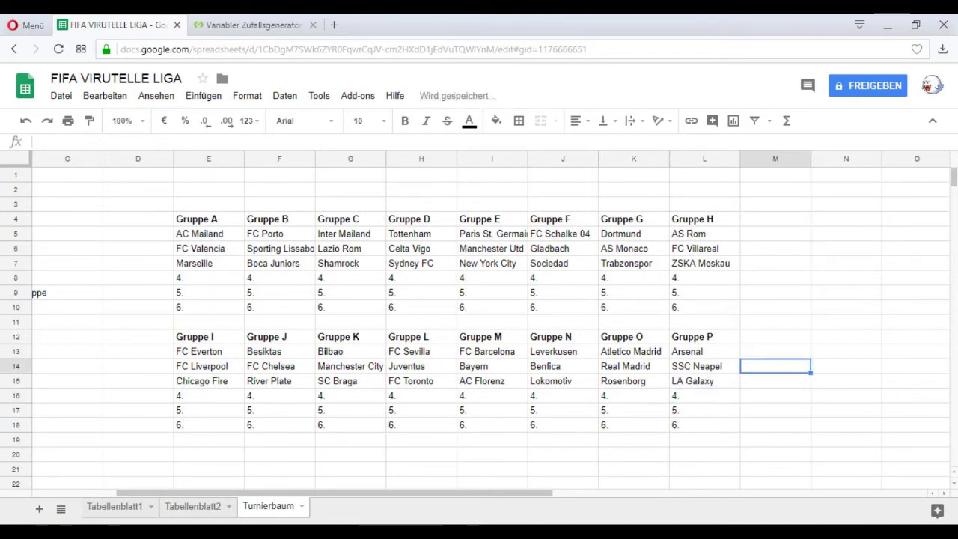
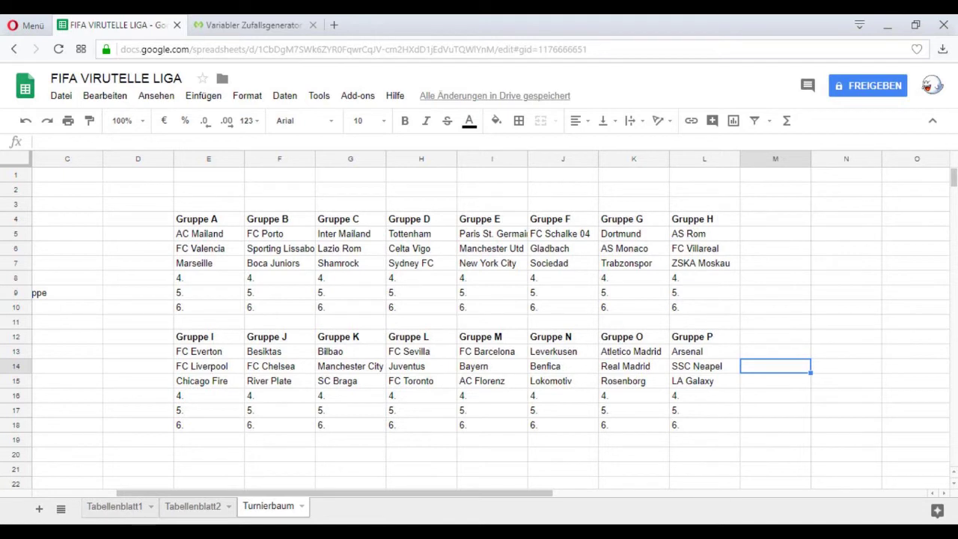
Draw another random team in the Zufallsgenerator and enter Spartak Moskau as the fourth team of Gruppe A in the spreadsheet
click(209, 205)
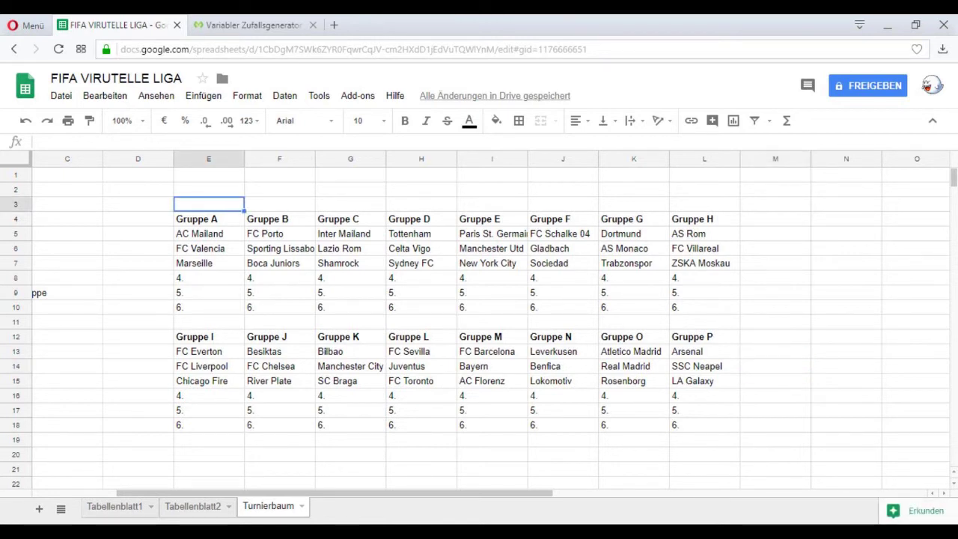
click(247, 24)
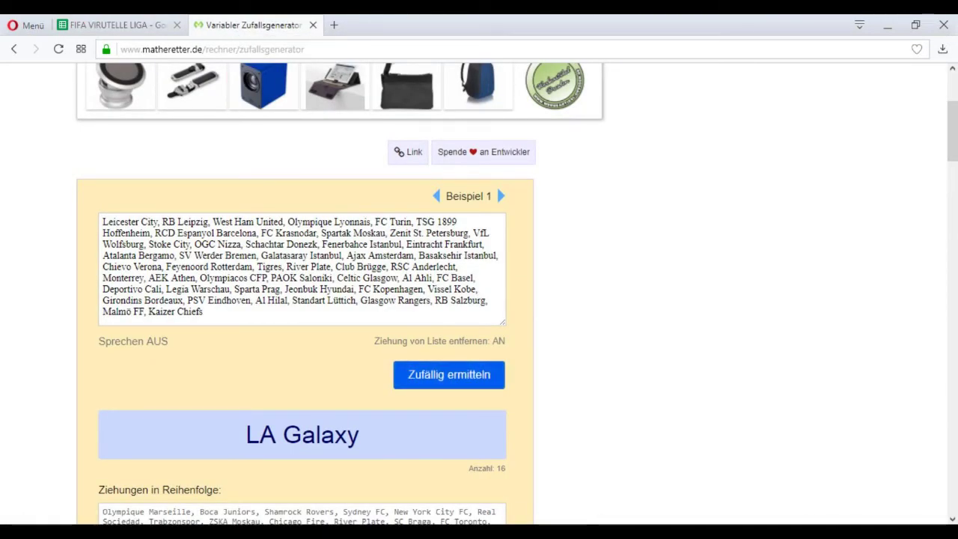
click(449, 374)
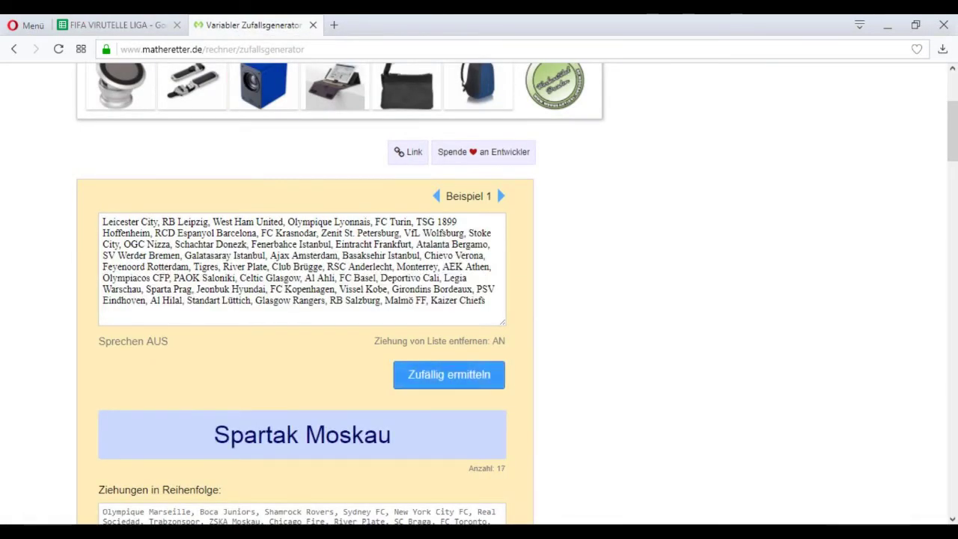
click(118, 25)
click(209, 278)
text(Spartak Moskau)
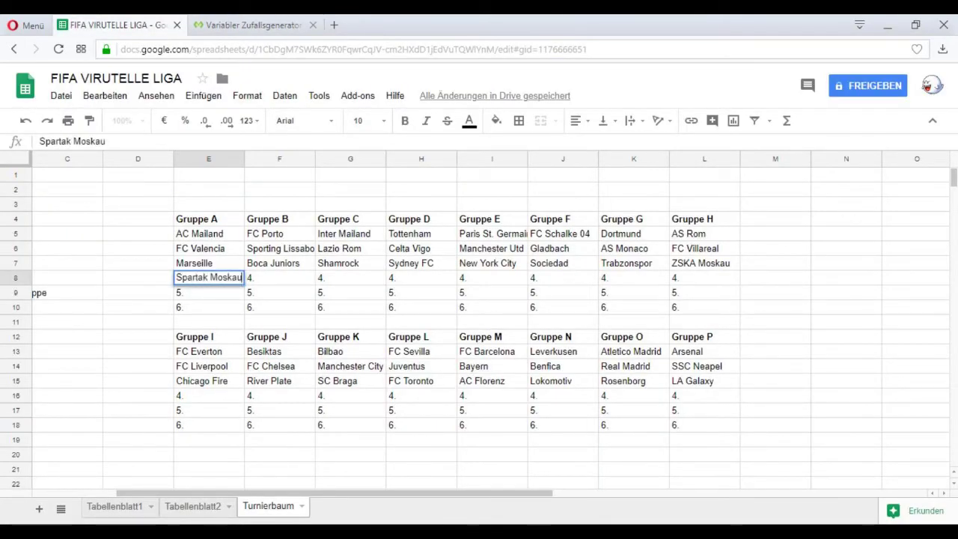
key(Tab)
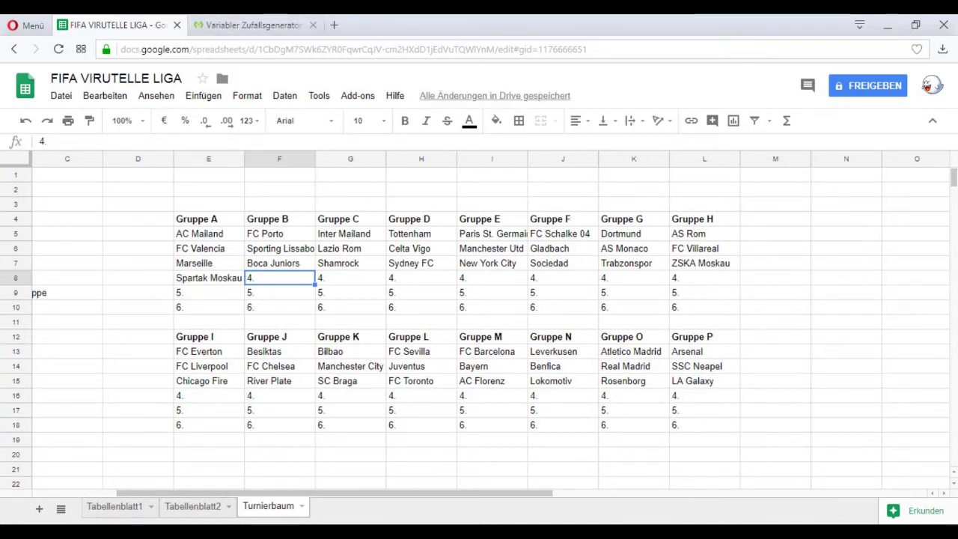
Draw the next random team in the Zufallsgenerator and enter West Ham Utd as the fourth team of Gruppe B
click(253, 25)
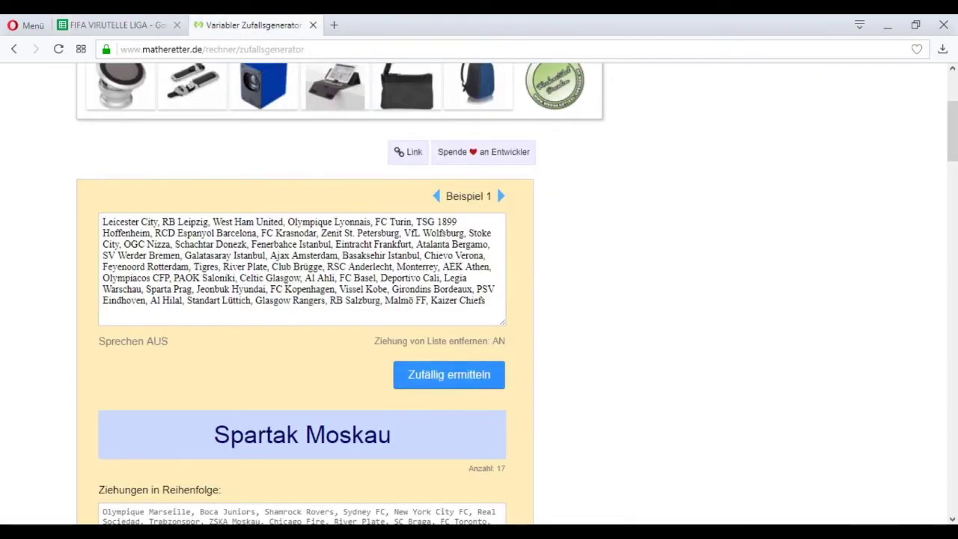
click(449, 375)
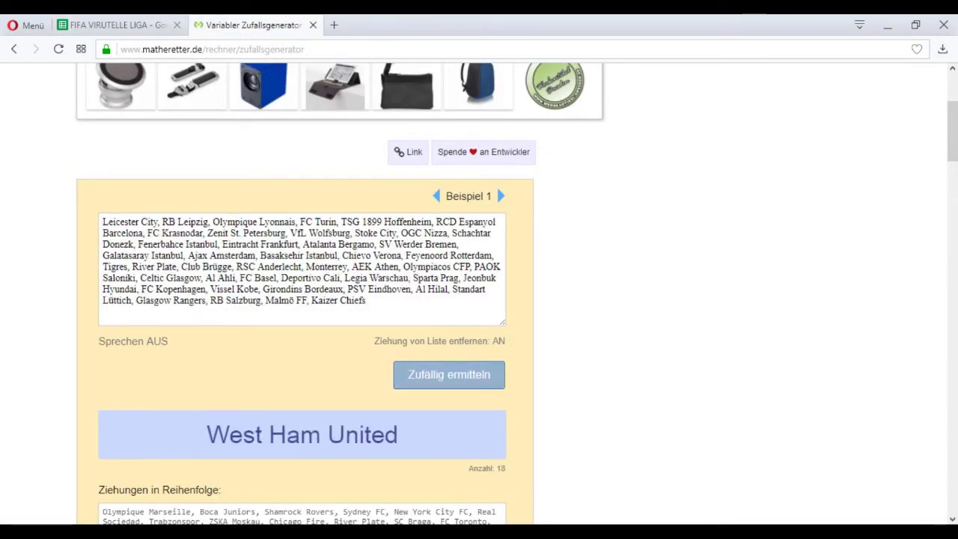
key(ctrl+Tab)
text(West Ham Utd)
key(Return)
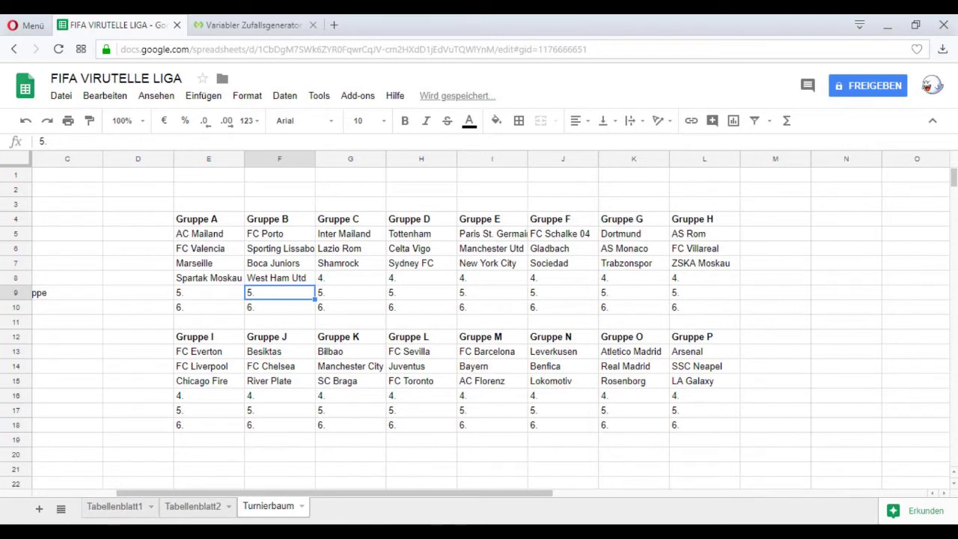
click(776, 263)
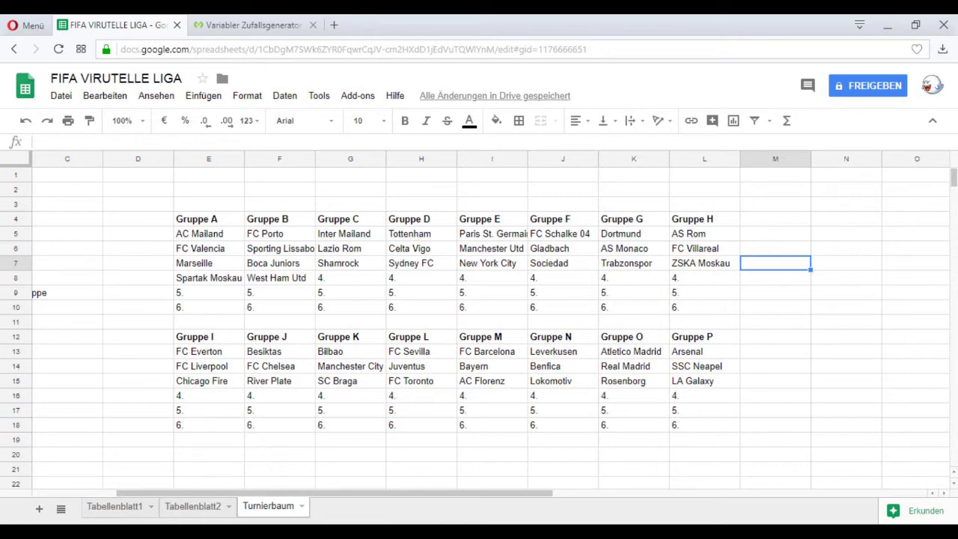
Draw the next random team in the Zufallsgenerator and enter St. Petersburg as the fourth team of Gruppe C
click(247, 25)
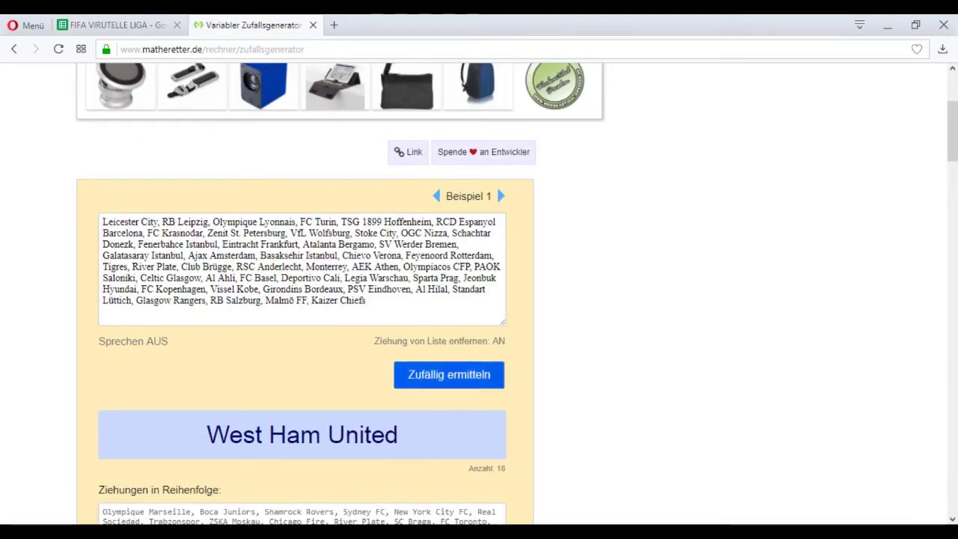
click(449, 374)
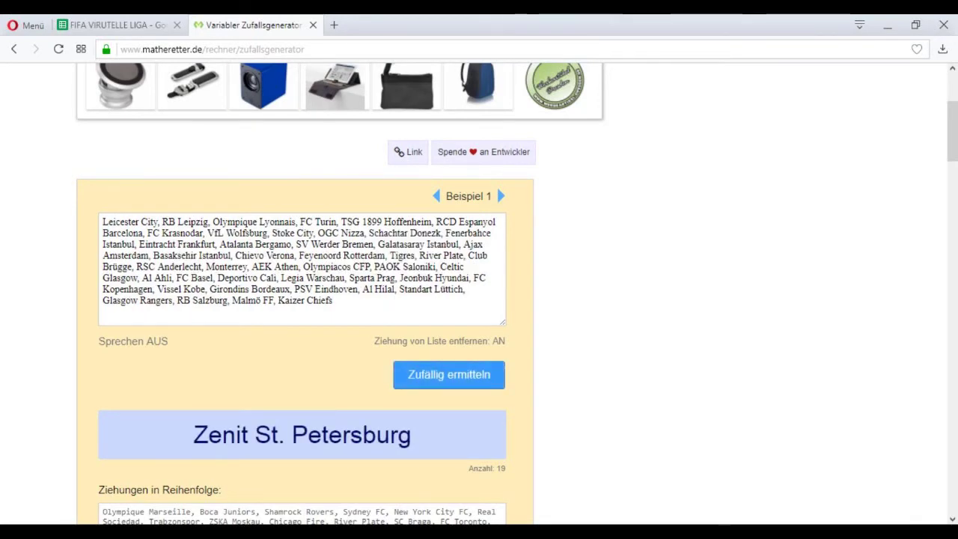
click(118, 25)
click(350, 278)
text(St. Petersburg)
key(Tab)
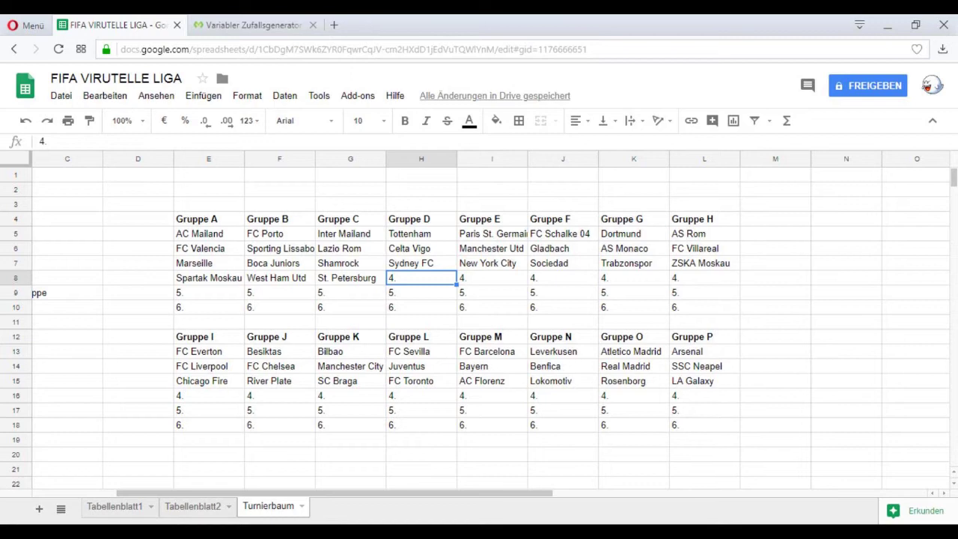
Draw the next random team in the Zufallsgenerator and enter it as Frankfurt in the fourth slot of Gruppe D
click(253, 25)
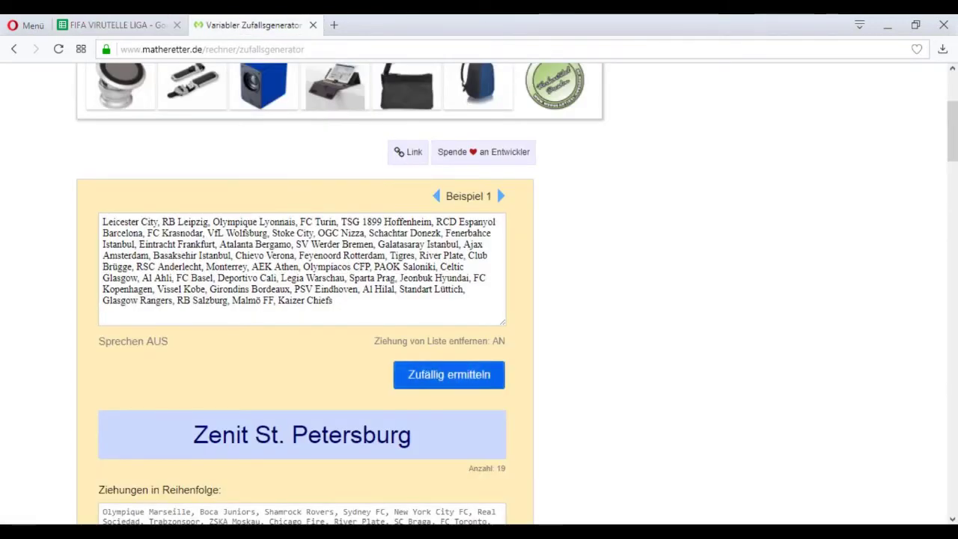
click(450, 375)
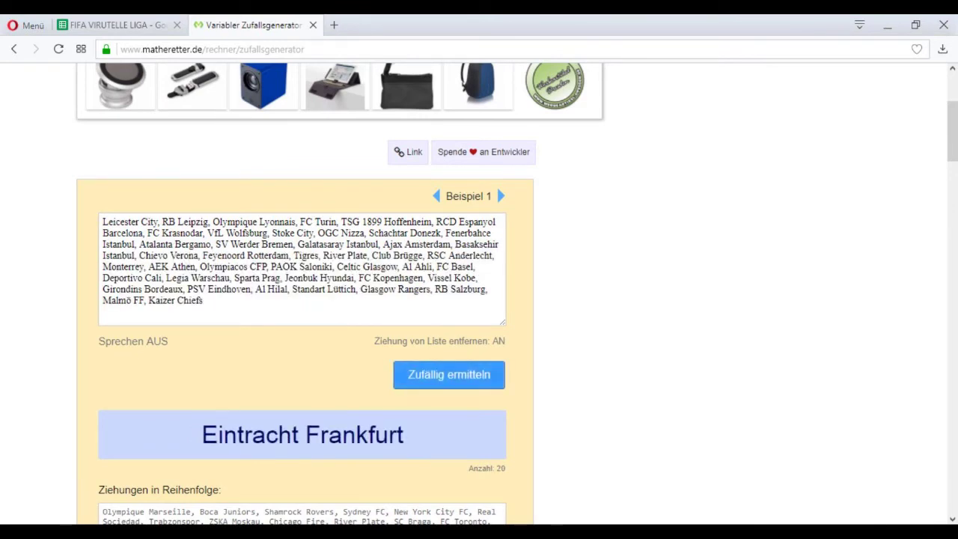
key(ctrl+Tab)
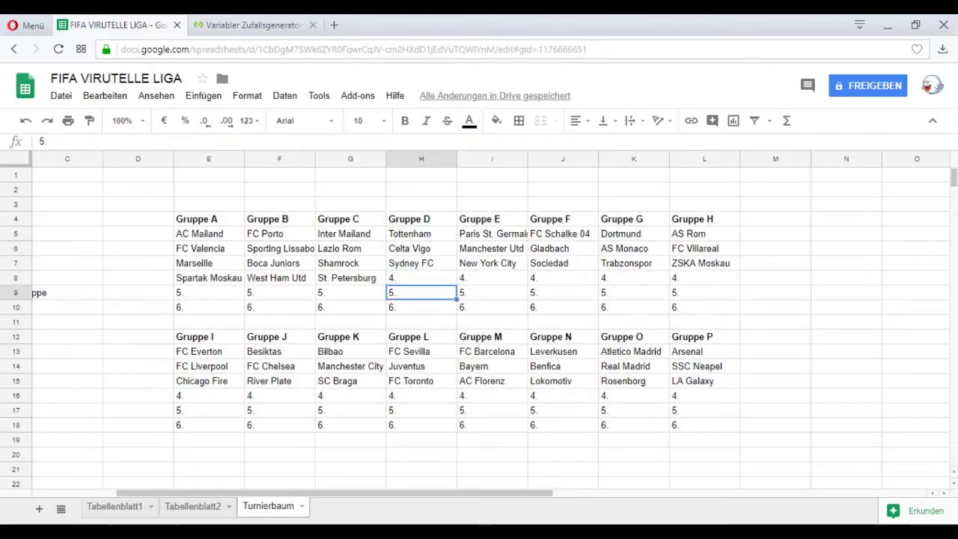
text(Eintracht)
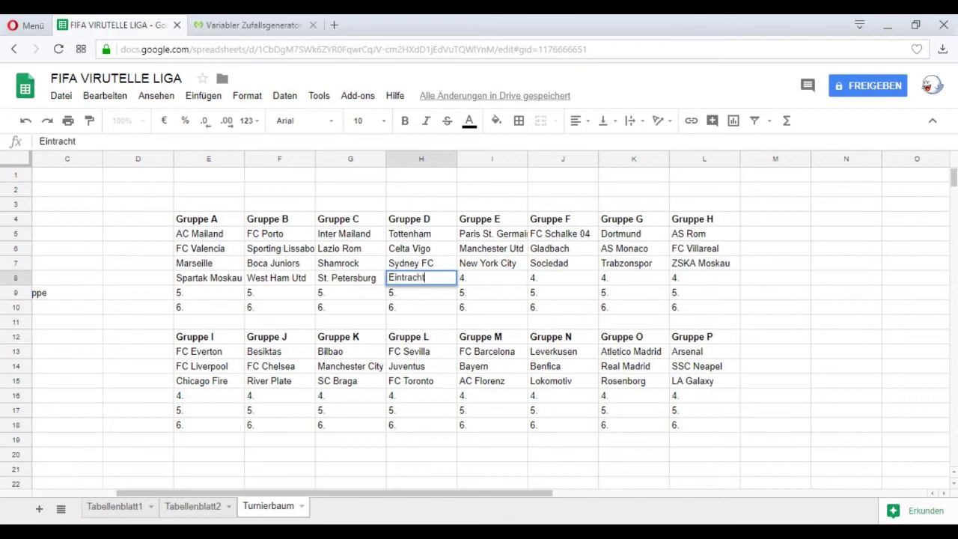
key(Tab)
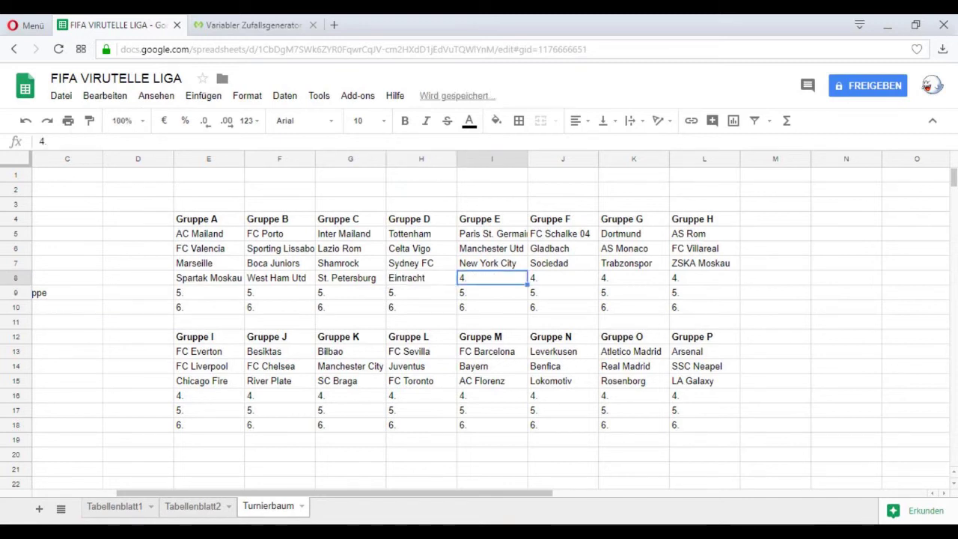
click(421, 277)
text(Frankfurt)
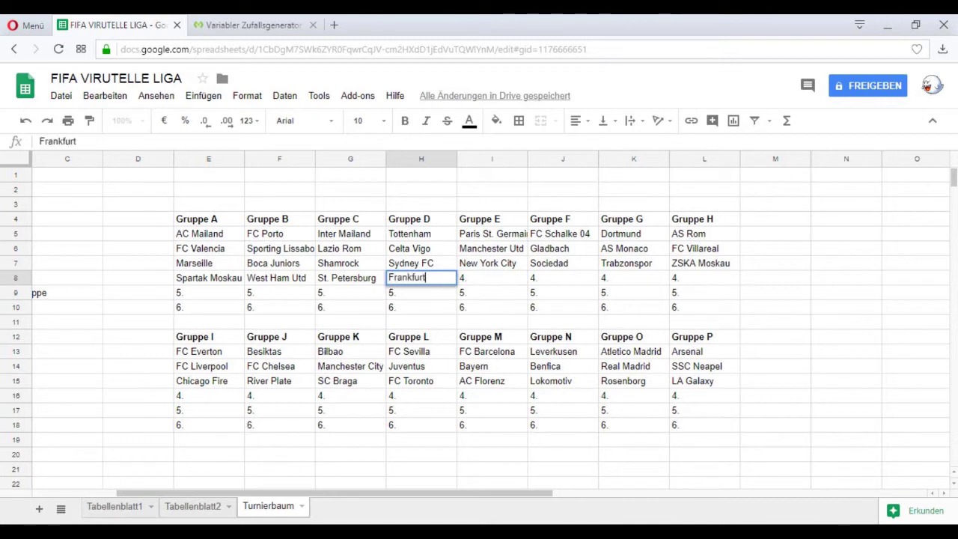
key(Tab)
click(847, 234)
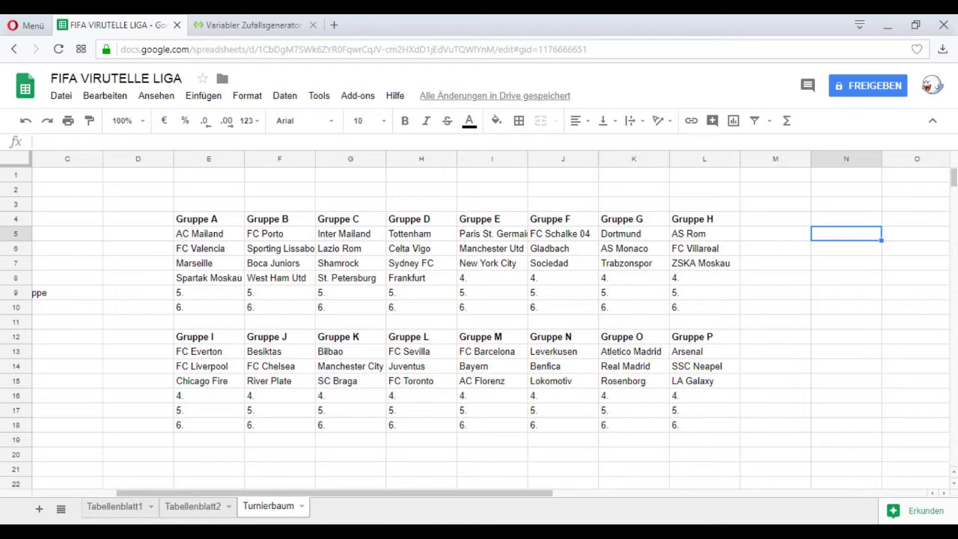
Delete River Plate and its comma from the Zufallsgenerator's team list, and return to the group spreadsheet
click(251, 25)
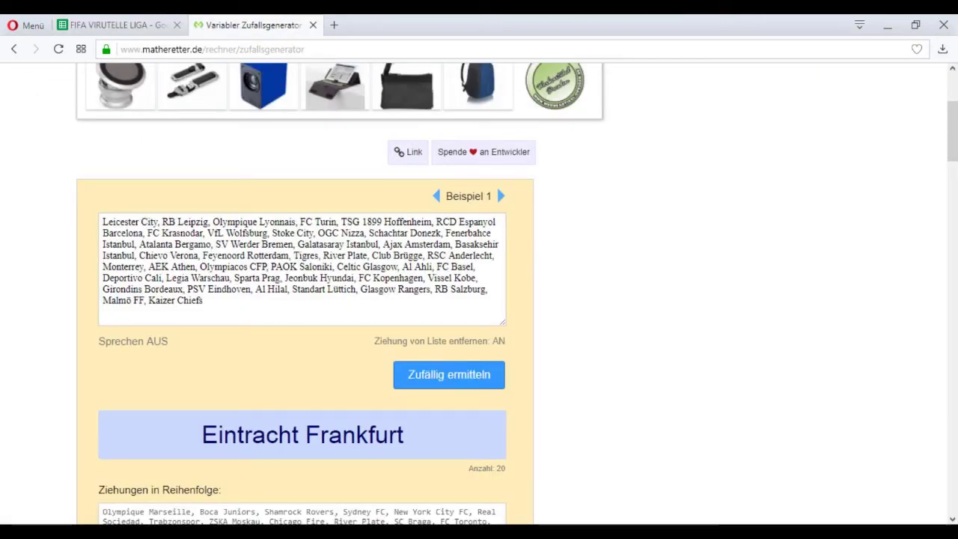
drag(367, 255, 330, 256)
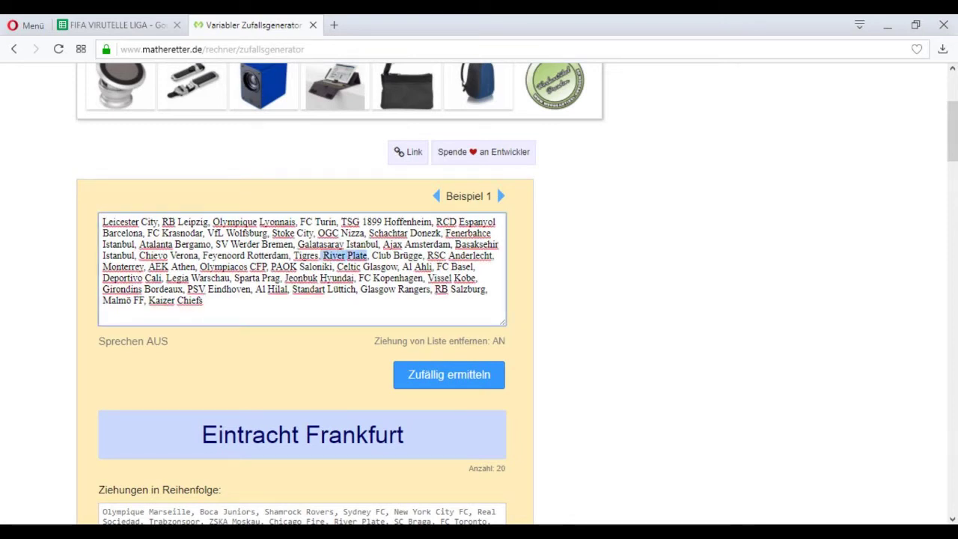
key(BackSpace)
key(BackSpace)
key(BackSpace)
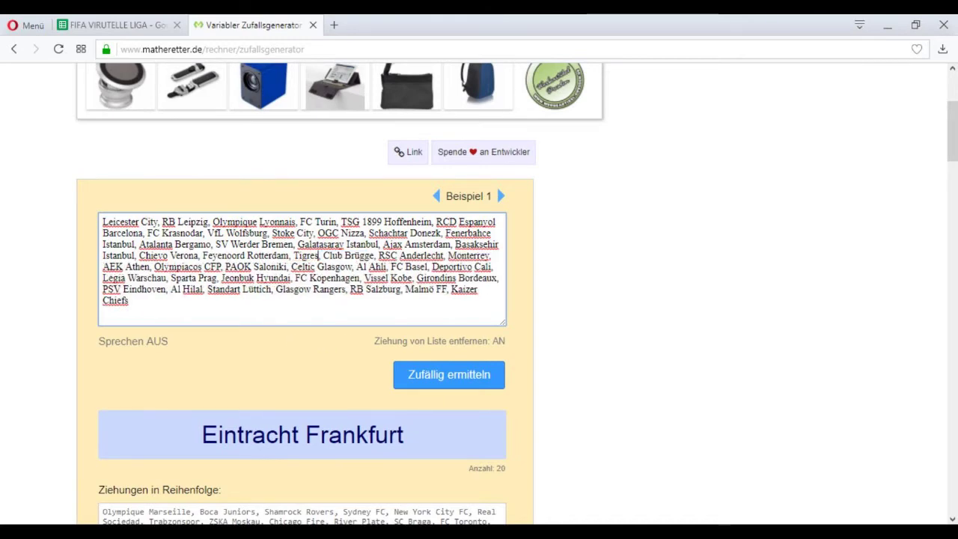
click(118, 24)
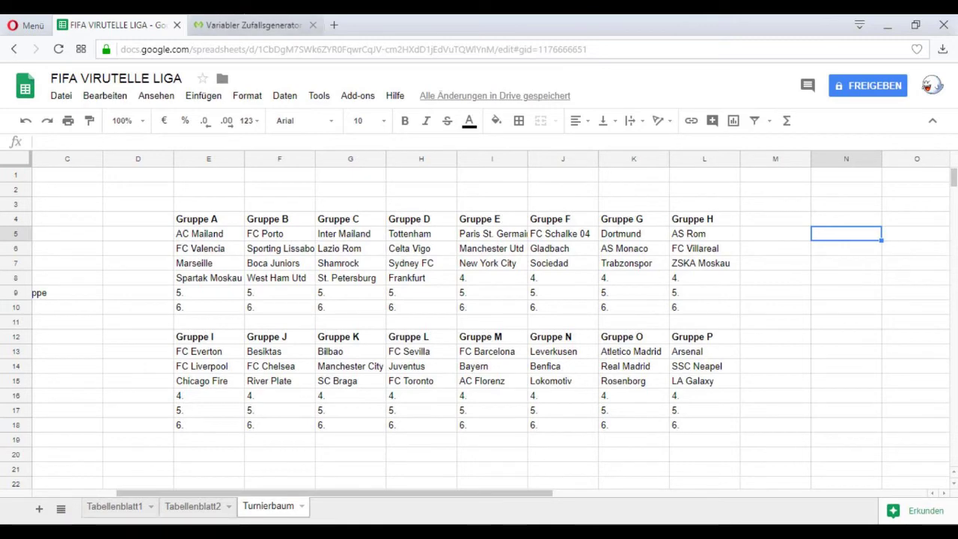
Draw the next random team in the Zufallsgenerator and enter Monterrey as the fourth team of Gruppe E
click(247, 24)
click(449, 375)
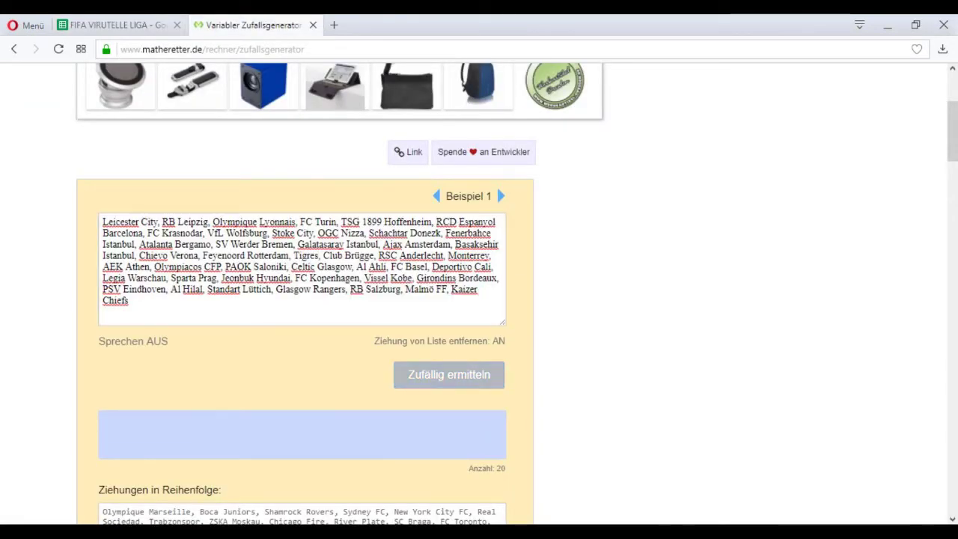
click(118, 24)
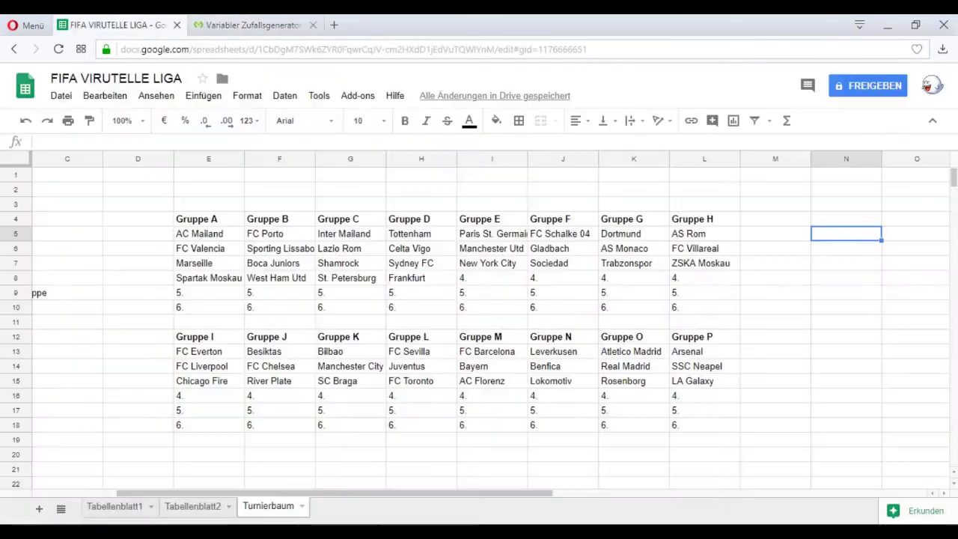
click(492, 278)
text(Monterrey)
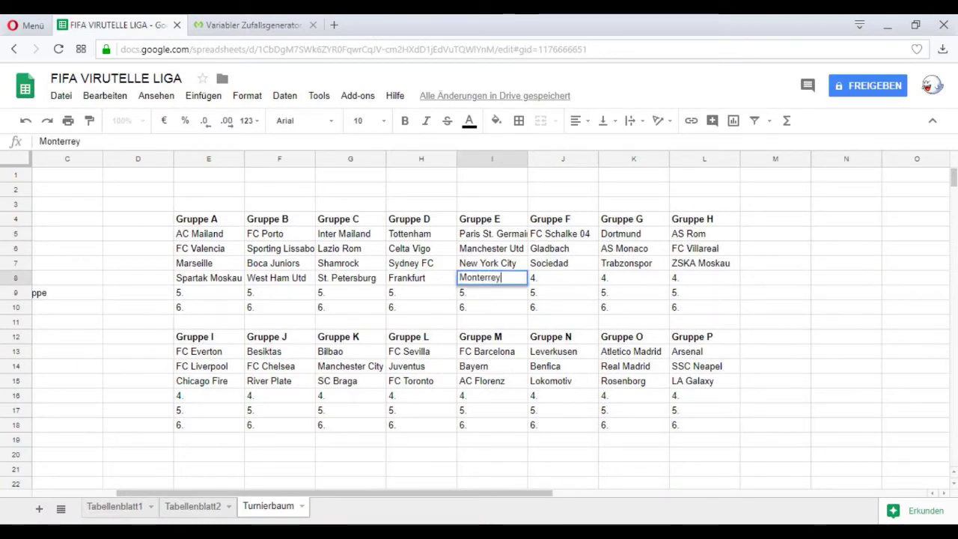
key(Tab)
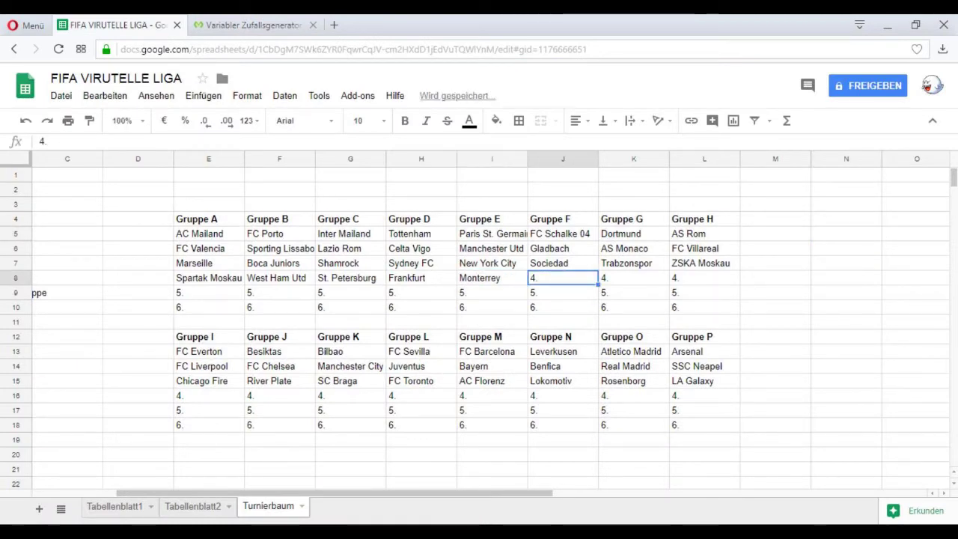
click(776, 293)
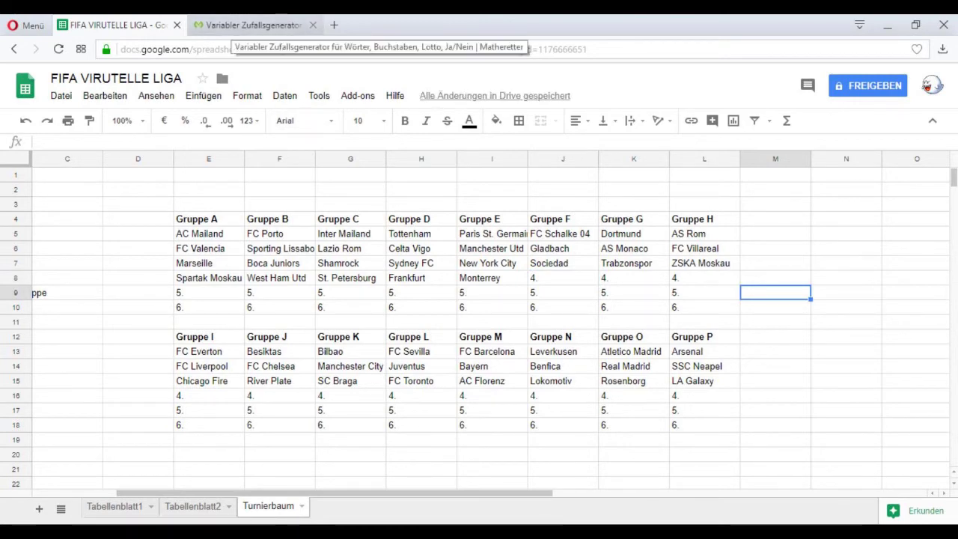
Draw the next random team in the Zufallsgenerator and enter it as Eindhoven in the fourth slot of Gruppe F
click(253, 25)
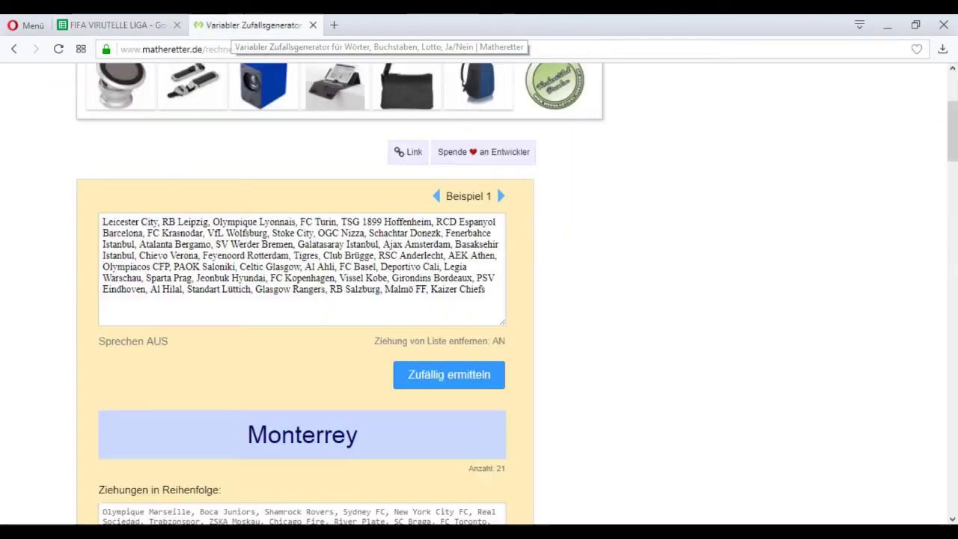
click(449, 374)
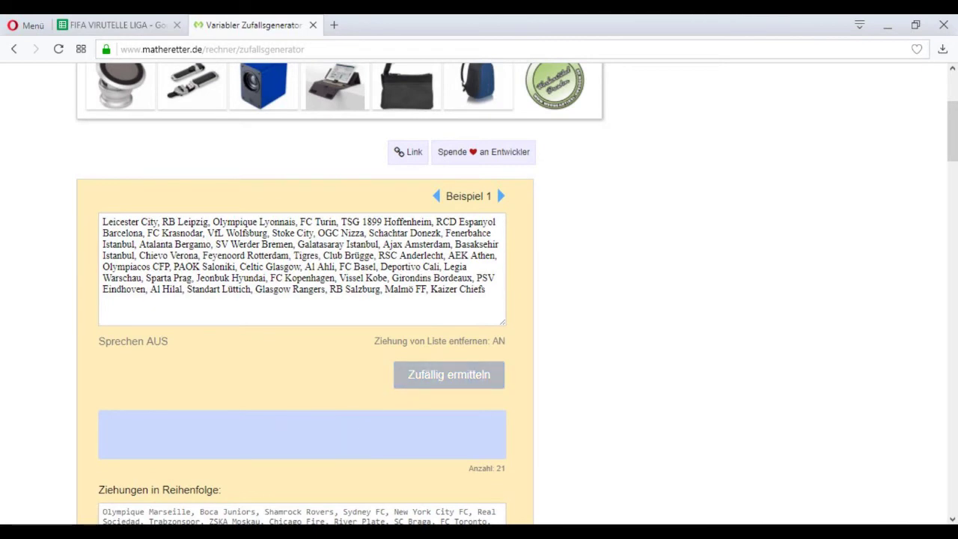
click(118, 24)
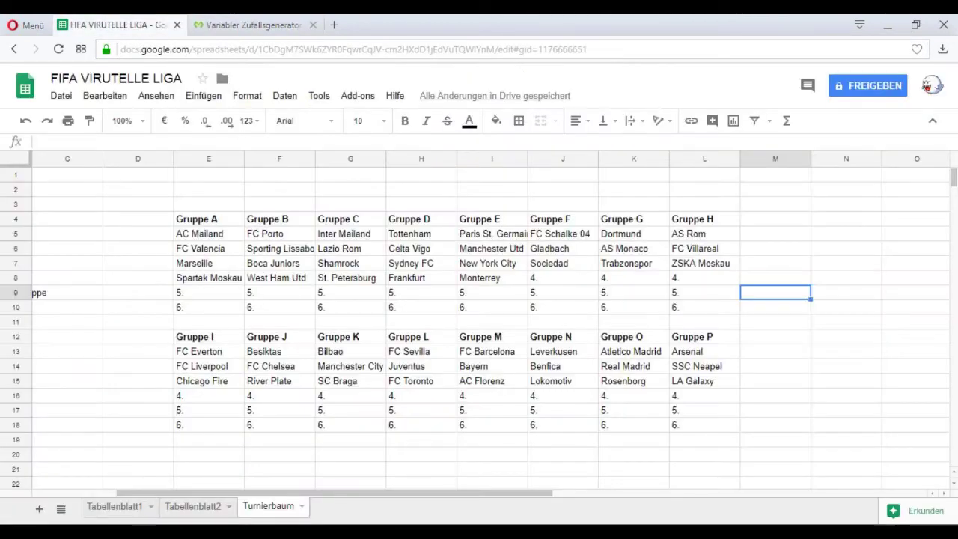
click(563, 278)
text(Eind)
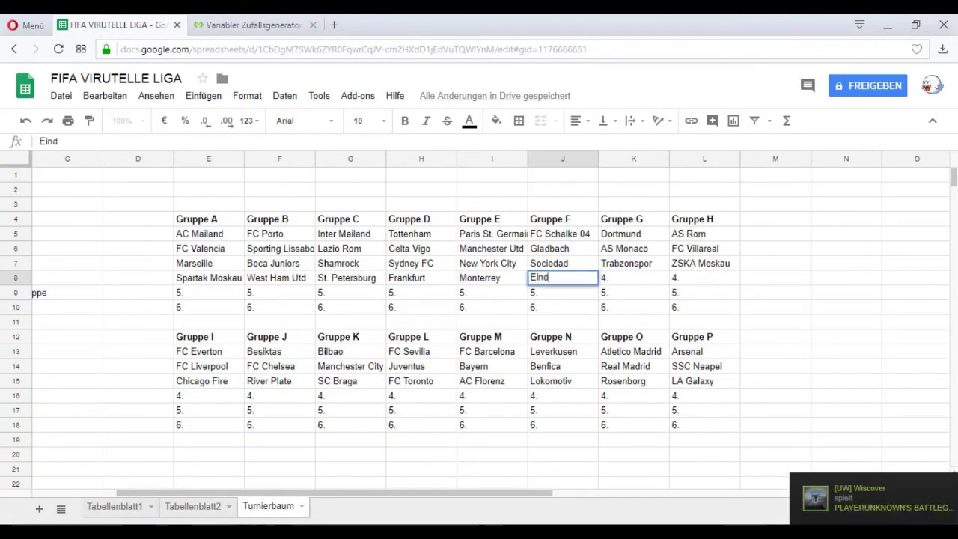
text(hoven)
key(Tab)
click(847, 308)
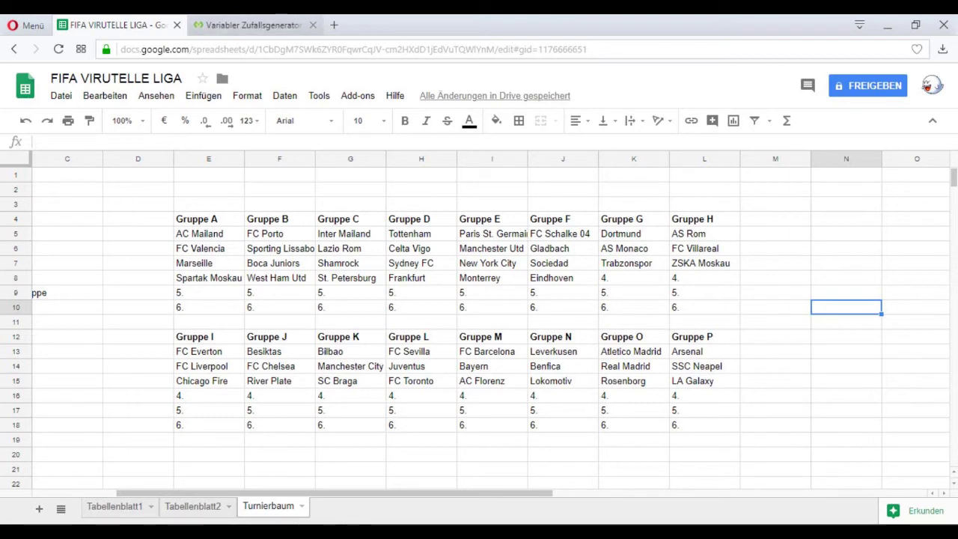
Draw the next random team in the Zufallsgenerator and enter it as Galatasaray in the fourth slot of Gruppe G
click(253, 25)
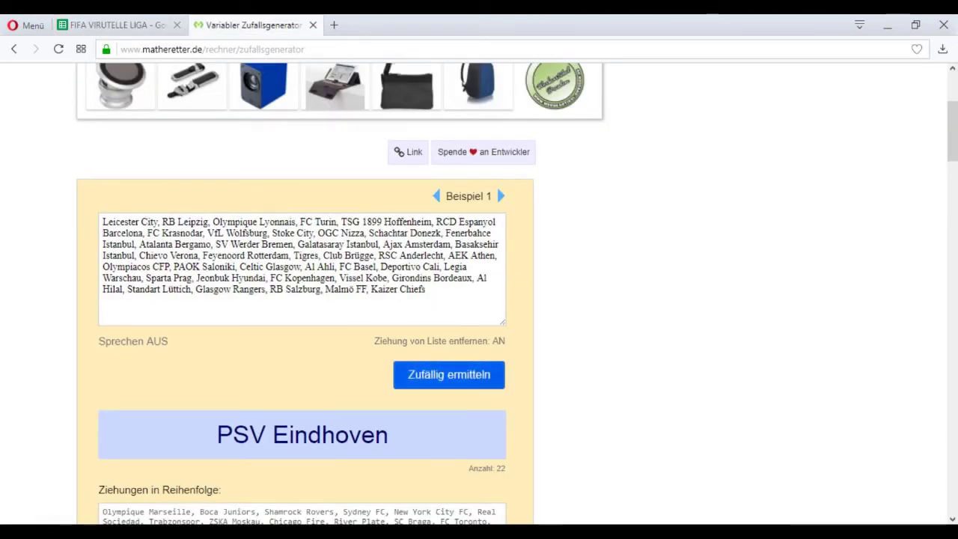
key(Return)
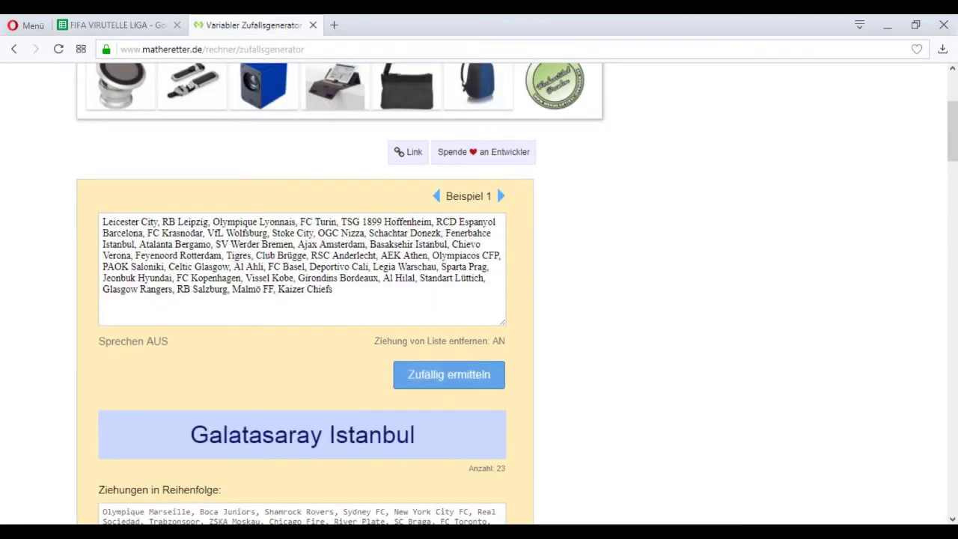
key(ctrl+shift+Tab)
click(634, 279)
text(Galatas)
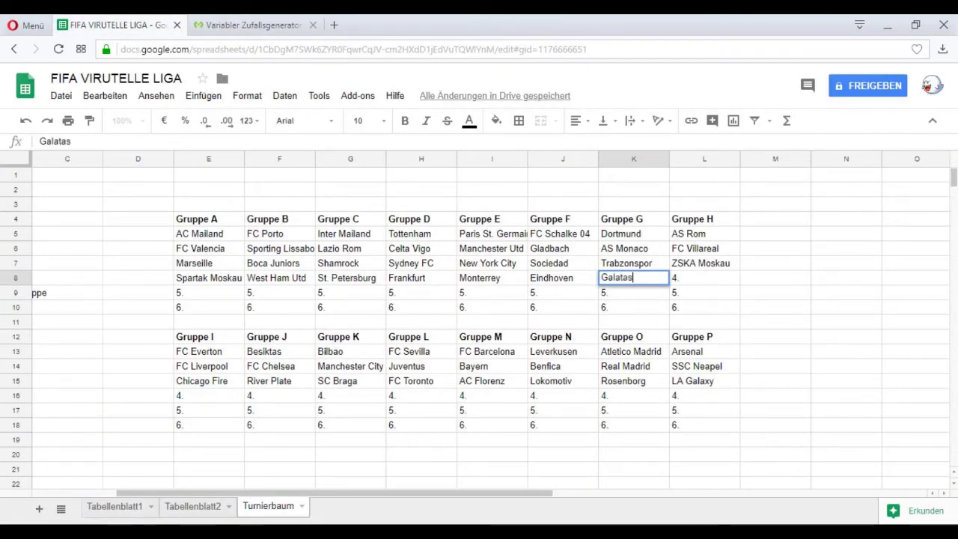
text(aray)
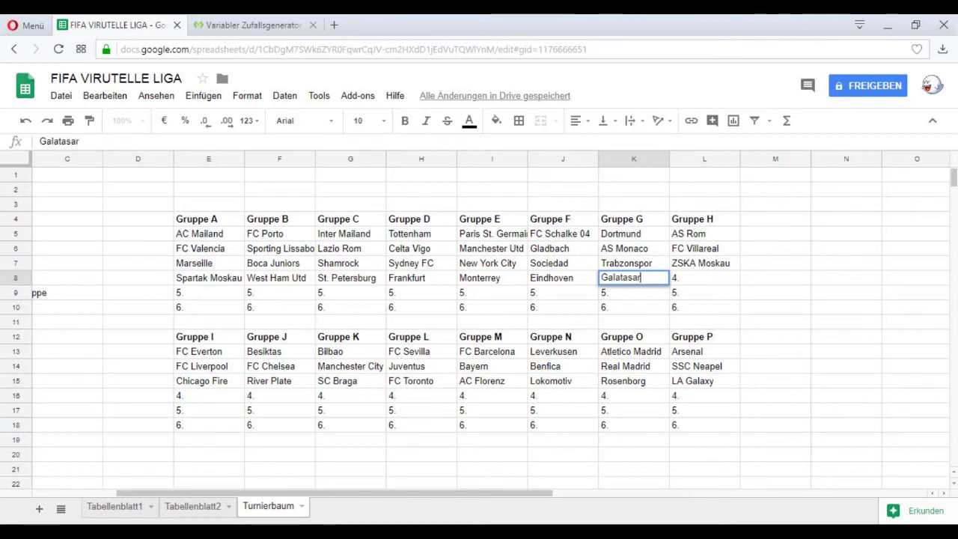
key(Tab)
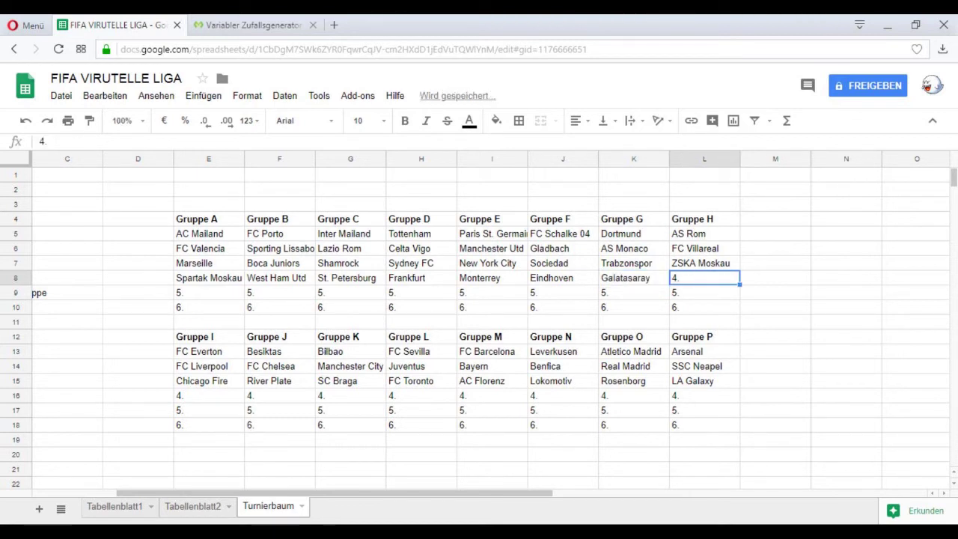
key(Right)
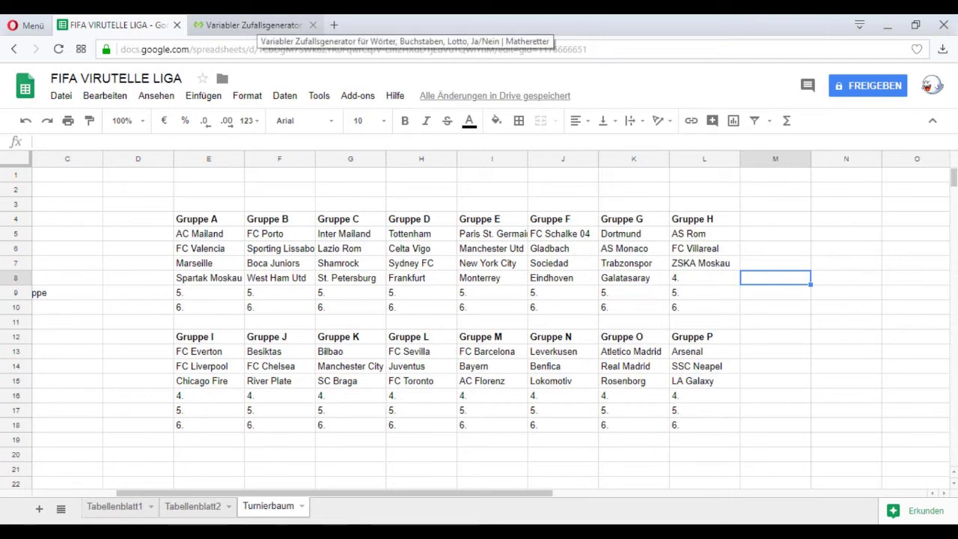
Draw the next random team in the Zufallsgenerator and enter it as Lyon in the fourth slot of Gruppe H
click(254, 25)
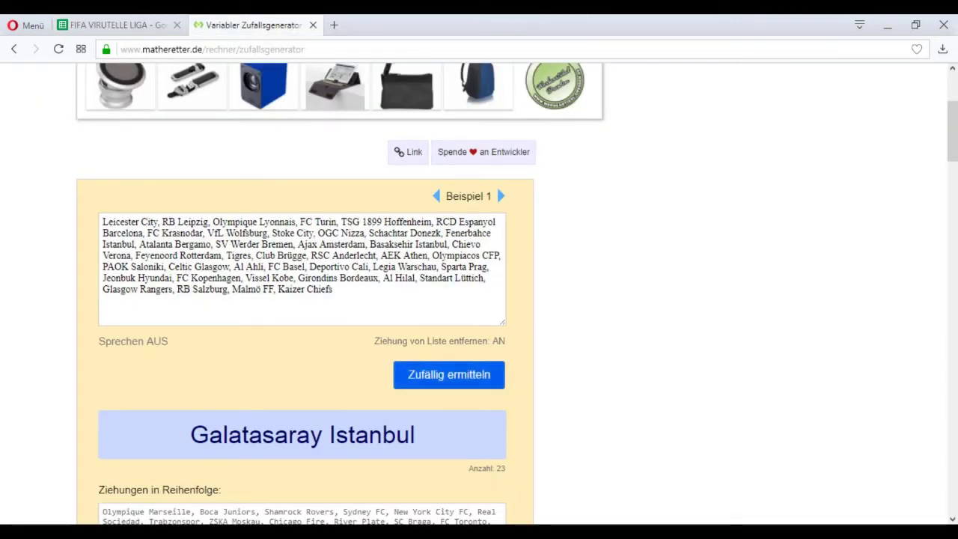
click(449, 376)
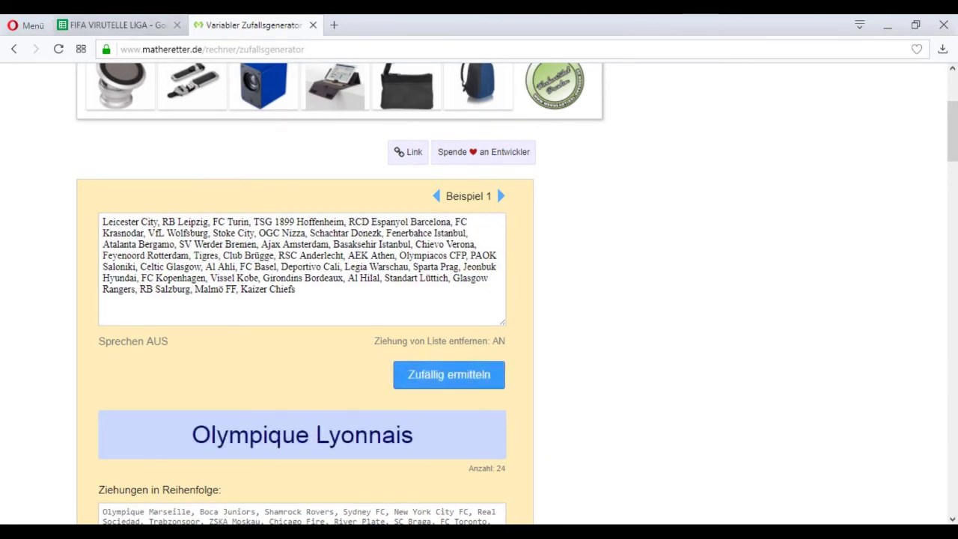
click(118, 25)
text(Lyon)
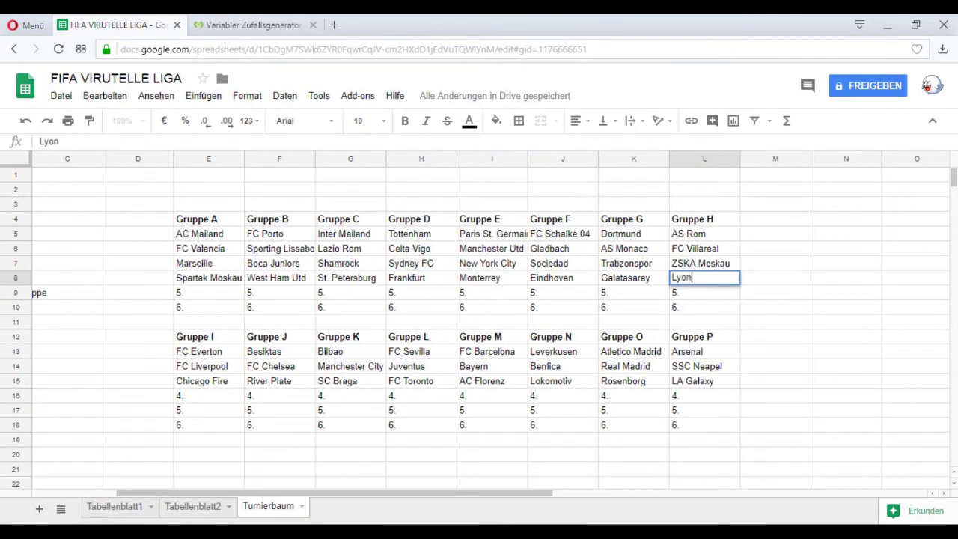
key(Tab)
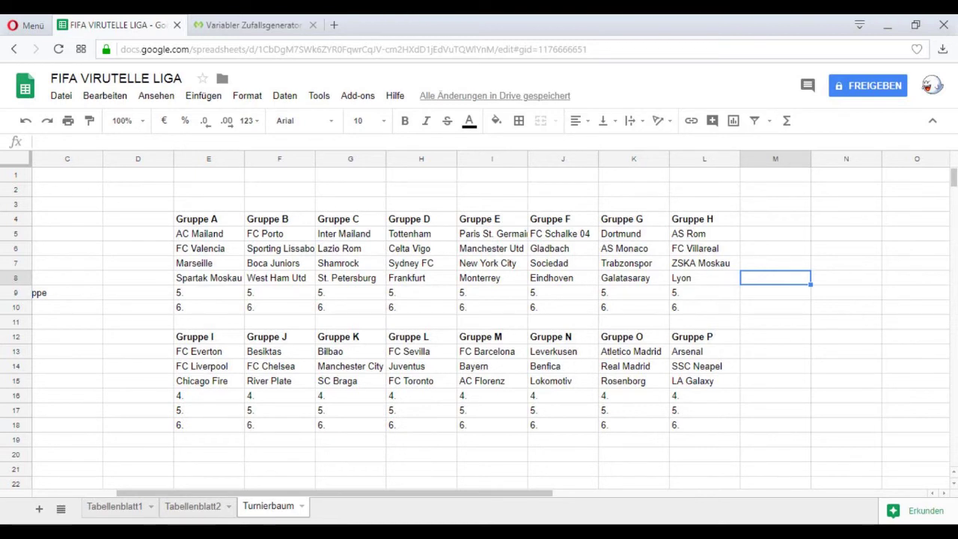
Draw the next random team in the Zufallsgenerator and enter FC Turin as the fourth team of Gruppe I
click(209, 396)
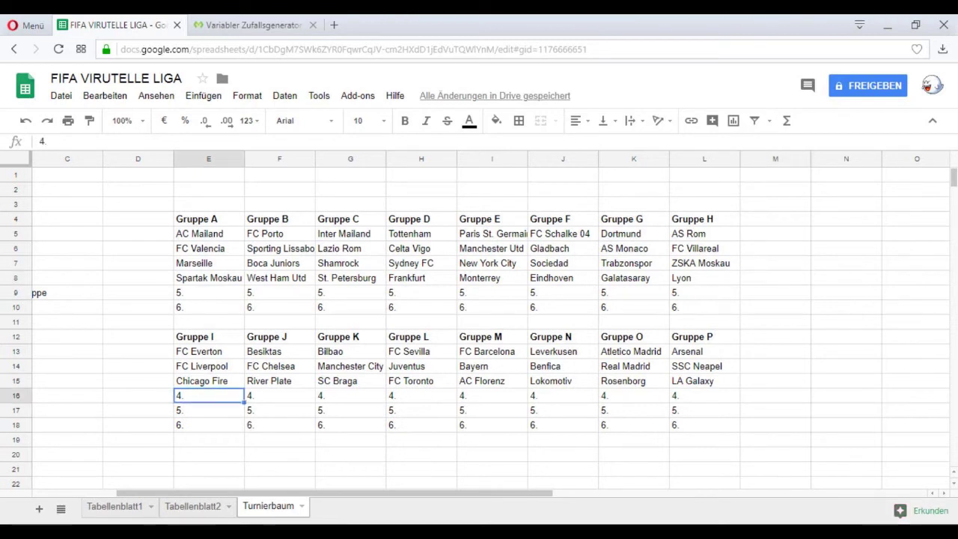
key(ctrl+Tab)
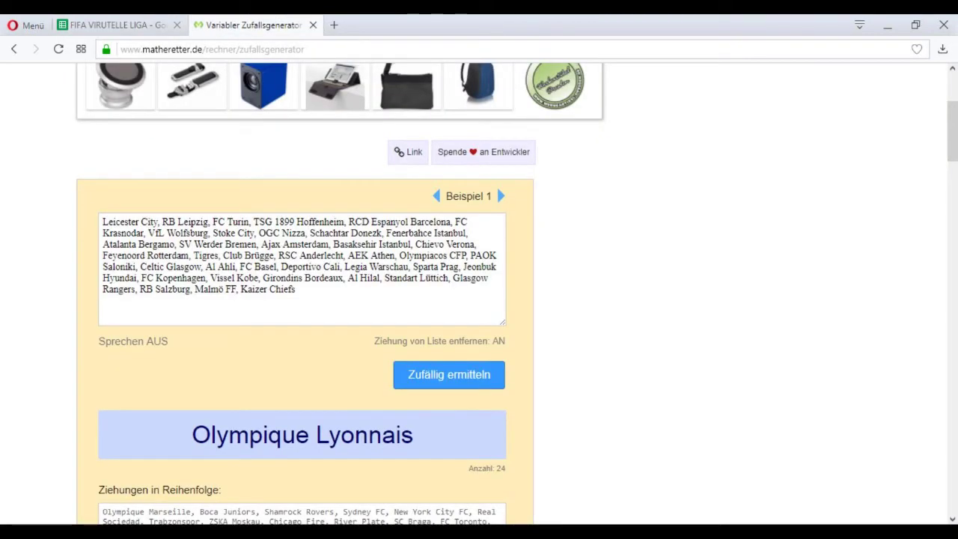
click(449, 376)
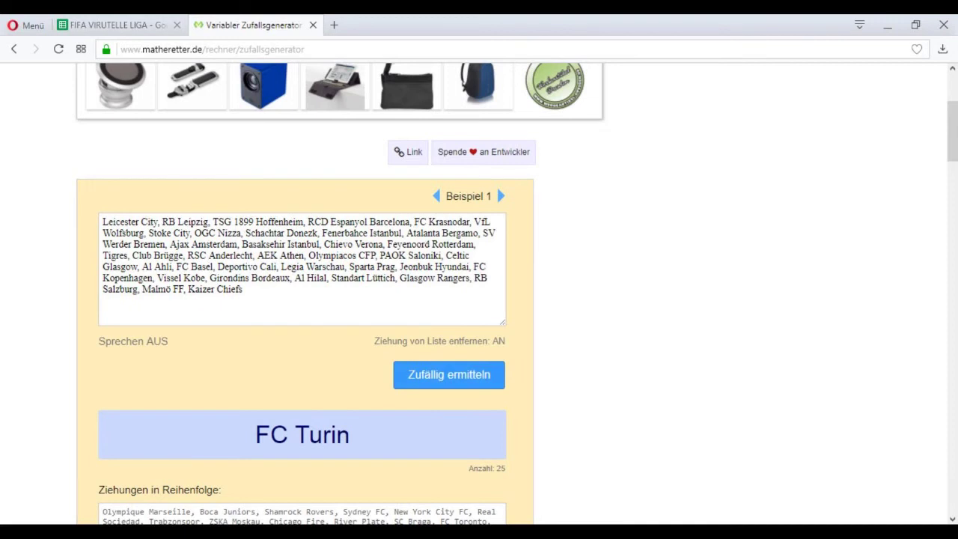
key(ctrl+Tab)
key(Return)
key(BackSpace)
key(BackSpace)
text(FC Turi)
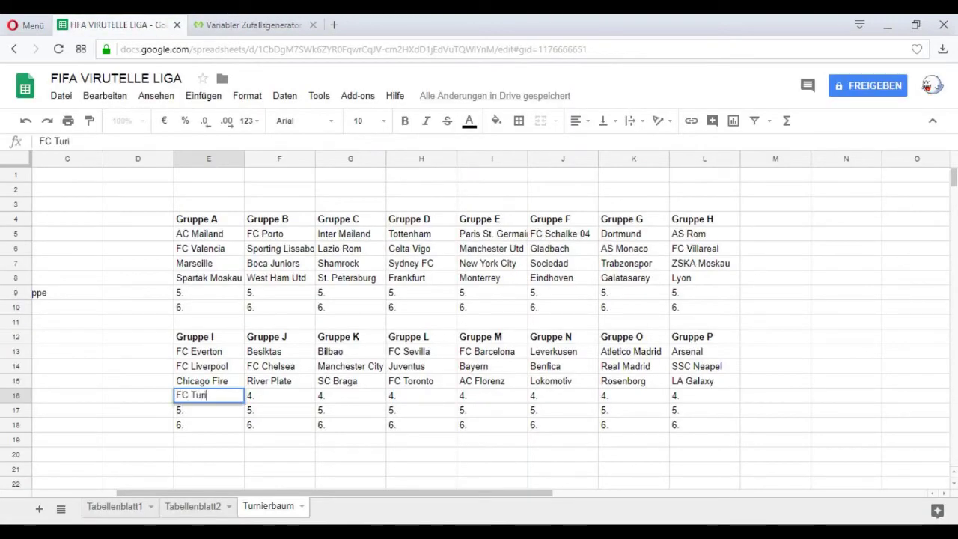
text(n)
key(Tab)
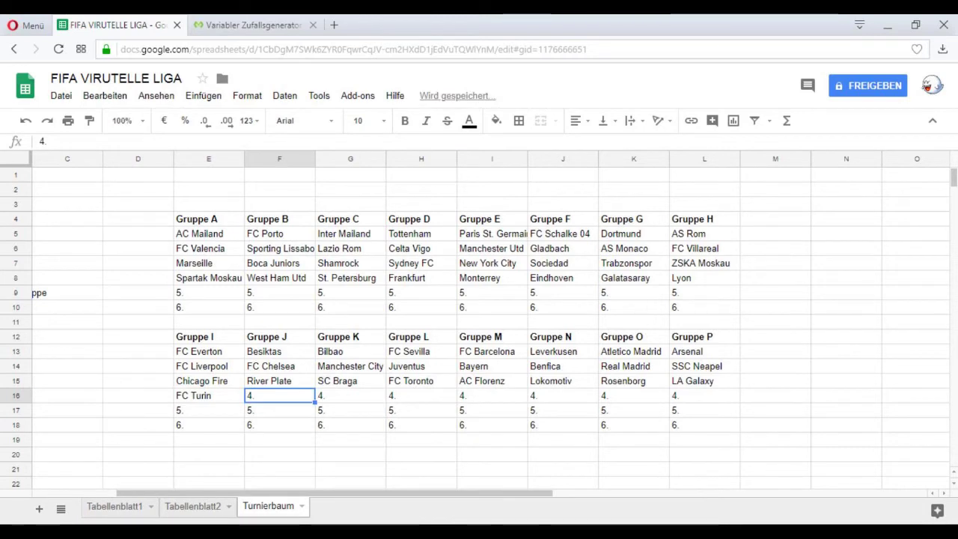
Draw the next random team in the Zufallsgenerator and enter Chievo Verona as the fourth team of Gruppe J
key(ctrl+Tab)
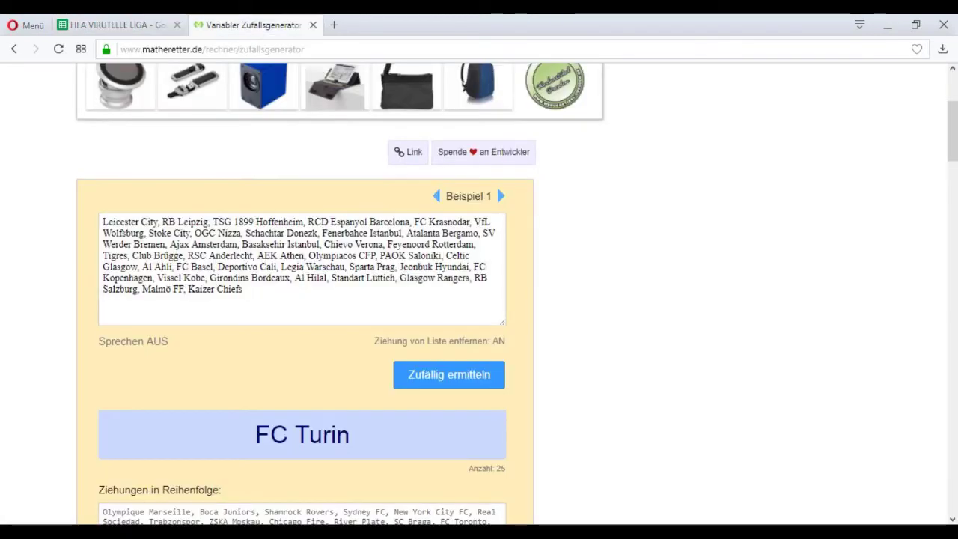
click(449, 375)
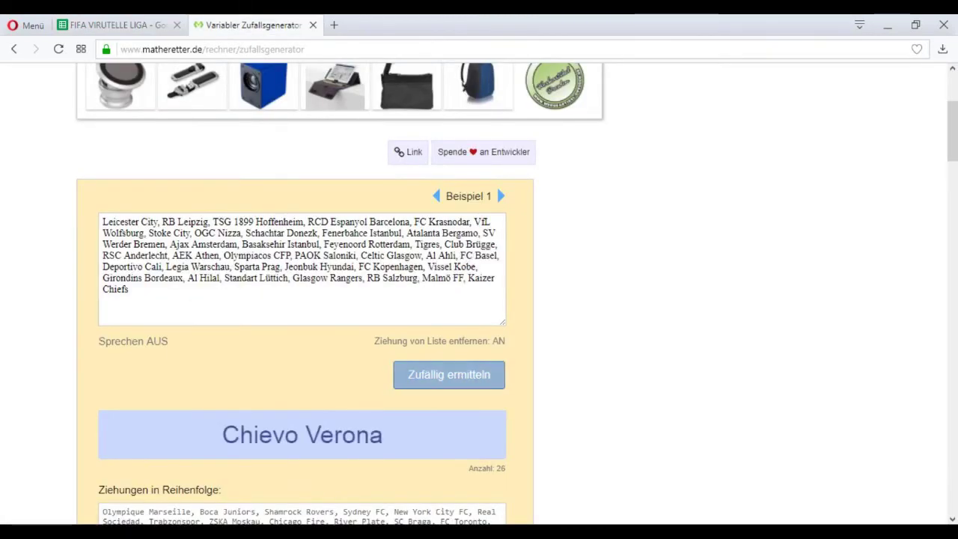
key(ctrl+Tab)
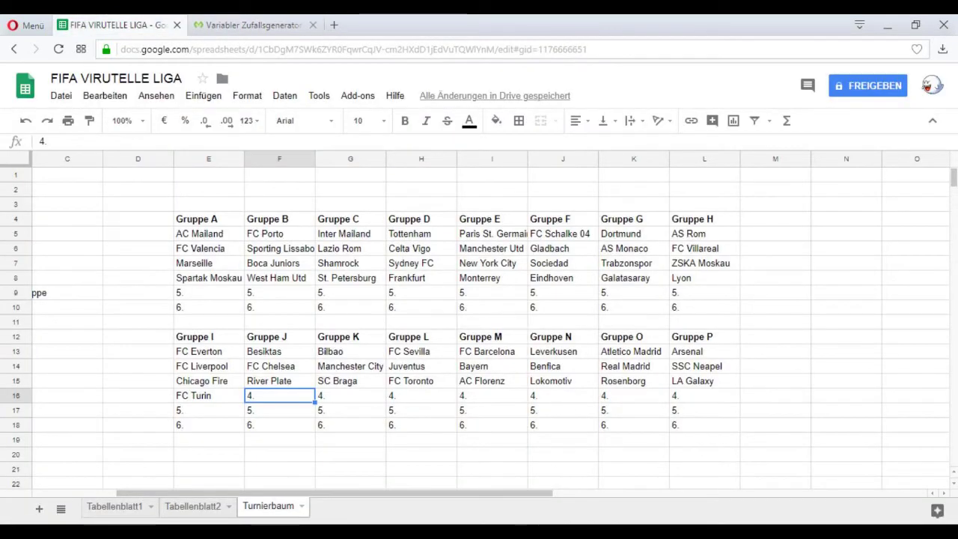
key(Return)
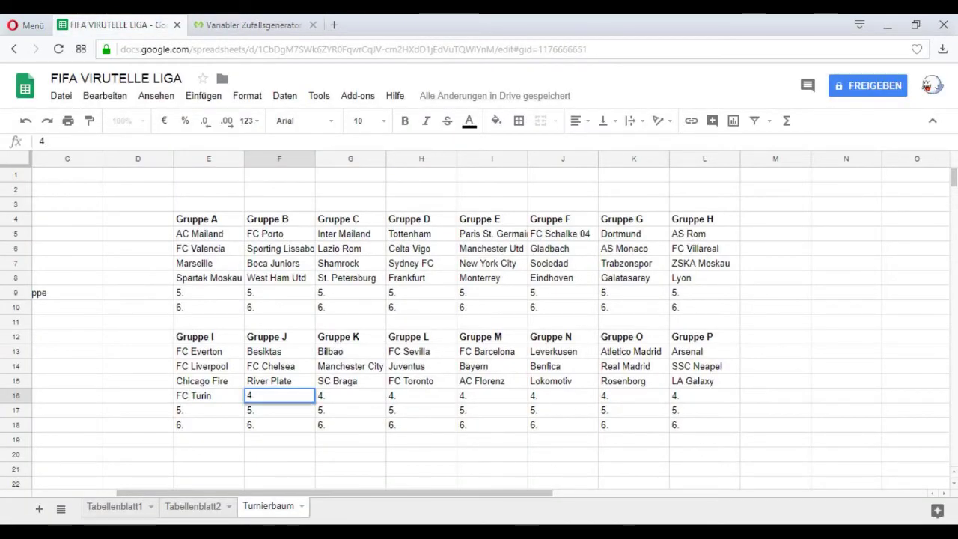
key(BackSpace)
key(BackSpace)
text(Chievo Verona)
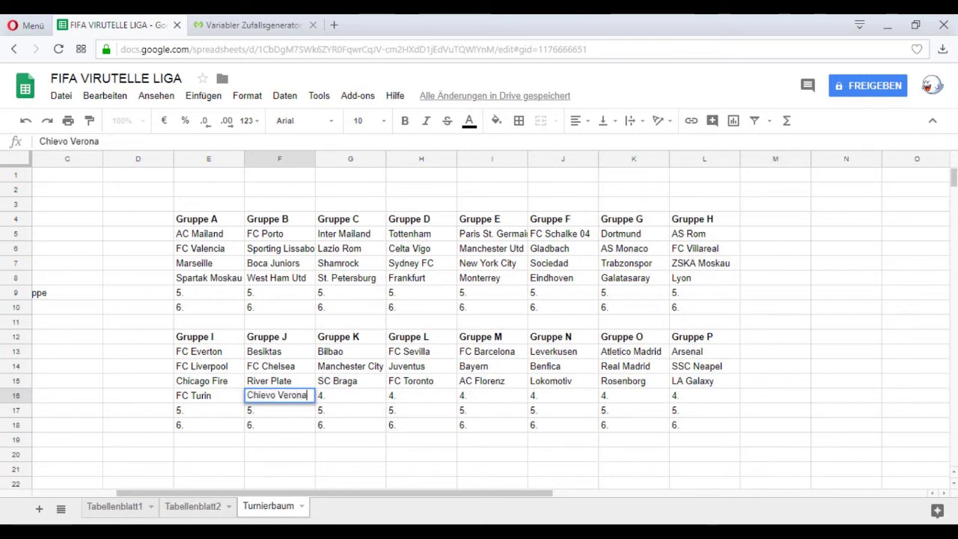
key(Tab)
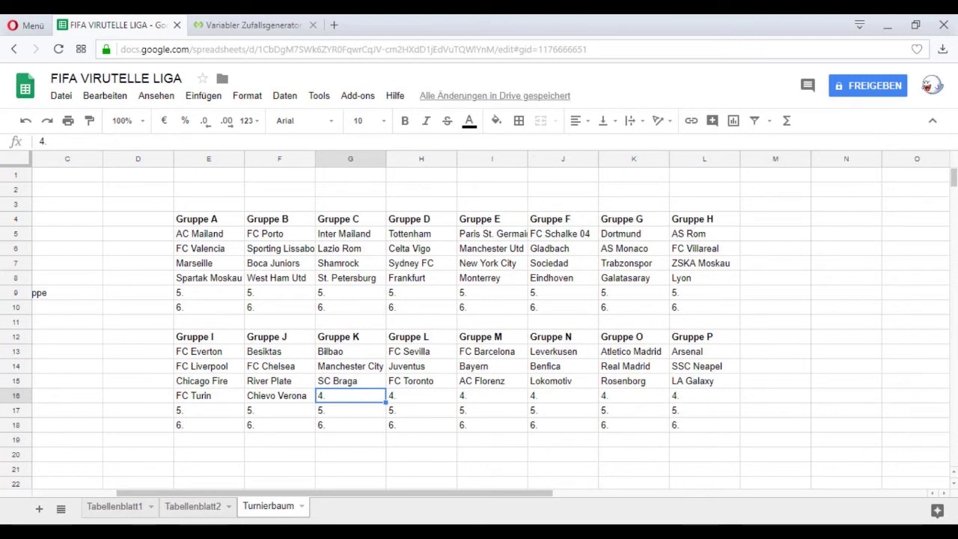
Draw the next random team in the Zufallsgenerator and enter it as Lüttich in the fourth slot of Gruppe K
click(253, 25)
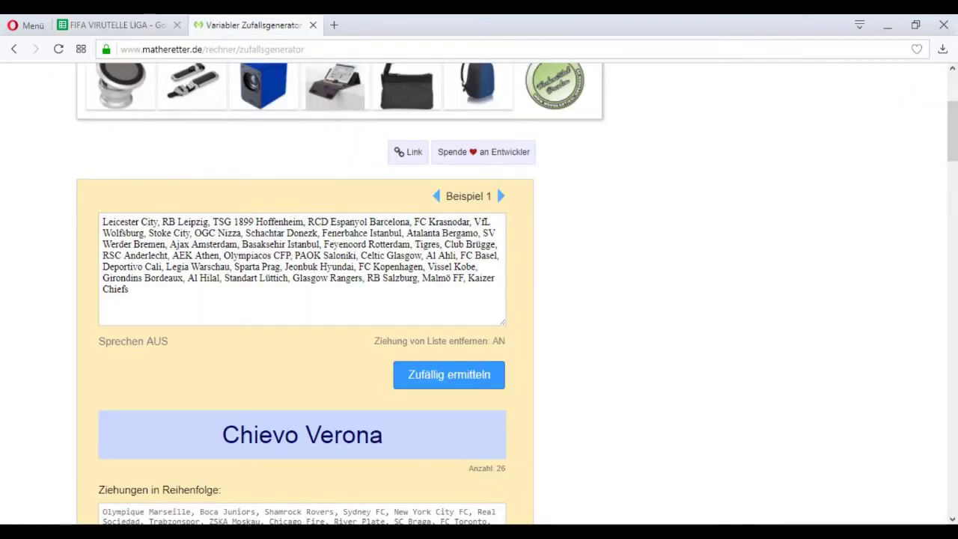
click(449, 375)
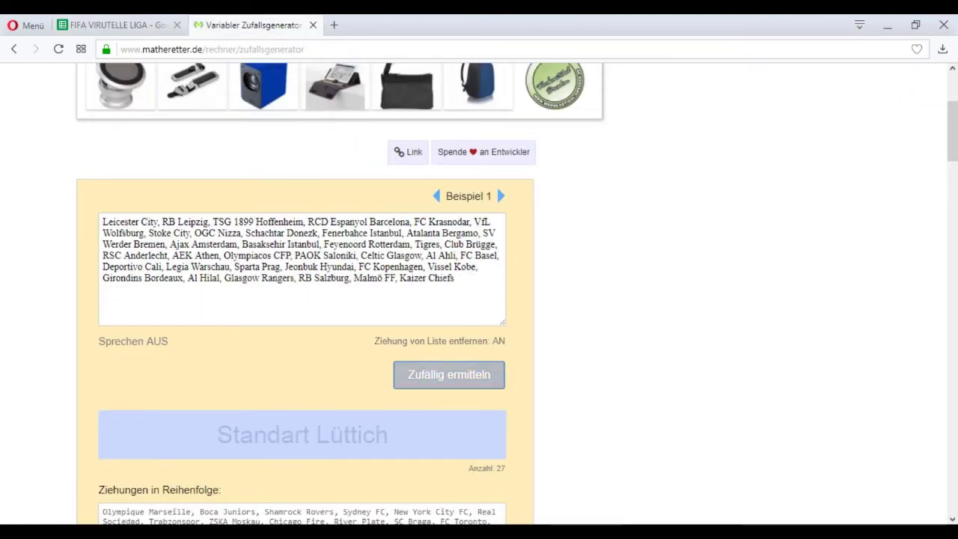
click(116, 25)
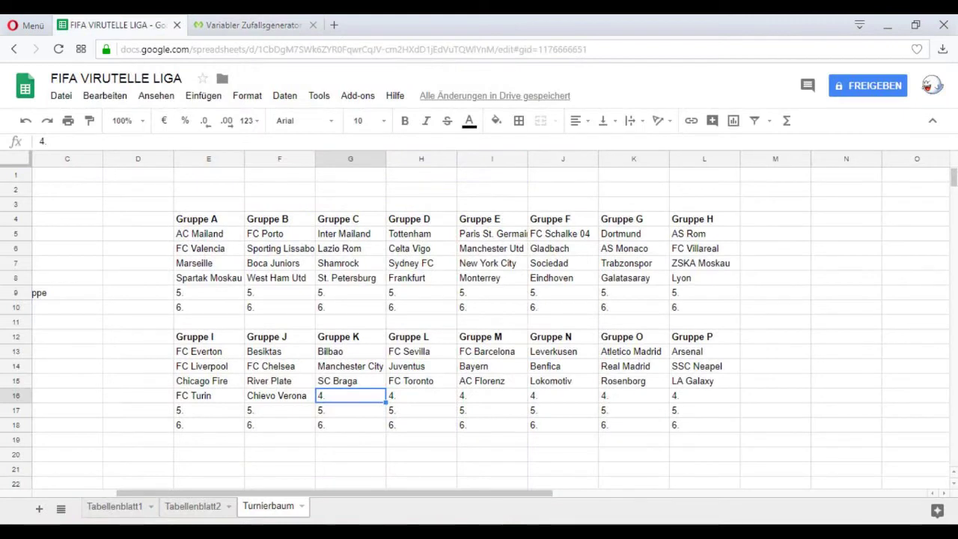
double_click(351, 395)
text(Lütt)
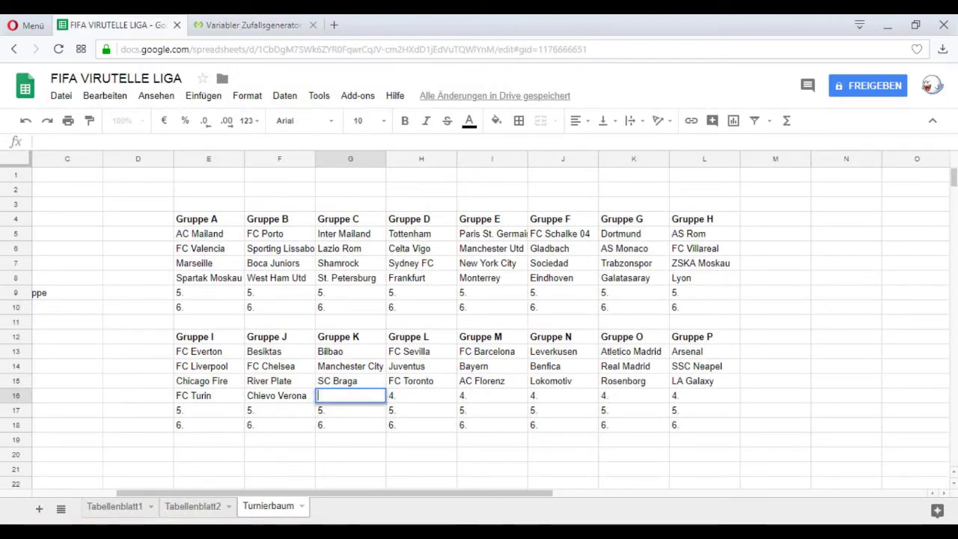
text(ich)
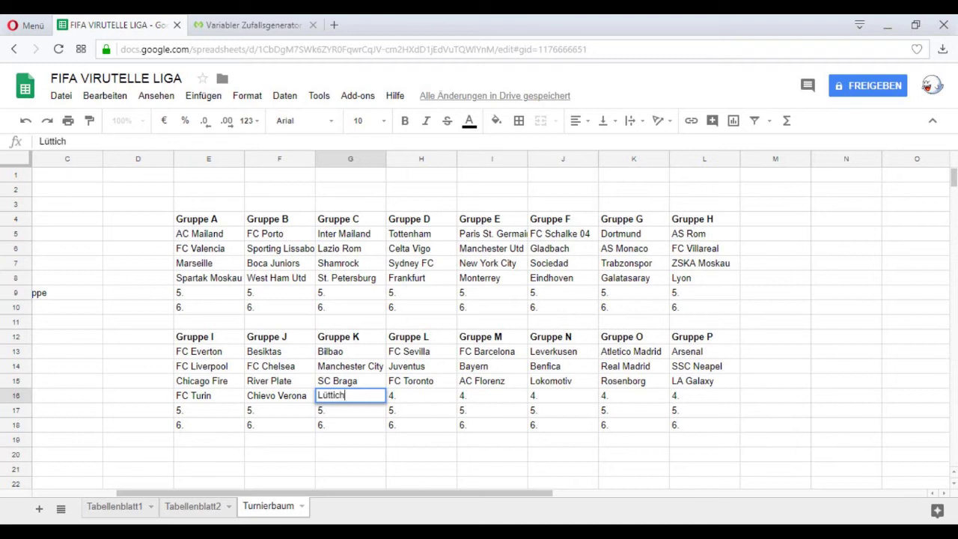
key(Tab)
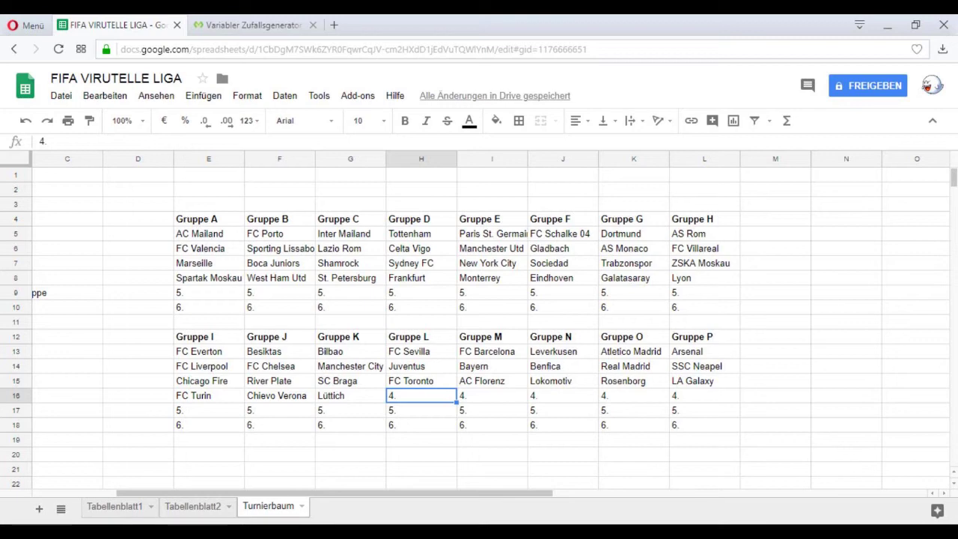
Draw the next random team in the Zufallsgenerator and enter Tigres as the fourth team of Gruppe L
click(247, 25)
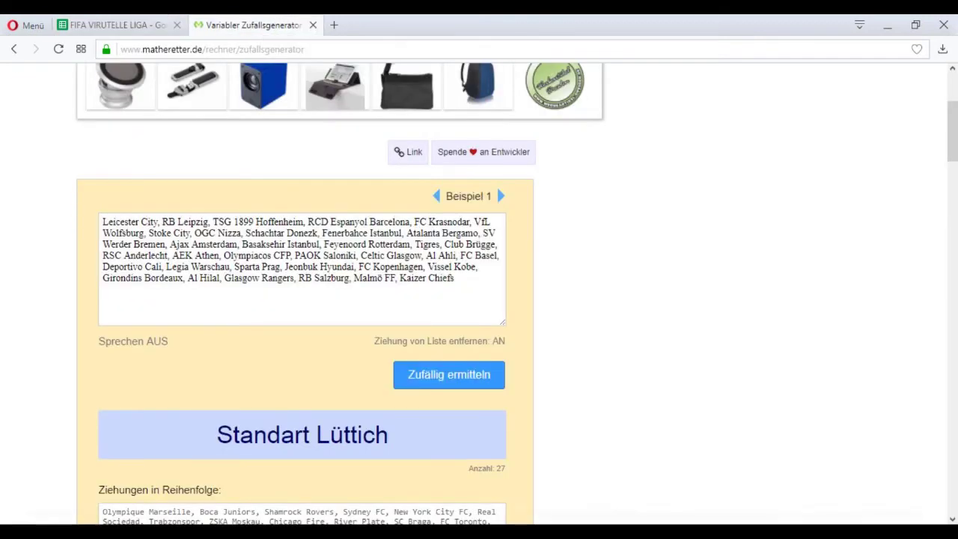
key(Return)
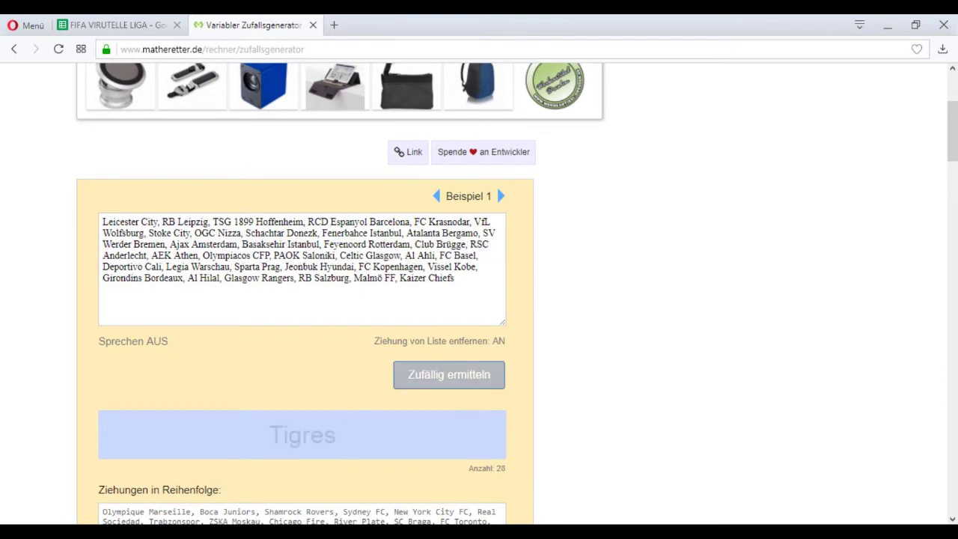
click(120, 25)
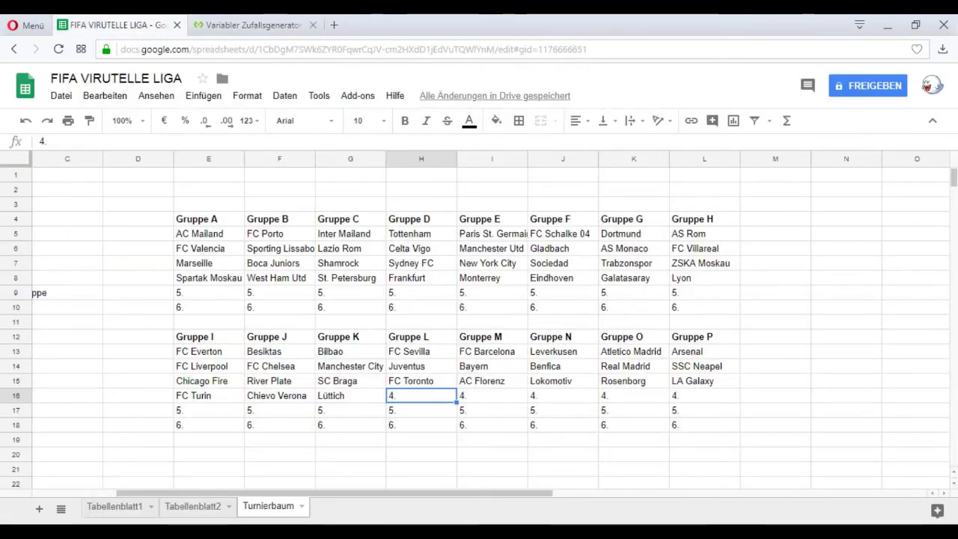
text(Tigres)
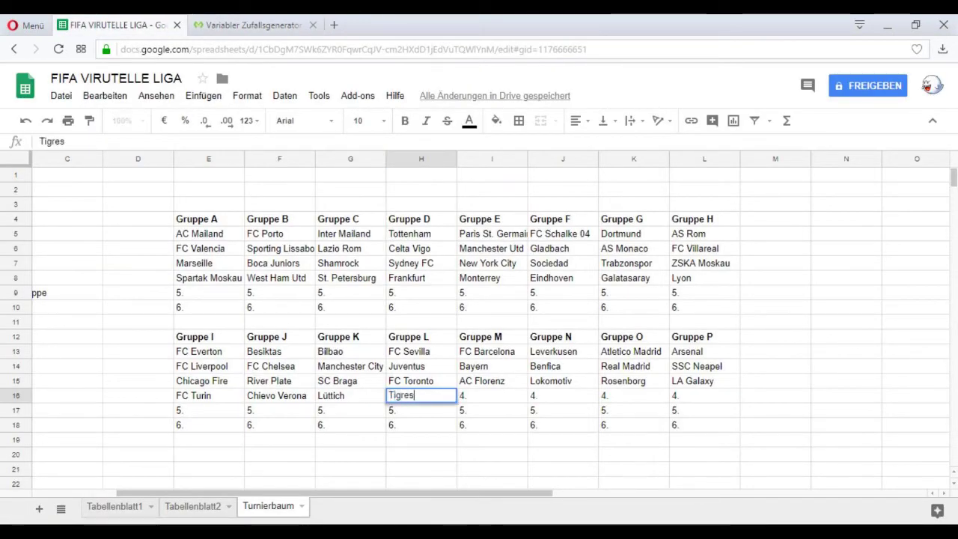
key(Tab)
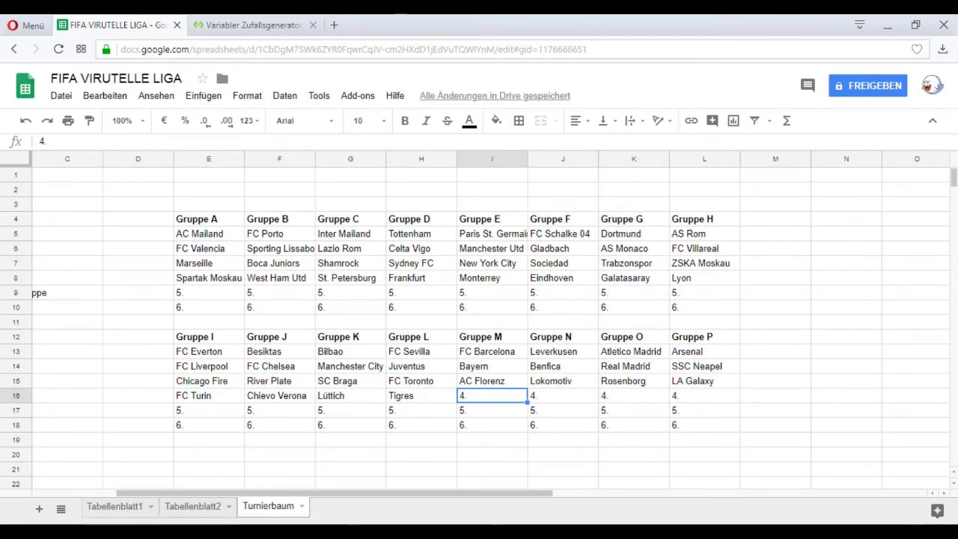
Draw the next random team in the Zufallsgenerator and enter it as Dep. Cali in the fourth slot of Gruppe M
key(ctrl+Tab)
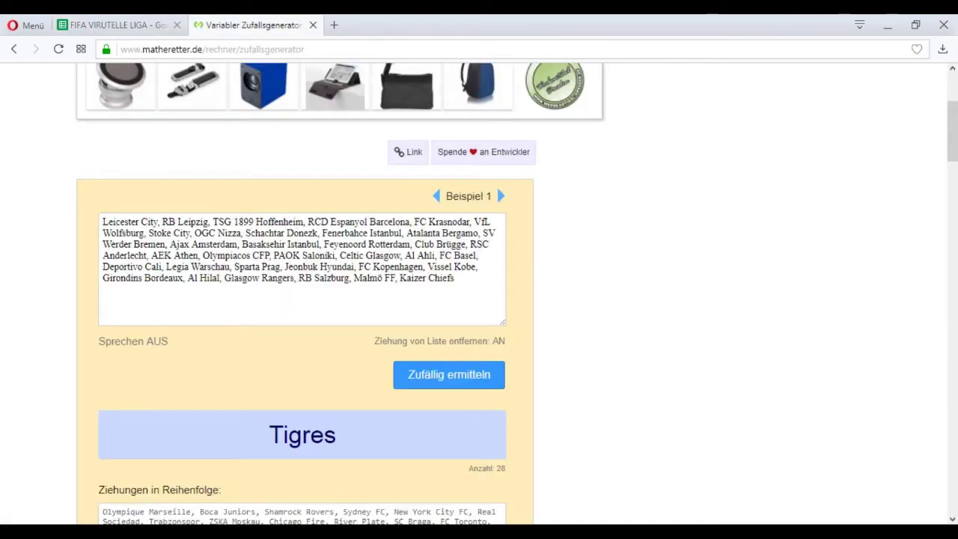
key(Return)
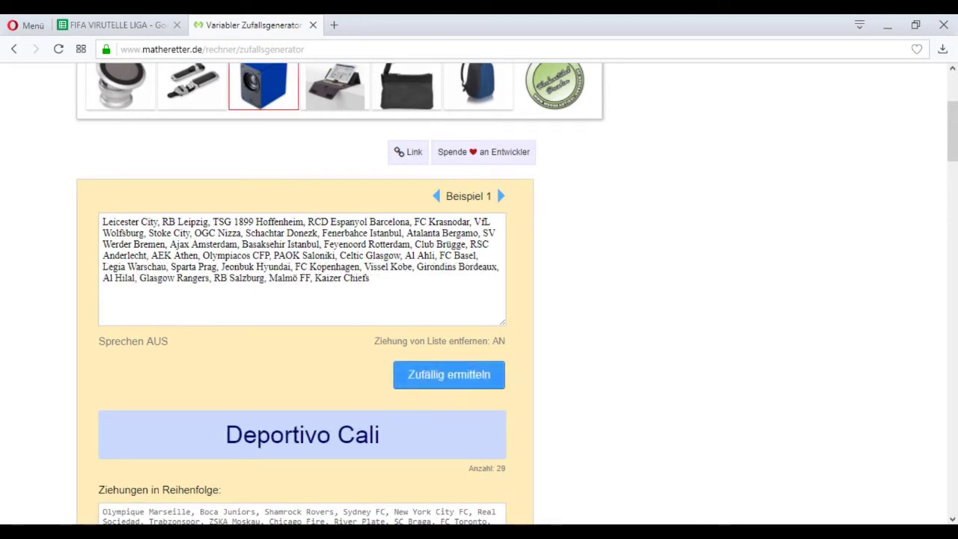
key(ctrl+Tab)
text(Dep. Ca)
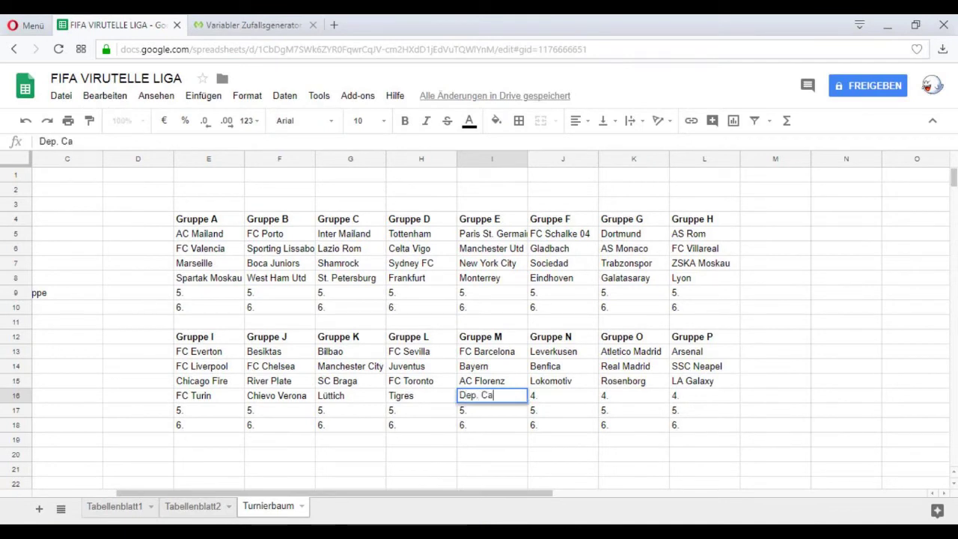
key(Tab)
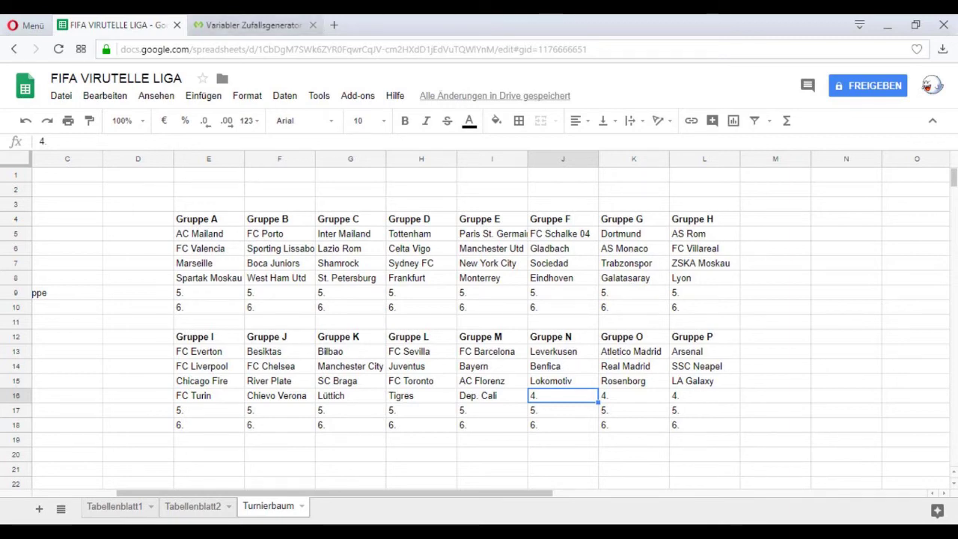
Draw the next random team in the Zufallsgenerator and enter it as Salzburg in the fourth slot of Gruppe N
click(251, 24)
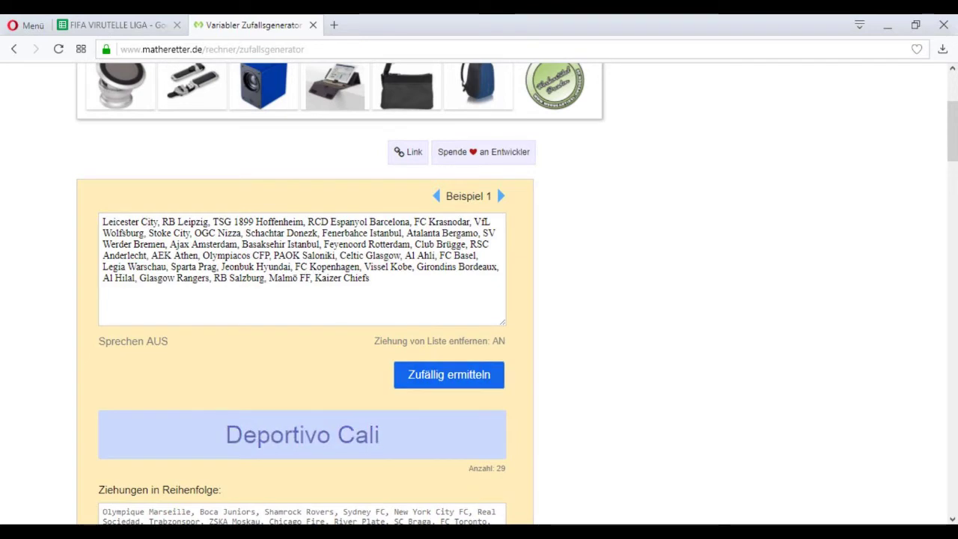
click(449, 375)
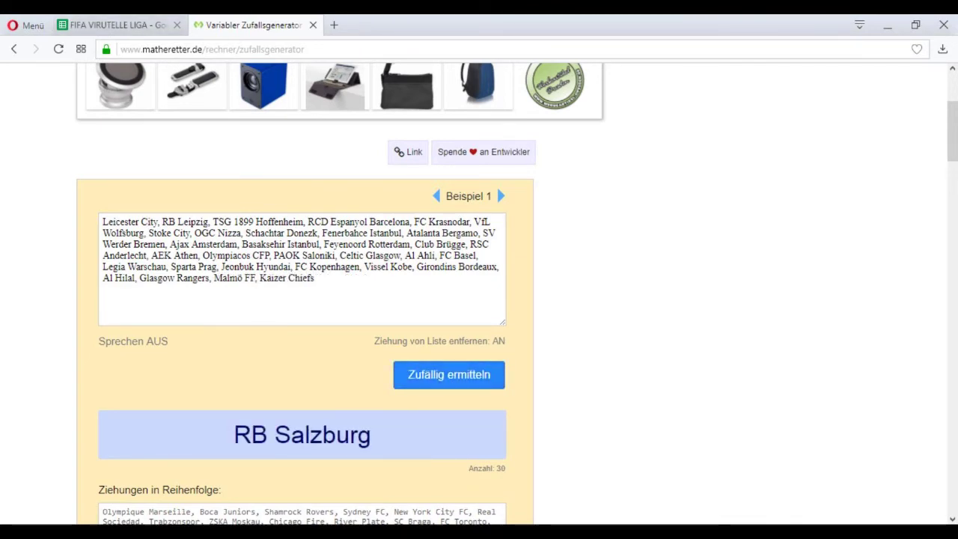
click(116, 24)
double_click(556, 396)
text(Salzburg)
key(Tab)
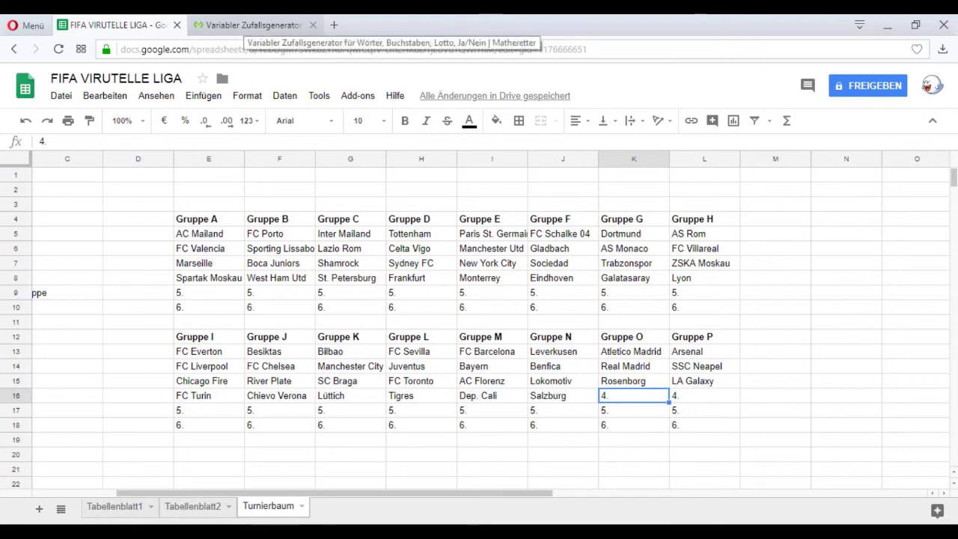
Draw the next random team in the Zufallsgenerator and enter it as Hoffenheim in the fourth slot of Gruppe O
click(254, 25)
key(Return)
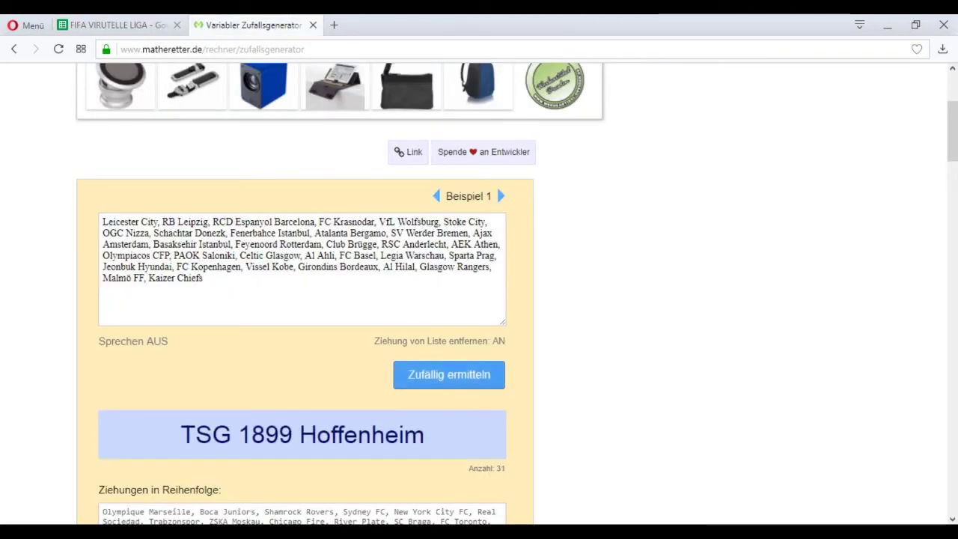
key(ctrl+Tab)
key(Return)
key(BackSpace)
key(BackSpace)
text(H)
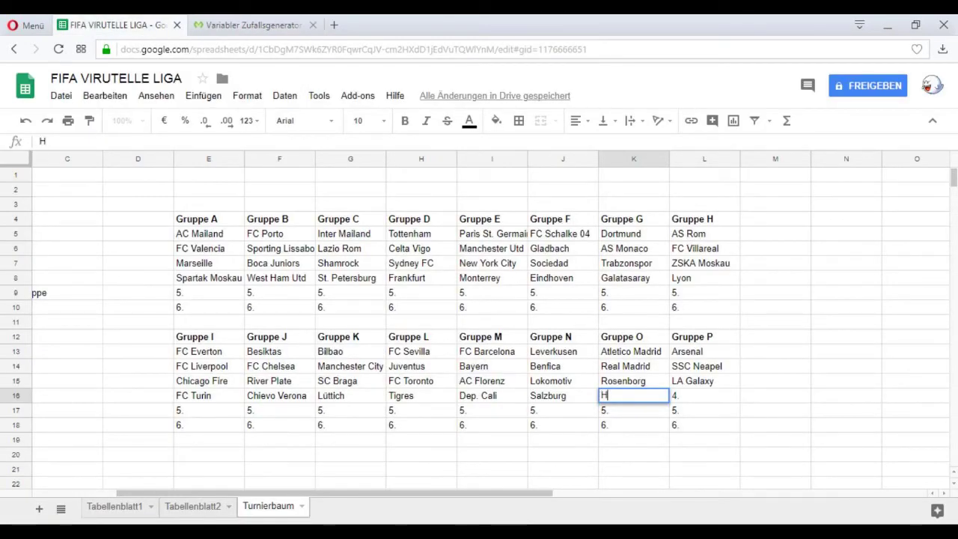
text(offenheim)
key(Tab)
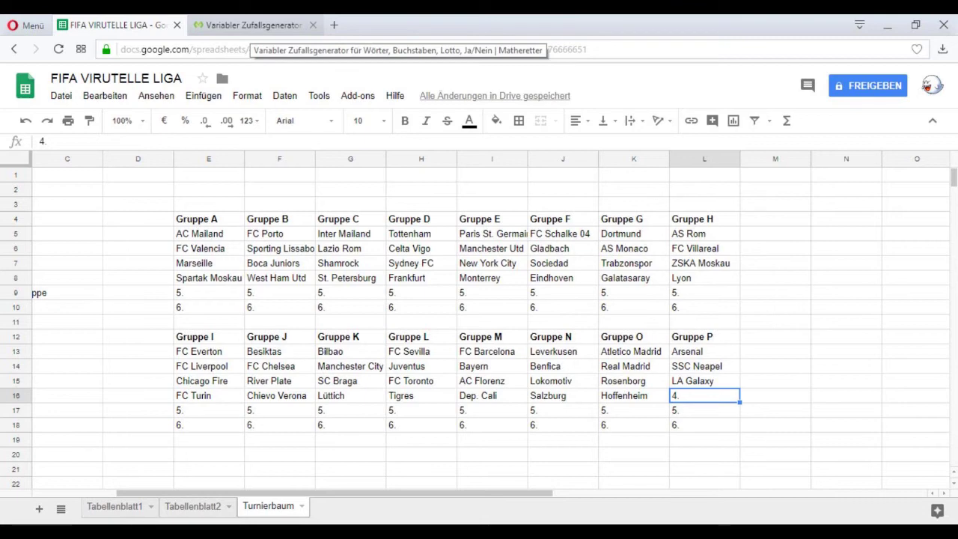
Draw the next random team in the Zufallsgenerator and enter FC Basel as the fourth team of Gruppe P
click(251, 25)
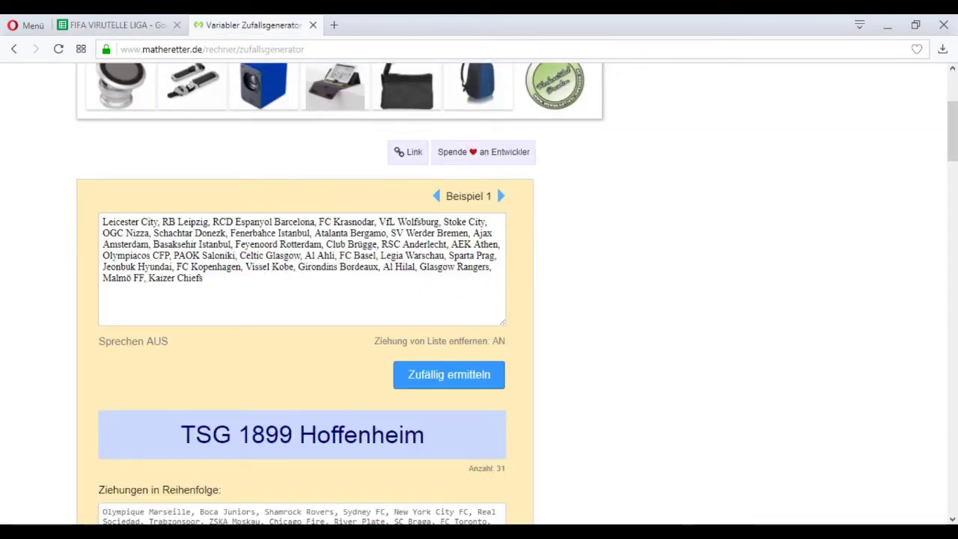
click(449, 375)
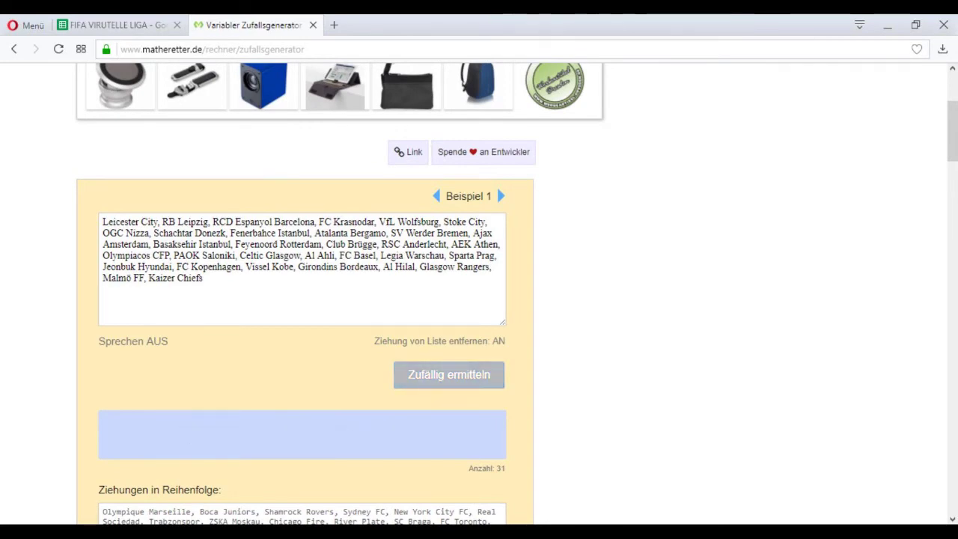
click(116, 24)
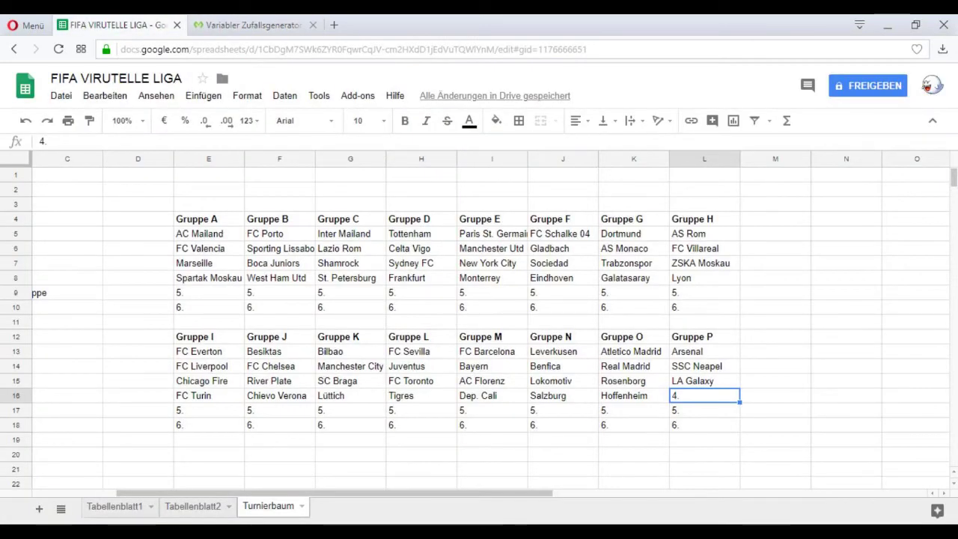
text(FC Basel)
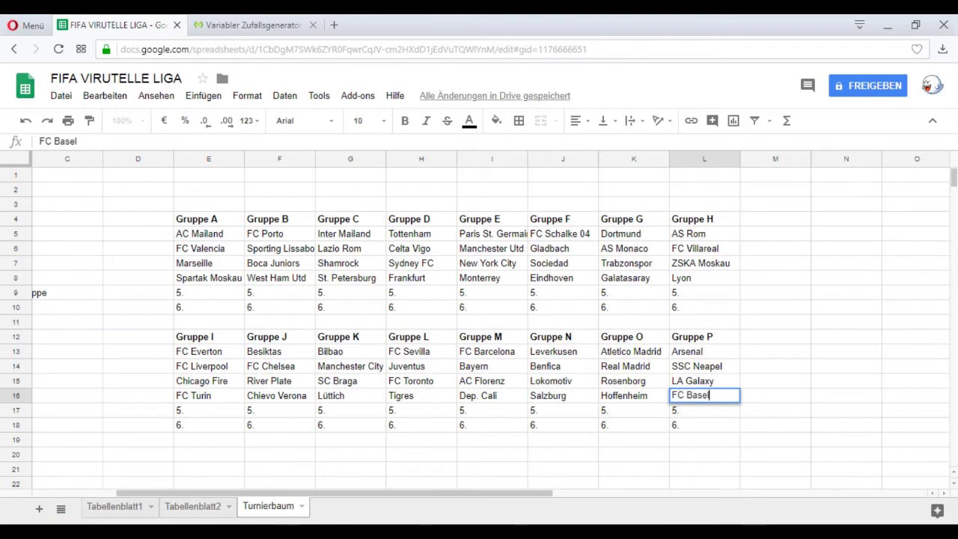
key(Return)
click(847, 381)
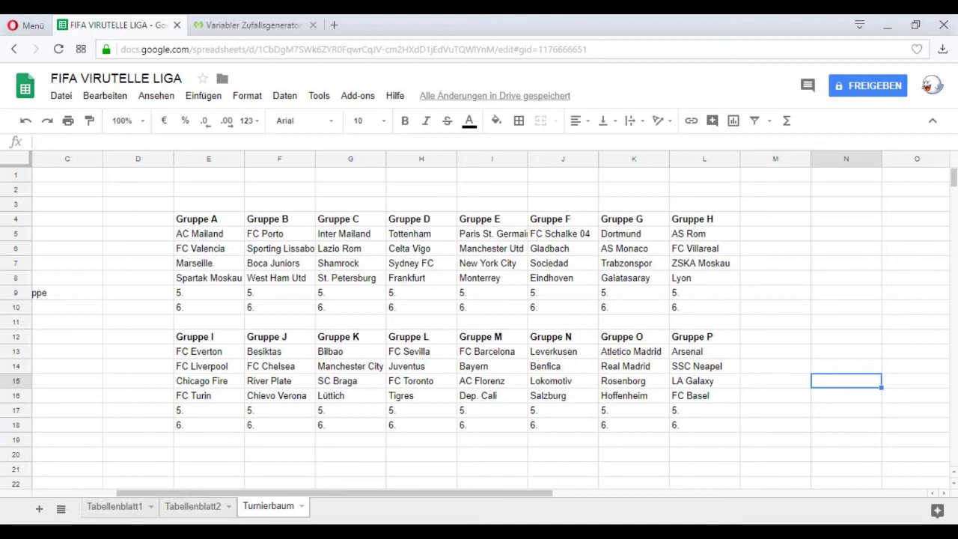
Draw the next random team in the Zufallsgenerator and enter it as Kopenhagen in the fifth slot of Gruppe A
click(209, 293)
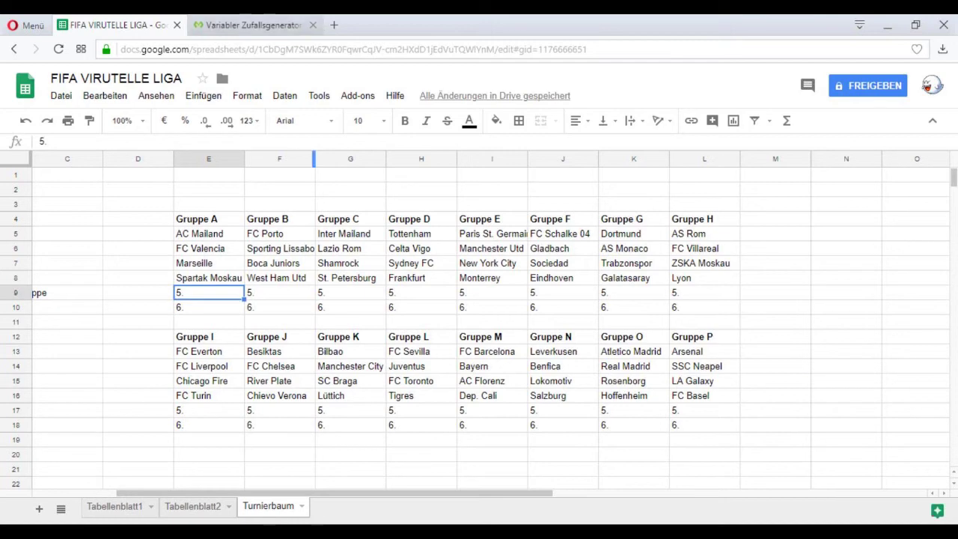
click(254, 25)
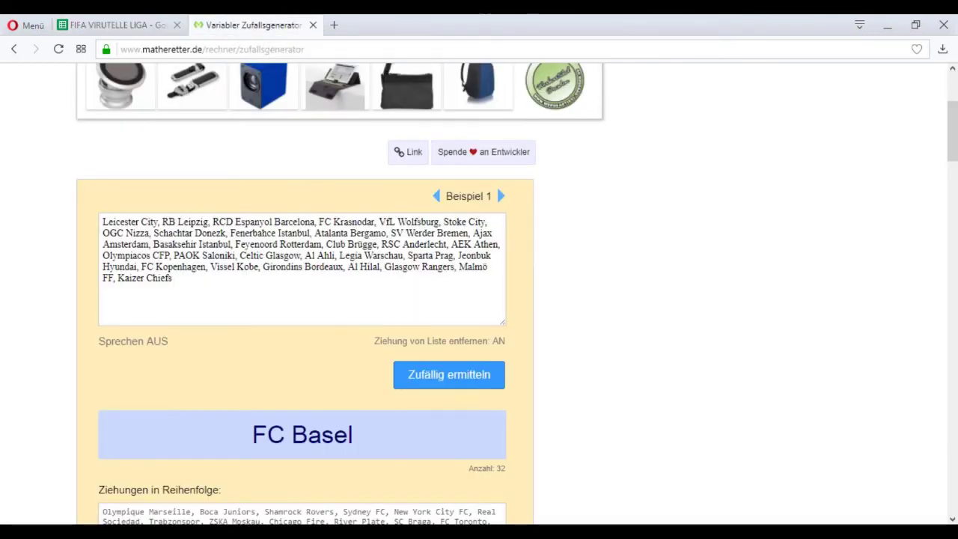
click(449, 375)
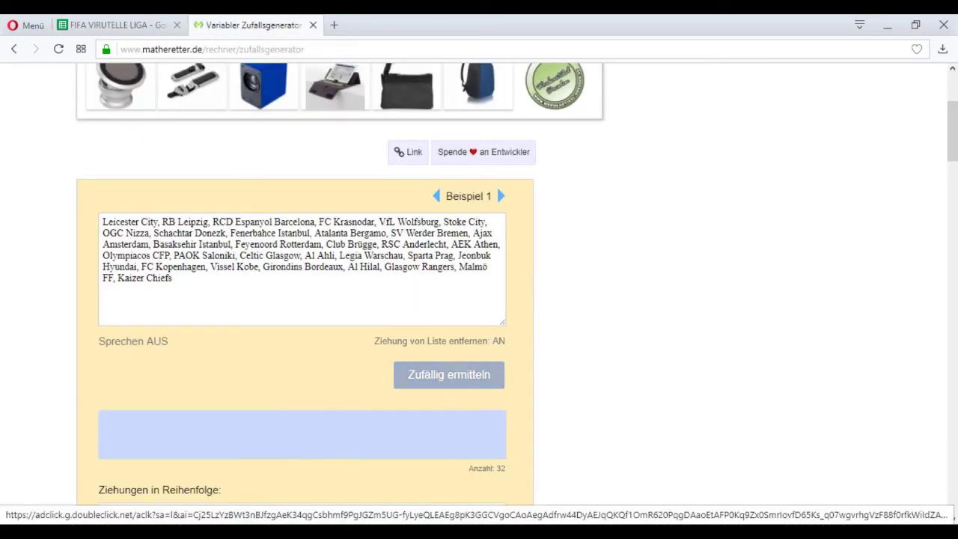
click(118, 25)
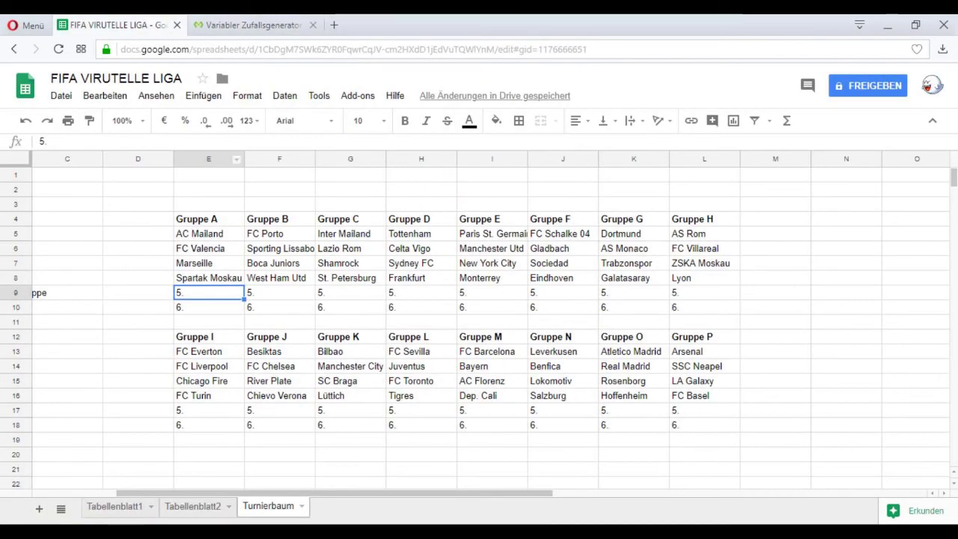
text(Kope)
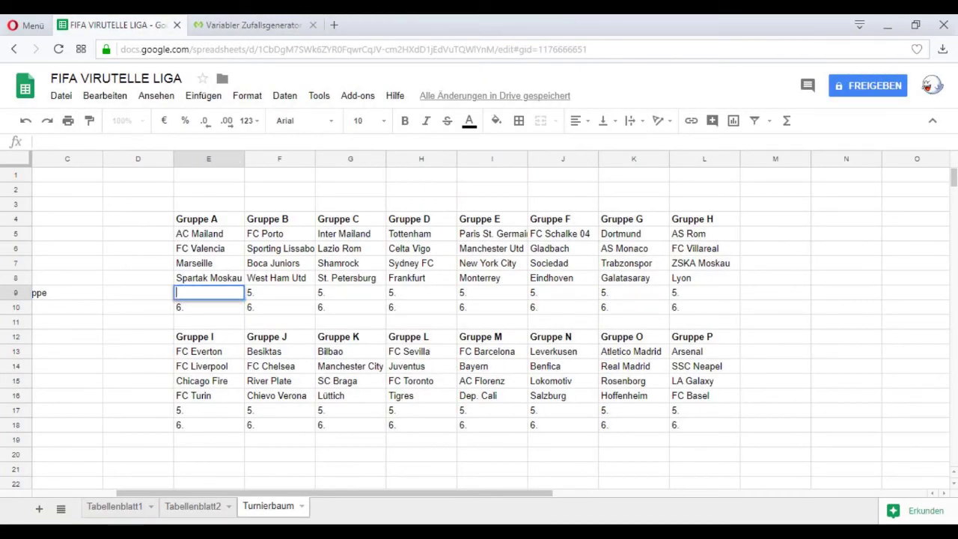
text(nhagen)
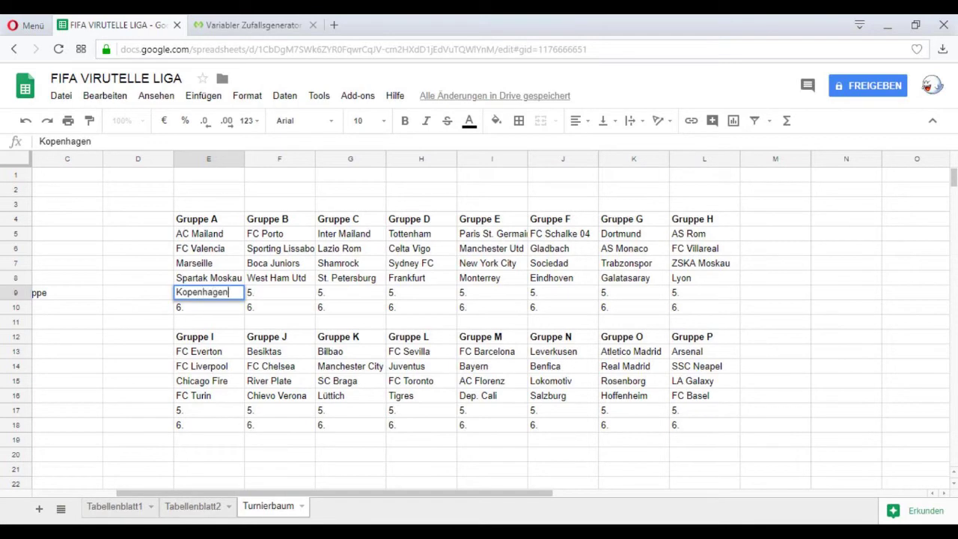
key(Tab)
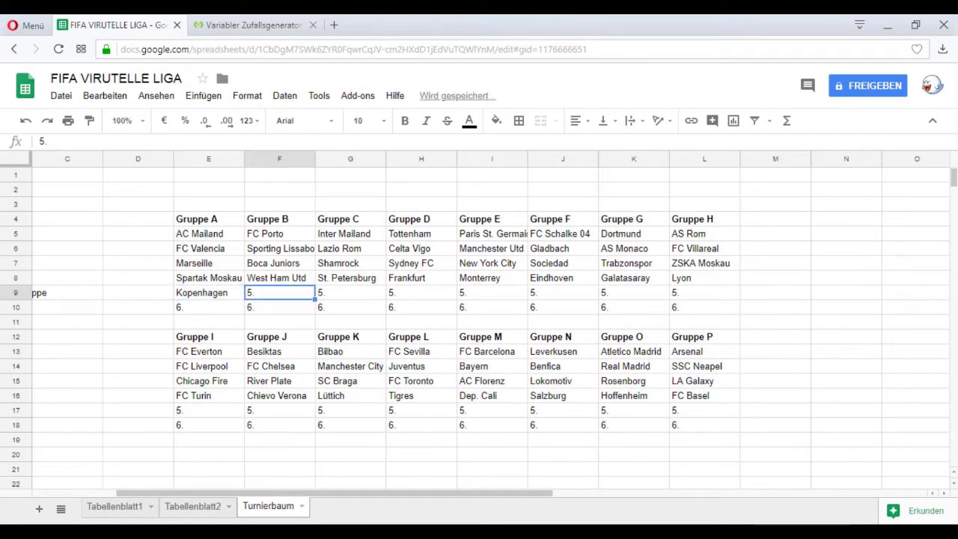
Draw the next random team in the Zufallsgenerator and enter it as Donezk in the fifth slot of Gruppe B
click(253, 25)
click(449, 375)
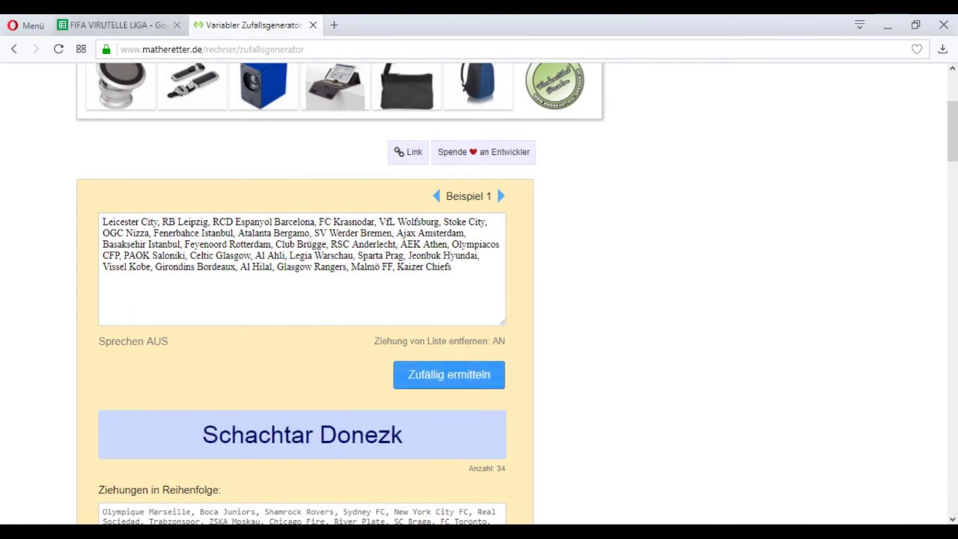
key(ctrl+Tab)
key(Return)
key(BackSpace)
key(BackSpace)
text(Donezk)
key(Tab)
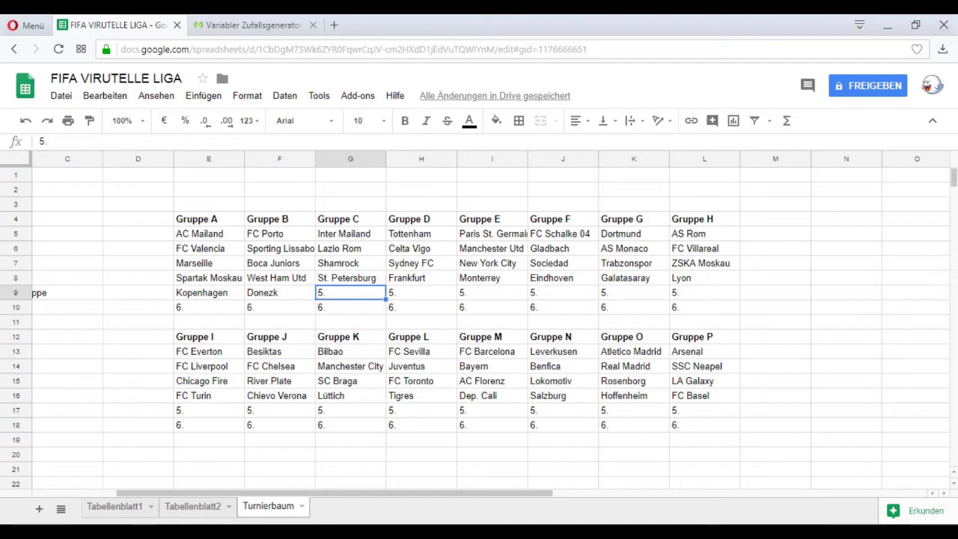
Draw the next random team in the Zufallsgenerator and enter it as Jeonbuk in the fifth slot of Gruppe C
key(ctrl+Tab)
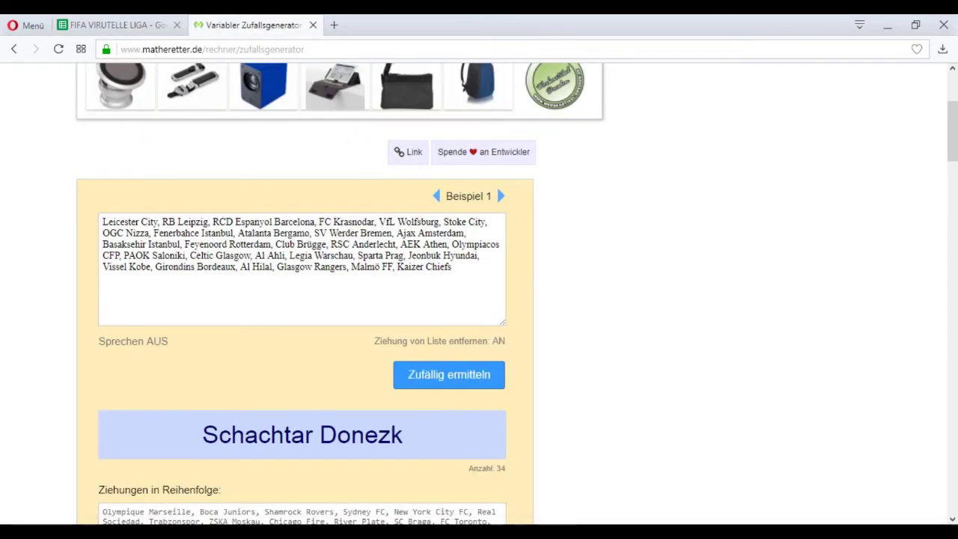
click(449, 375)
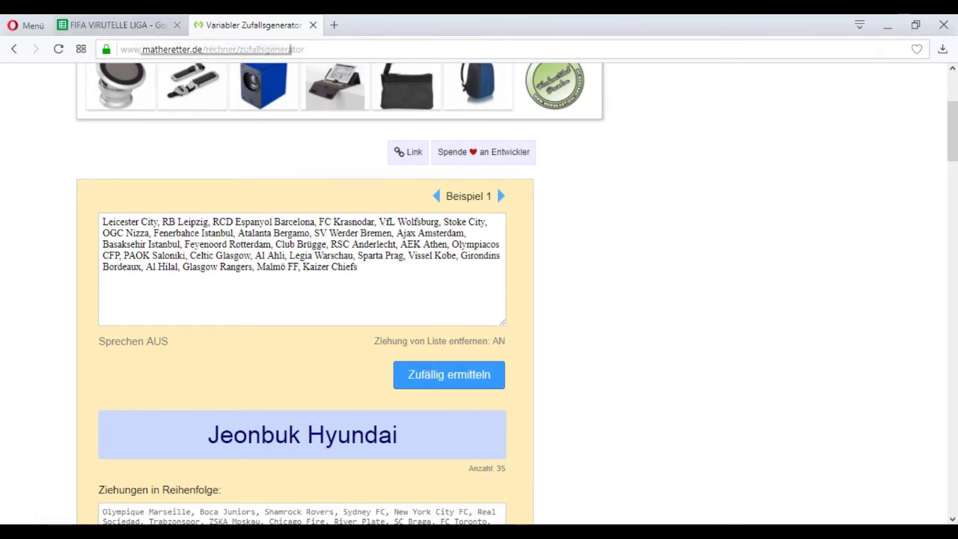
key(ctrl+Tab)
text(Je)
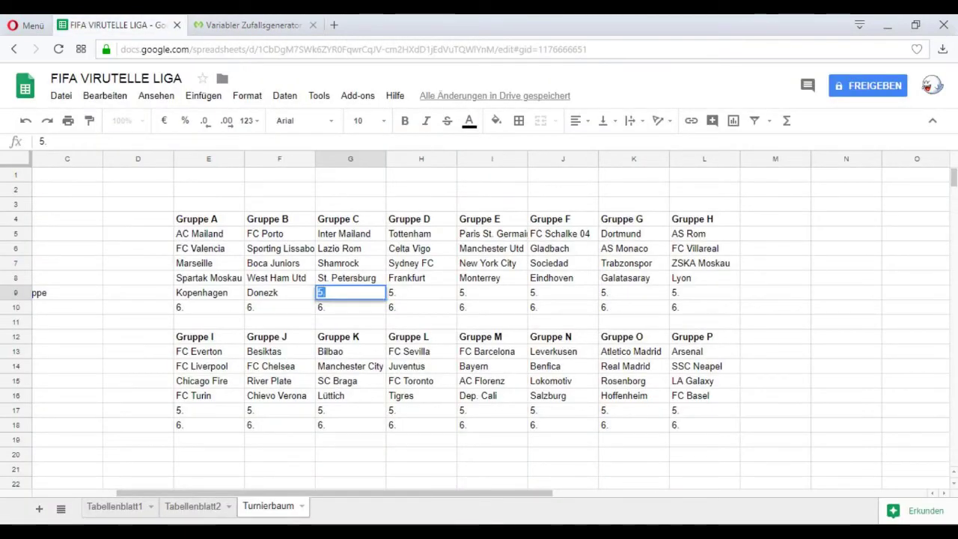
text(onbuk)
key(Tab)
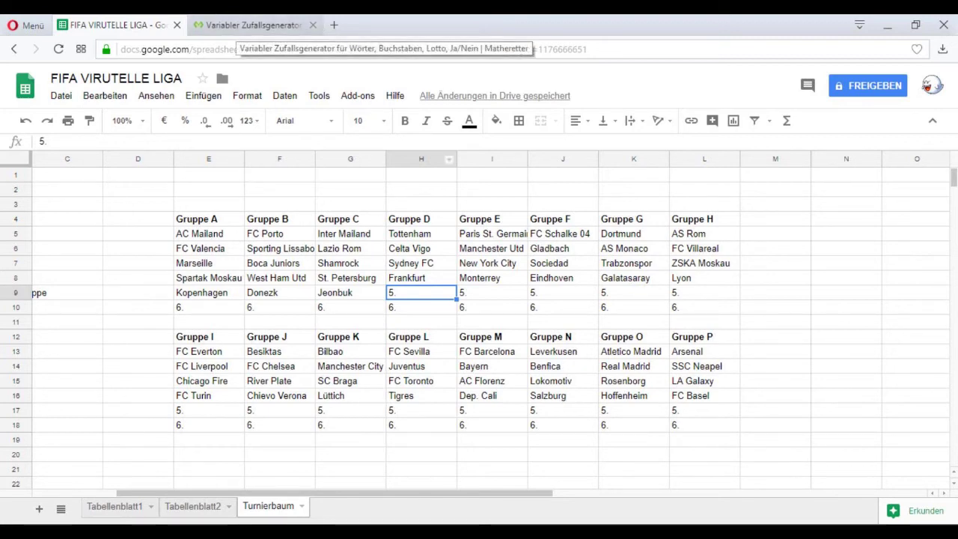
Draw the next random team in the Zufallsgenerator and enter it as Rangers in the fifth slot of Gruppe D
click(247, 24)
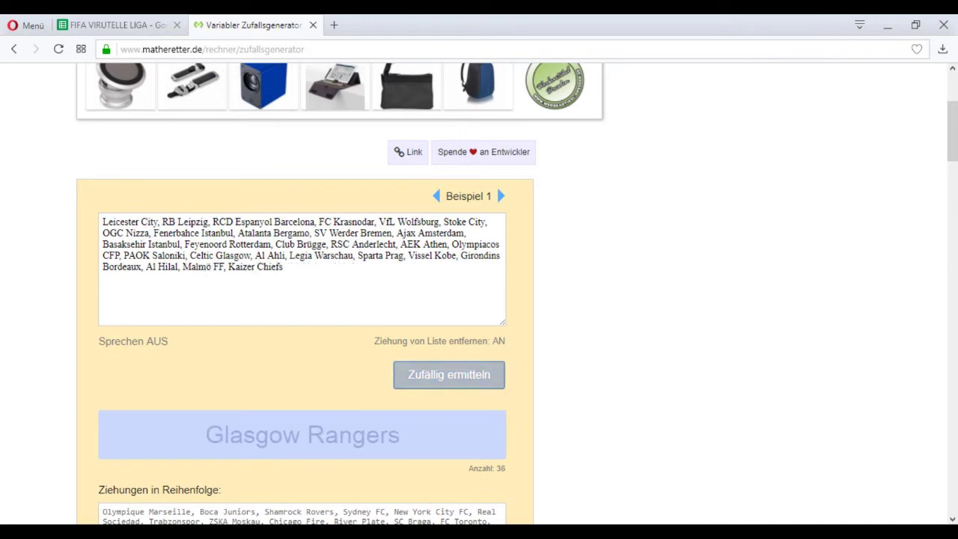
click(113, 25)
text(Rangers)
key(Tab)
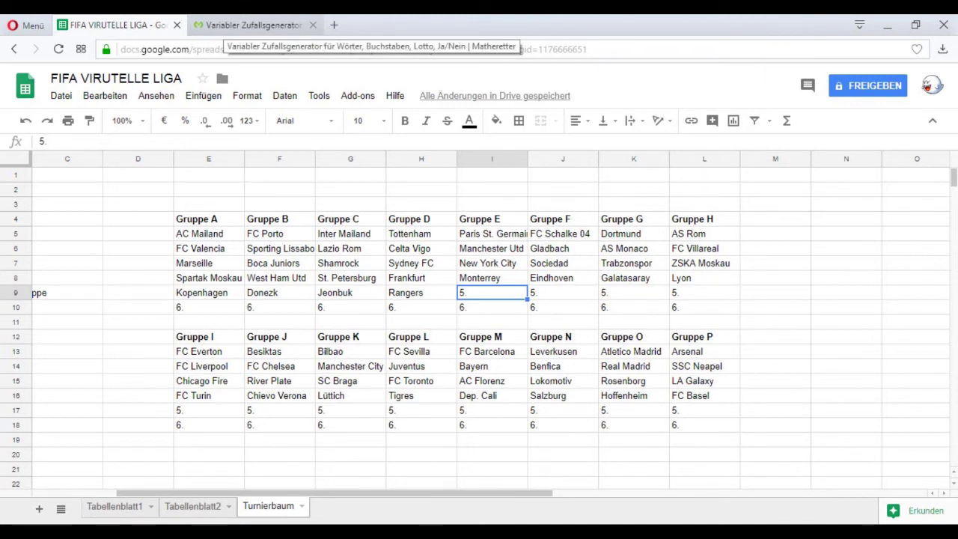
Draw the next random team in the Zufallsgenerator and enter it as Atalanta in the fifth slot of Gruppe E
click(225, 26)
click(449, 375)
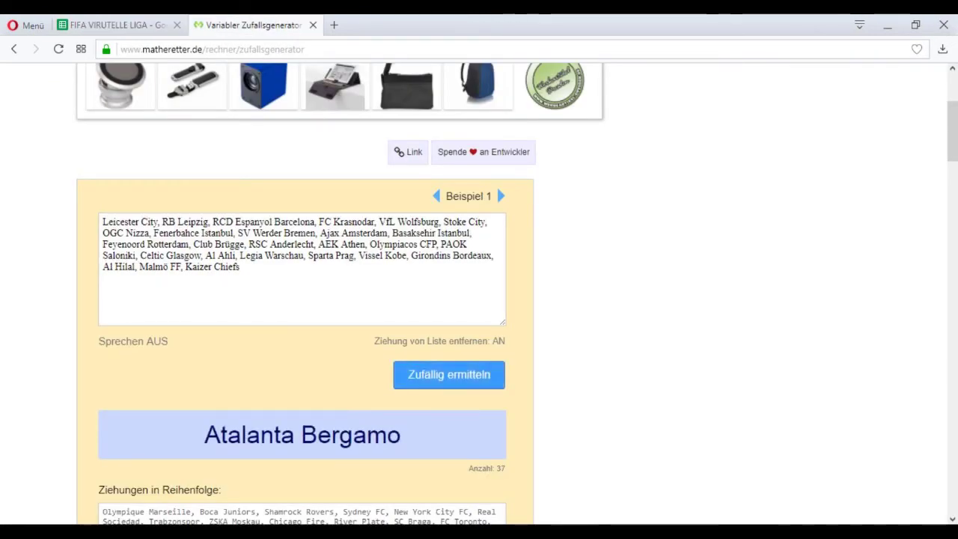
click(83, 26)
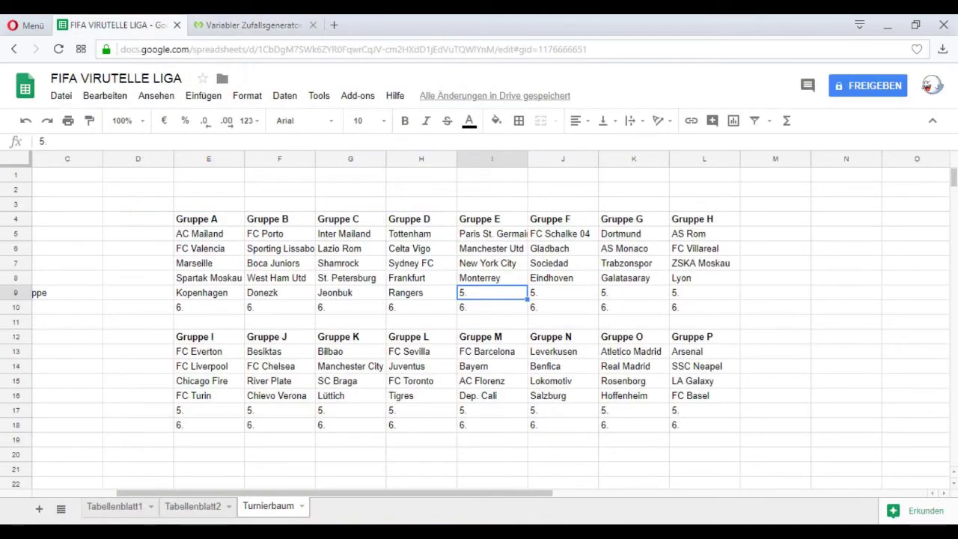
text(Atalant)
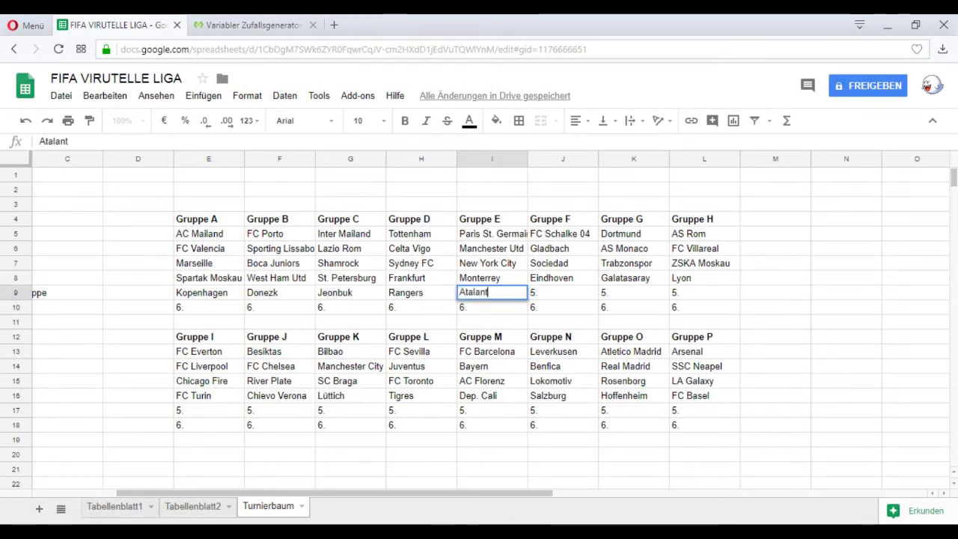
text(a)
key(Tab)
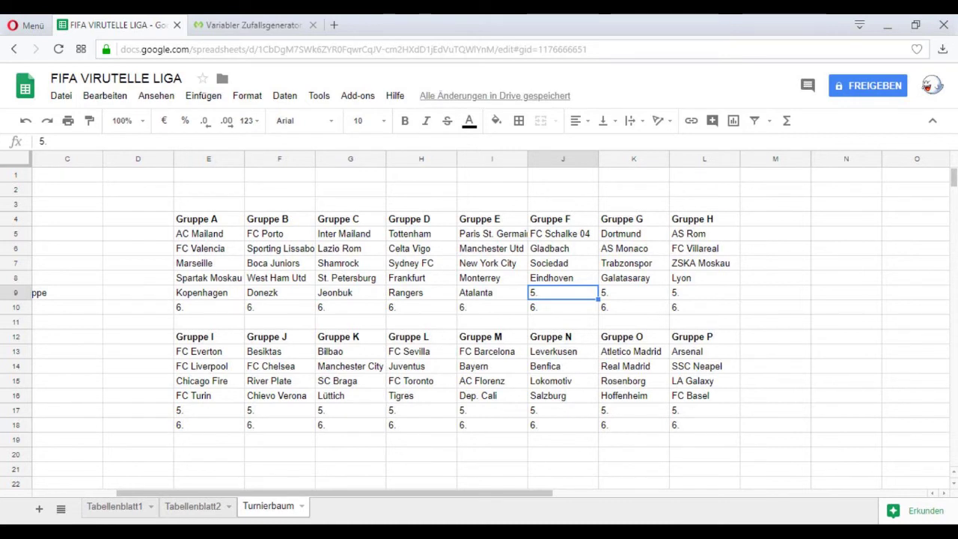
Draw the next random team in the Zufallsgenerator and enter it as Nizza in the fifth slot of Gruppe F
click(253, 25)
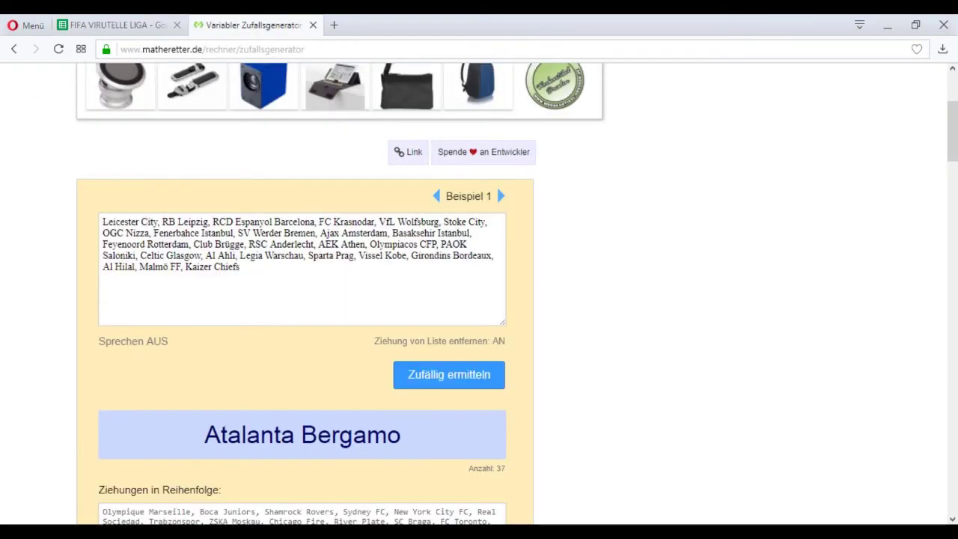
click(450, 375)
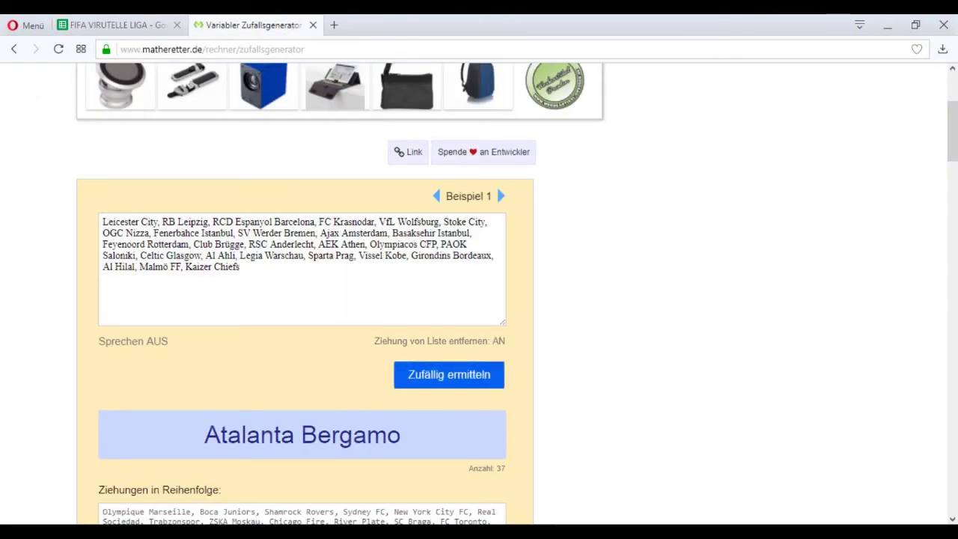
key(ctrl+Tab)
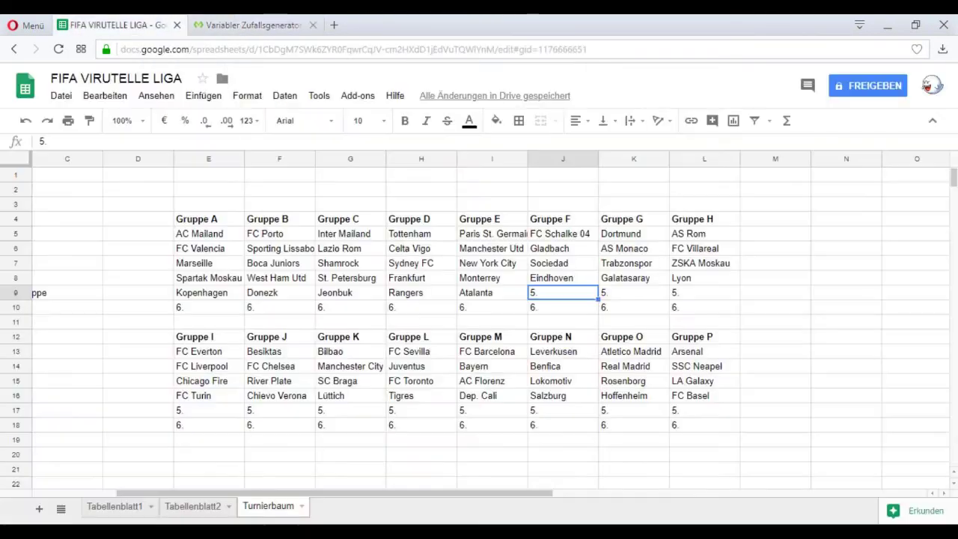
text(Nizza)
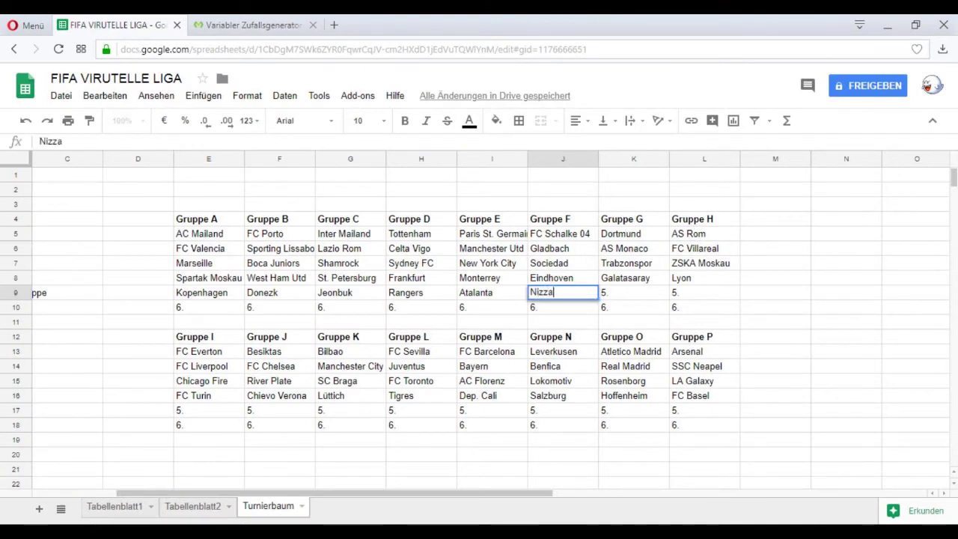
key(Tab)
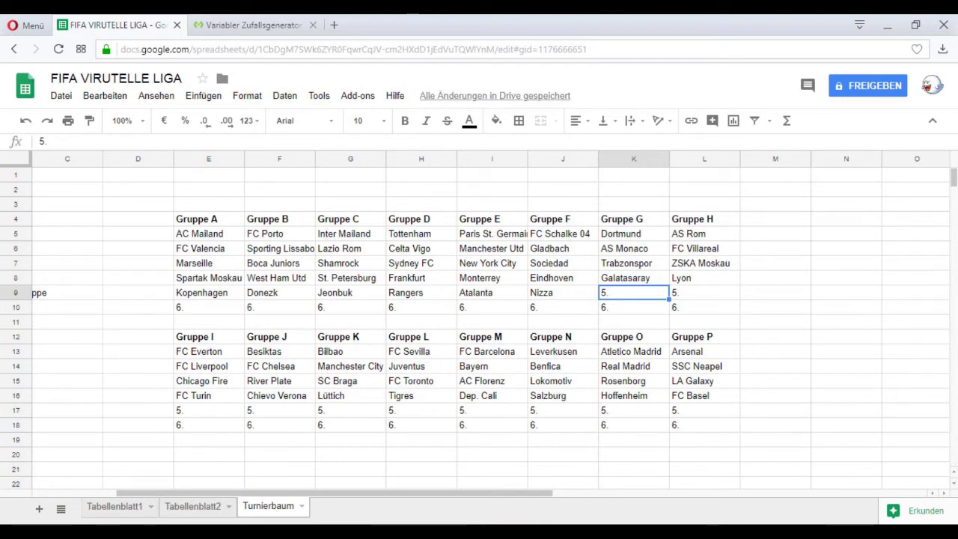
Draw the next random team in the Zufallsgenerator and enter it as Werder Bremen in the fifth slot of Gruppe G
key(ctrl+Tab)
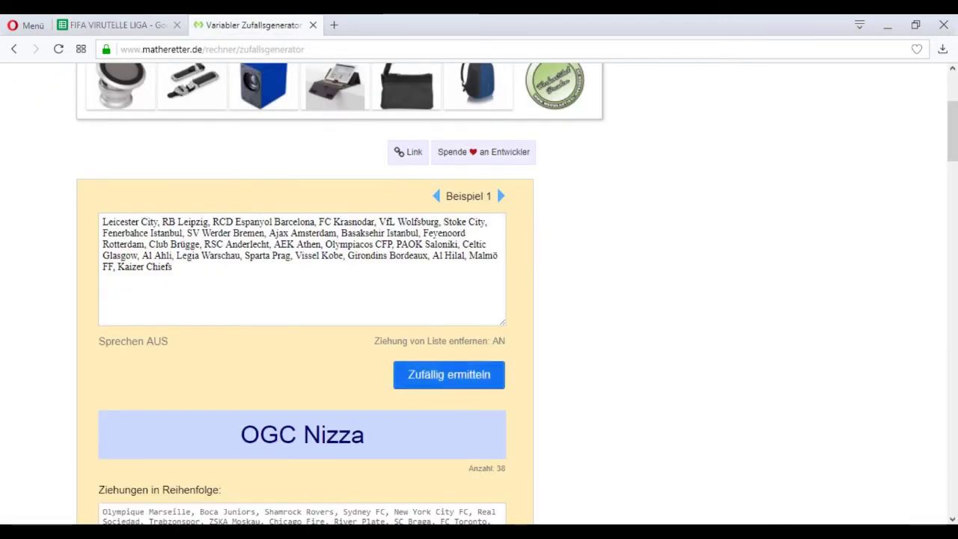
click(449, 375)
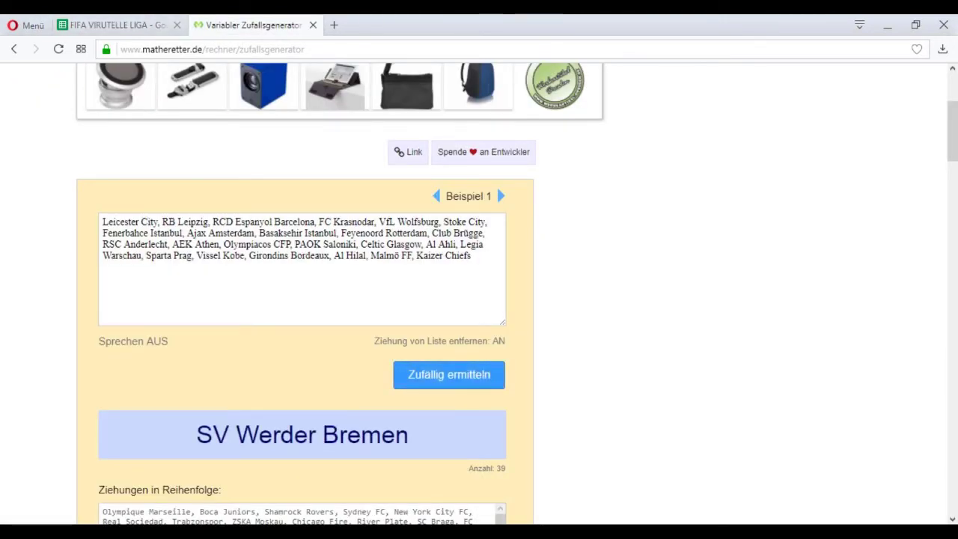
key(ctrl+Tab)
key(Return)
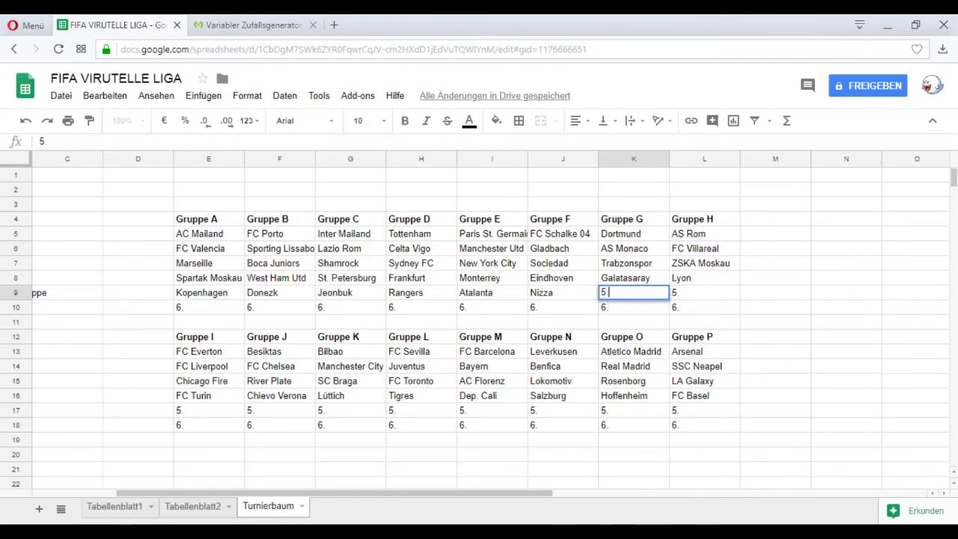
key(BackSpace)
key(BackSpace)
text(Werd)
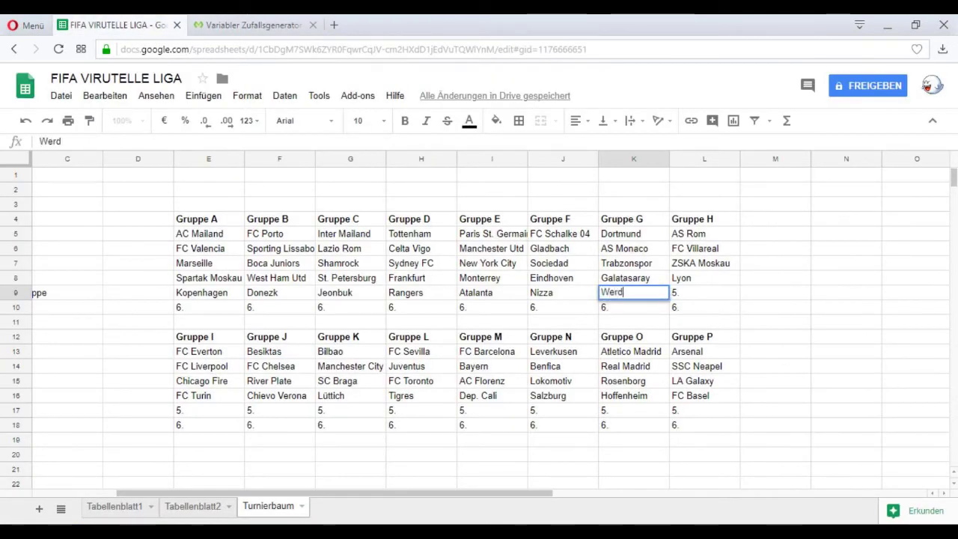
text(er Bremen)
key(Tab)
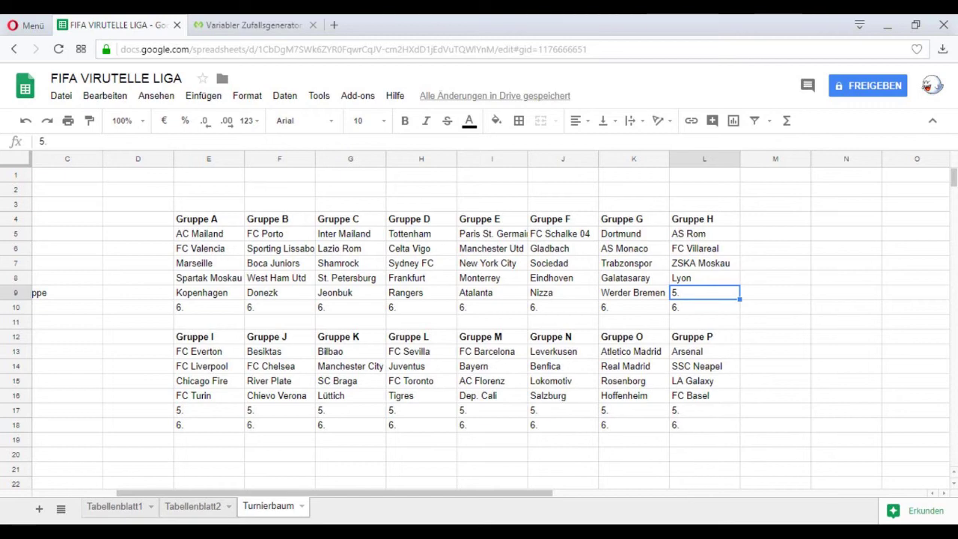
Draw the next random team in the Zufallsgenerator and enter it as Celtic in the fifth slot of Gruppe H
click(253, 26)
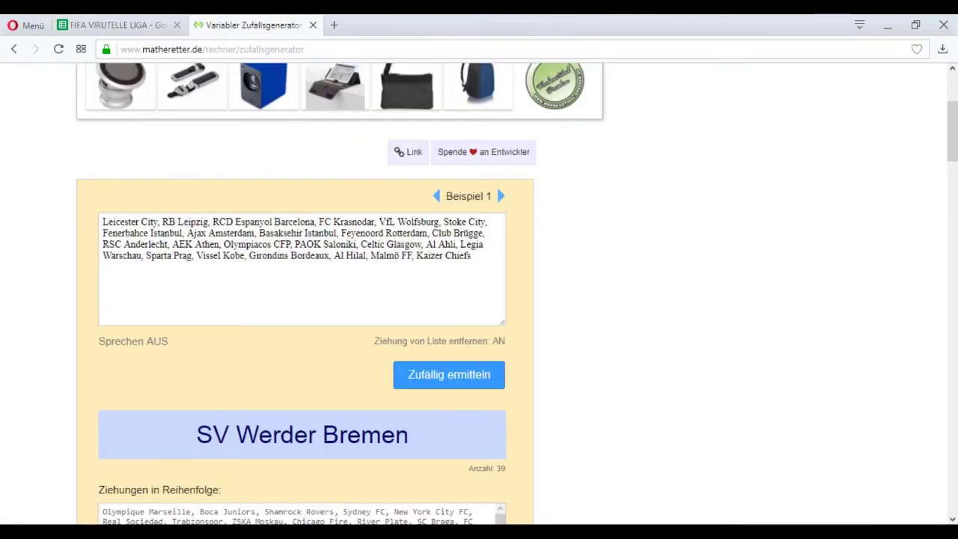
click(449, 375)
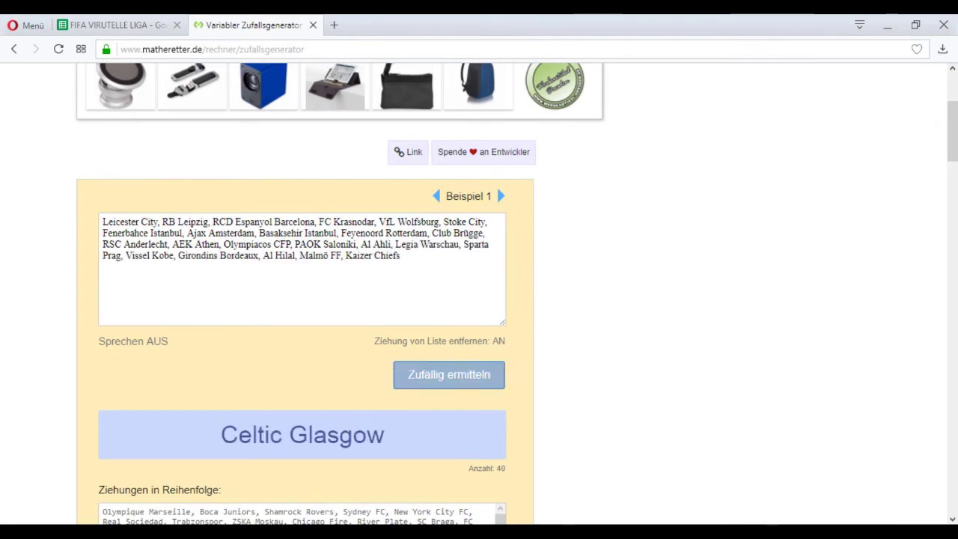
click(118, 26)
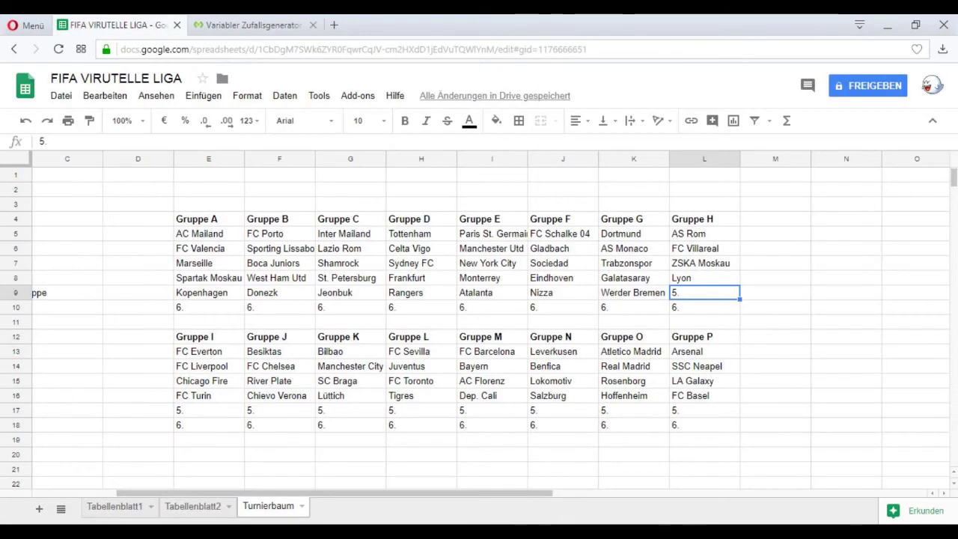
triple_click(700, 292)
text(Celtic)
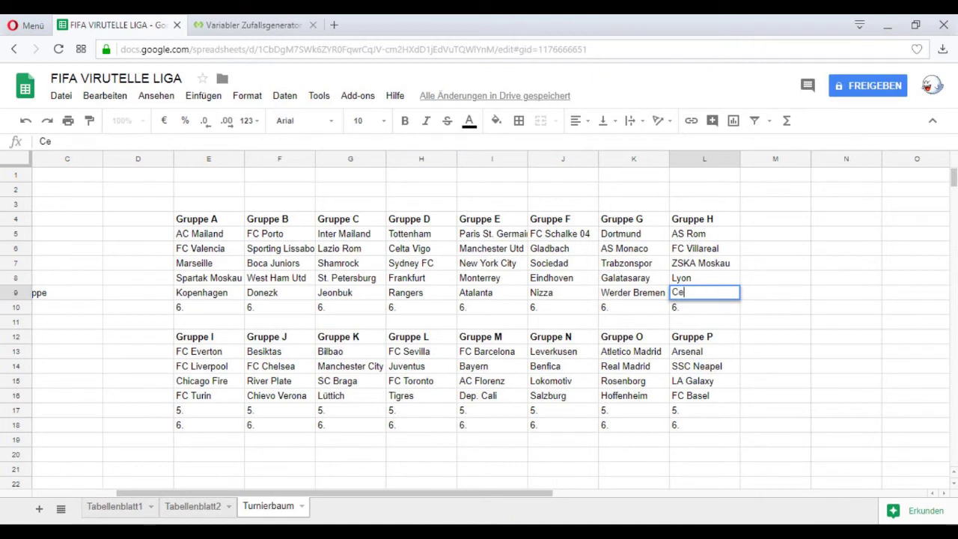
key(Return)
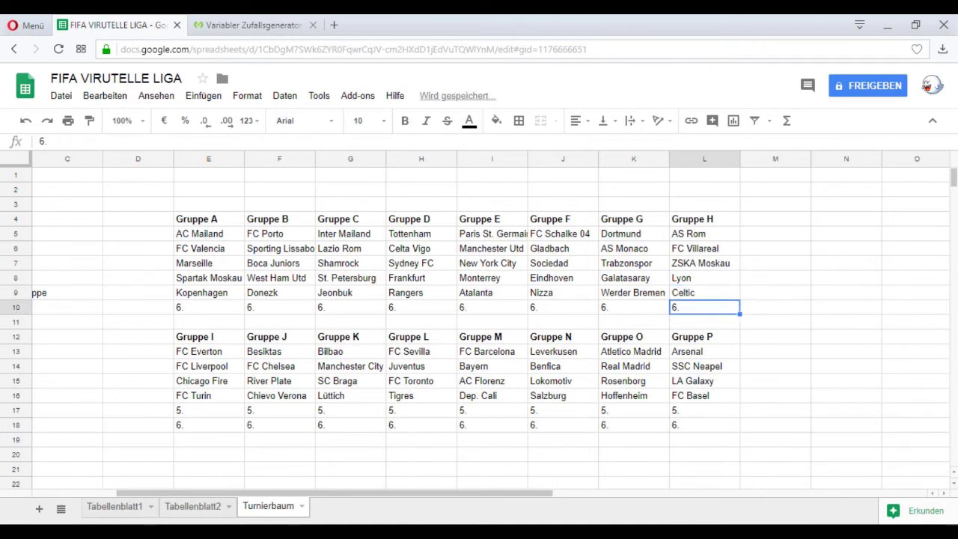
click(776, 279)
click(775, 293)
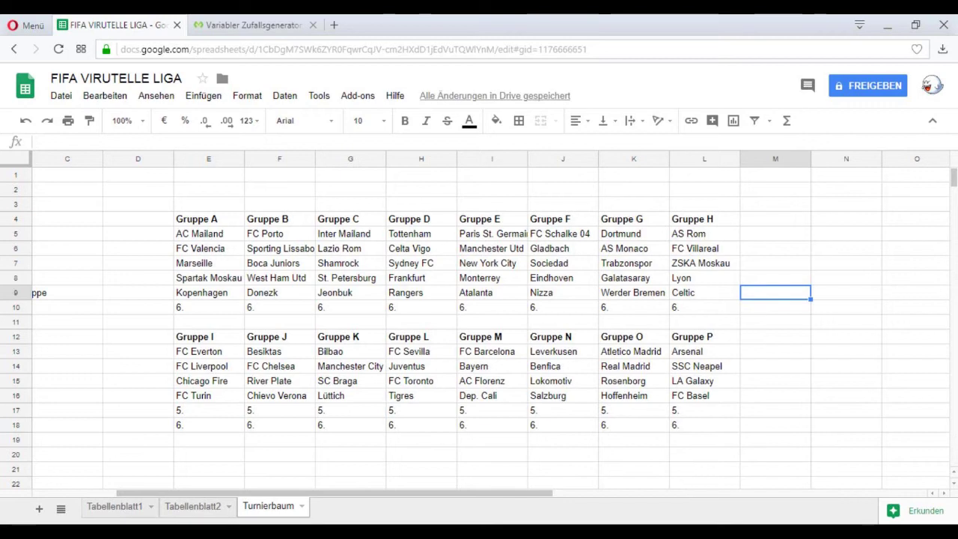
Draw the next random team in the Zufallsgenerator and enter it as Krasnodar in the fifth slot of Gruppe I
click(209, 411)
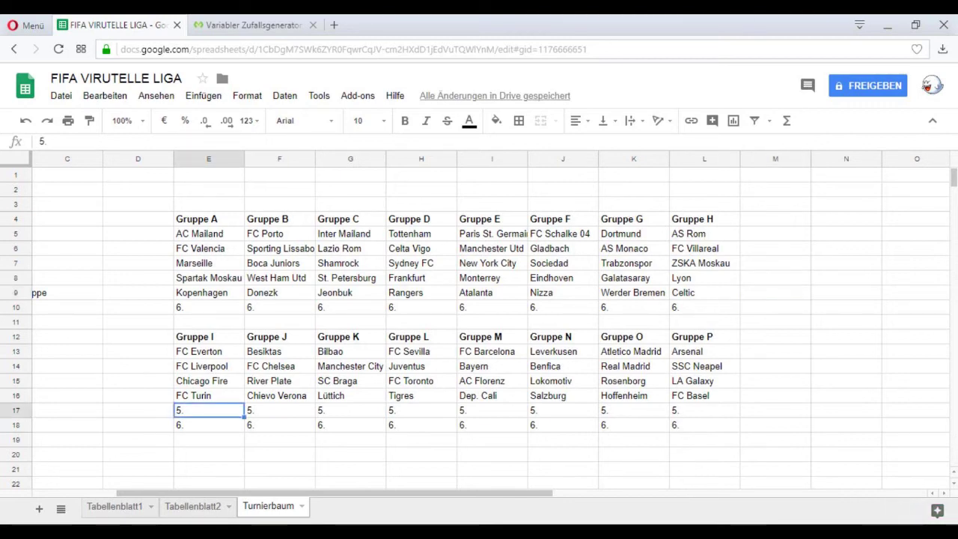
click(253, 25)
click(450, 375)
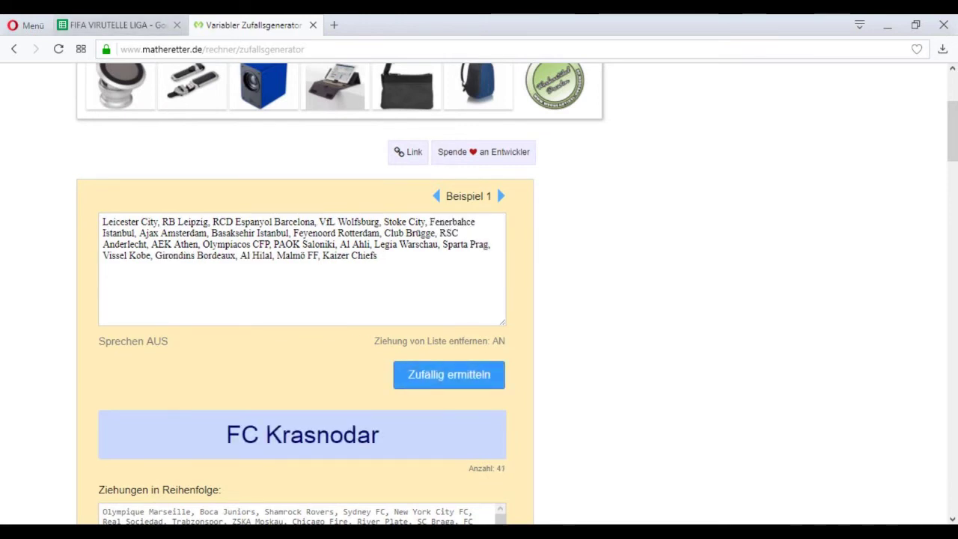
click(100, 25)
key(Return)
key(BackSpace)
key(BackSpace)
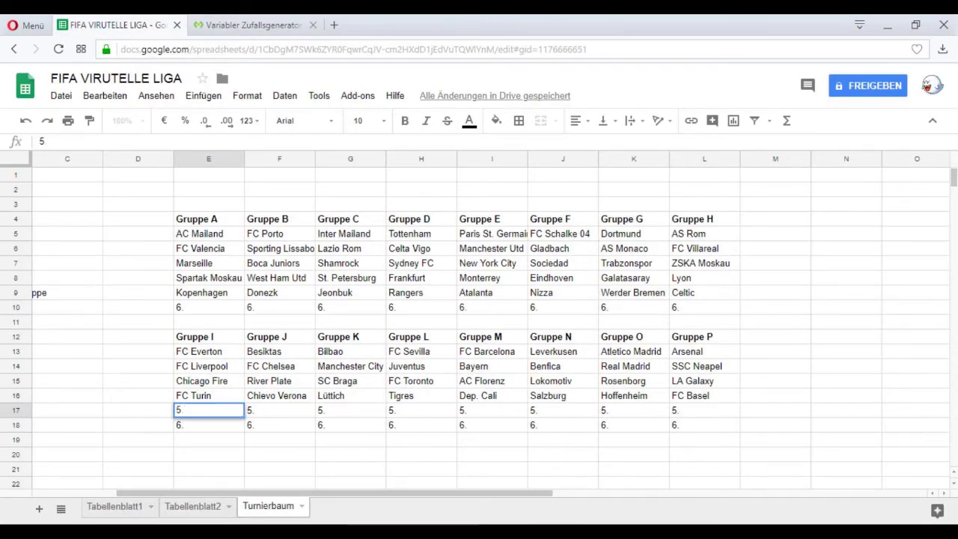
text(Krasnodar)
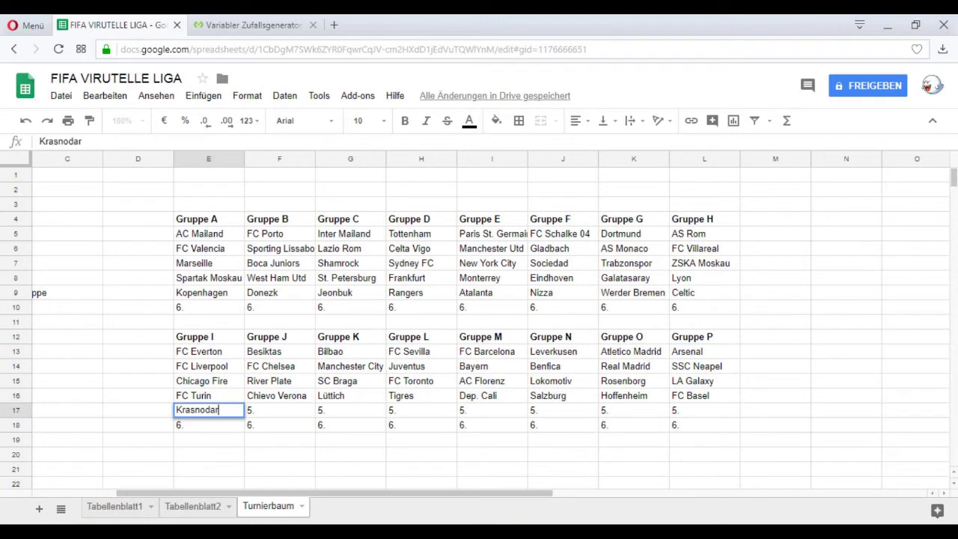
key(Tab)
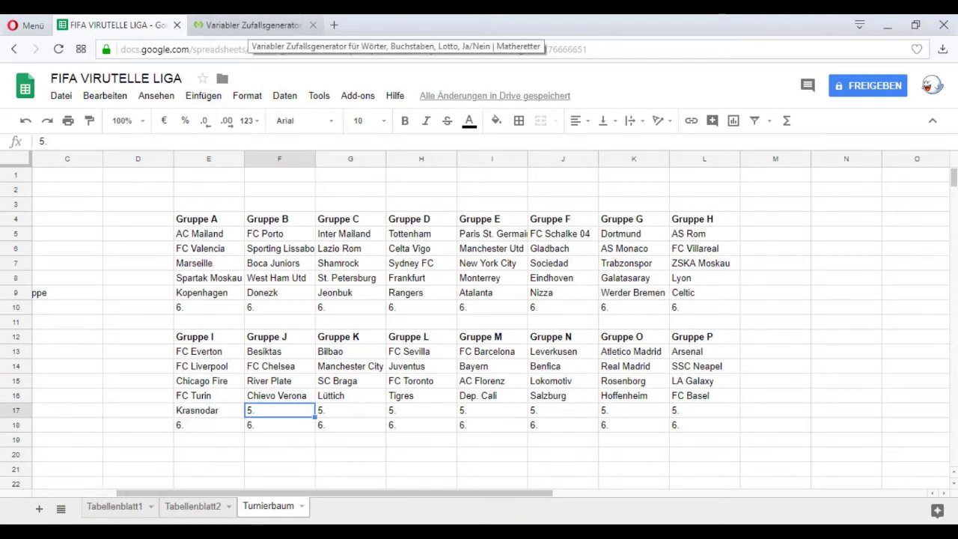
Draw the next random team in the Zufallsgenerator and enter it as Stoke City in the fifth slot of Gruppe J
click(251, 24)
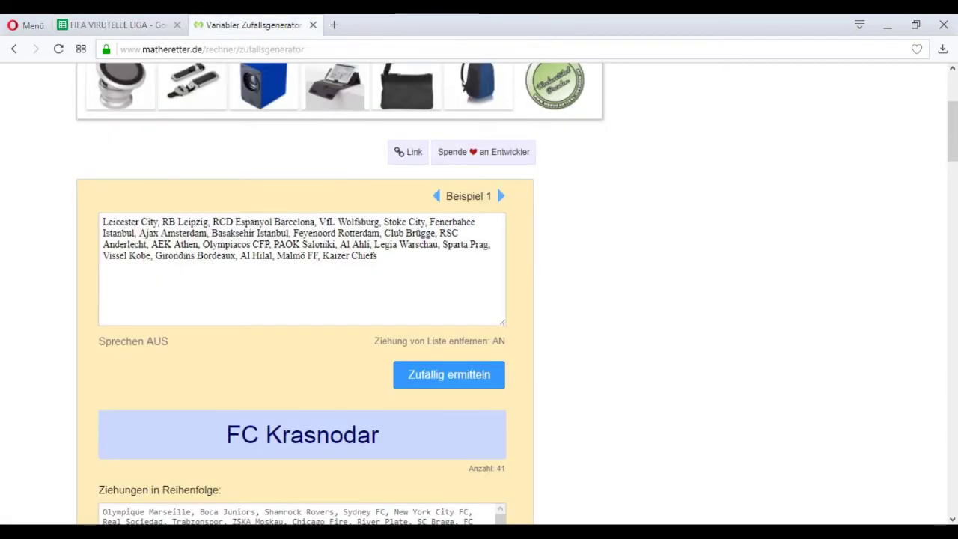
click(449, 375)
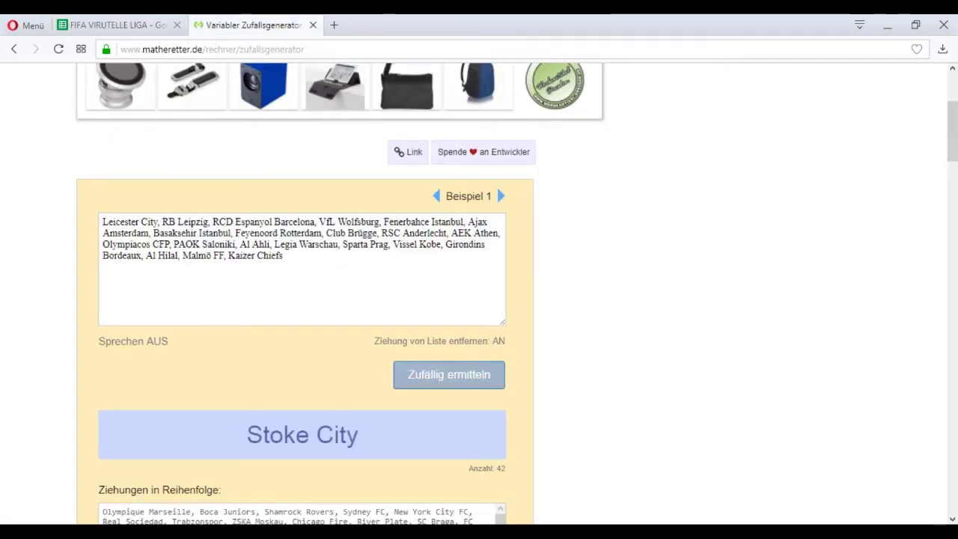
click(116, 24)
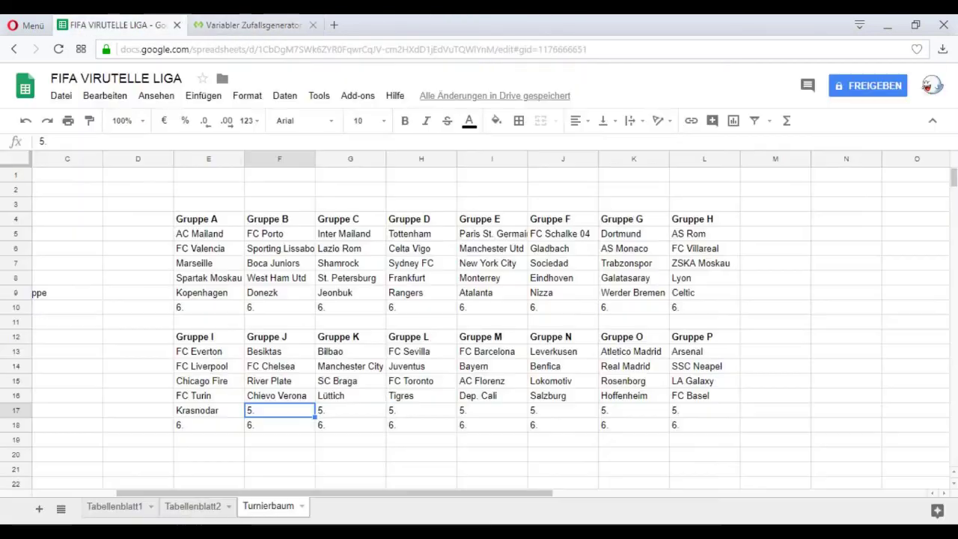
text(St)
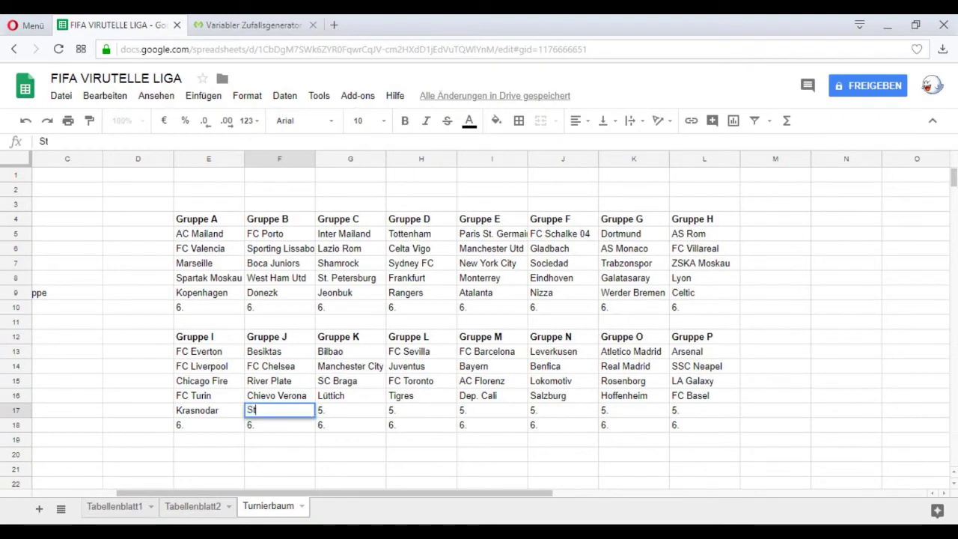
text(oke City)
key(Tab)
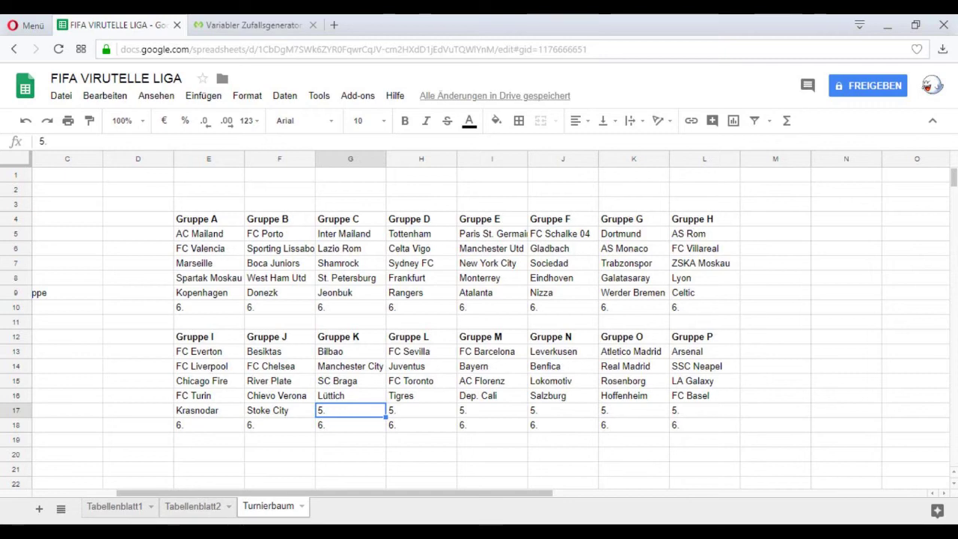
Draw the next random team in the Zufallsgenerator and enter it as Bordreaux in the fifth slot of Gruppe K
key(ctrl+Tab)
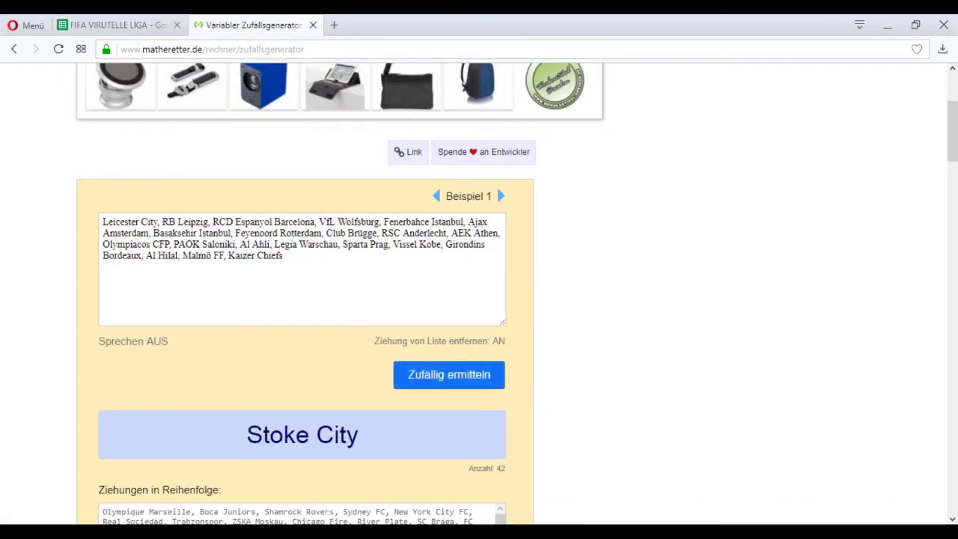
click(450, 375)
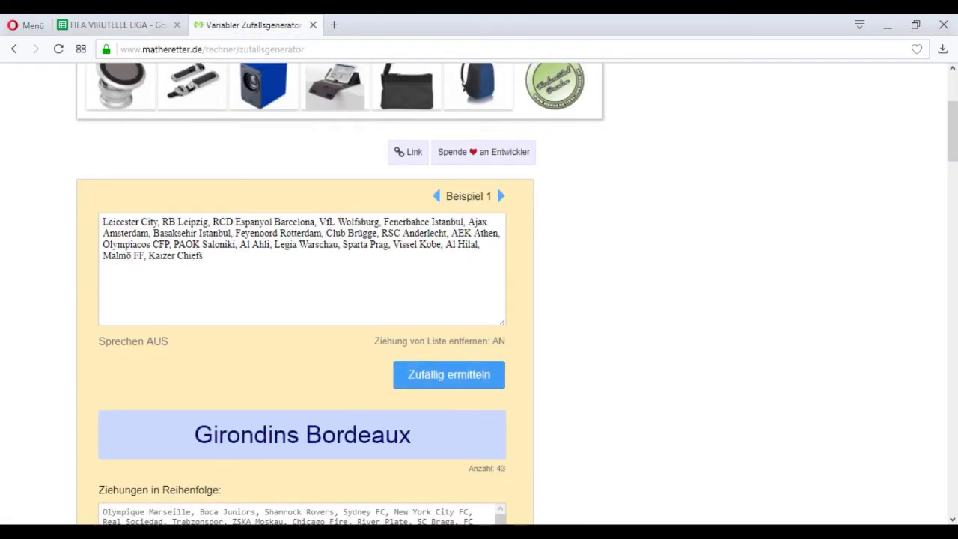
key(ctrl+Tab)
key(Return)
key(BackSpace)
key(BackSpace)
text(Bordreaux)
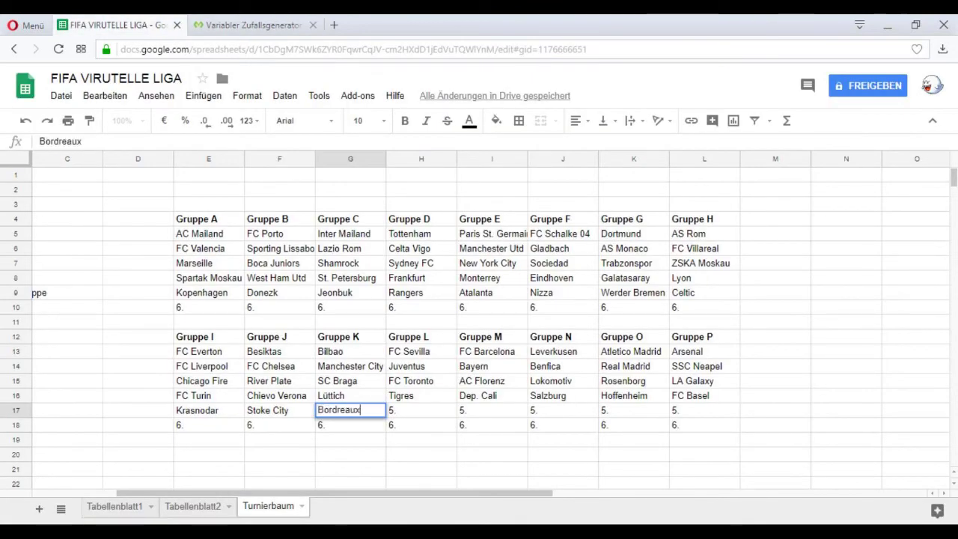
key(Return)
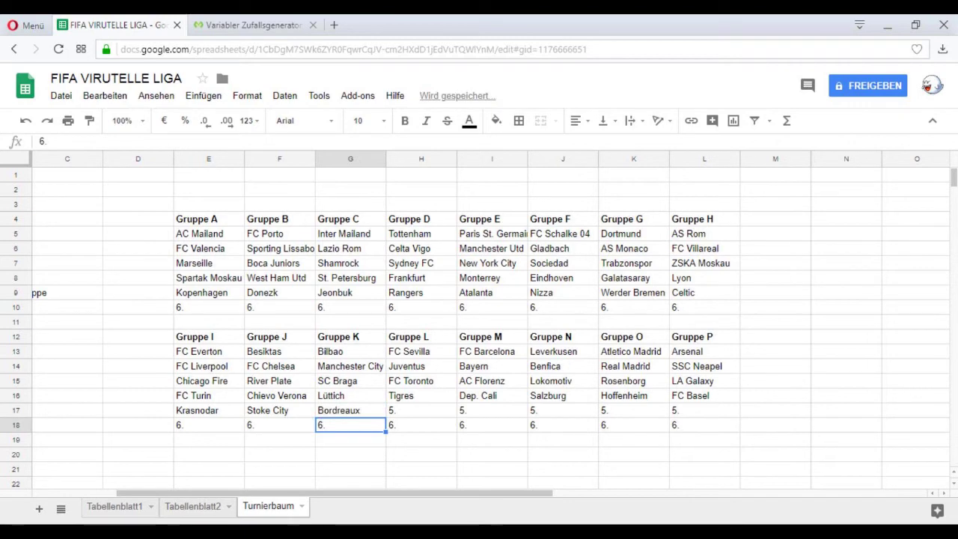
Draw the next random team in the Zufallsgenerator and enter it as Anderlecht in the fifth slot of Gruppe L
click(421, 411)
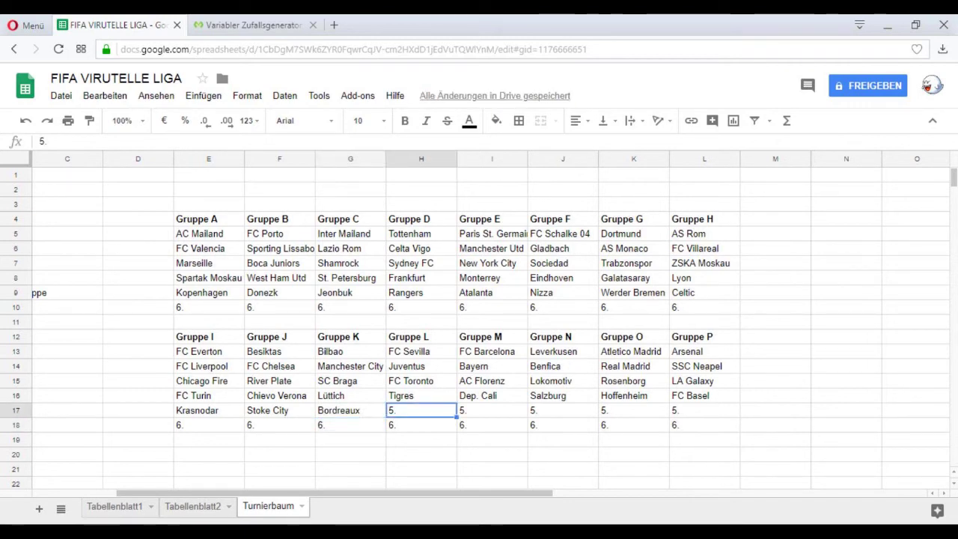
click(253, 25)
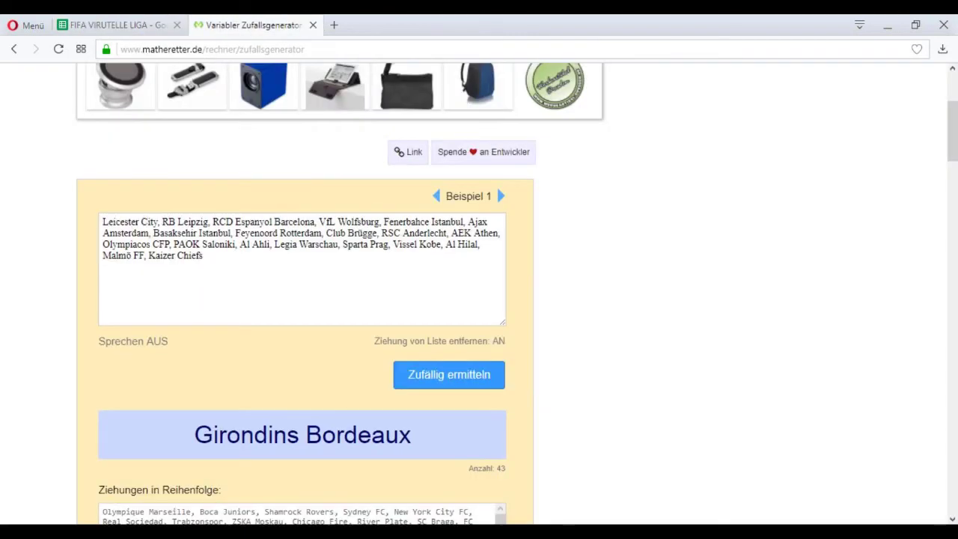
click(118, 25)
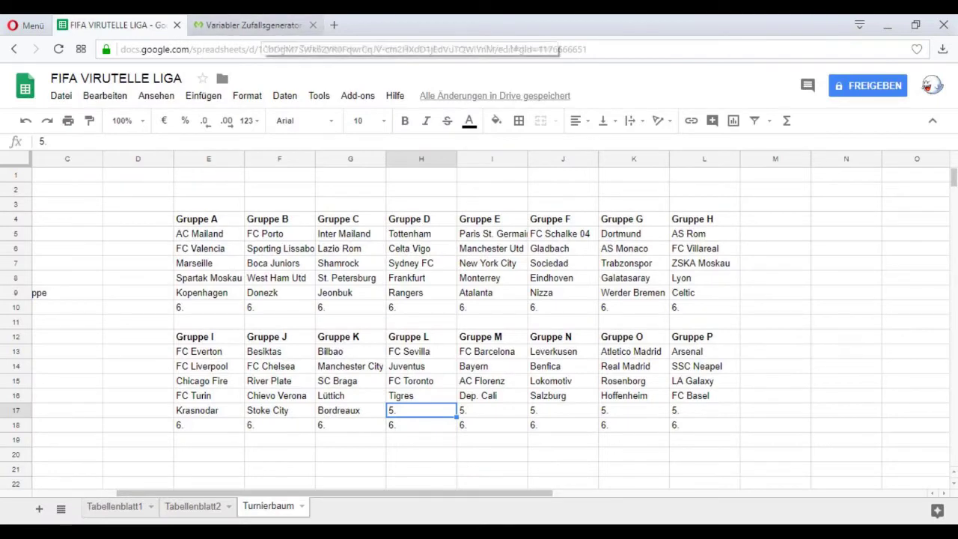
key(ctrl+Tab)
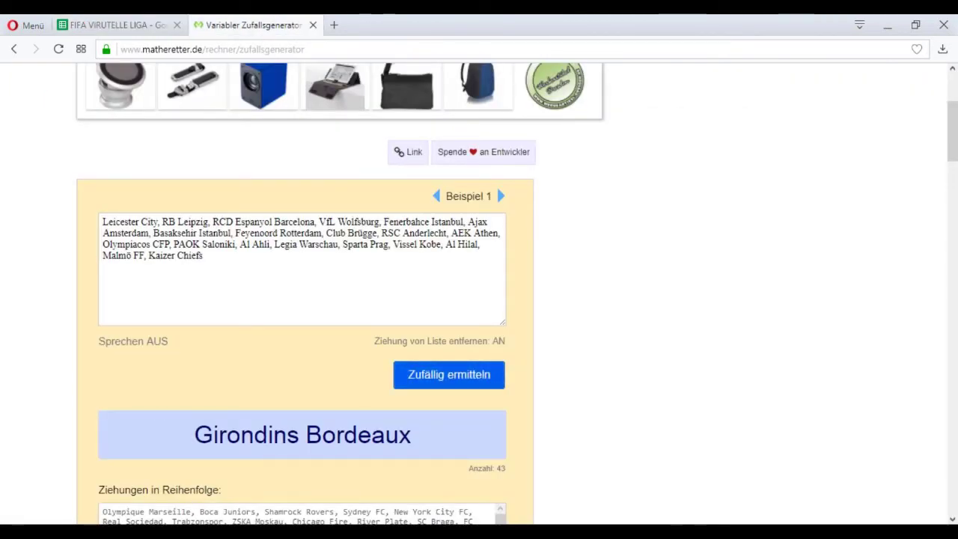
key(Return)
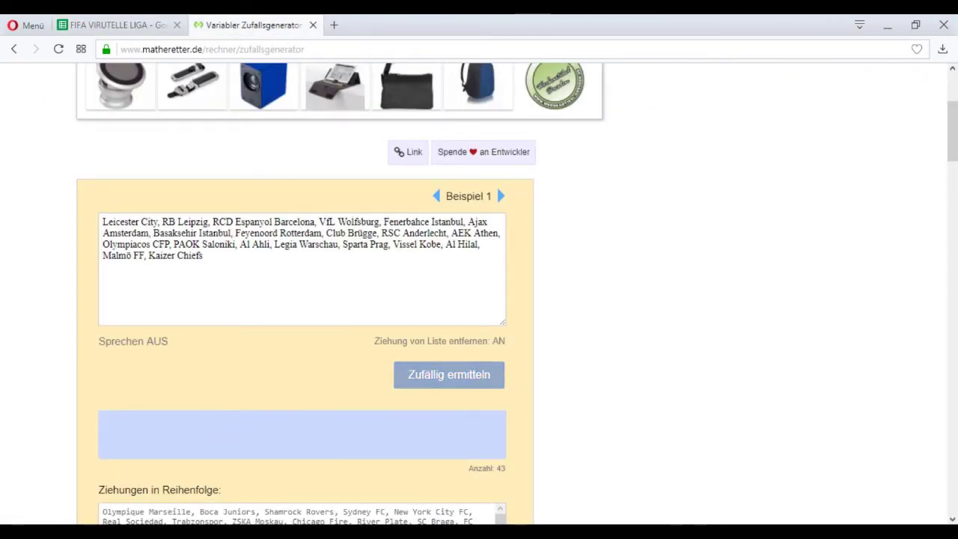
key(ctrl+Tab)
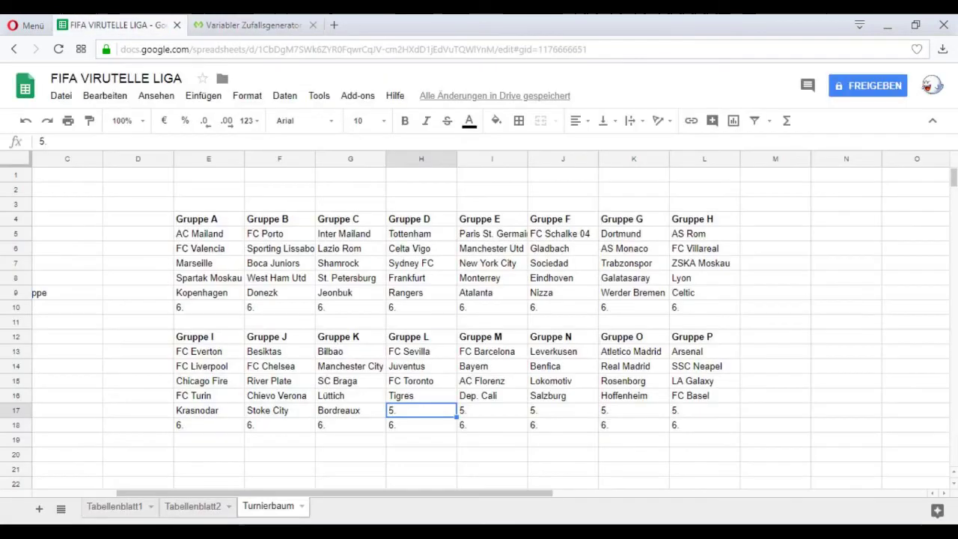
key(Return)
key(BackSpace)
key(BackSpace)
text(Anderlecht)
key(Tab)
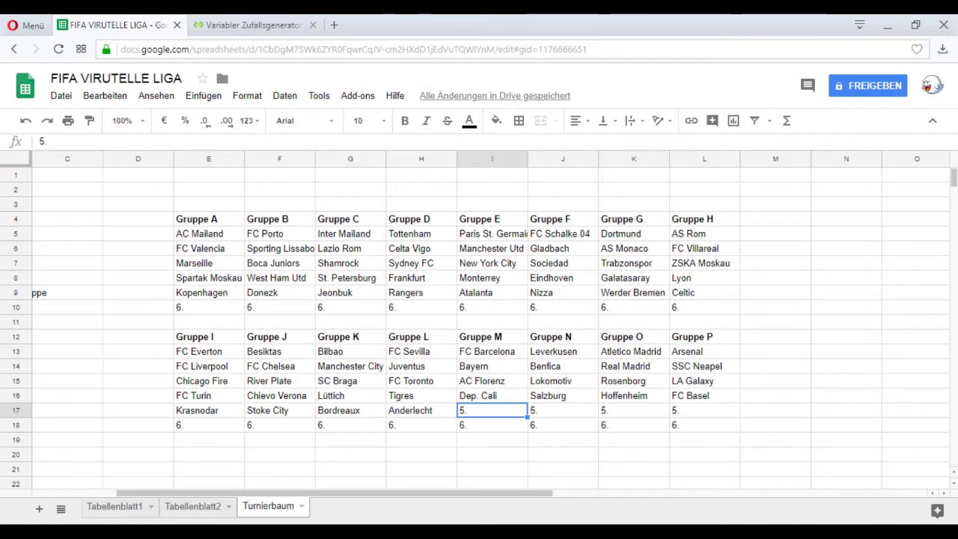
Draw the next random team in the Zufallsgenerator and enter it as PAOK in the fifth slot of Gruppe M
key(ctrl+Tab)
click(449, 375)
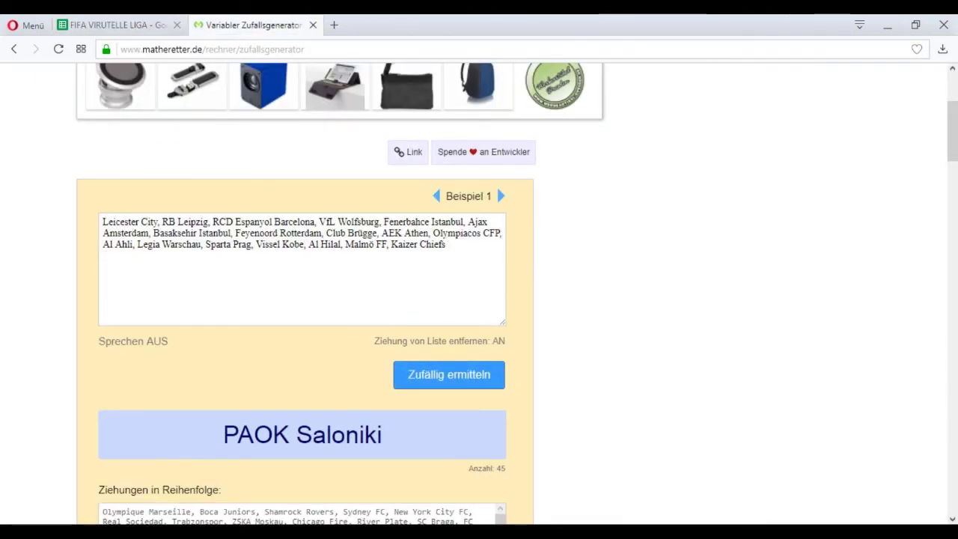
key(ctrl+Tab)
key(Return)
text(PAOK)
key(Tab)
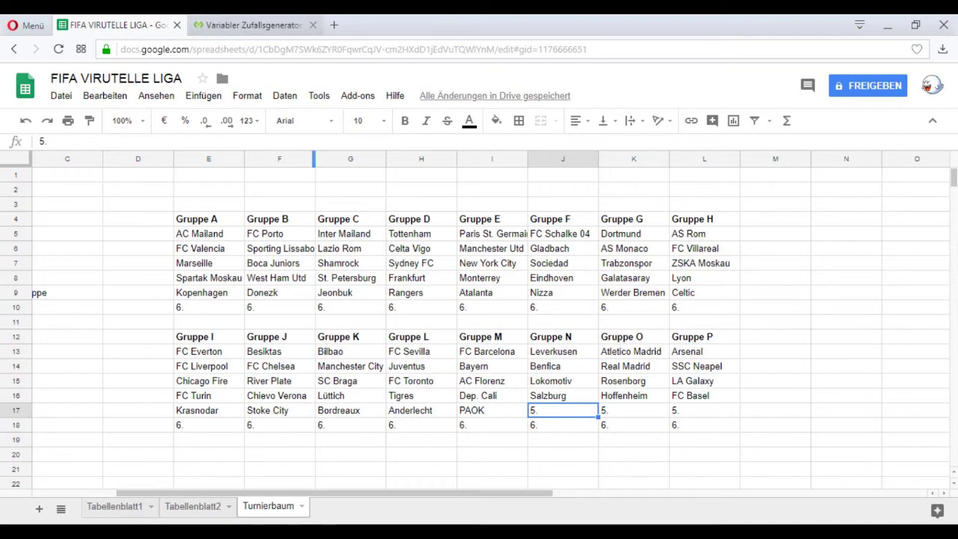
Draw the next random team in the Zufallsgenerator and enter it as Al Ahli in the fifth slot of Gruppe N
click(253, 26)
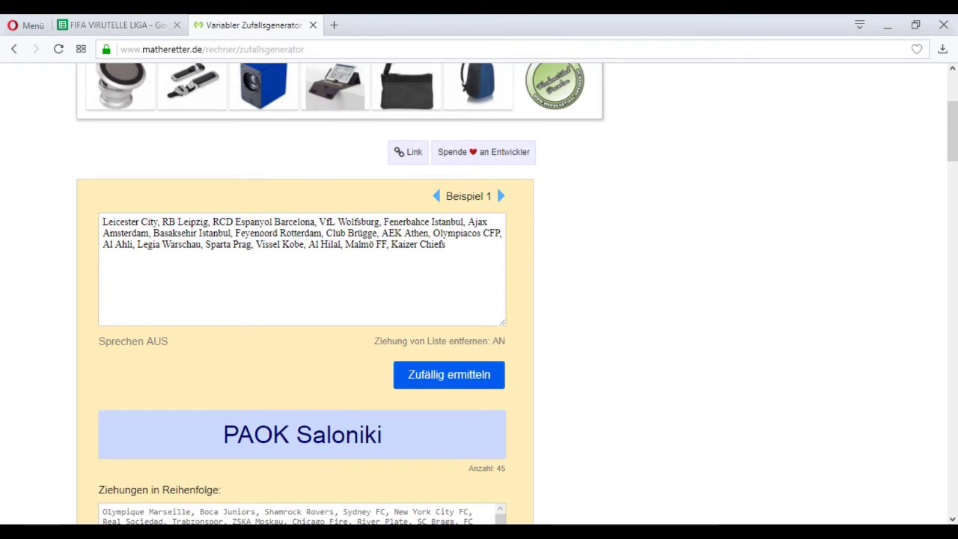
click(450, 376)
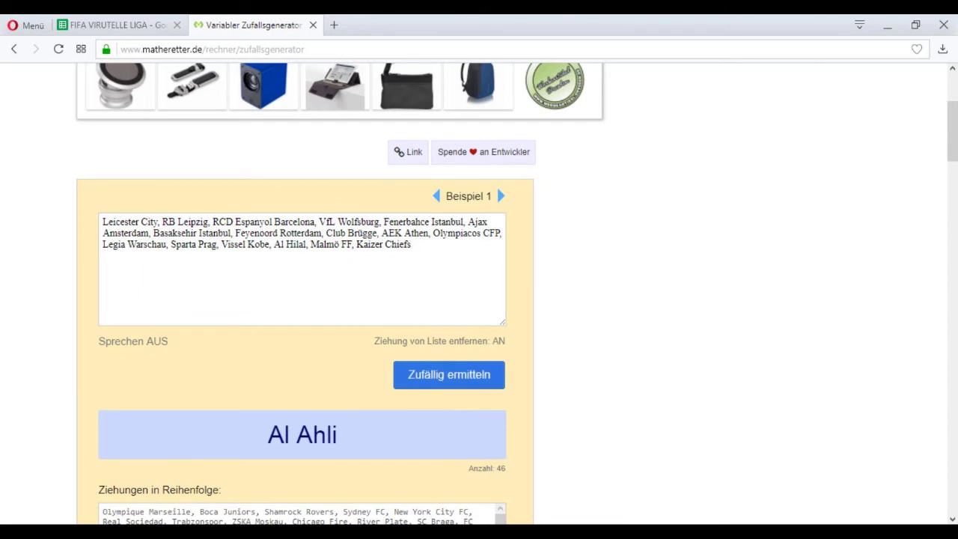
key(ctrl+Tab)
key(Return)
key(BackSpace)
key(BackSpace)
text(Al Ahli)
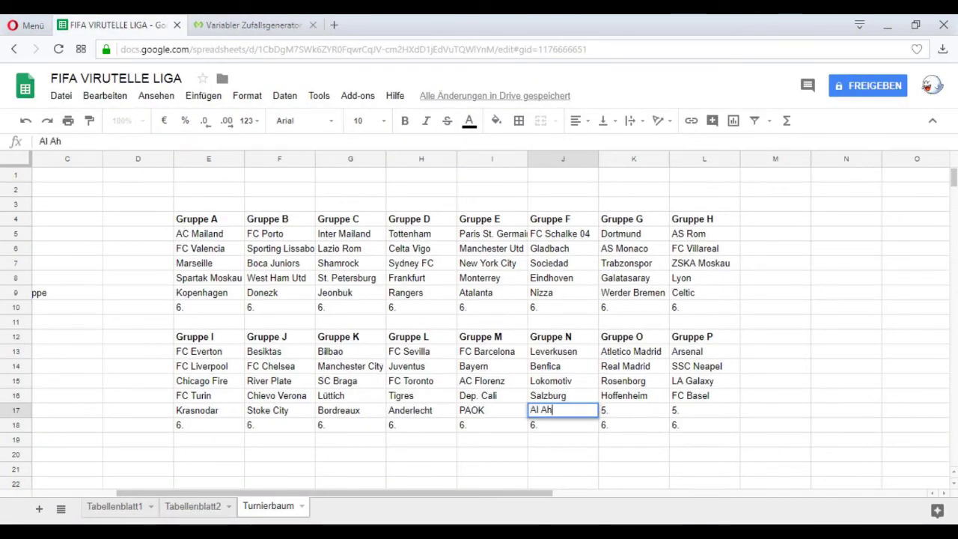
key(Tab)
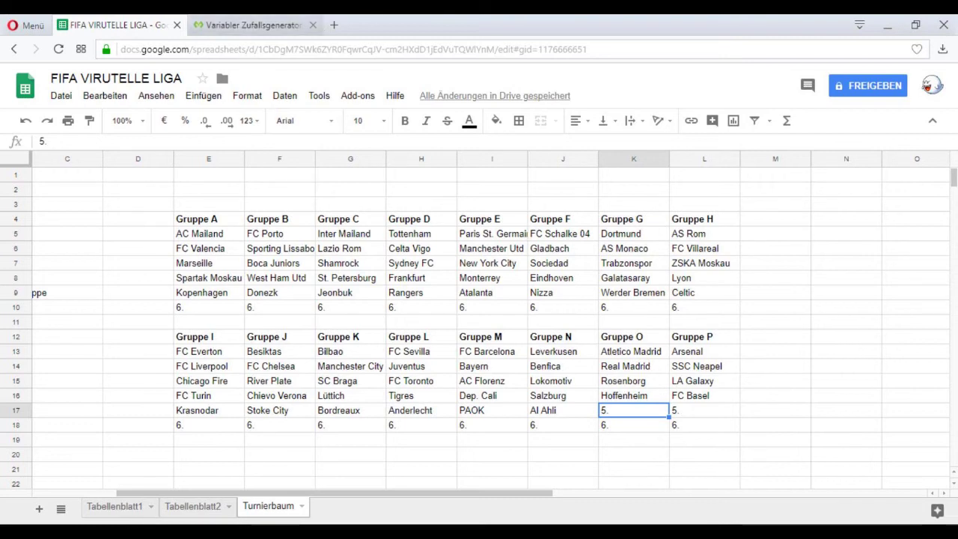
Draw the next random team in the Zufallsgenerator and enter it as Basaksehir in the fifth slot of Gruppe O
click(250, 25)
click(449, 375)
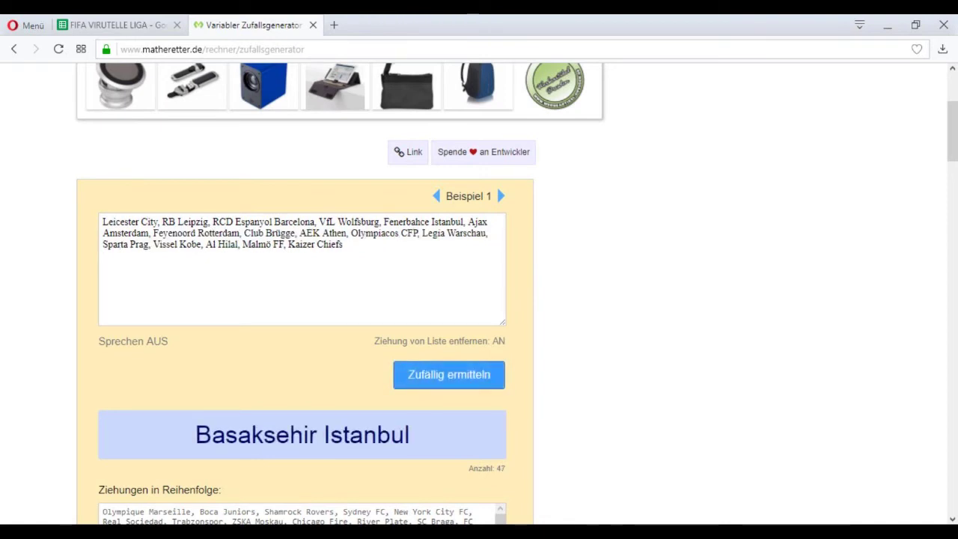
click(116, 25)
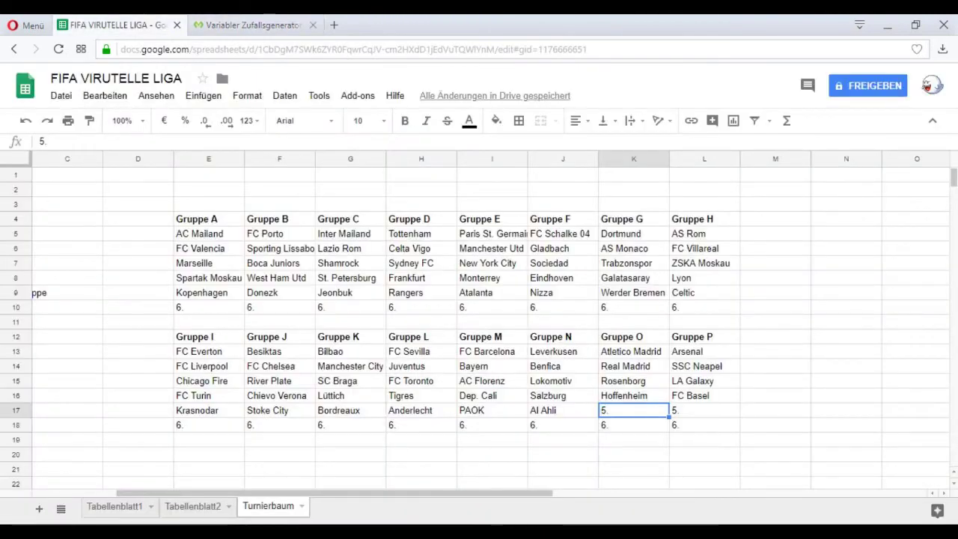
text(Basak)
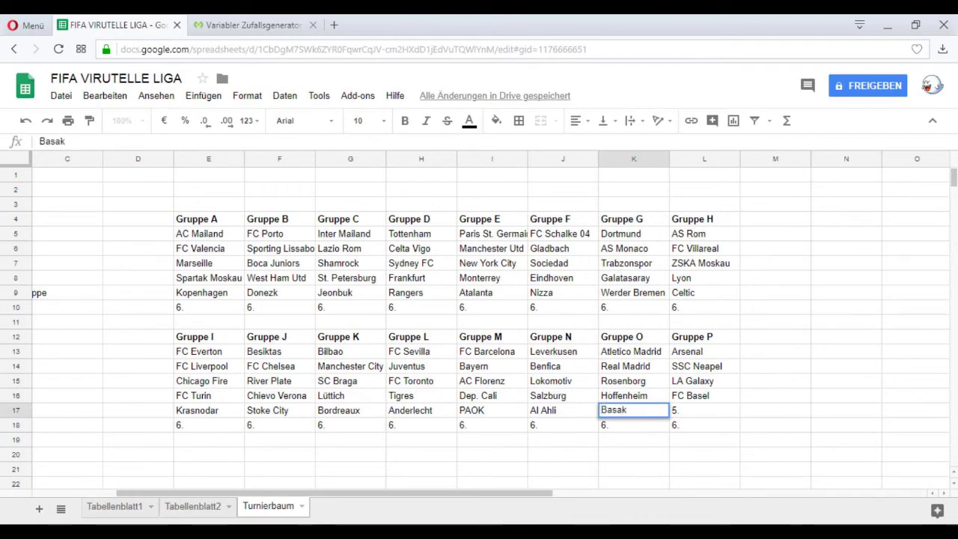
click(247, 25)
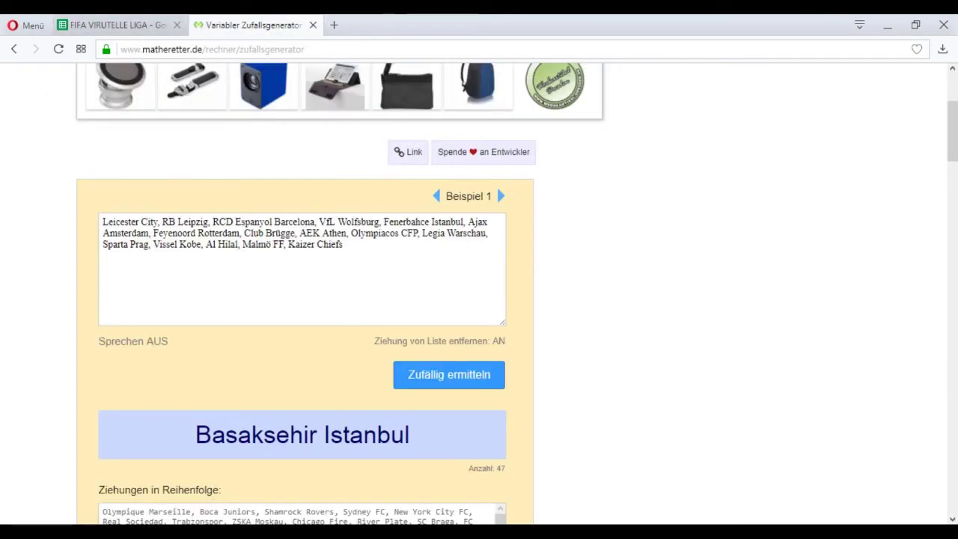
click(118, 25)
text(sehir)
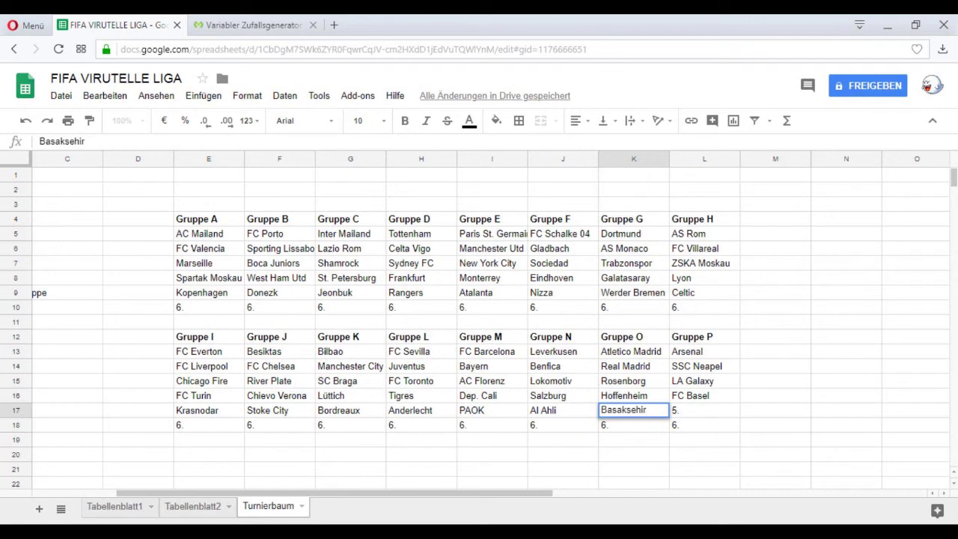
key(Tab)
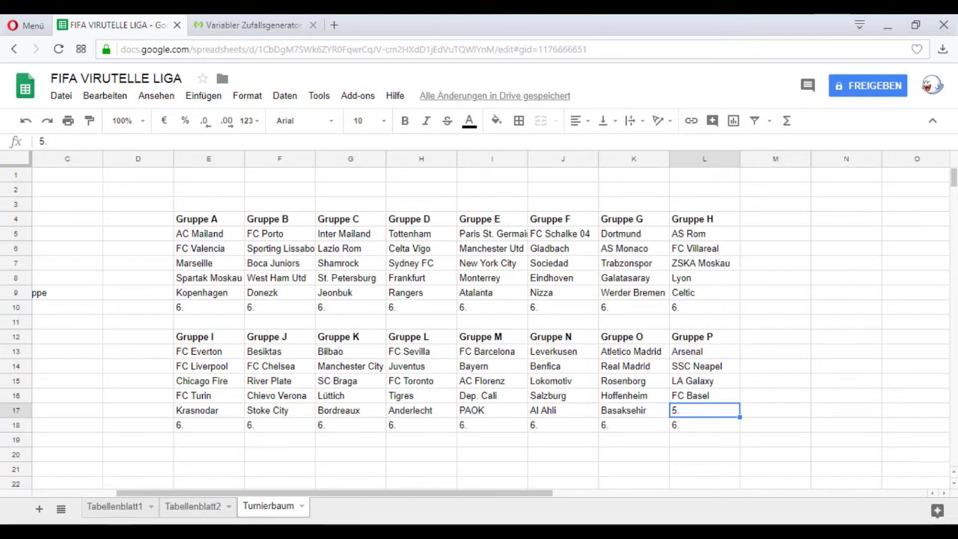
Draw the next random team in the Zufallsgenerator and enter it as Warschau in the fifth slot of Gruppe P
click(253, 25)
click(449, 375)
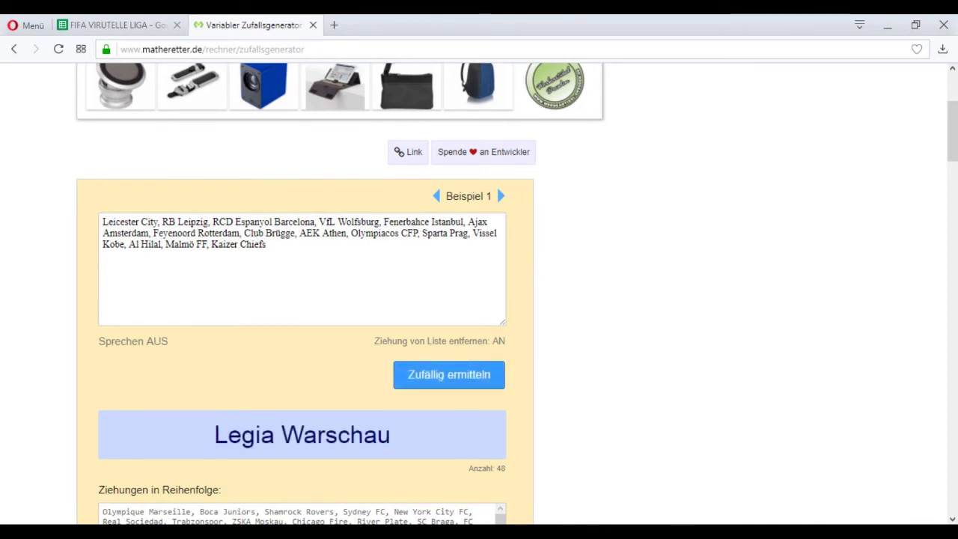
key(ctrl+Tab)
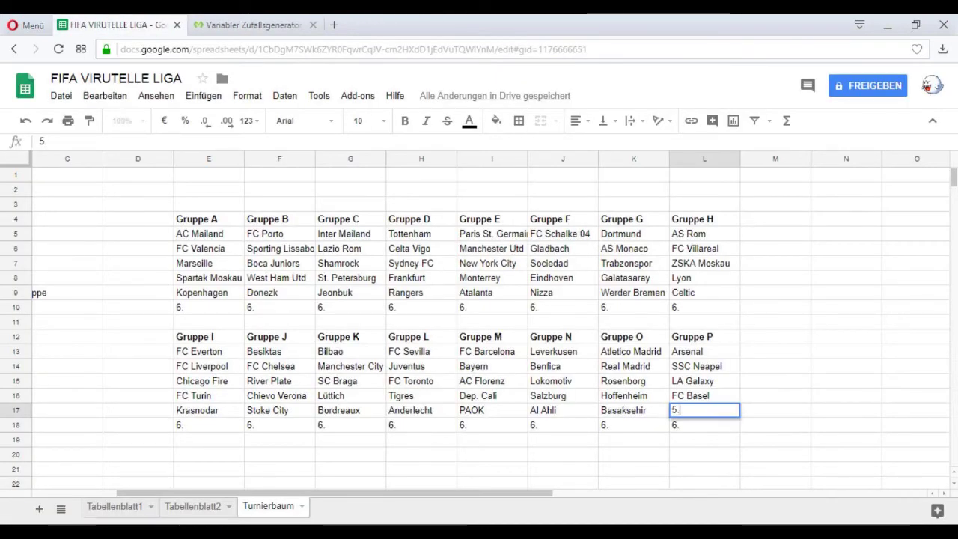
key(BackSpace)
key(BackSpace)
text(Ke)
key(BackSpace)
key(BackSpace)
text(Warscha)
key(BackSpace)
text(hau)
key(Return)
click(776, 410)
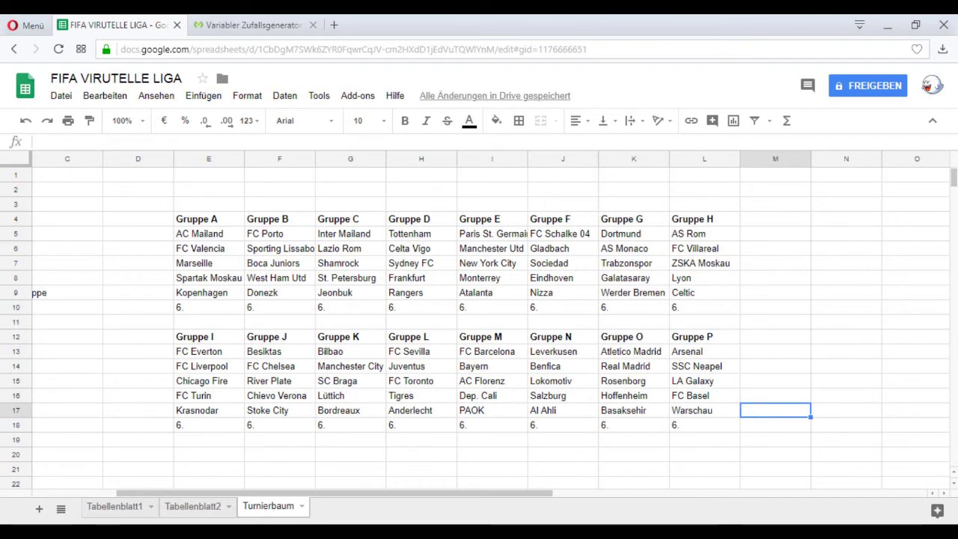
Draw the next random team in the Zufallsgenerator and enter it as Espanyol in the sixth slot of Gruppe A
click(138, 278)
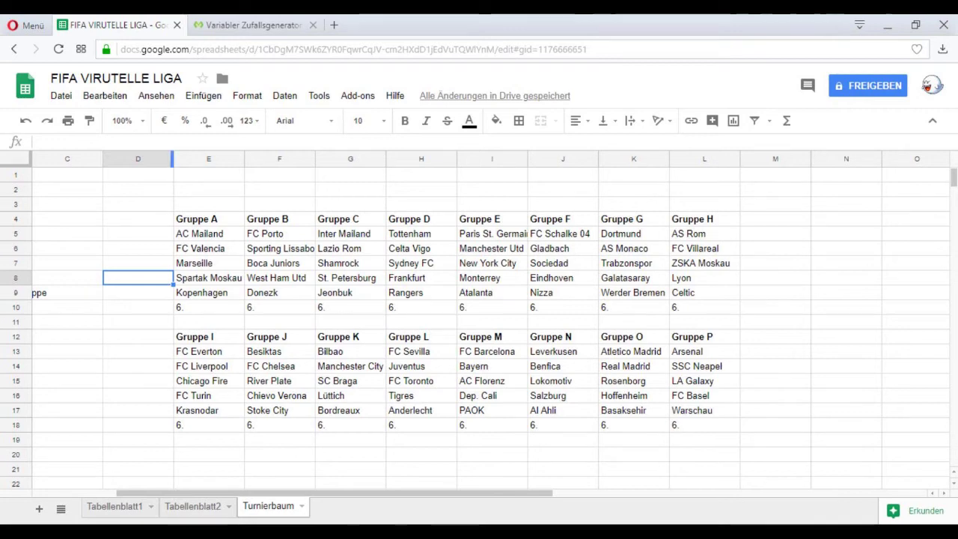
key(ctrl+Tab)
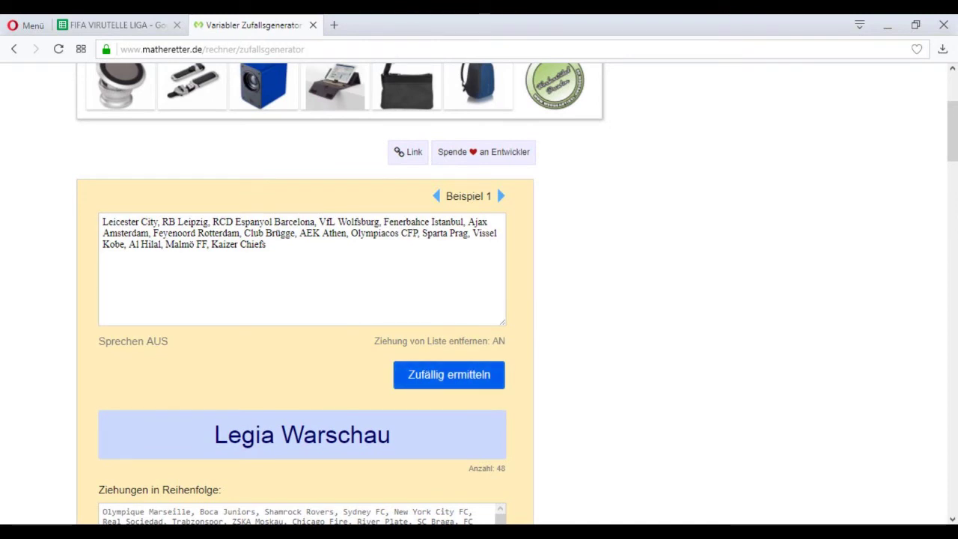
key(Return)
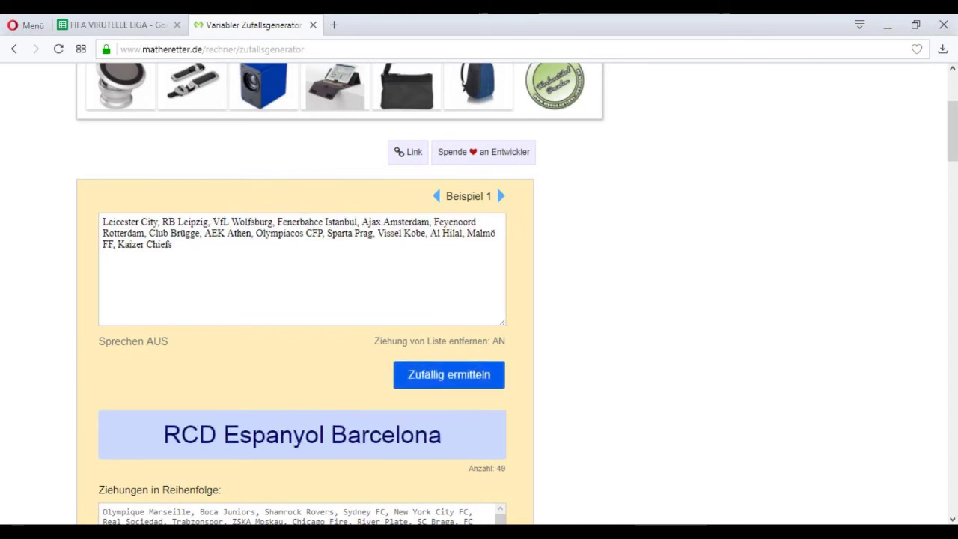
key(Return)
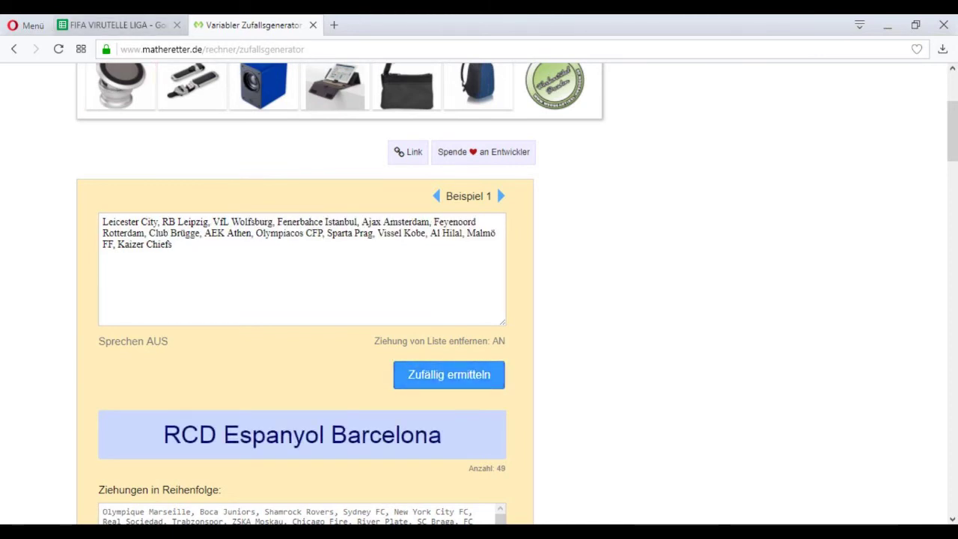
key(ctrl+Tab)
key(Right)
text(Espanyol)
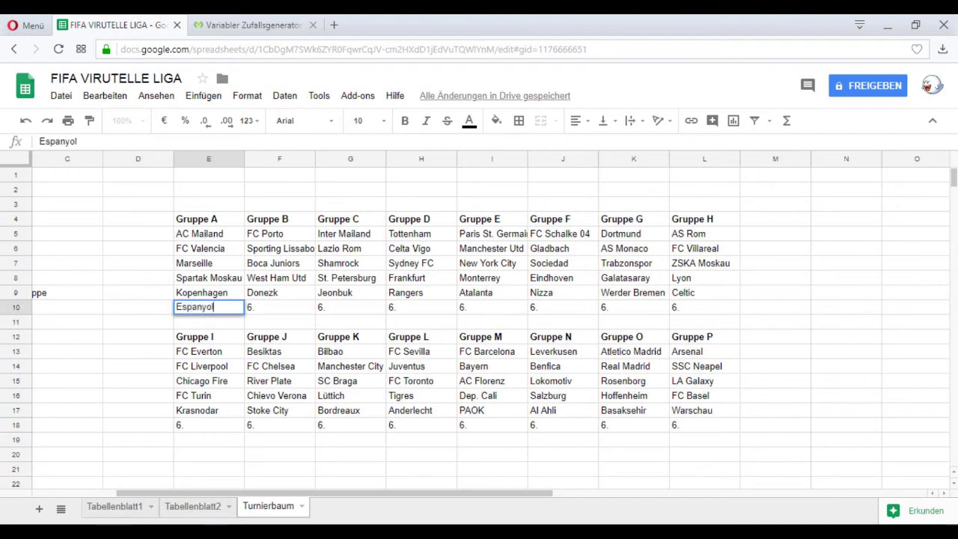
key(Return)
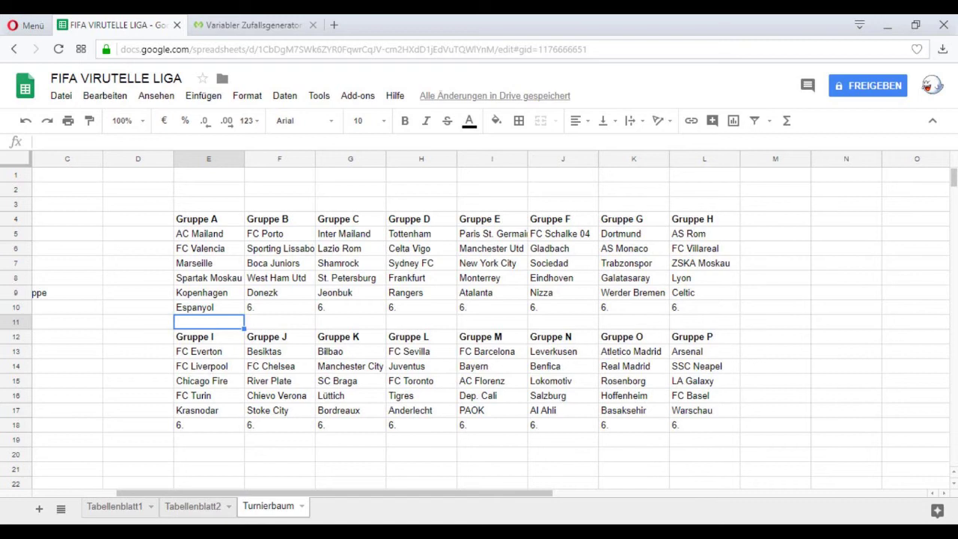
Draw the next random team in the Zufallsgenerator and enter it as Fenerbahce in the sixth slot of Gruppe B
click(255, 25)
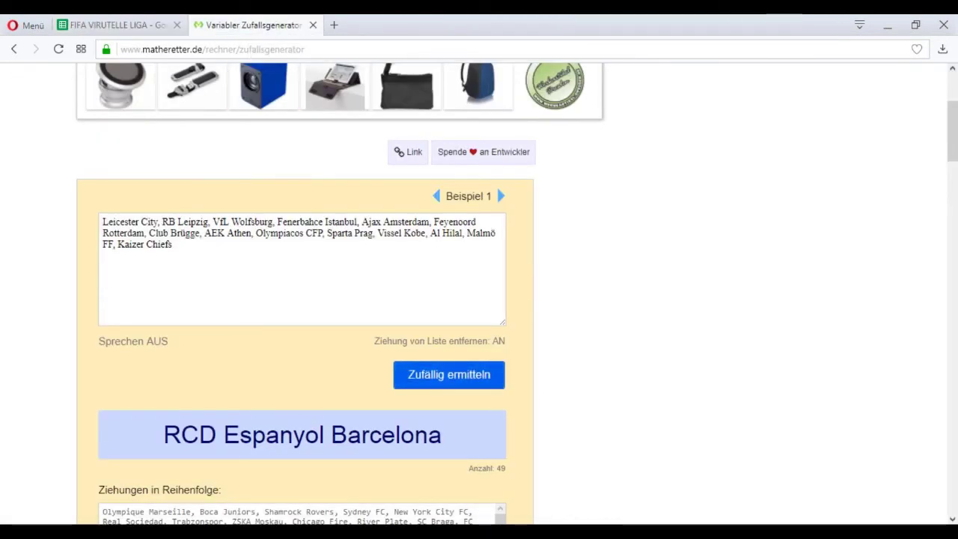
click(450, 374)
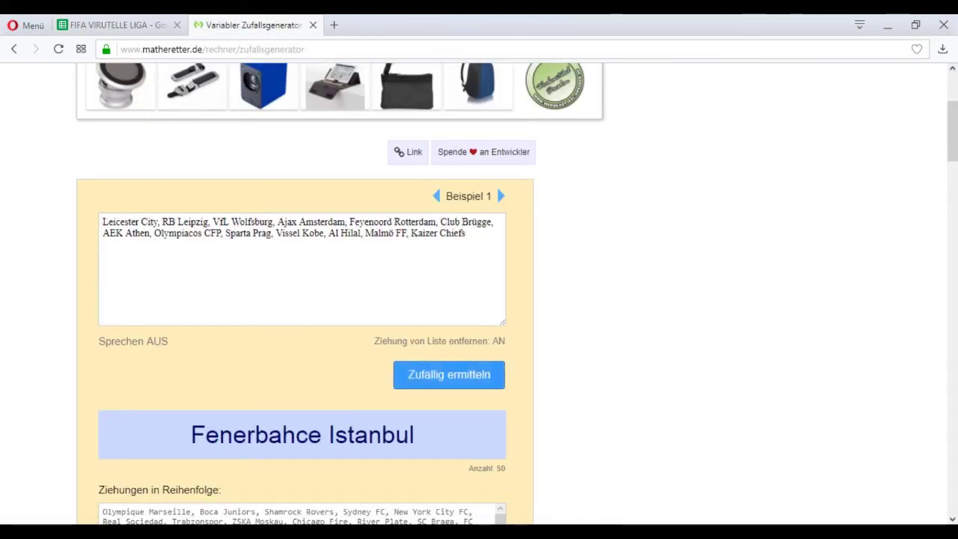
click(118, 25)
click(279, 308)
text(Fenerbahce)
key(Tab)
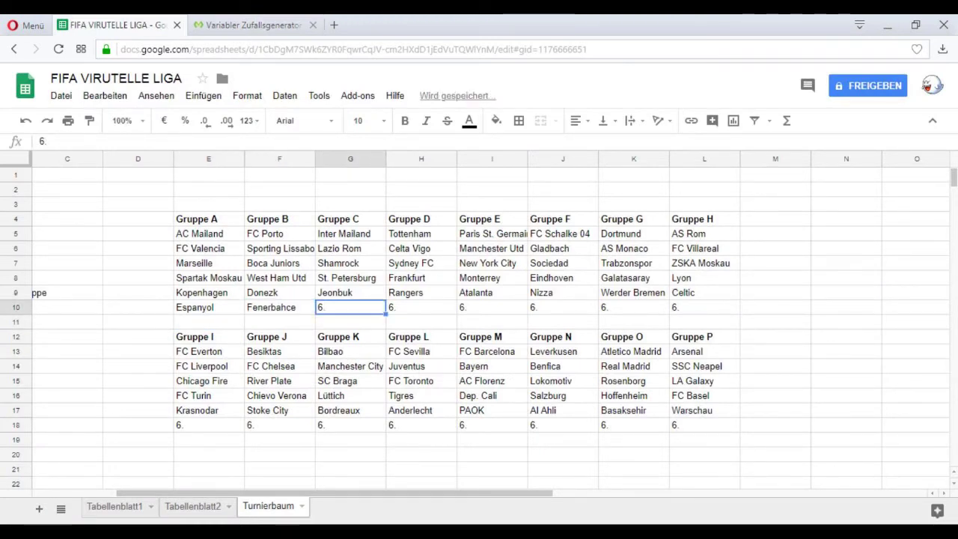
Draw the next random team in the Zufallsgenerator and enter it as AEK Athen in the sixth slot of Gruppe C
key(ctrl+Tab)
key(ctrl+Tab)
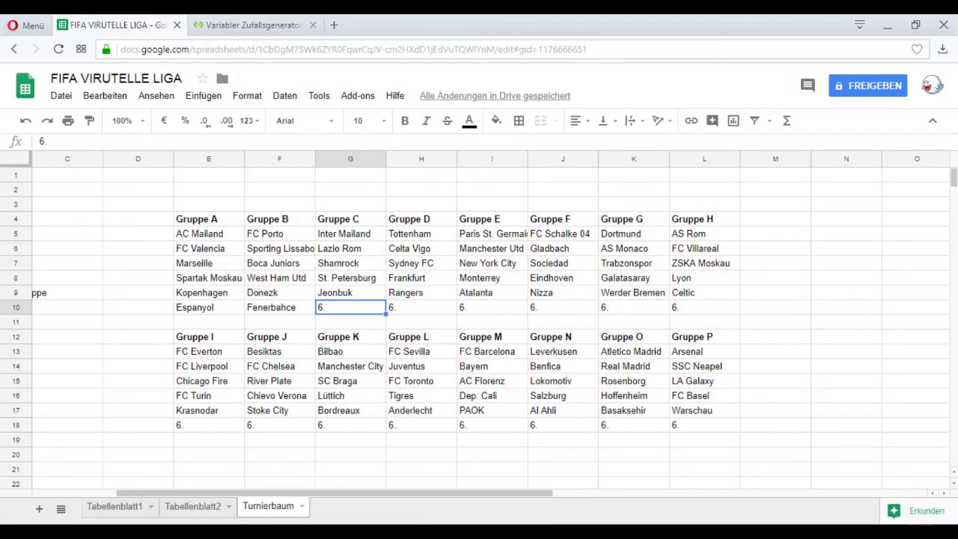
click(776, 293)
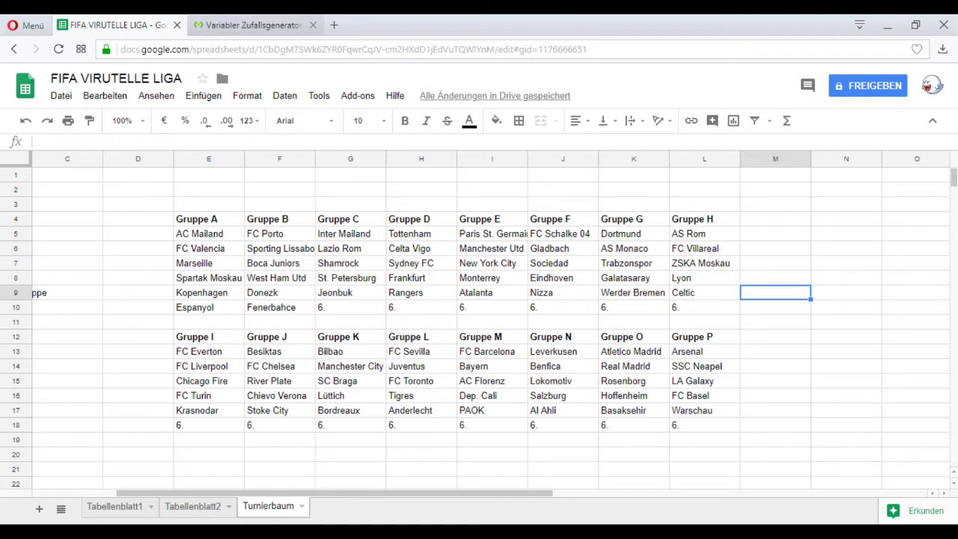
click(254, 24)
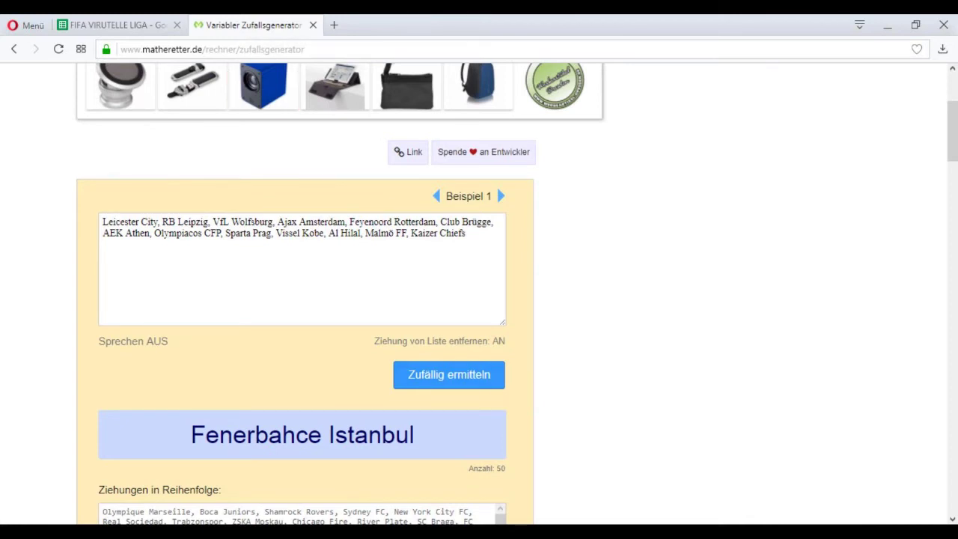
click(450, 375)
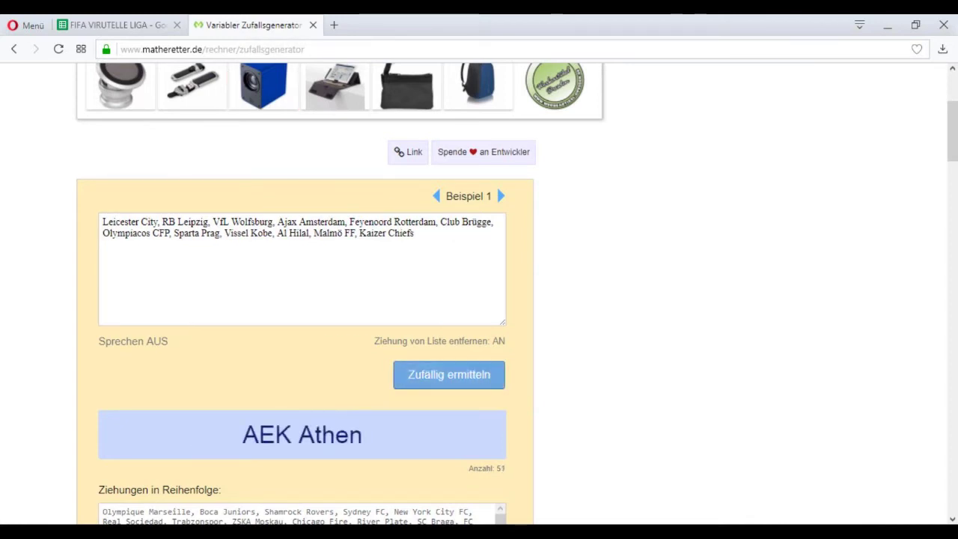
key(ctrl+Tab)
key(Return)
key(BackSpace)
key(BackSpace)
text(AEK Athen)
key(Tab)
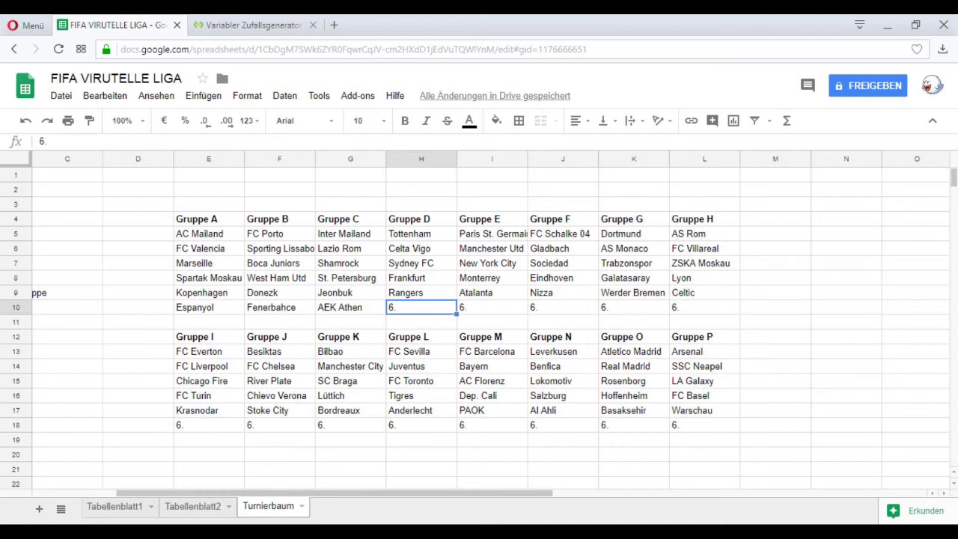
Draw the next random team in the Zufallsgenerator and enter it as Olympiacos in the sixth slot of Gruppe D
key(ctrl+Tab)
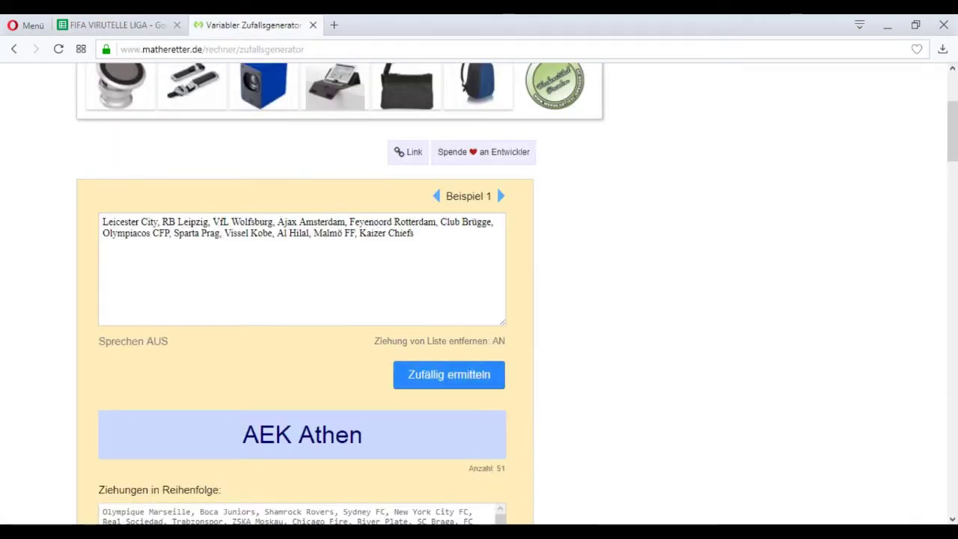
click(450, 375)
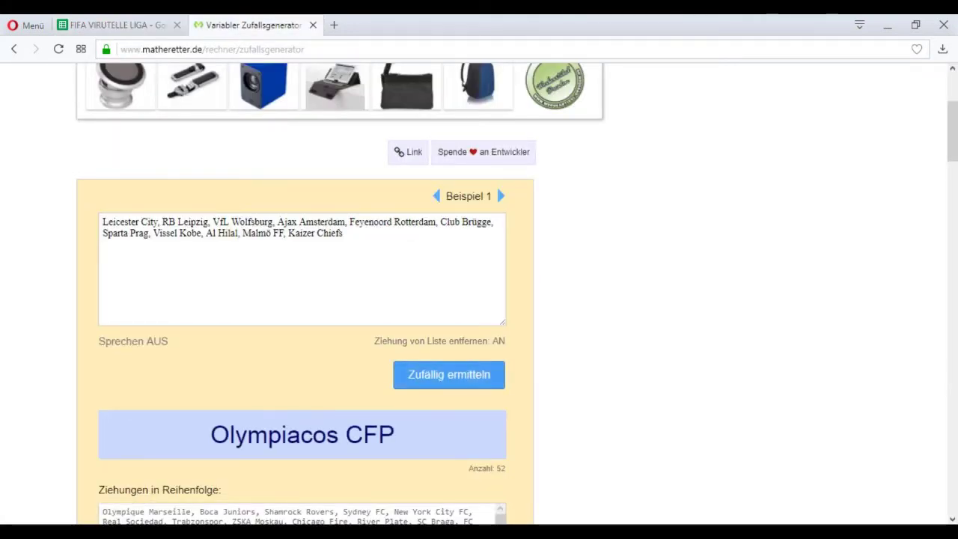
key(ctrl+Tab)
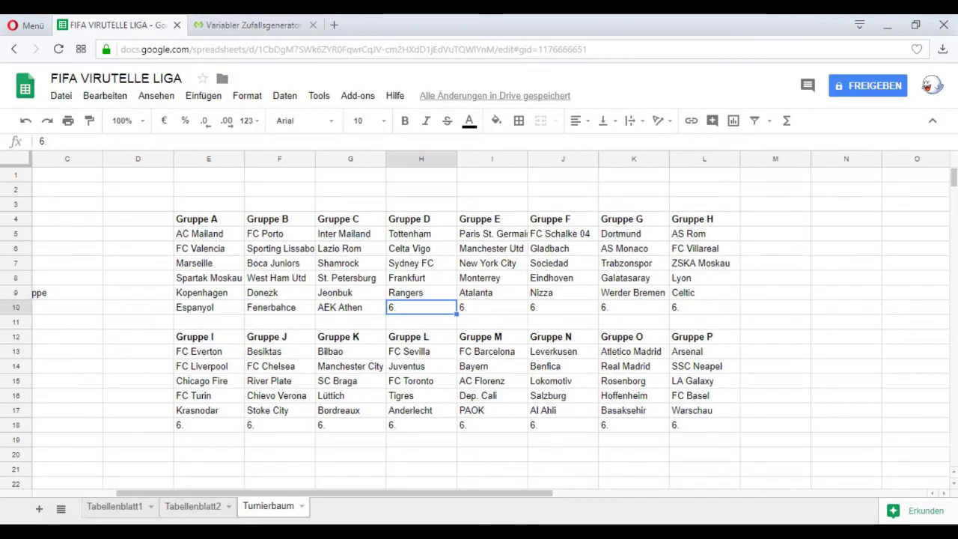
text(Olympiacos)
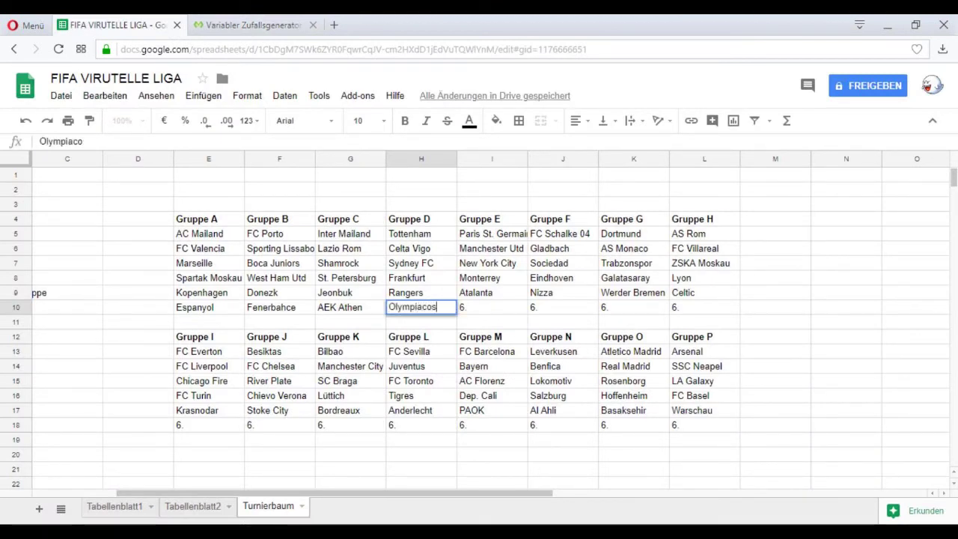
key(Tab)
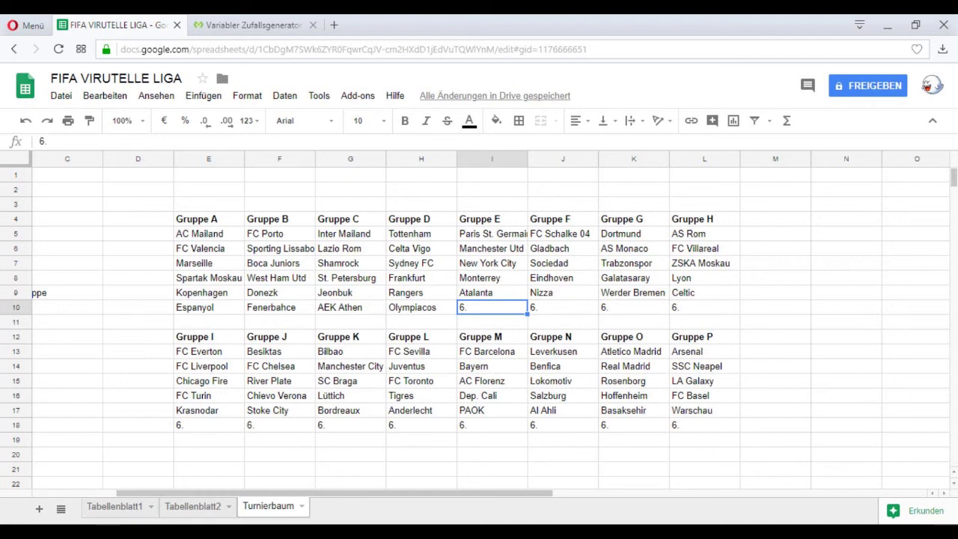
Draw the next random team in the Zufallsgenerator and enter it as Brügge in the sixth slot of Gruppe E
click(253, 25)
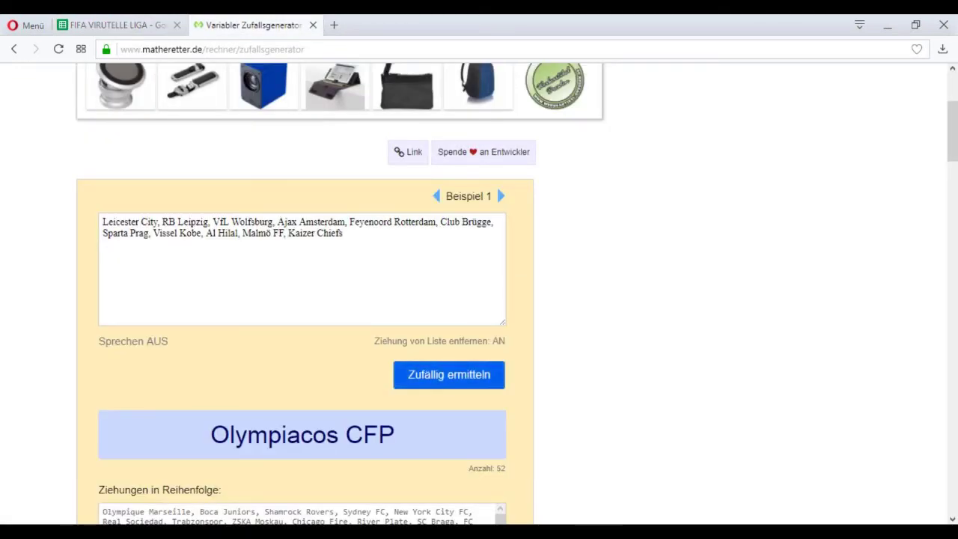
click(449, 375)
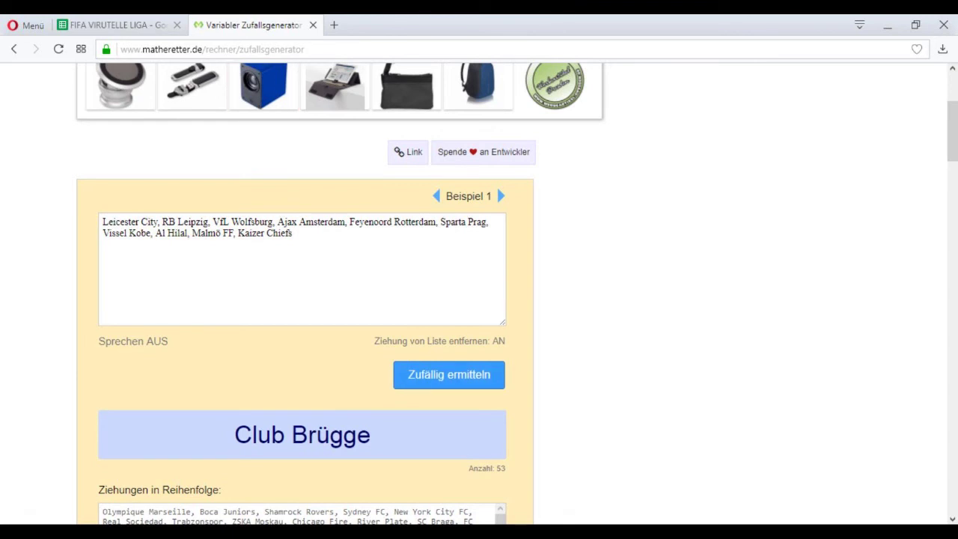
key(ctrl+Tab)
key(Return)
key(BackSpace)
key(BackSpace)
text(Brügge)
key(Return)
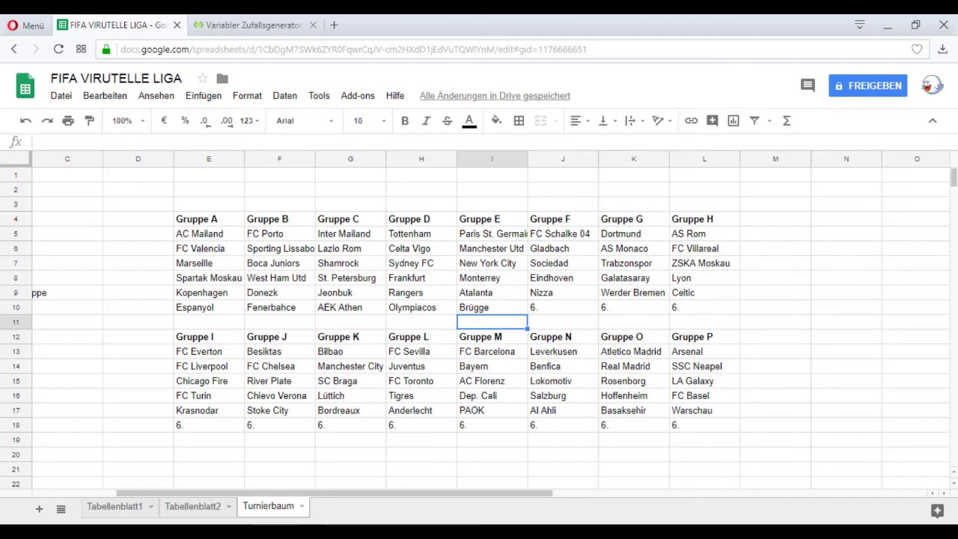
Draw the next random team in the Zufallsgenerator and enter it as Prag in the sixth slot of Gruppe F
key(ctrl+Tab)
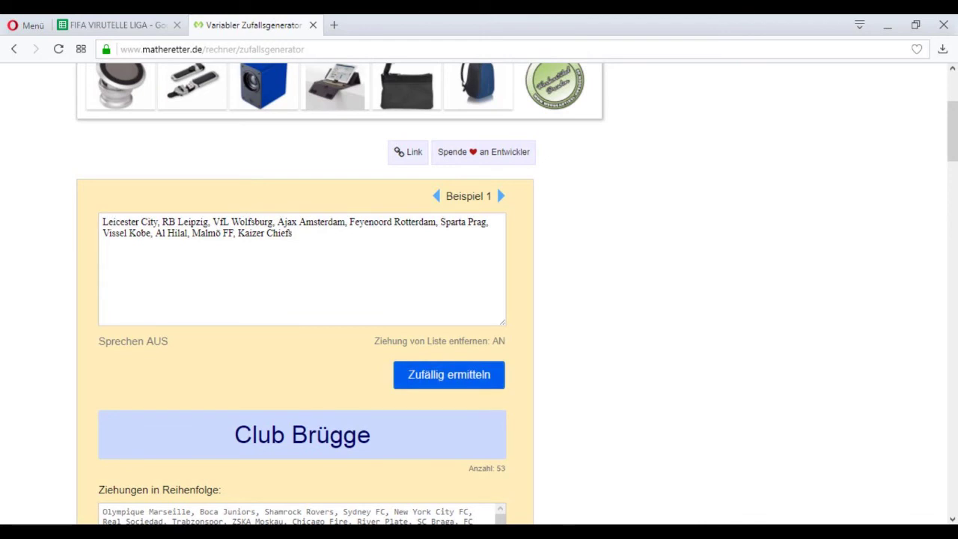
key(Return)
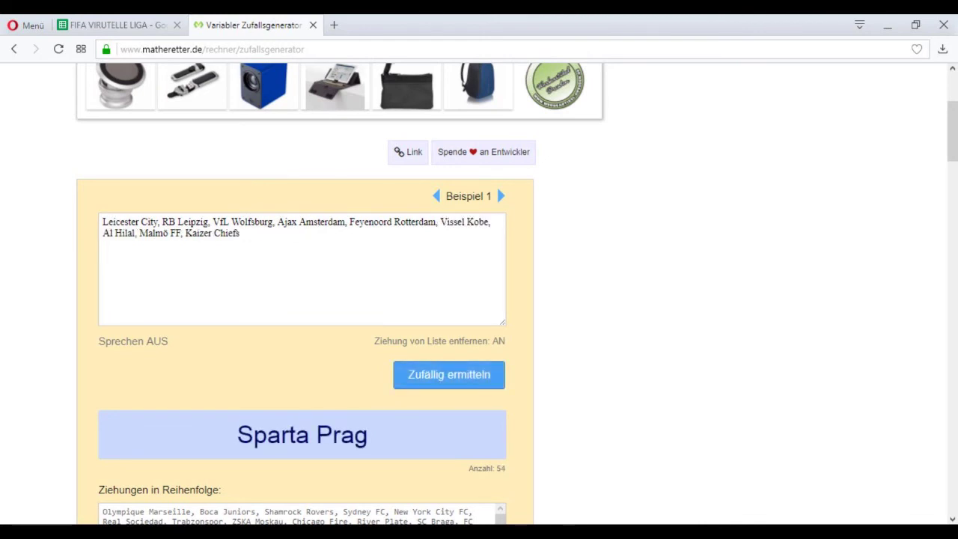
click(118, 25)
click(563, 307)
double_click(563, 308)
key(BackSpace)
key(BackSpace)
text(OP)
key(BackSpace)
key(BackSpace)
text(Prag)
key(Tab)
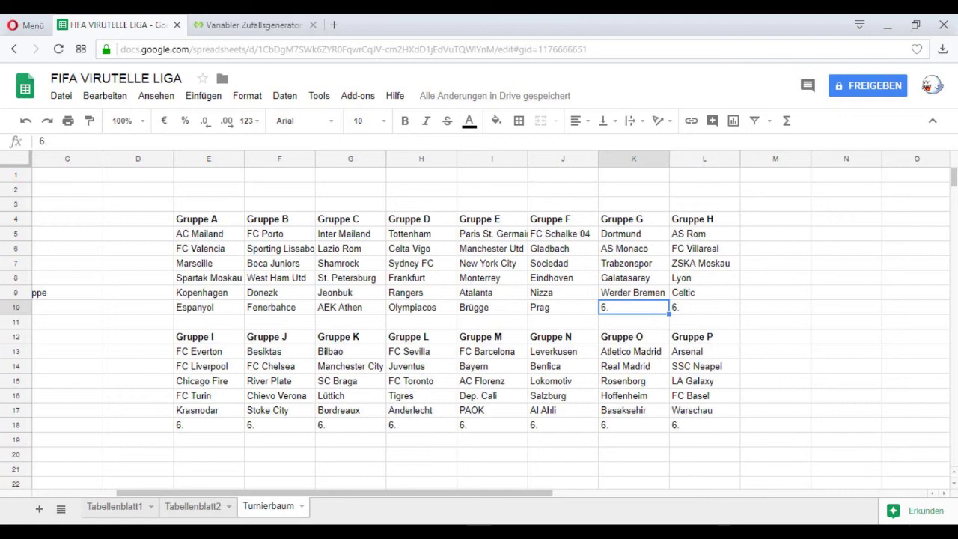
Draw the next random team in the Zufallsgenerator and enter it as RB Leipzig in the sixth slot of Gruppe G
key(ctrl+Tab)
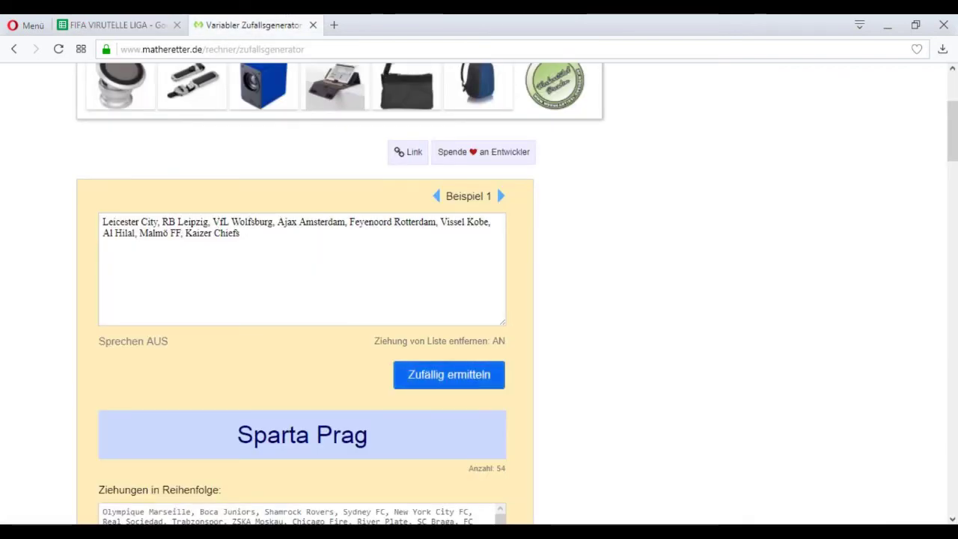
click(450, 375)
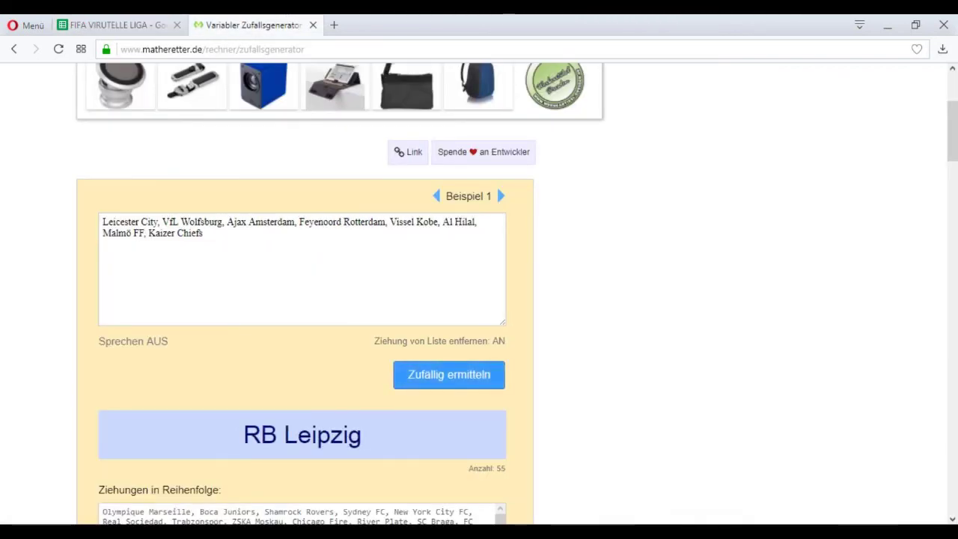
key(ctrl+Tab)
key(Return)
key(BackSpace)
key(BackSpace)
text(RB Leipzig)
key(Tab)
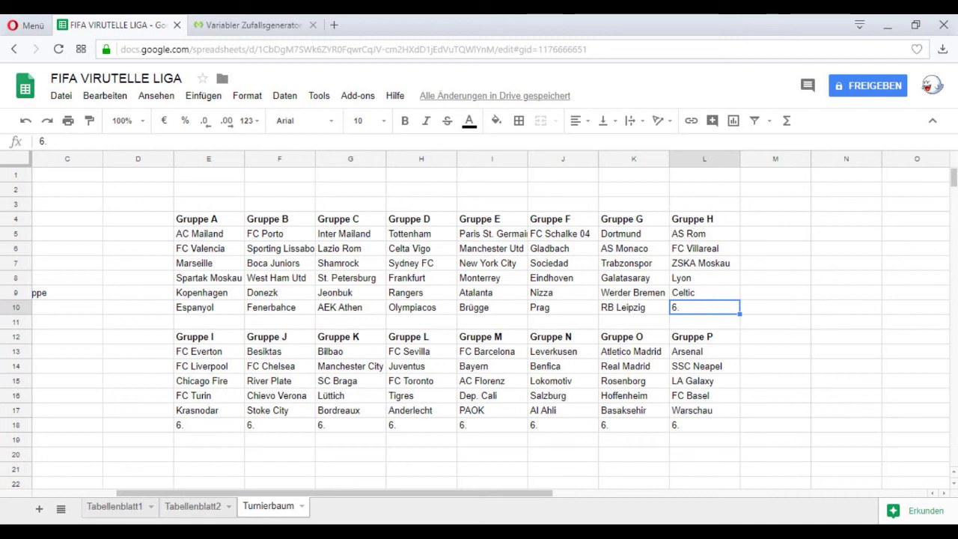
Draw the next random team in the Zufallsgenerator and enter it as Kaizer Chiefs in the sixth slot of Gruppe H
click(776, 263)
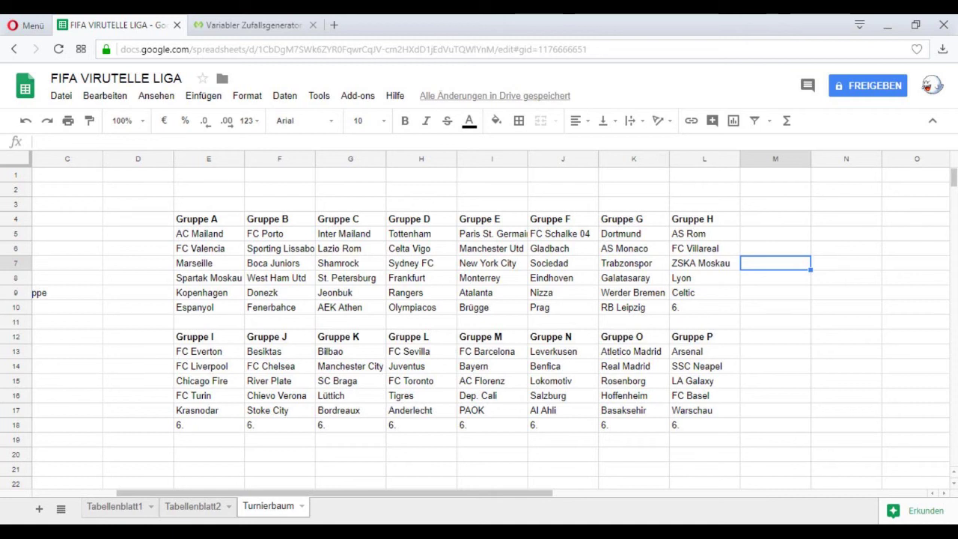
click(776, 234)
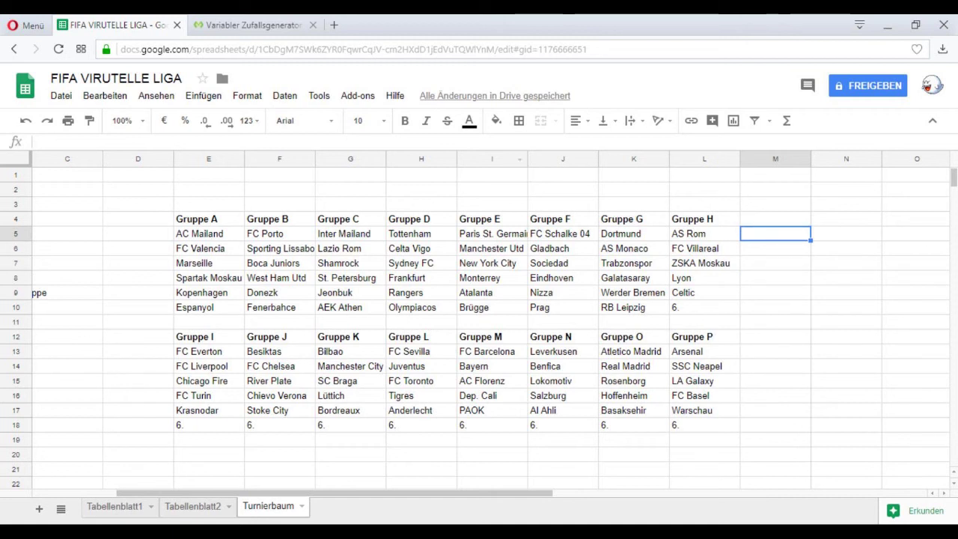
click(253, 26)
click(449, 375)
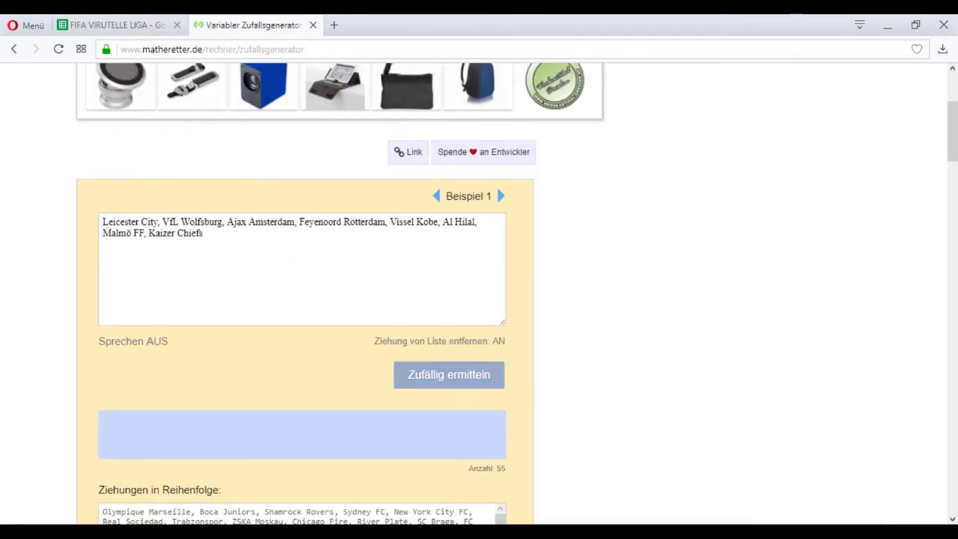
key(ctrl+Tab)
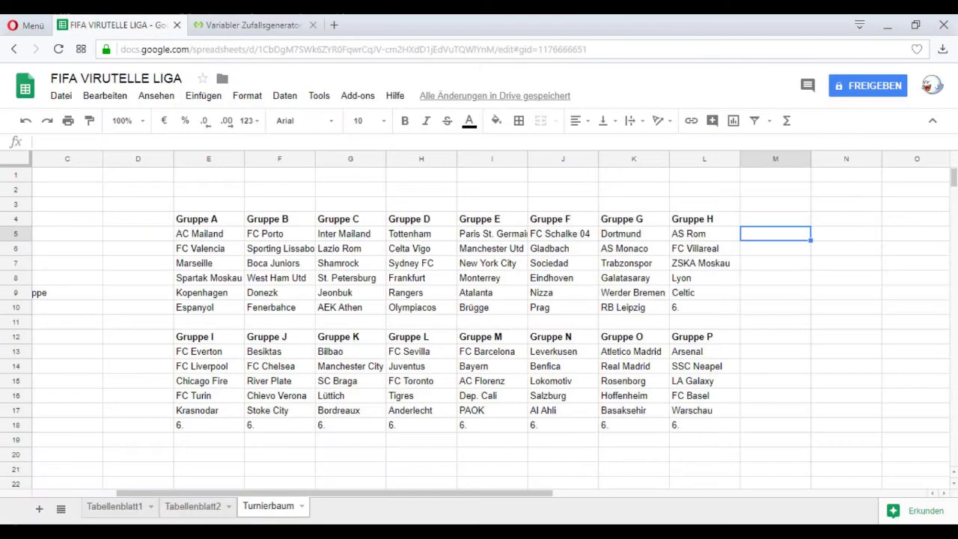
triple_click(704, 308)
text(Kazie)
key(BackSpace)
key(BackSpace)
key(BackSpace)
text(ioz)
key(BackSpace)
key(BackSpace)
text(zer Chiefs)
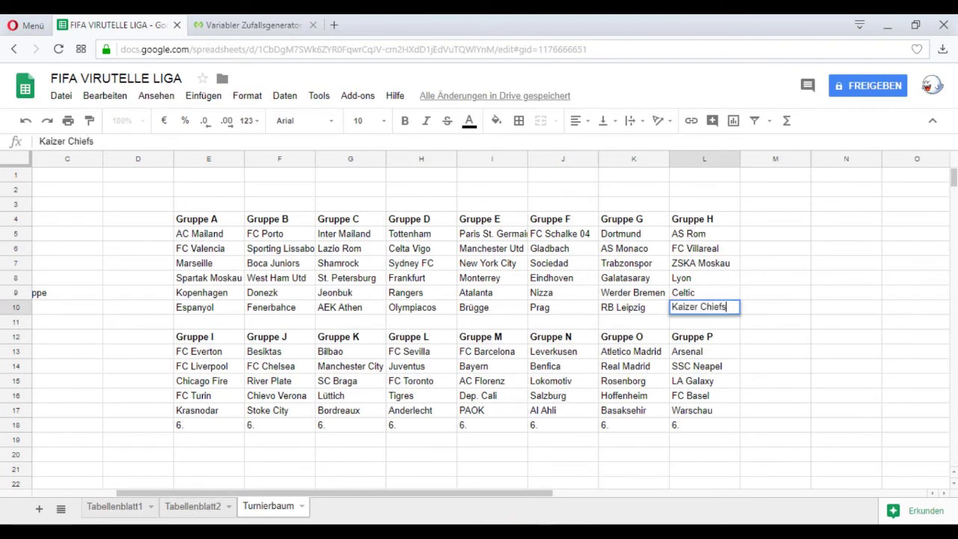
key(Return)
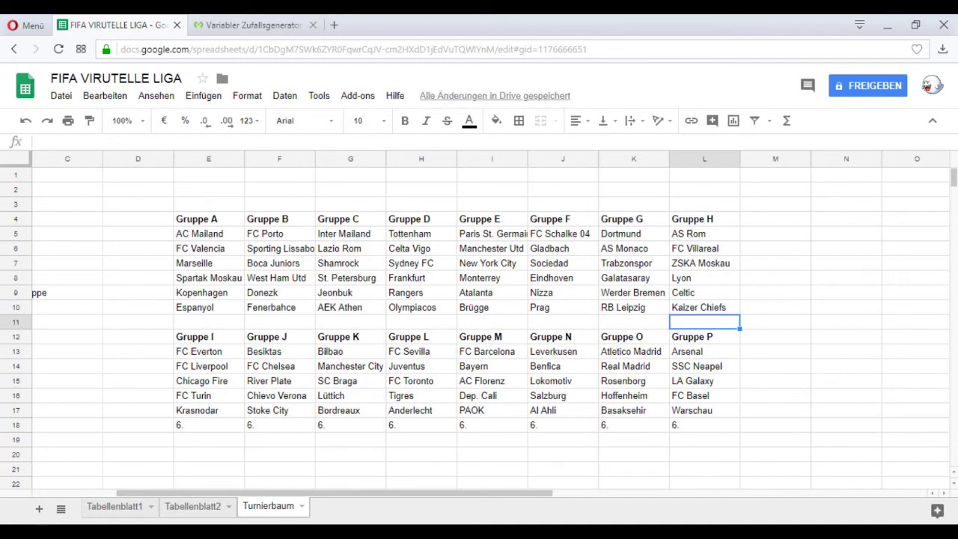
click(776, 308)
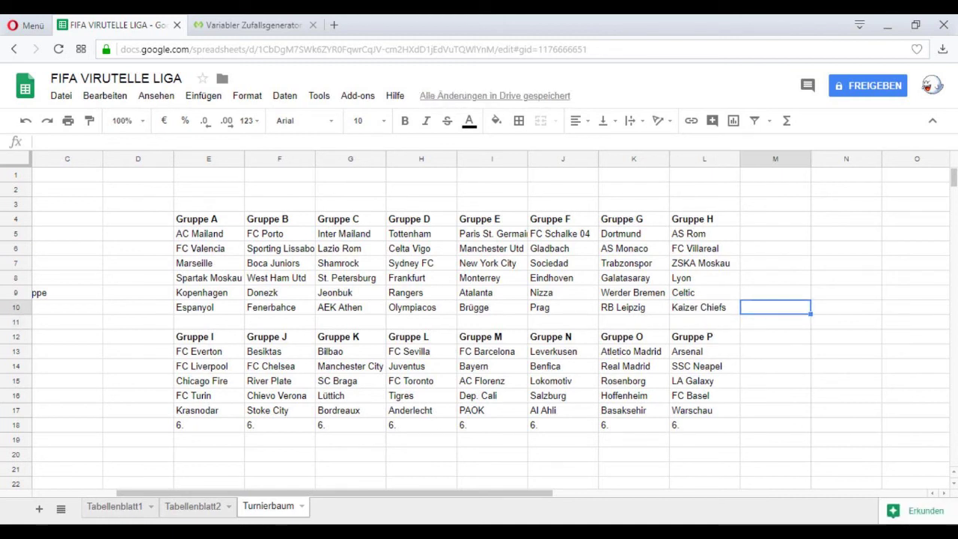
Compare the teams left in the Zufallsgenerator with the open sixth slots of Gruppe I to Gruppe P
click(247, 25)
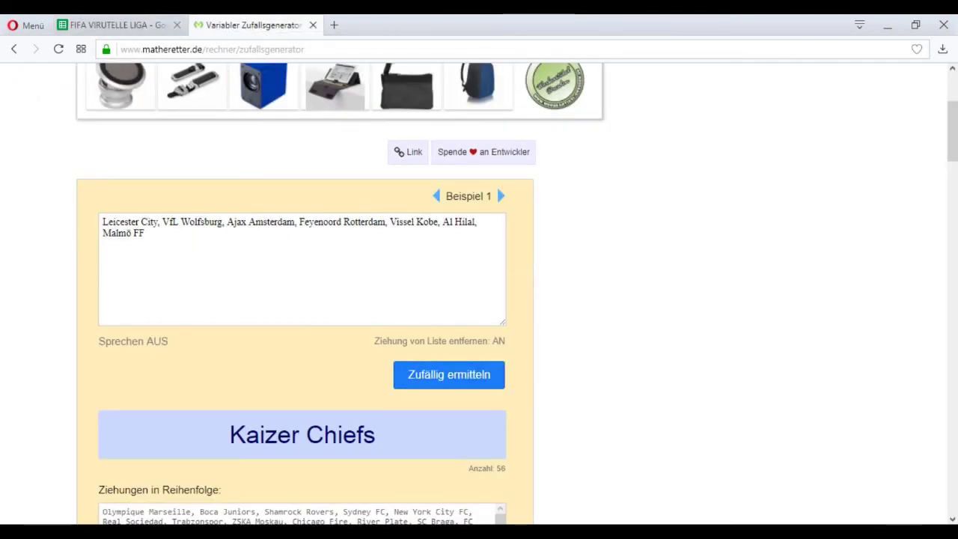
key(ctrl+Tab)
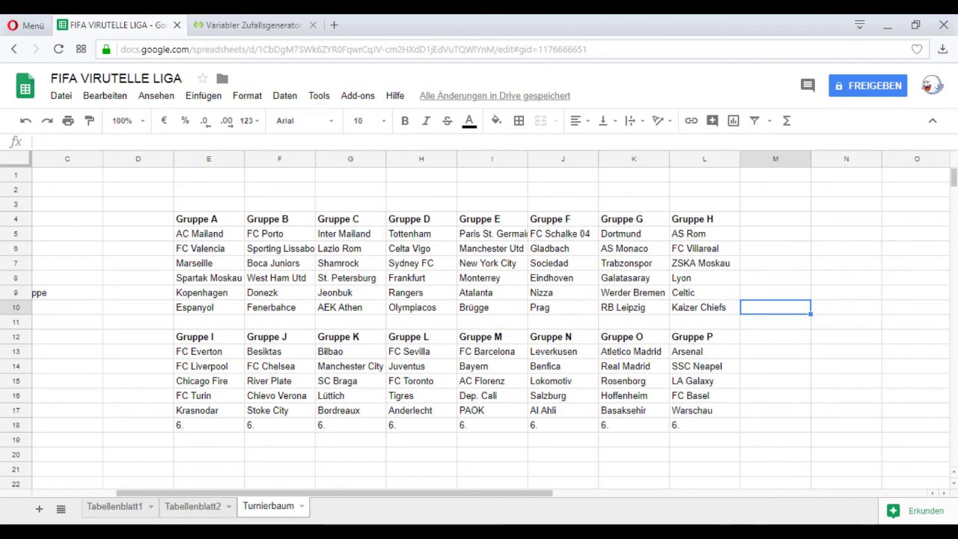
drag(209, 425, 704, 425)
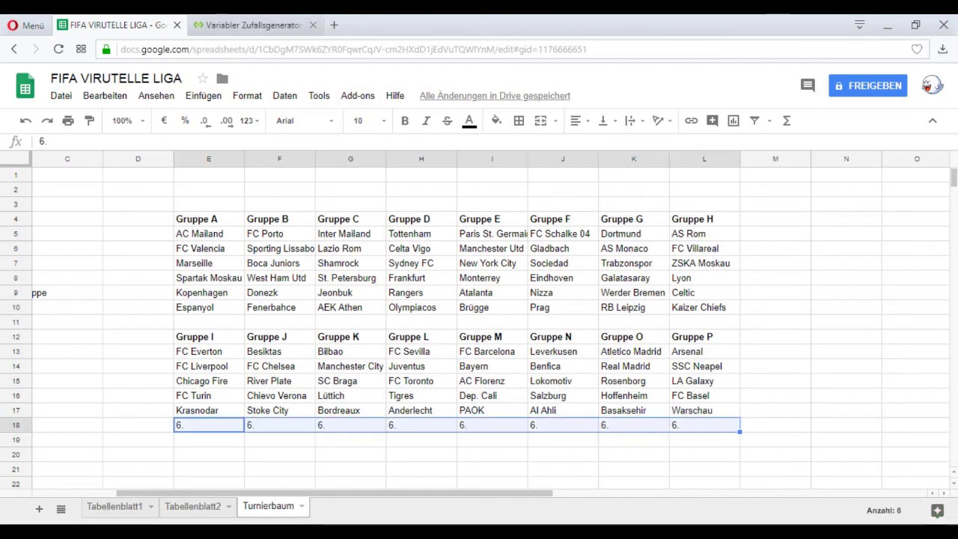
key(ctrl+Tab)
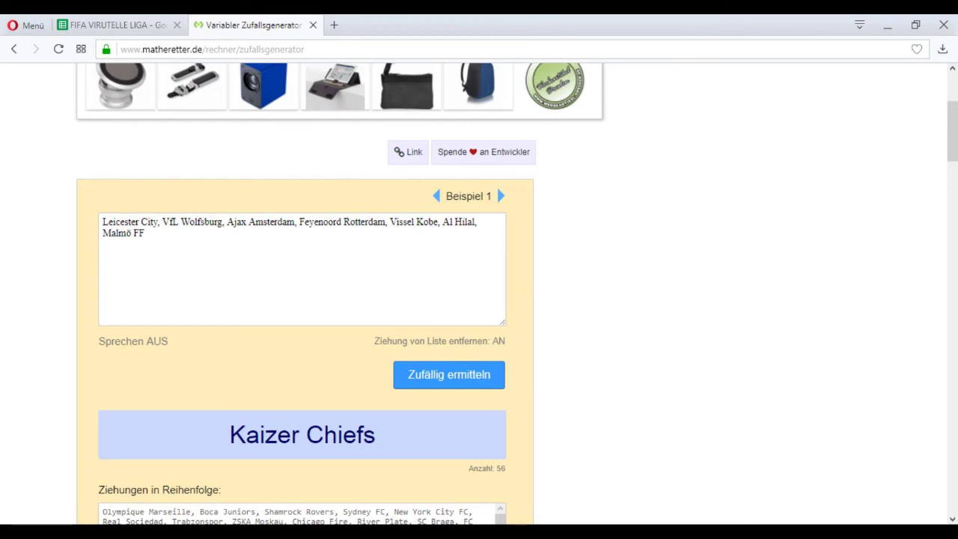
key(ctrl+Tab)
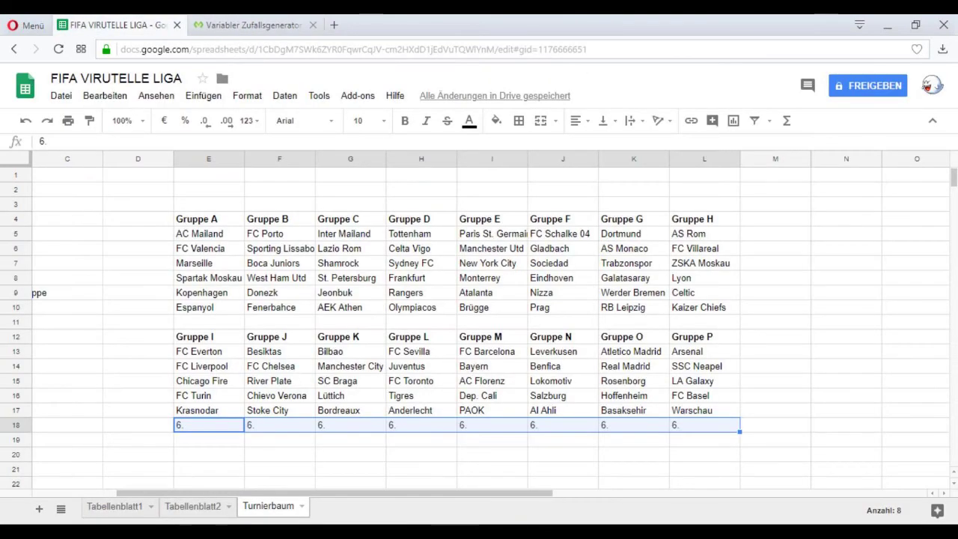
Examine the Kaizer Chiefs entry and nearby teams in Tabellenblatt2 against the teams left in the Zufallsgenerator, and return to Turnierbaum
click(196, 507)
click(215, 395)
scroll(215, 395, down, 3)
scroll(480, 330, down, 7)
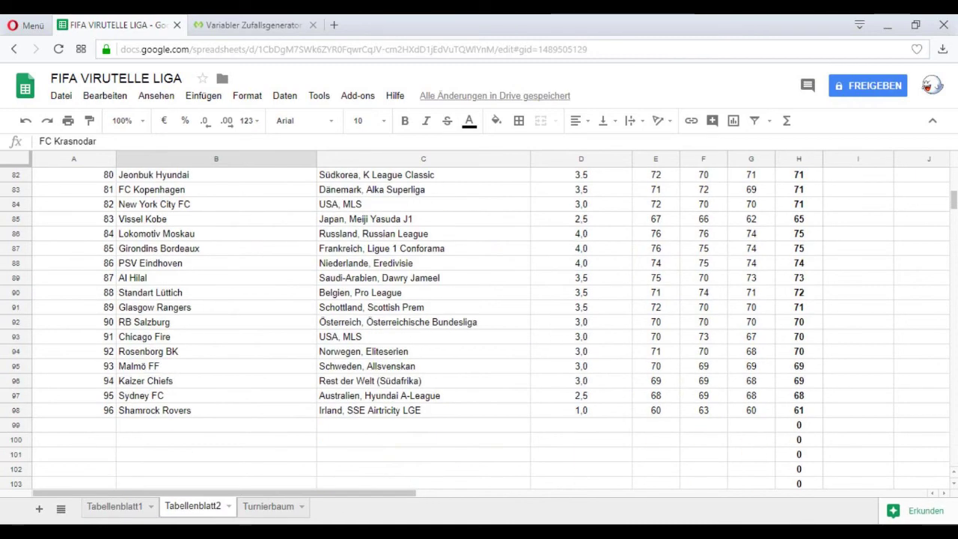
click(216, 395)
click(216, 381)
scroll(216, 381, up, 3)
scroll(479, 330, up, 4)
click(247, 25)
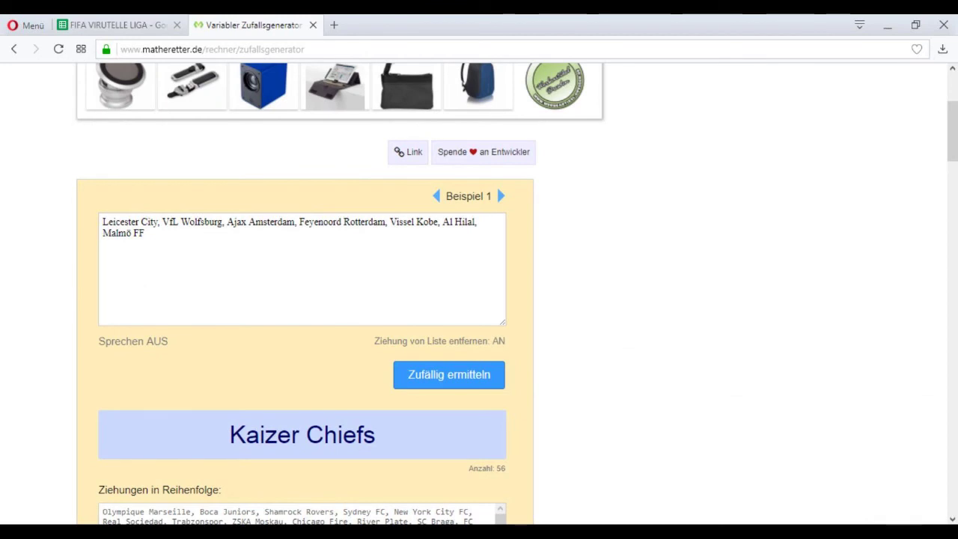
click(112, 25)
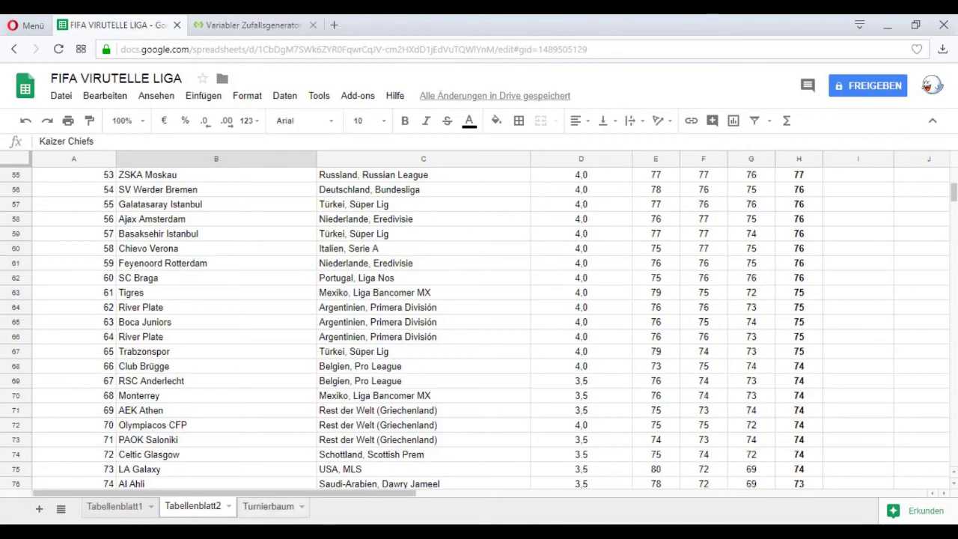
click(268, 507)
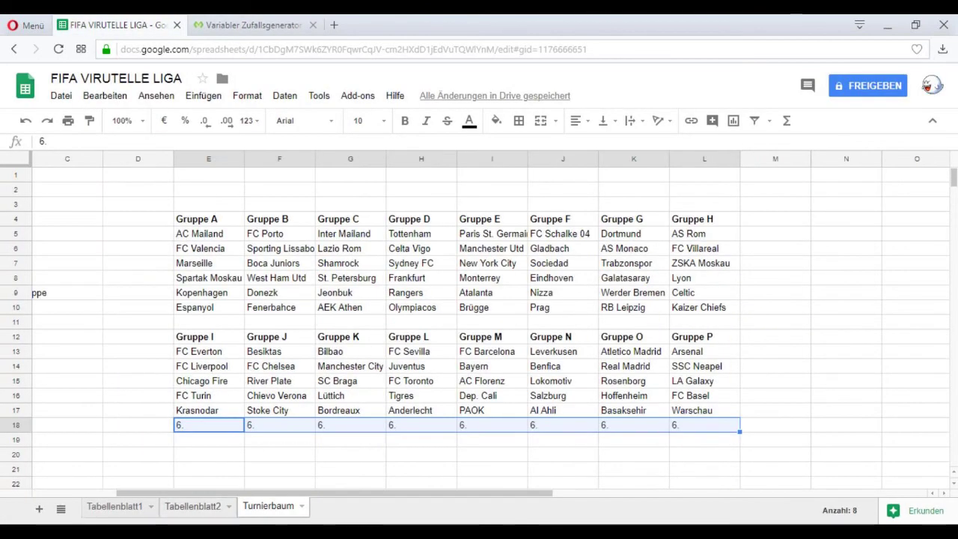
click(138, 352)
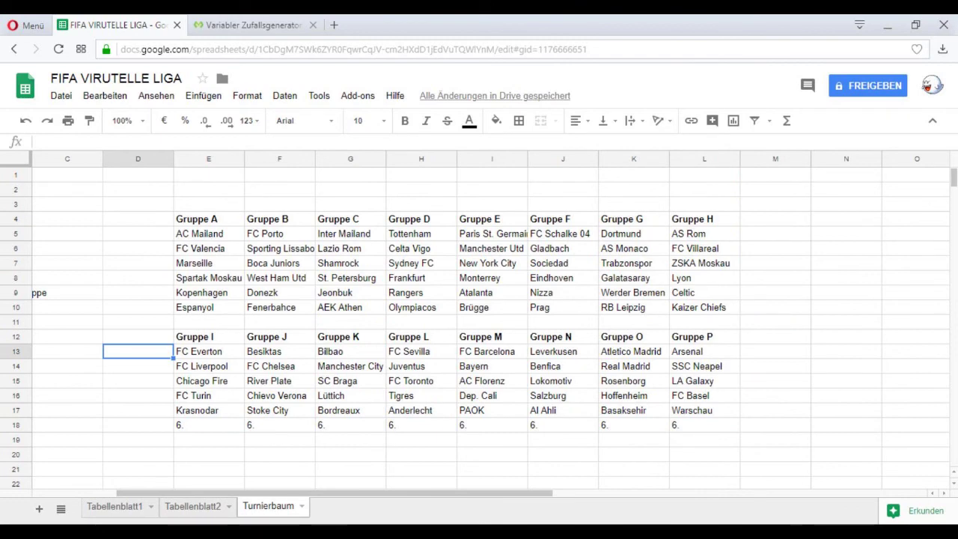
Draw the next random team in the Zufallsgenerator and enter it as Feyenoord in the sixth slot of Gruppe I
click(253, 25)
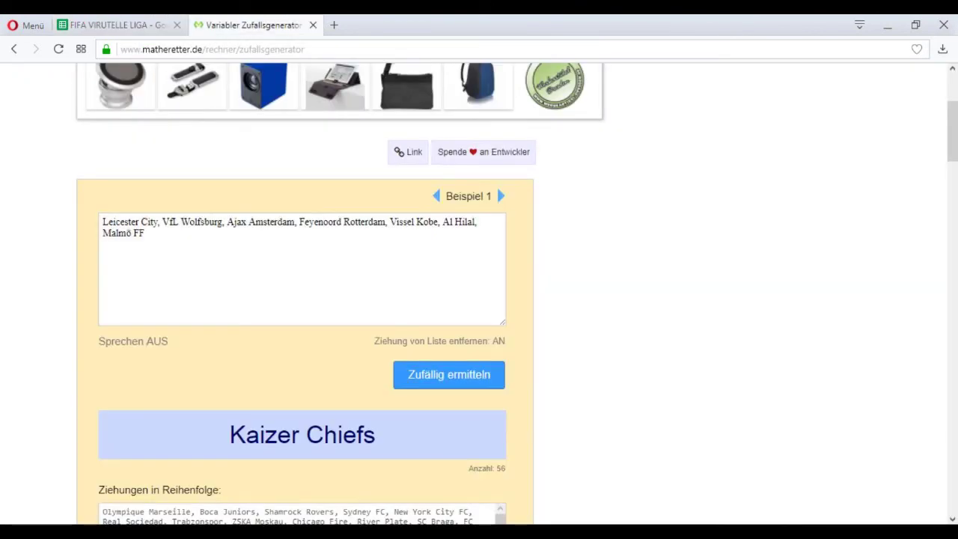
key(space)
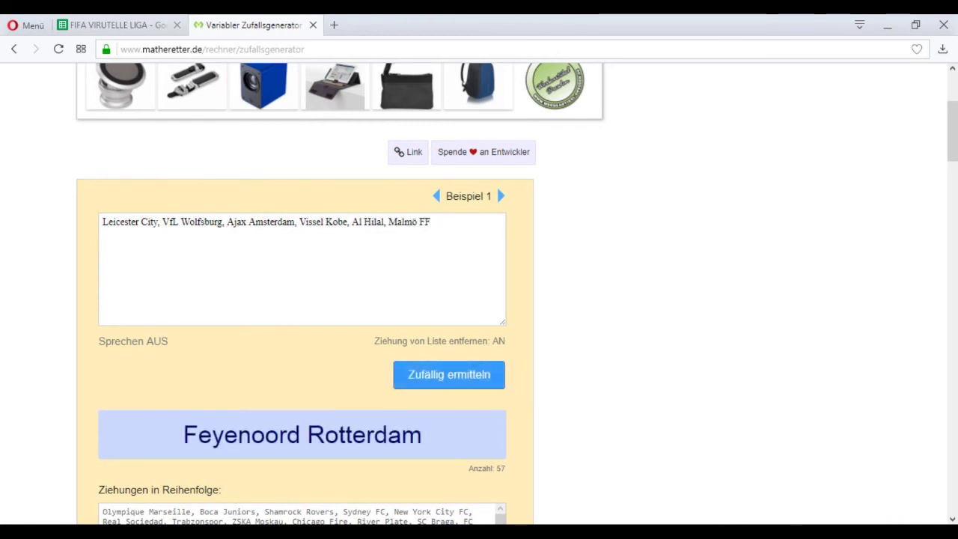
key(ctrl+Tab)
double_click(209, 425)
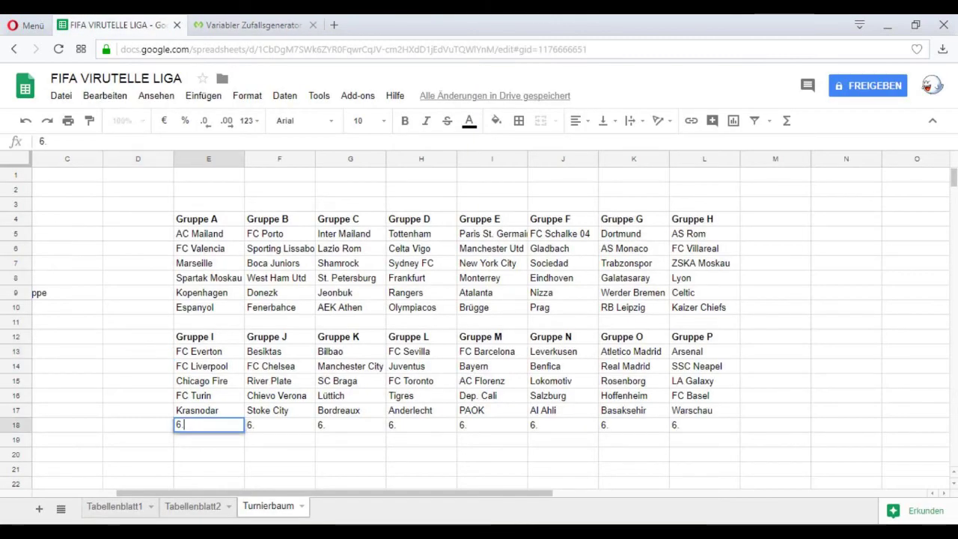
text(Feyenoord)
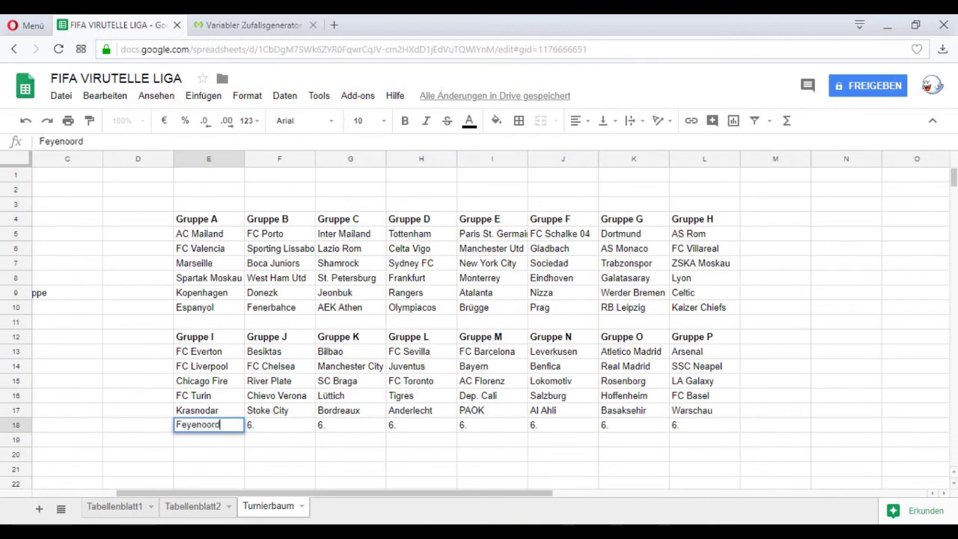
key(Tab)
click(138, 366)
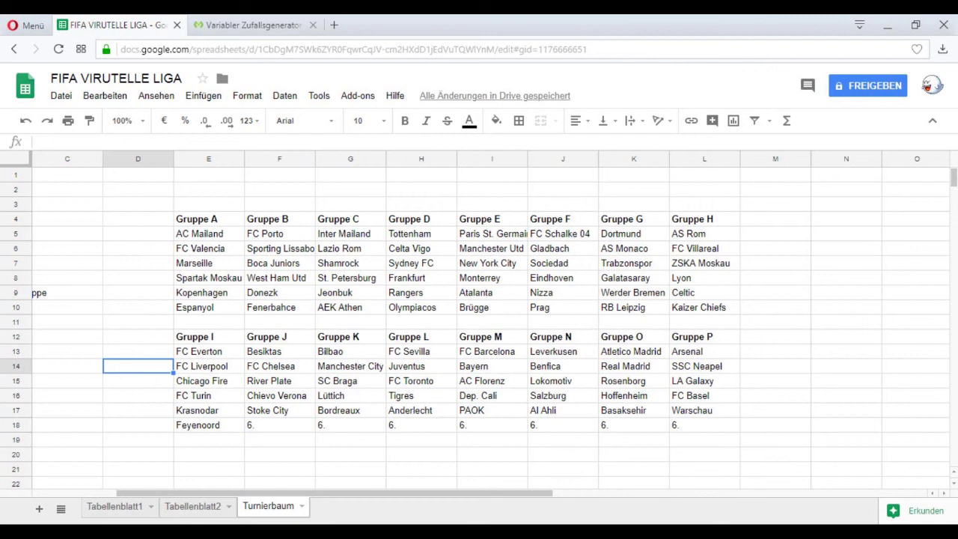
click(138, 426)
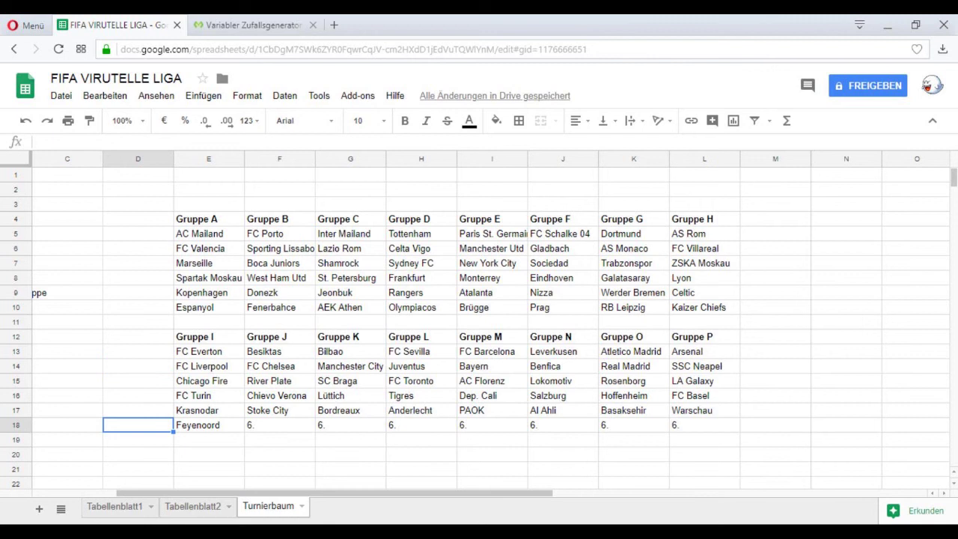
Draw the next random team in the Zufallsgenerator, enter it as Wolfsburg in the sixth slot of Gruppe J, and review that group's teams
click(247, 24)
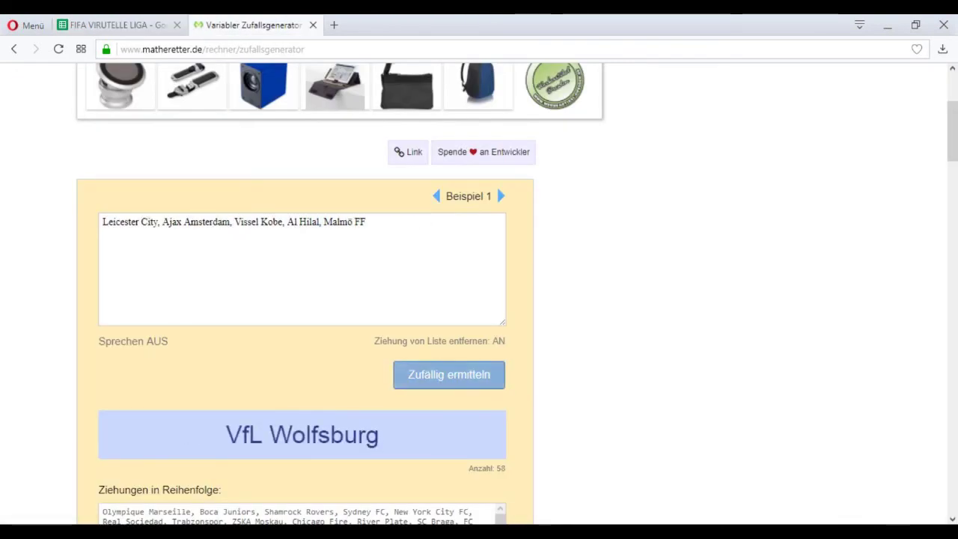
click(128, 24)
double_click(279, 425)
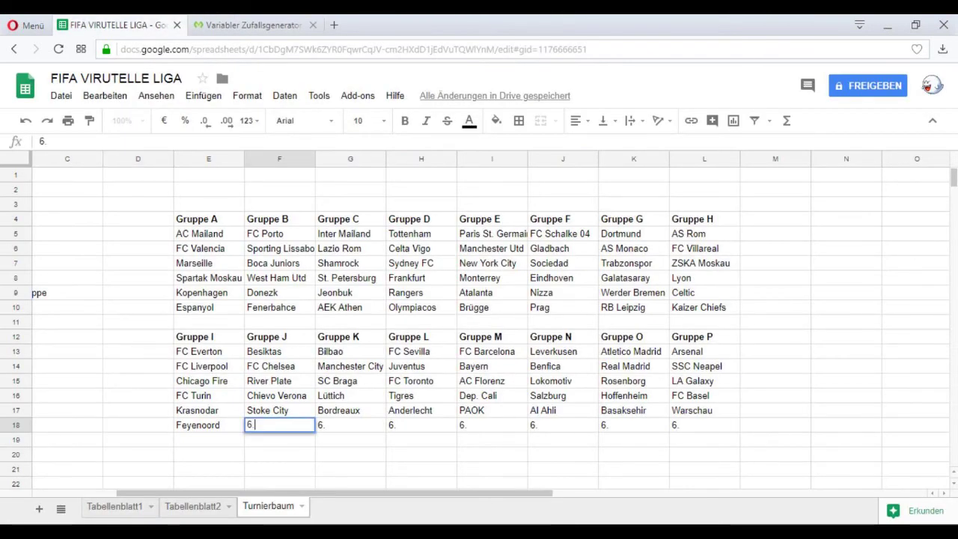
key(BackSpace)
key(BackSpace)
text(Wolfsburg)
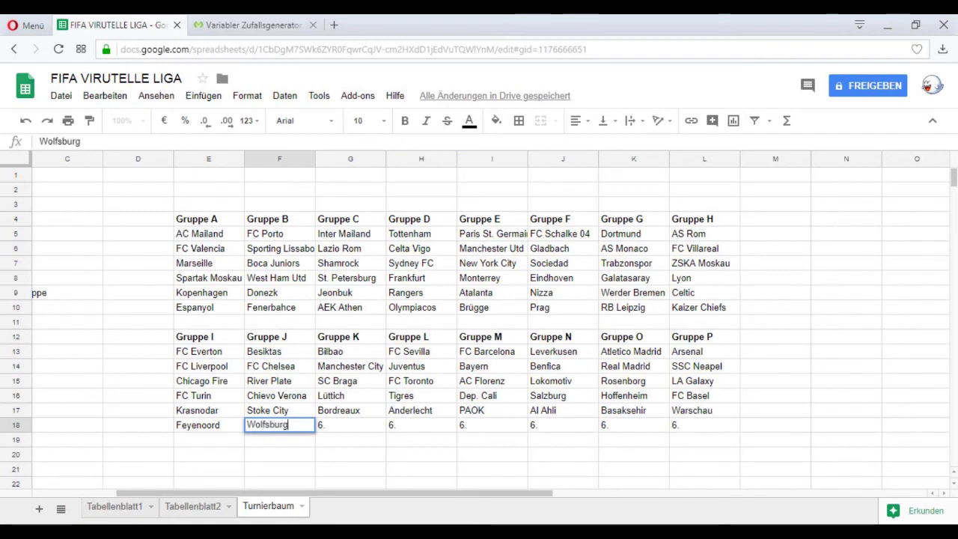
key(Return)
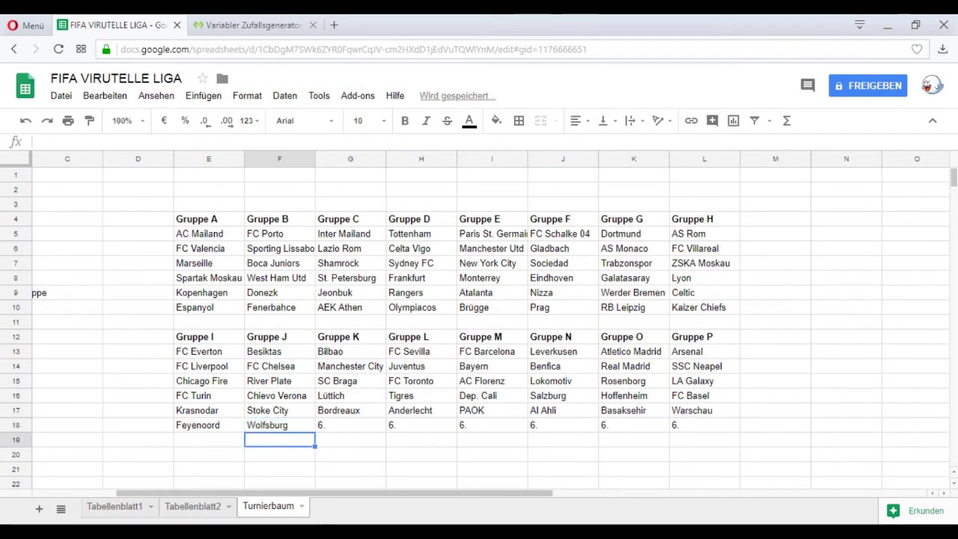
click(279, 425)
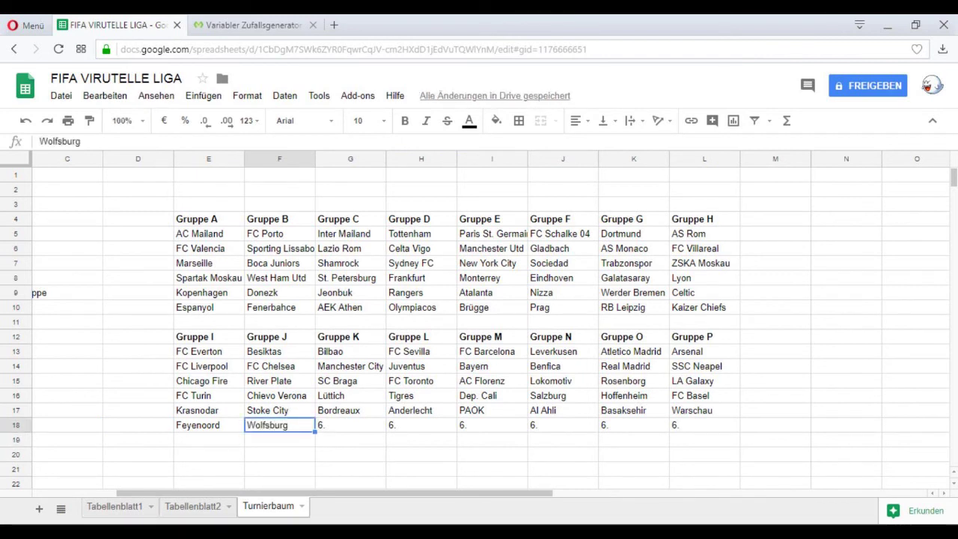
click(279, 410)
click(279, 396)
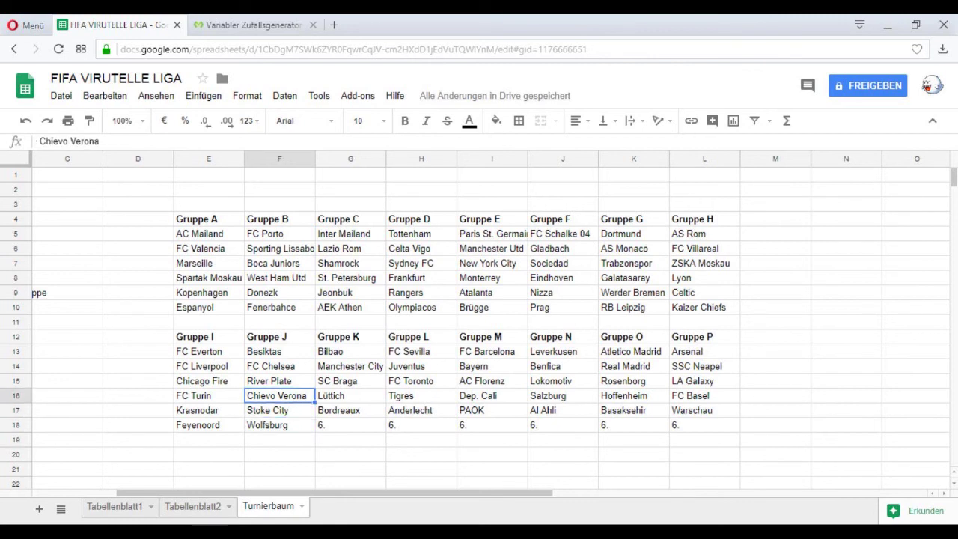
click(279, 381)
click(279, 352)
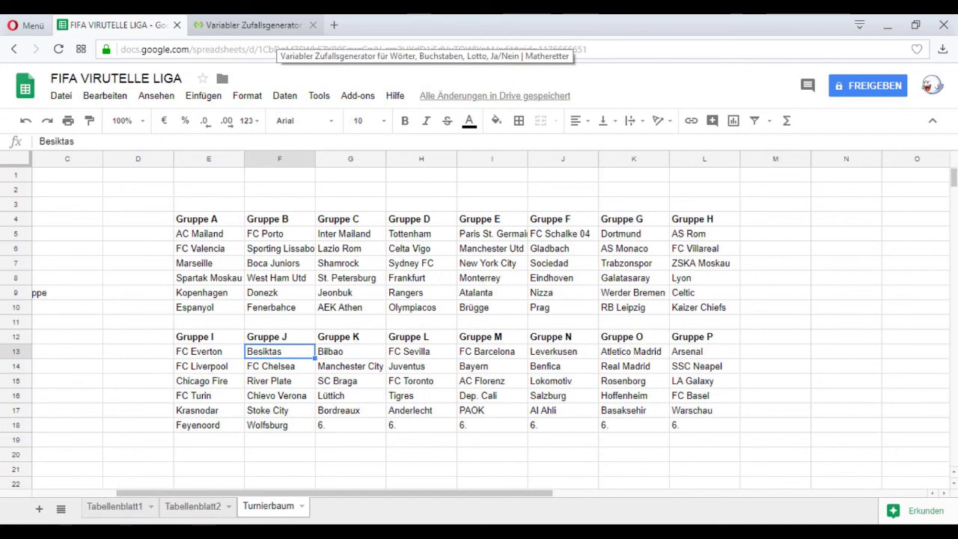
Draw the next random team in the Zufallsgenerator and enter it as Vissel Kobe in the sixth slot of Gruppe K
click(277, 28)
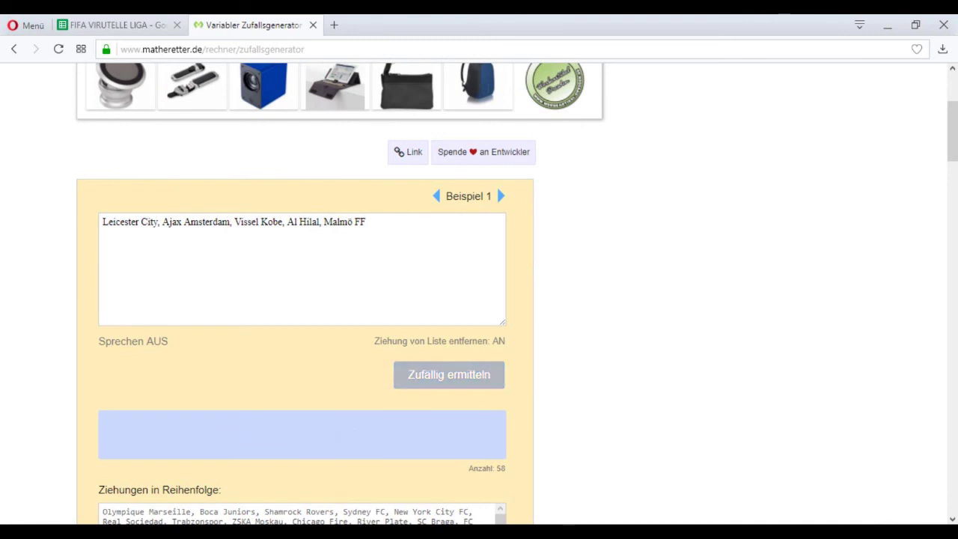
click(118, 25)
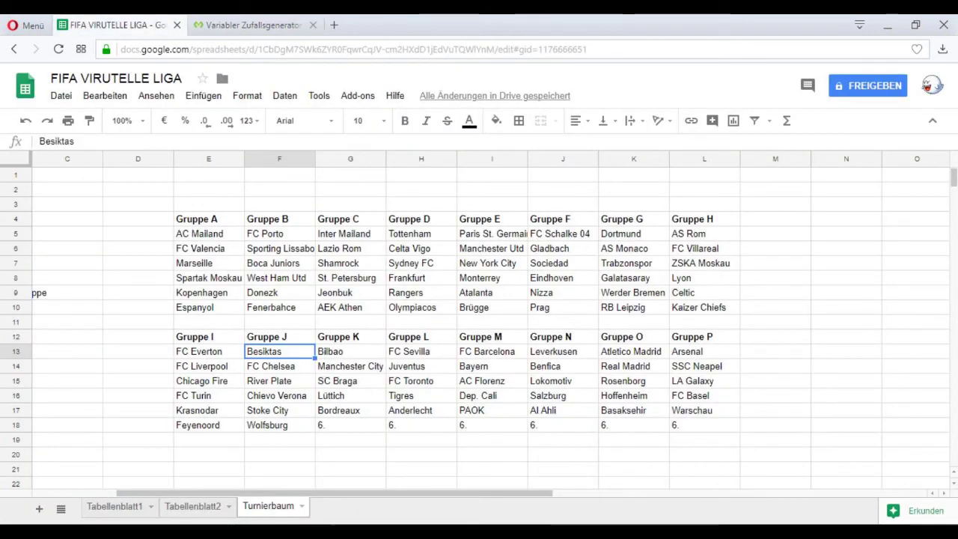
double_click(351, 411)
double_click(337, 411)
key(Delete)
key(Return)
text(Vissel Kobe)
key(Tab)
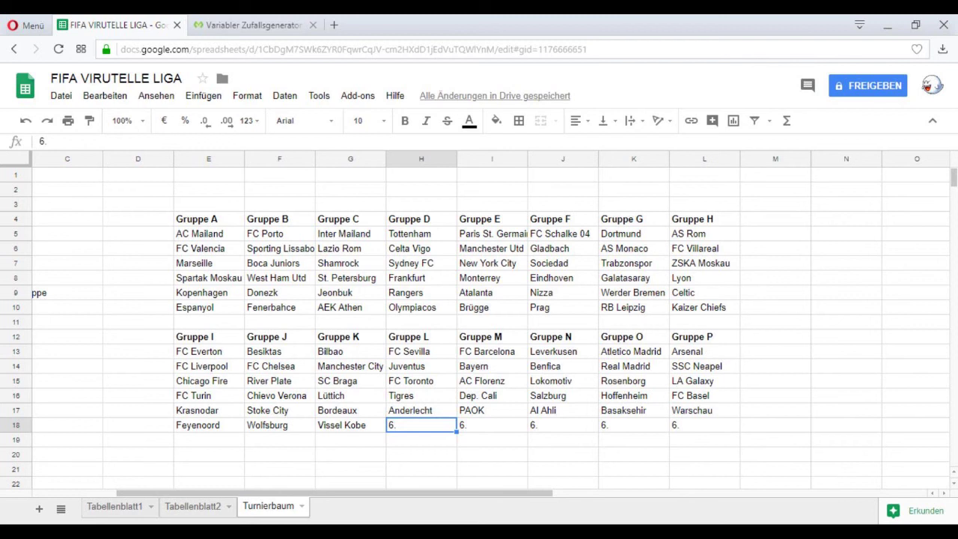
click(422, 441)
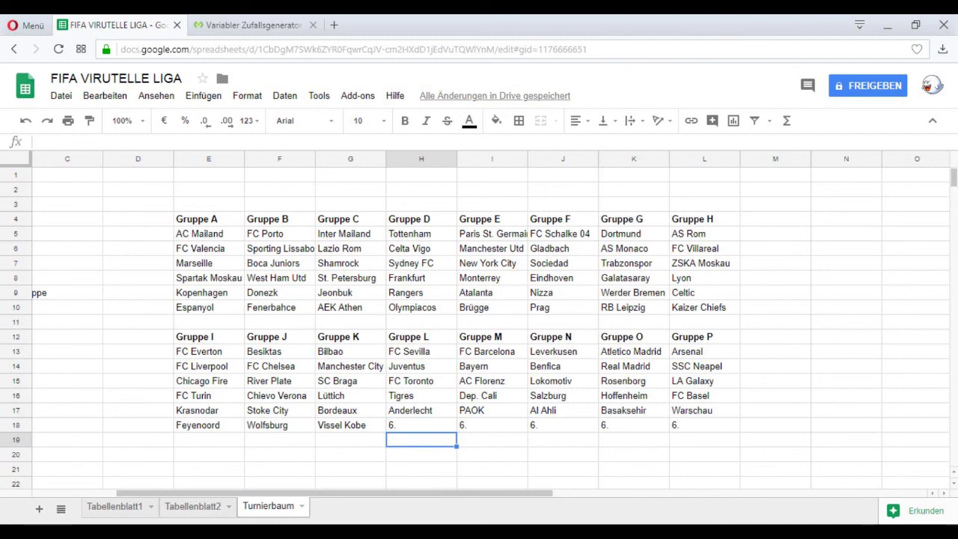
Draw the next random team in the Zufallsgenerator and enter it as Leicester in the sixth slot of Gruppe L
click(247, 25)
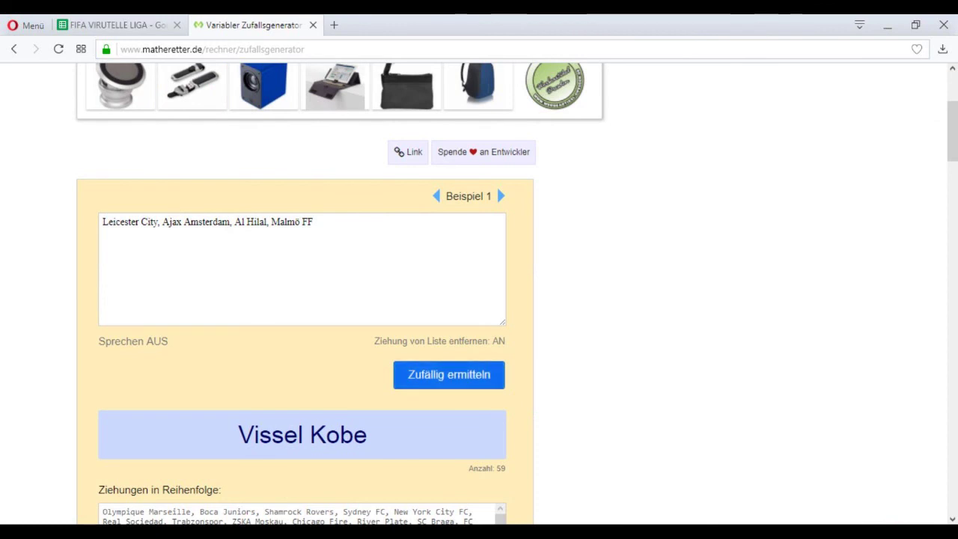
click(449, 375)
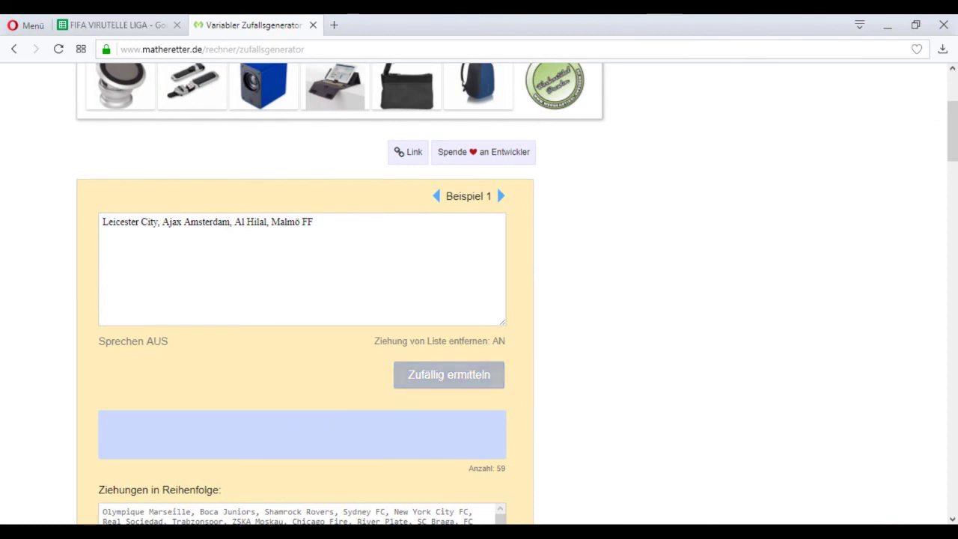
click(116, 25)
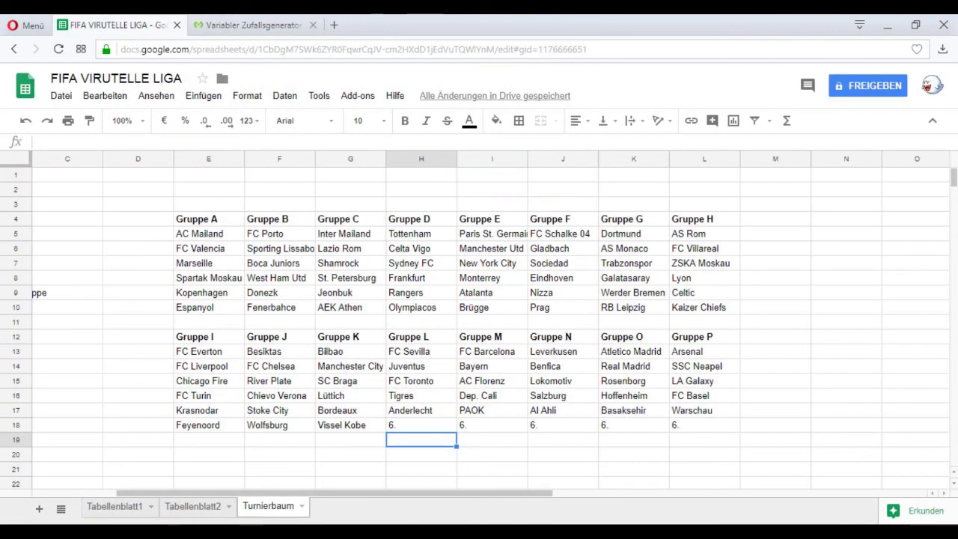
double_click(421, 410)
key(Return)
text(Leicester)
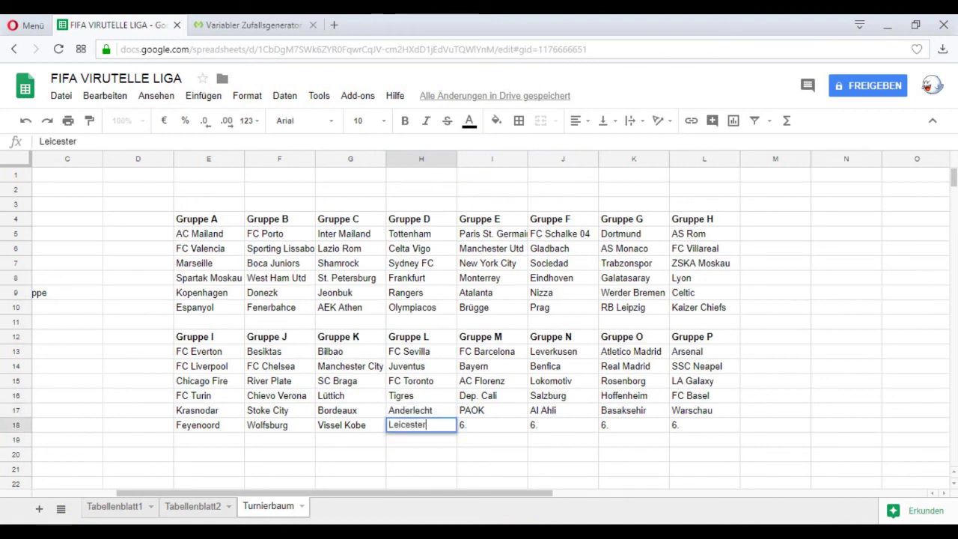
key(Return)
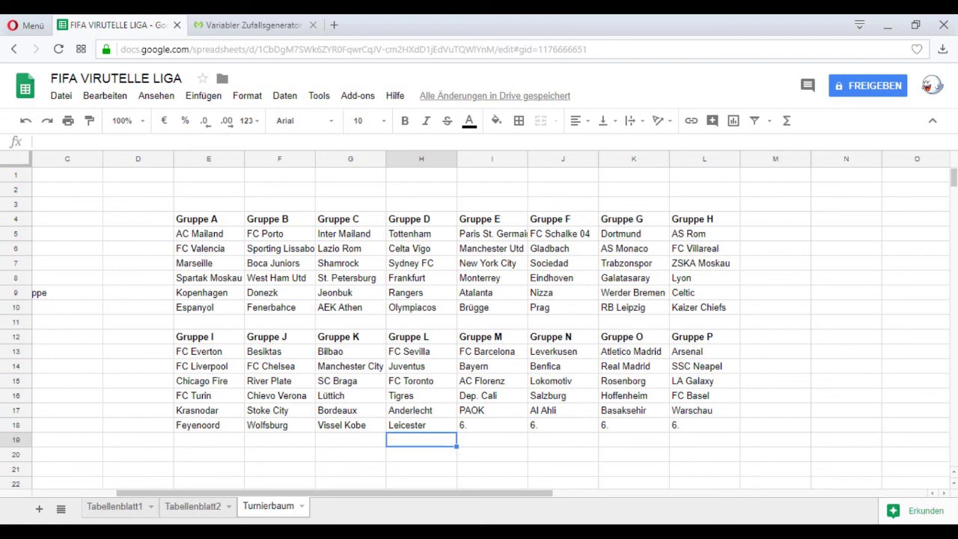
Draw the next random team in the Zufallsgenerator and enter it as Malmö in the sixth slot of Gruppe M
click(491, 425)
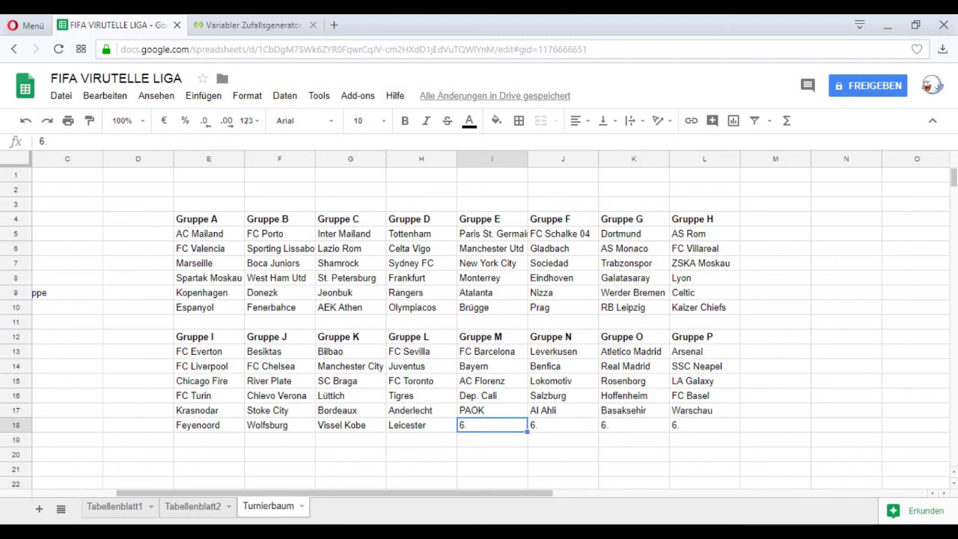
click(253, 26)
click(449, 375)
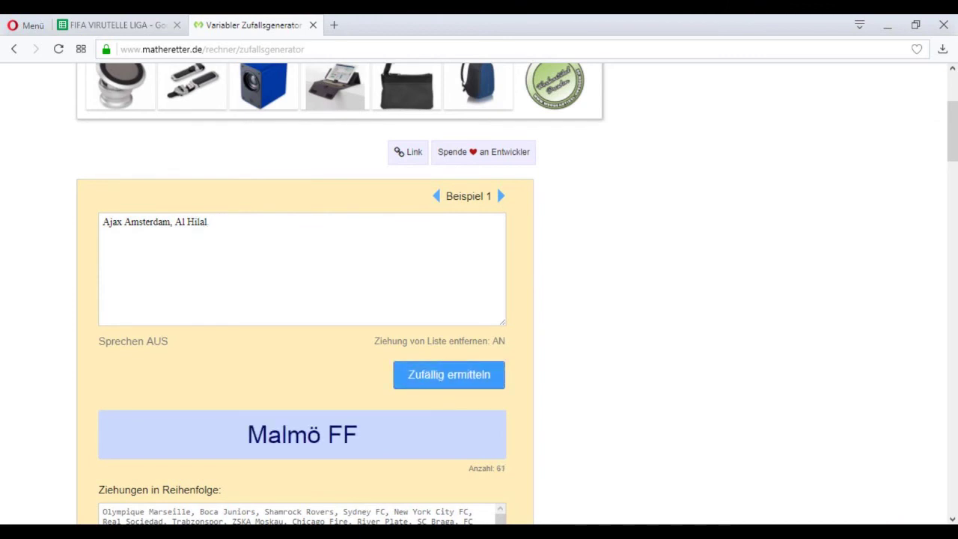
key(ctrl+Tab)
key(BackSpace)
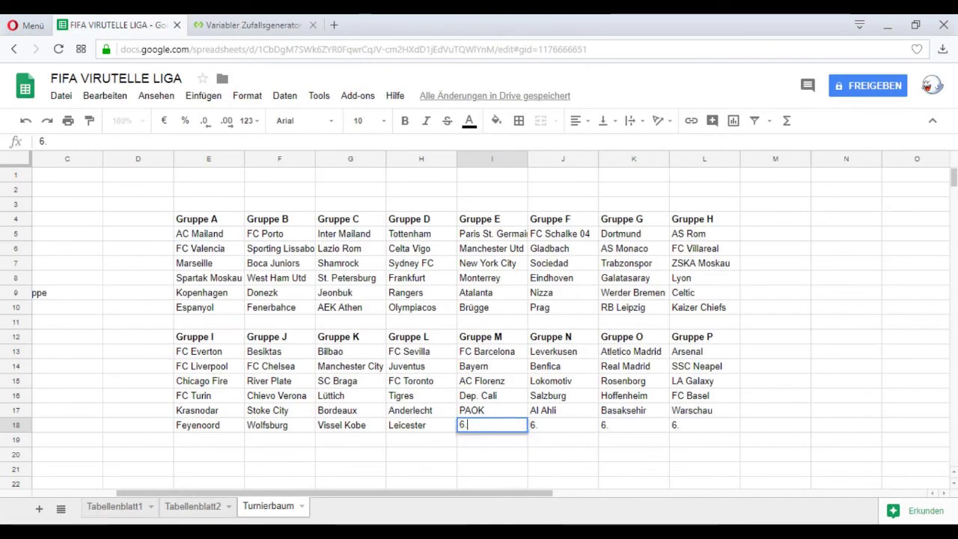
text(Malmö)
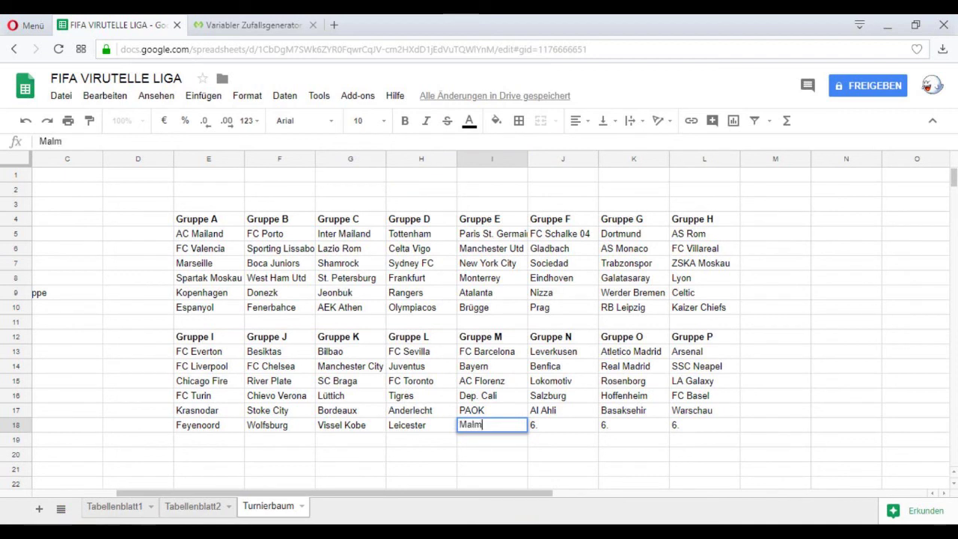
key(Return)
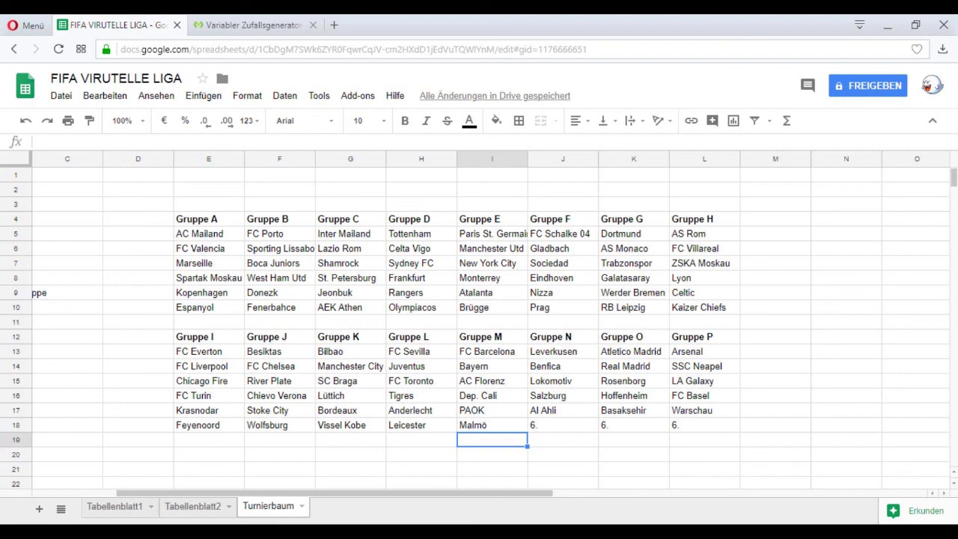
Draw the next random team in the Zufallsgenerator and enter it as Al Hilal in the sixth slot of Gruppe N
click(251, 25)
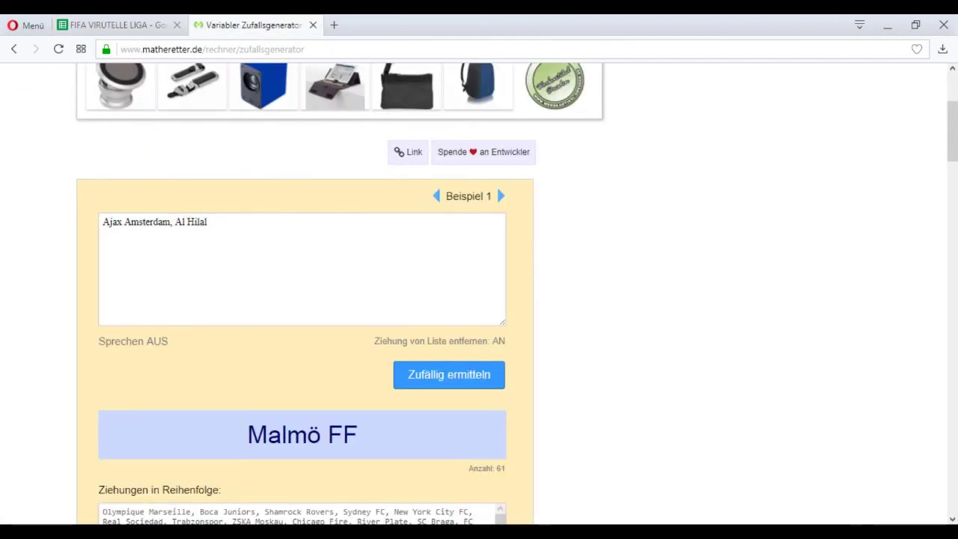
click(449, 375)
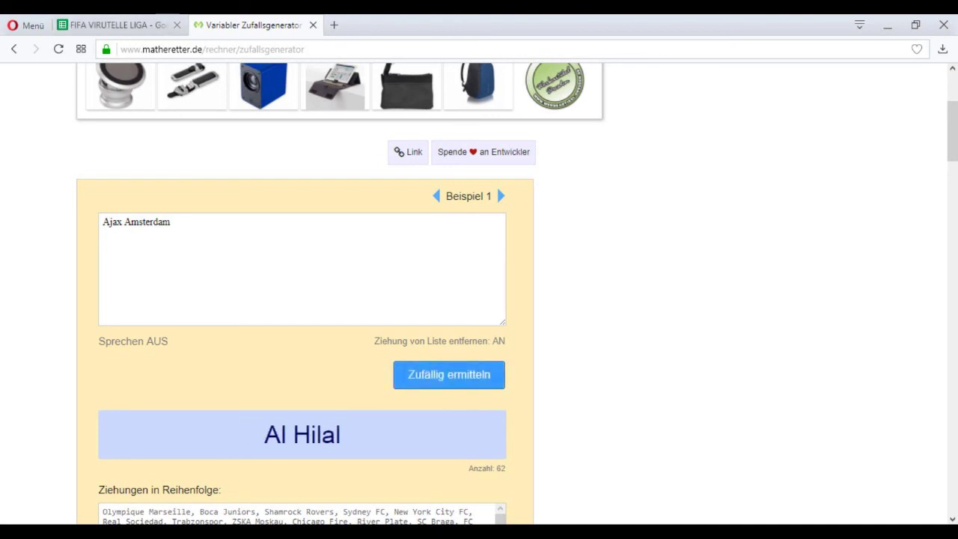
click(118, 26)
double_click(561, 425)
text(Al Halil)
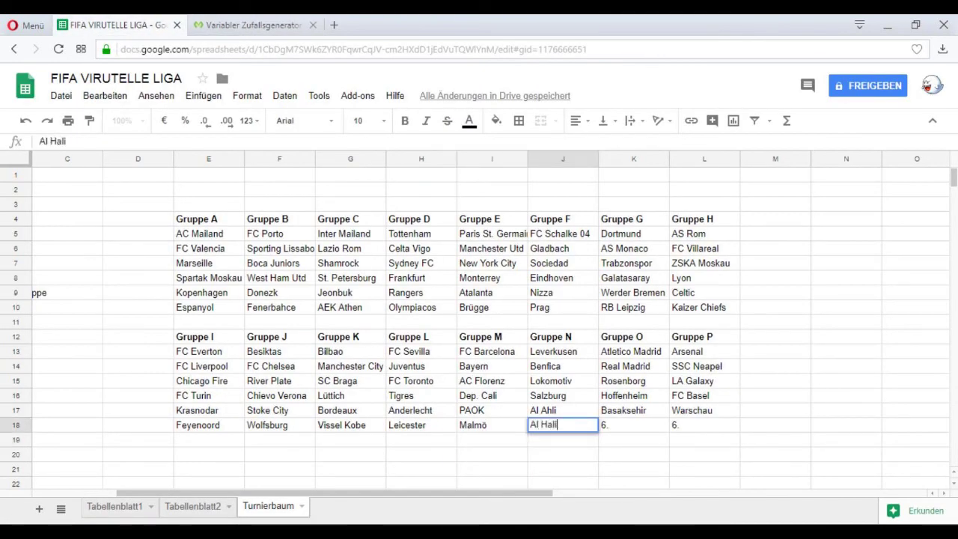
key(BackSpace)
key(BackSpace)
key(BackSpace)
key(BackSpace)
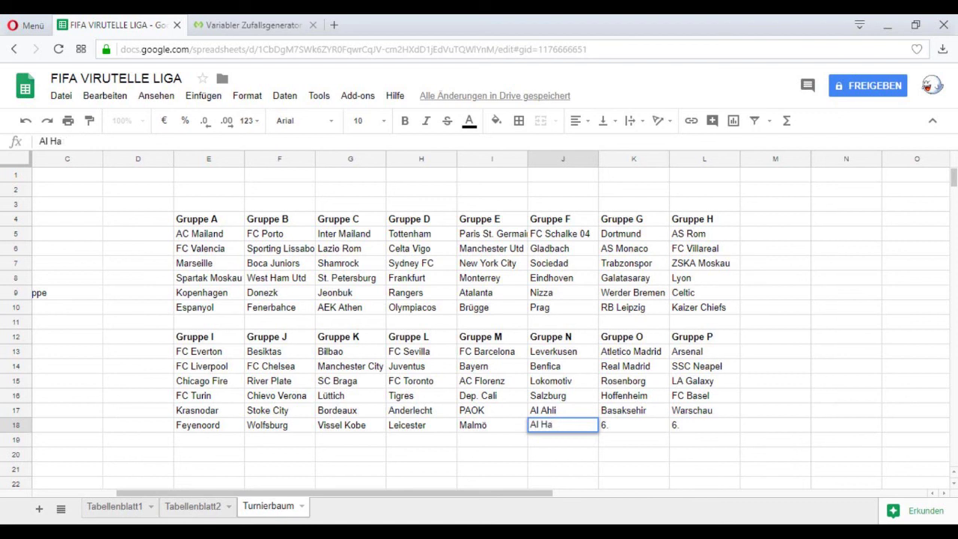
text(ilal)
key(Tab)
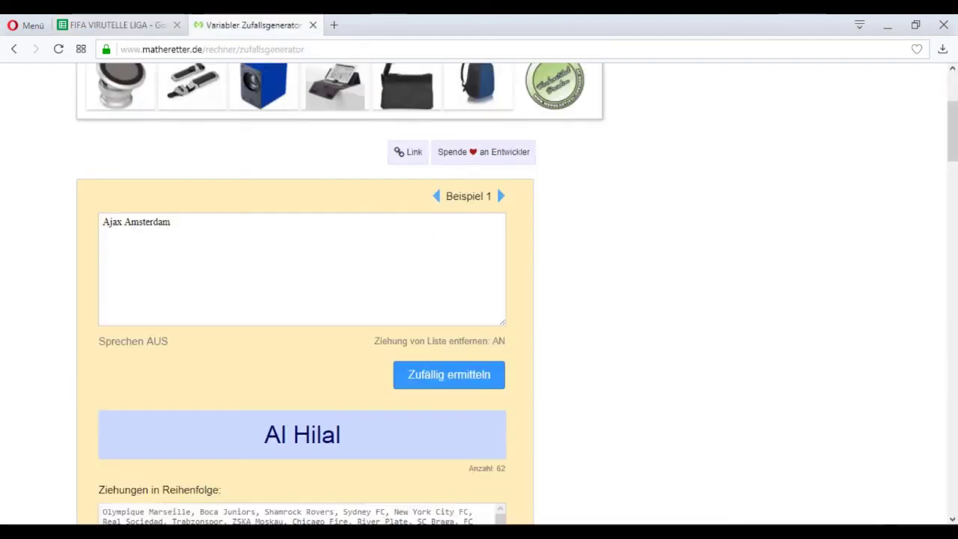
Check the last remaining team in the Zufallsgenerator and enter it as Ajax in the sixth slot of Gruppe O
key(ctrl+Tab)
click(119, 25)
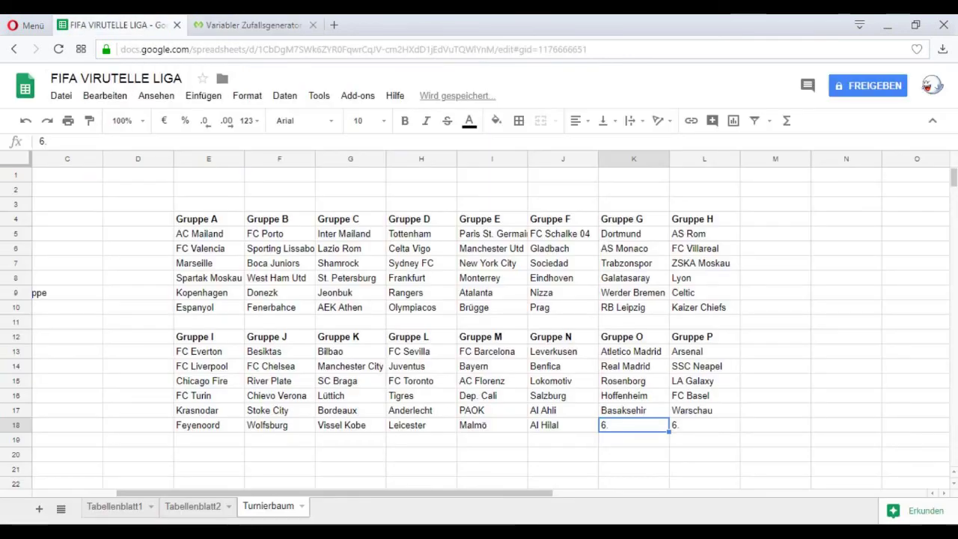
click(563, 426)
click(563, 455)
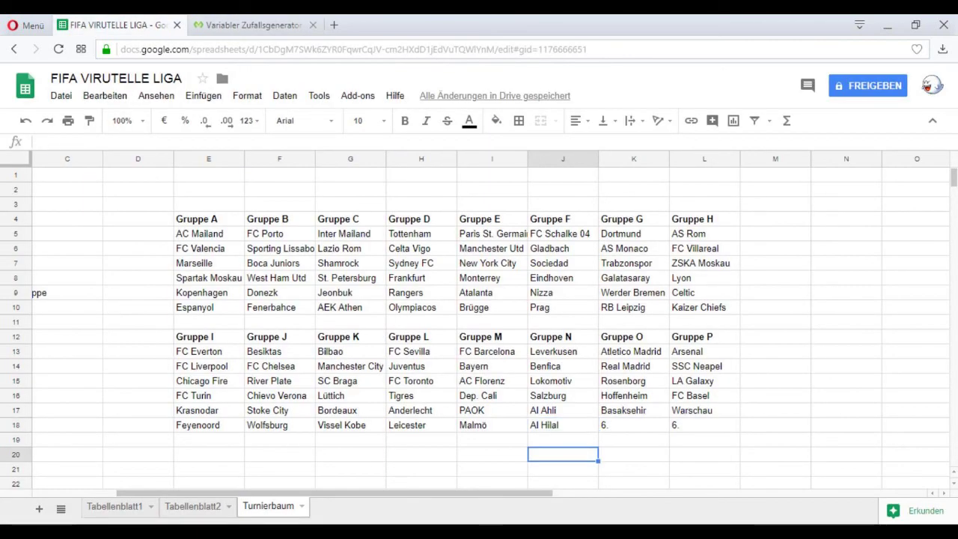
click(563, 440)
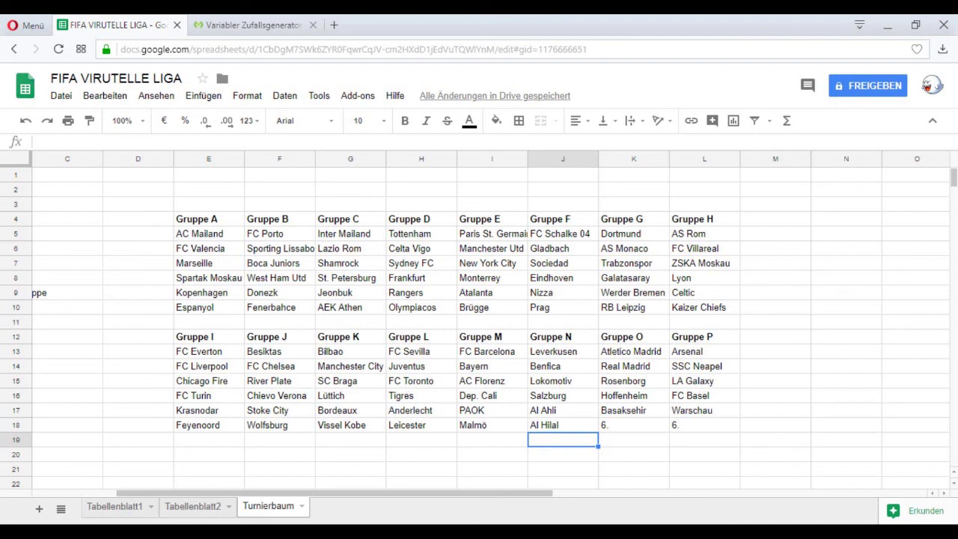
triple_click(633, 425)
text(AS Rom)
key(BackSpace)
text(jhax)
key(BackSpace)
key(BackSpace)
key(BackSpace)
text(ax)
key(Return)
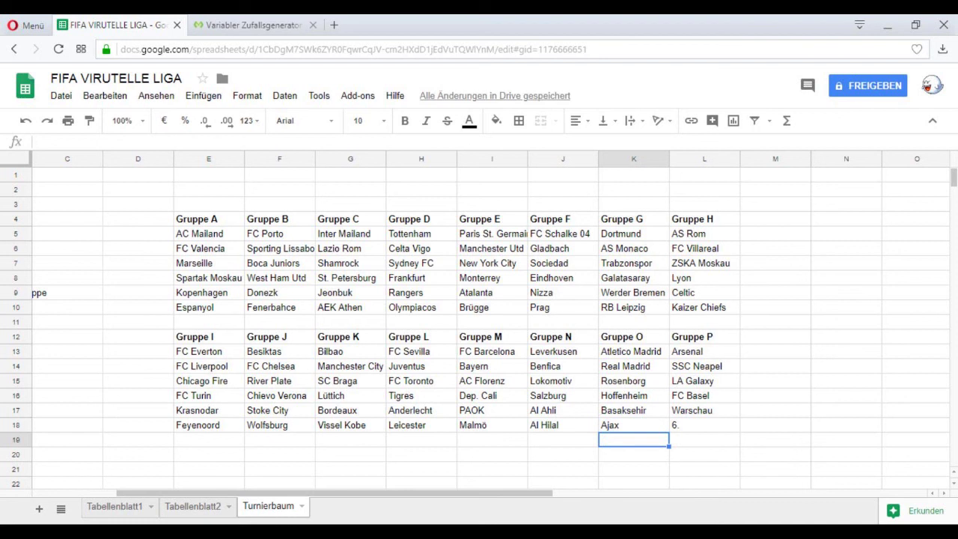
click(634, 425)
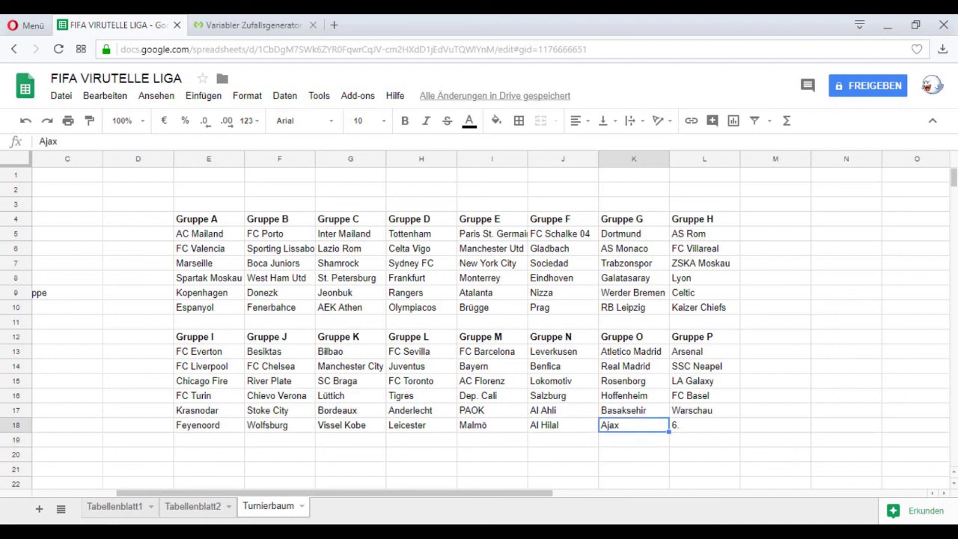
Search Tabellenblatt2 for "river" and clear the team, league, stars, ANG, MIT and DEF values of the duplicate River Plate entry, number 64
click(847, 425)
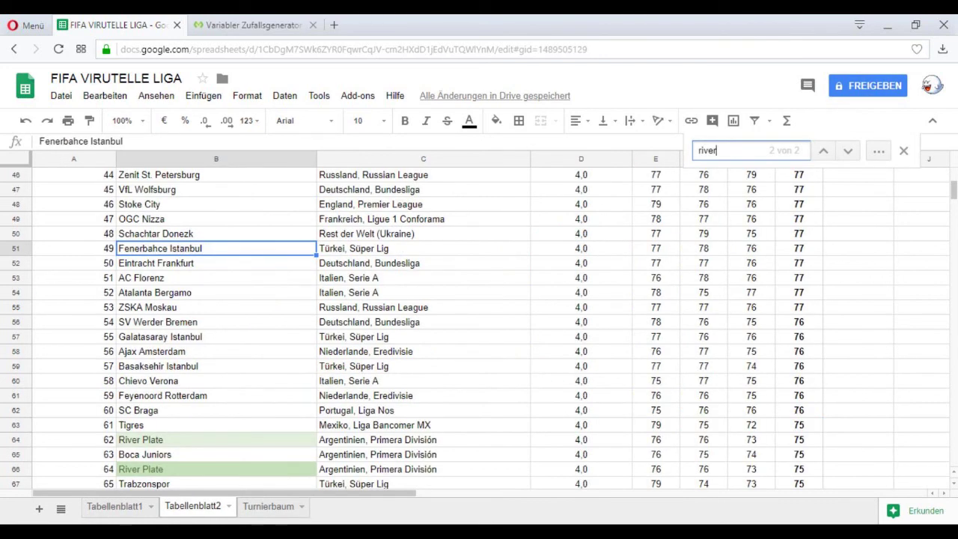
scroll(404, 329, down, 1)
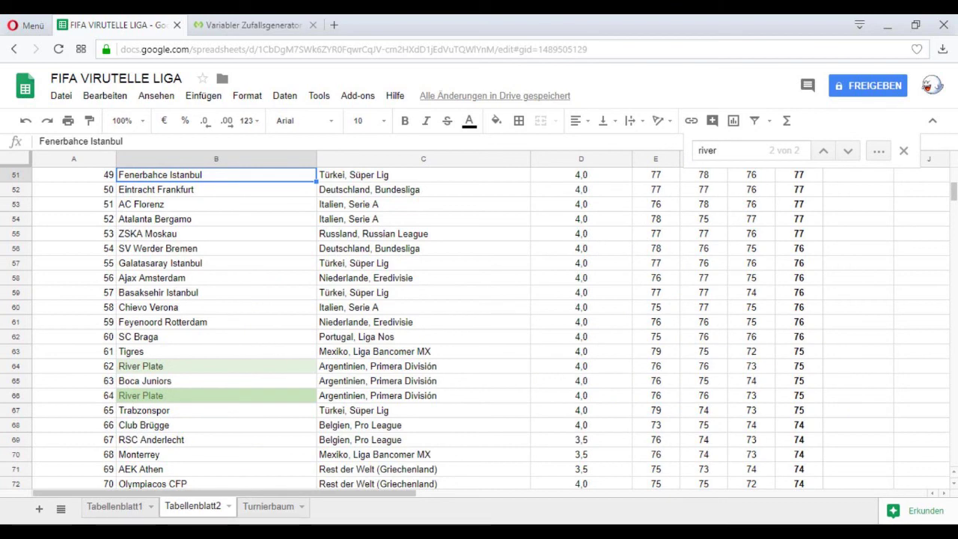
click(217, 395)
scroll(216, 396, down, 1)
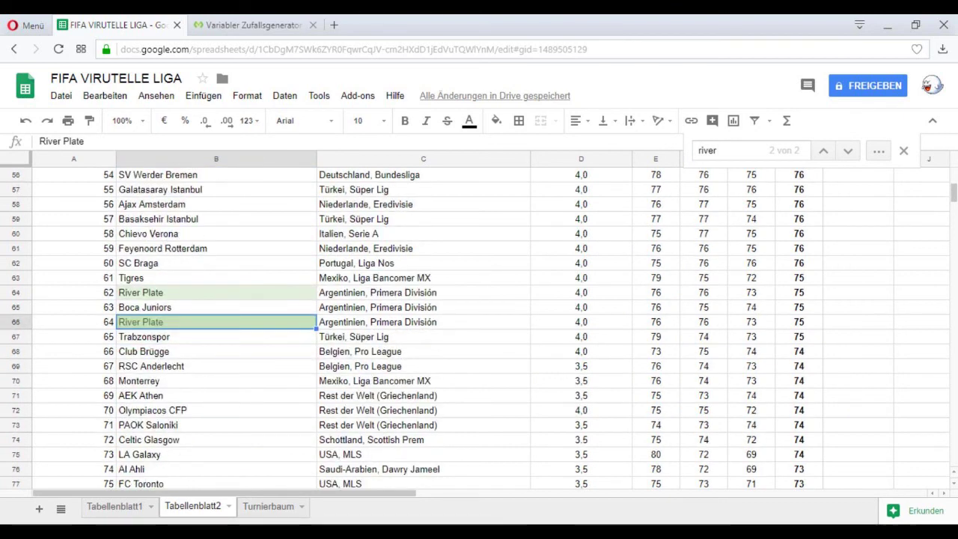
click(904, 150)
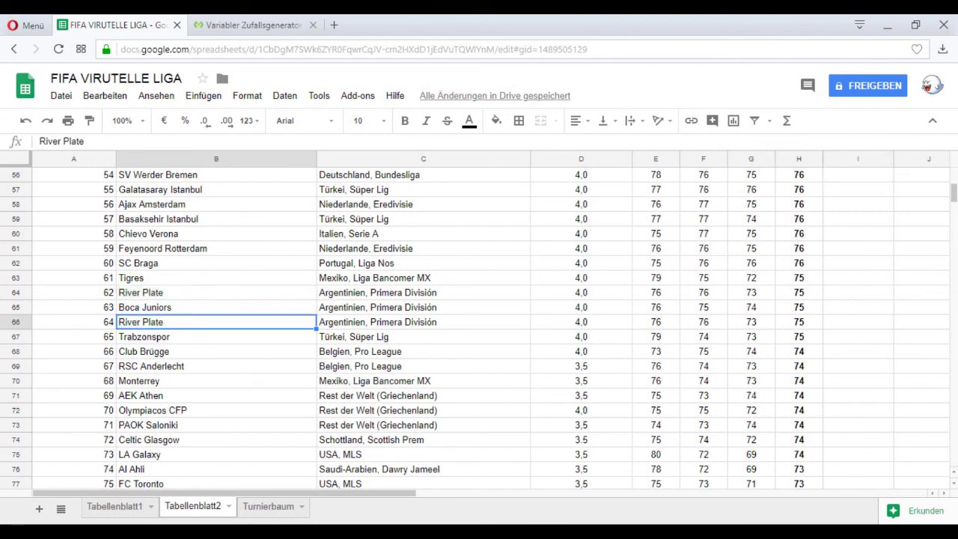
key(BackSpace)
key(Tab)
key(BackSpace)
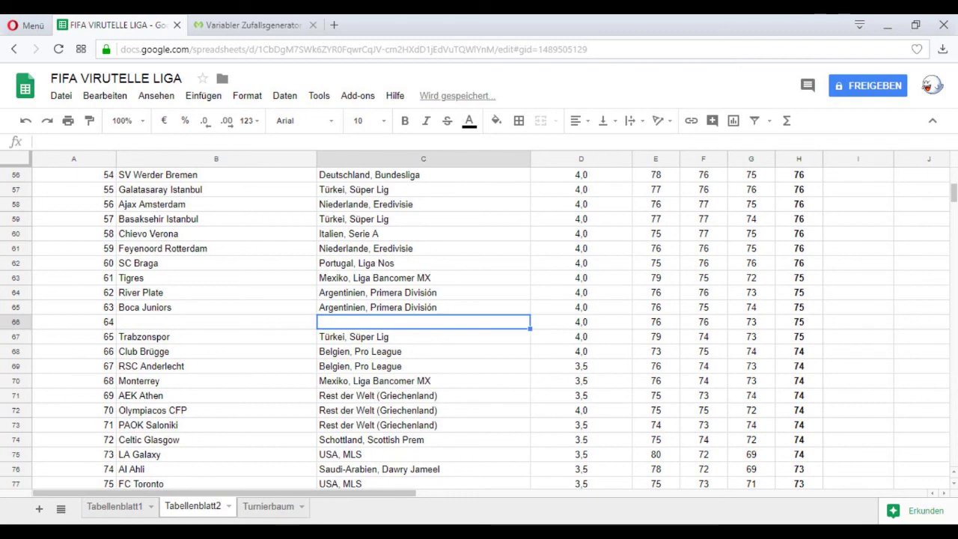
key(Tab)
key(BackSpace)
key(Tab)
key(BackSpace)
key(Tab)
key(BackSpace)
key(Tab)
key(BackSpace)
click(582, 322)
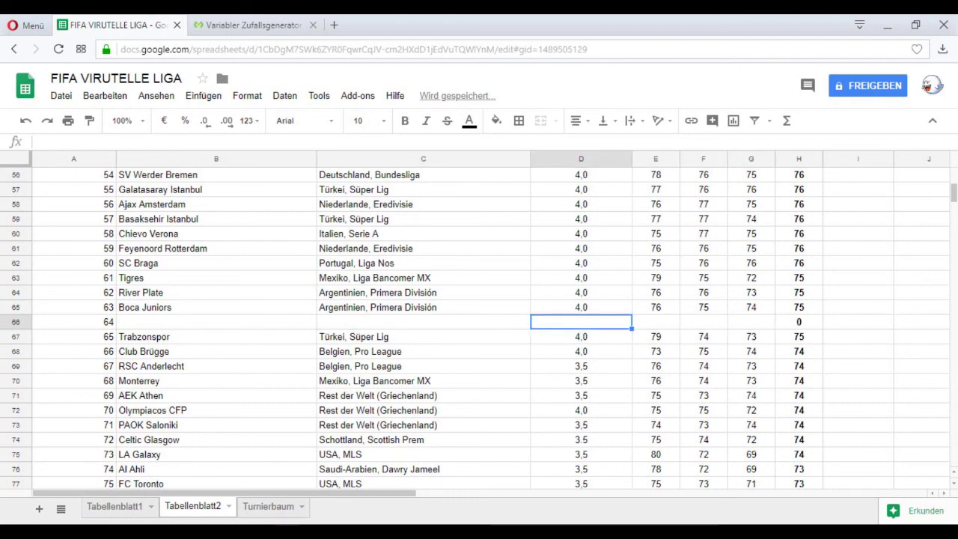
Copy the AS St. Etienne row, from team through Gesamt, out of Tabellenblatt1 into the emptied entry number 64 in Tabellenblatt2
click(115, 507)
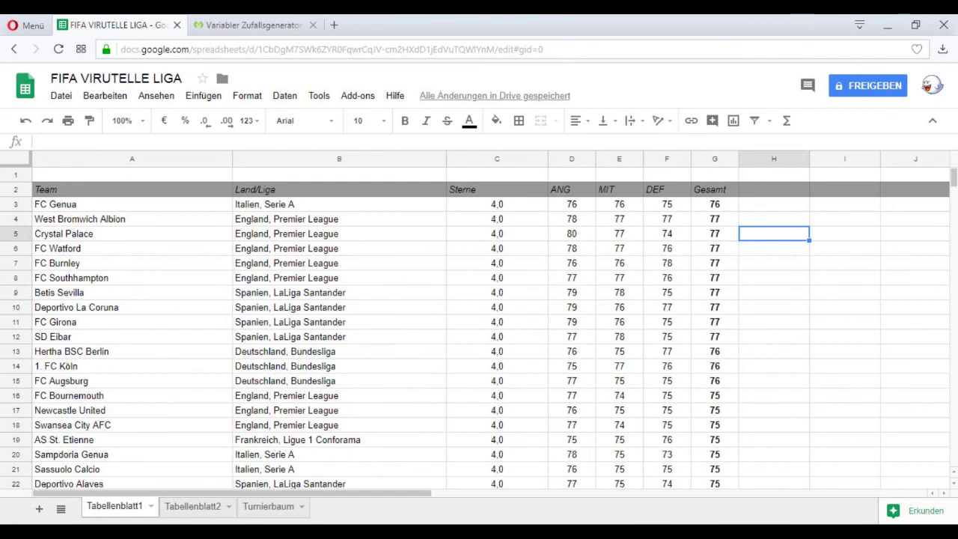
click(132, 204)
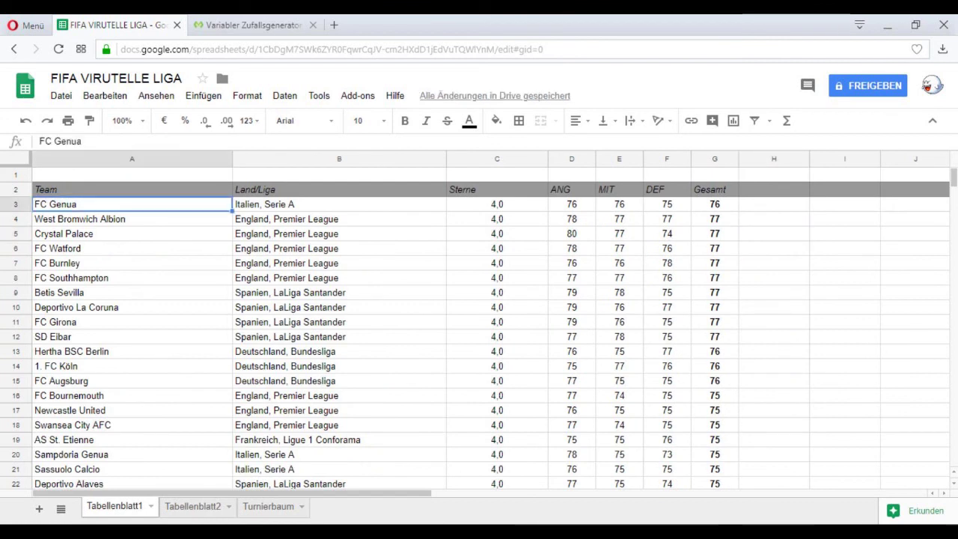
click(339, 366)
scroll(339, 366, down, 1)
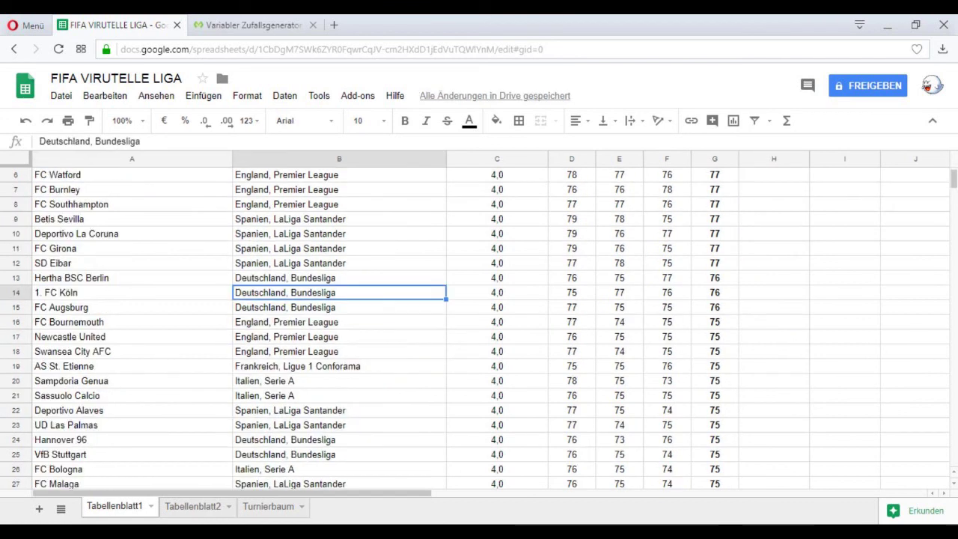
click(339, 366)
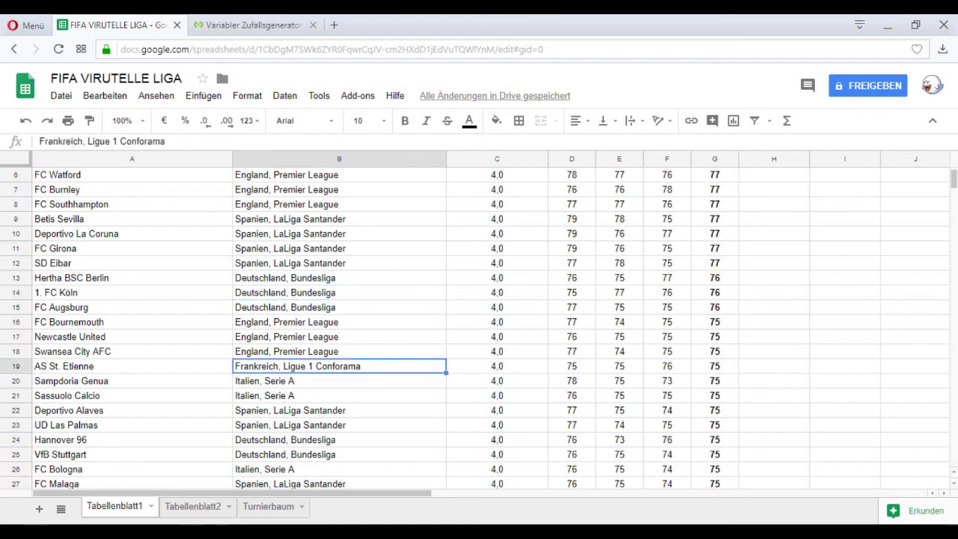
key(Left)
key(ctrl+shift+Right)
key(ctrl+c)
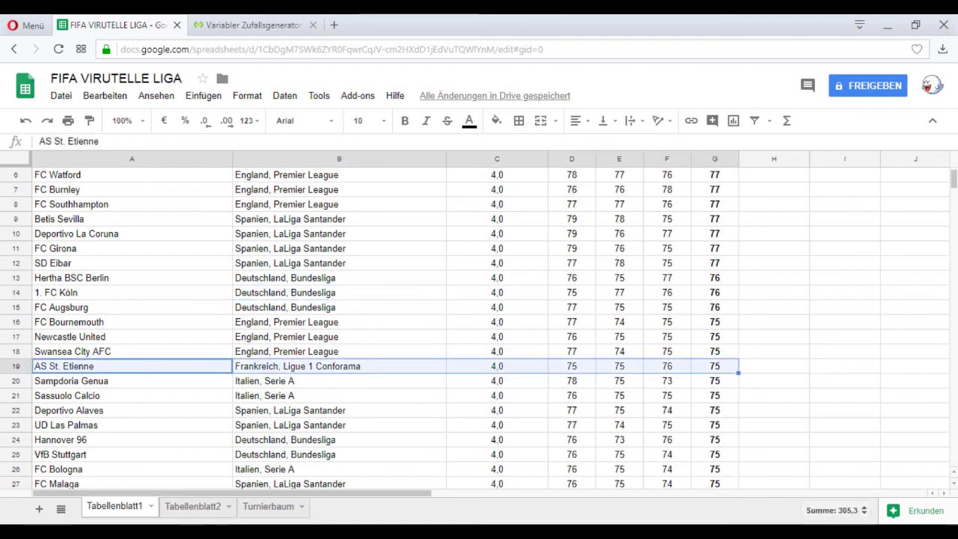
click(193, 507)
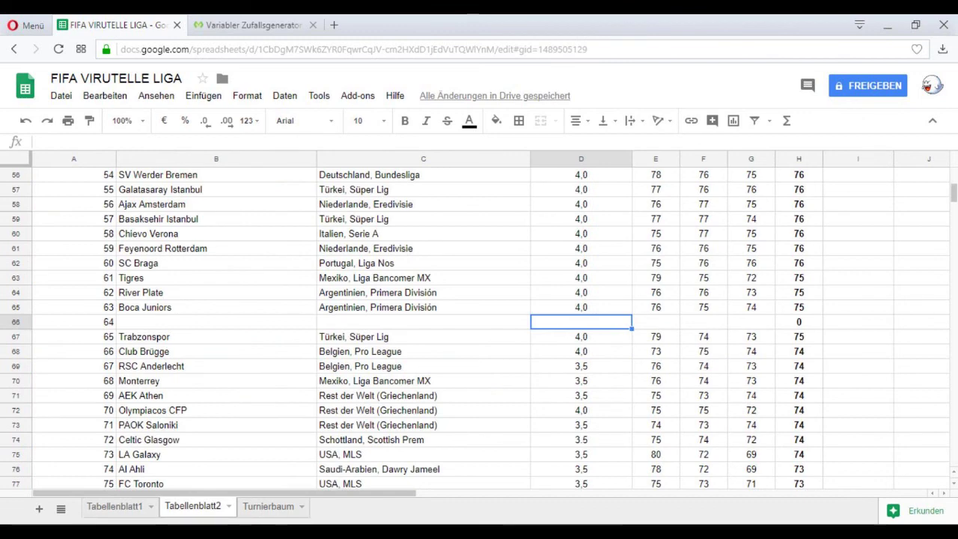
click(217, 322)
key(ctrl+v)
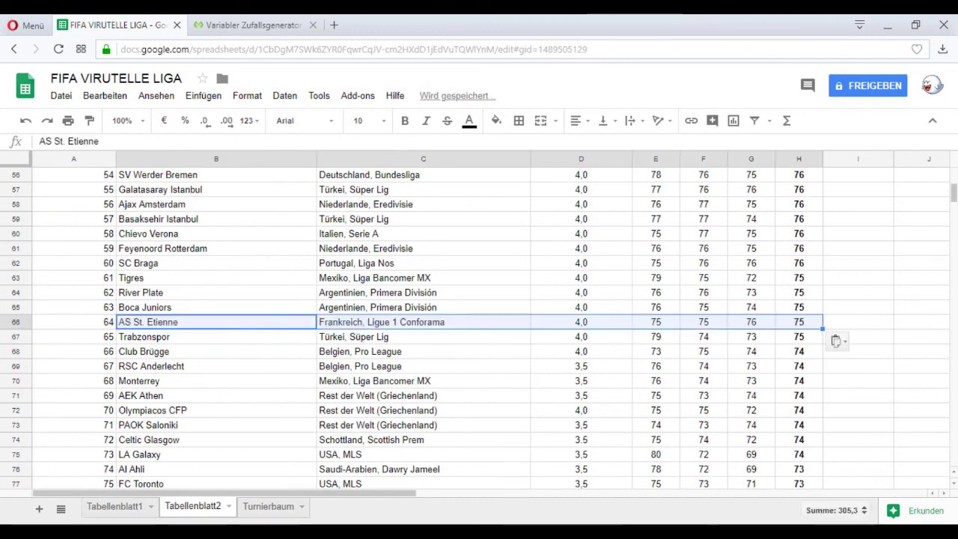
key(ctrl+Right)
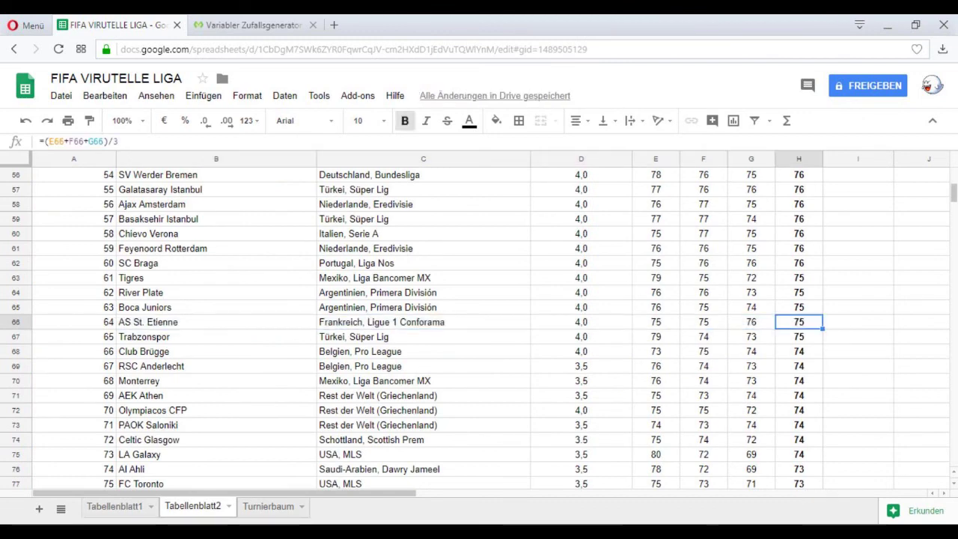
Enter St. Etienne in the sixth slot of Gruppe P on the Turnierbaum sheet
scroll(479, 330, up, 15)
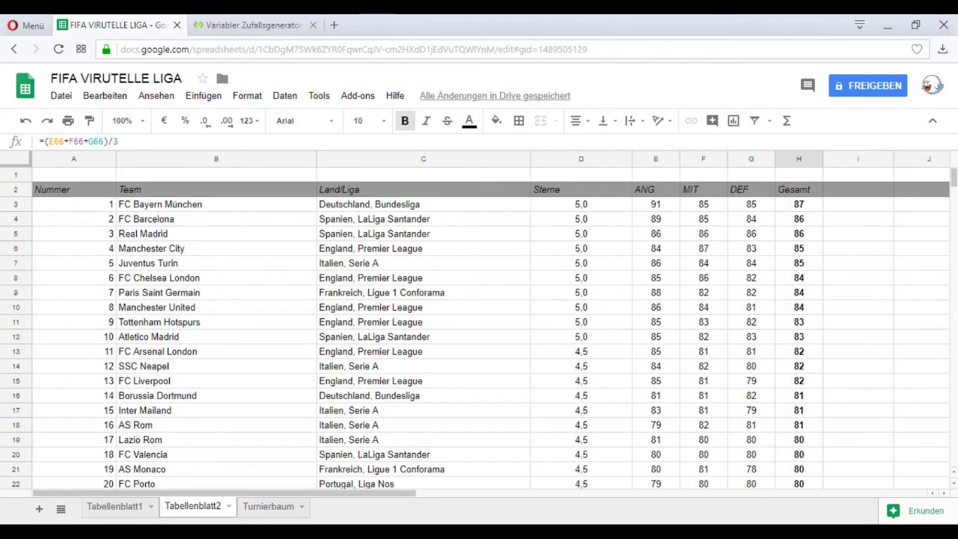
click(268, 506)
text(St. Ett)
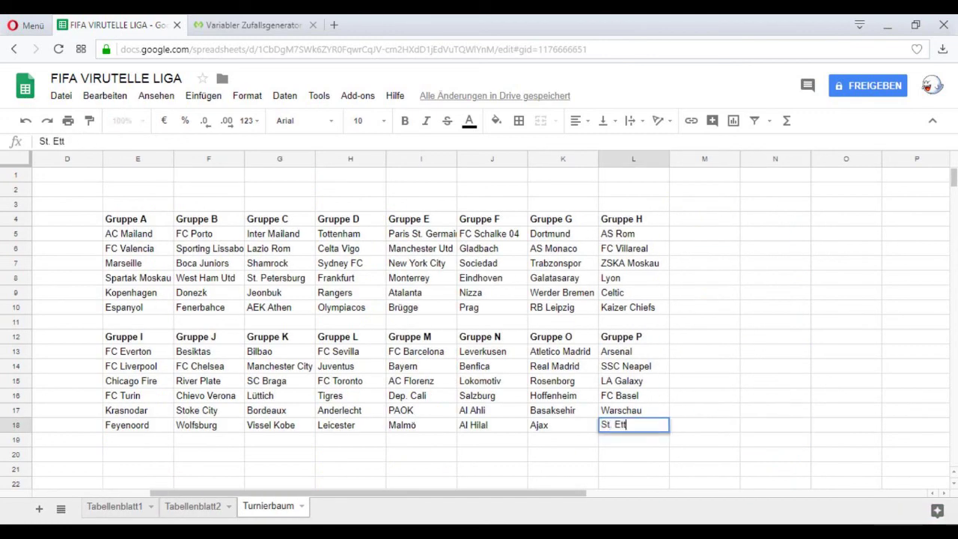
key(BackSpace)
text(ienne)
key(Tab)
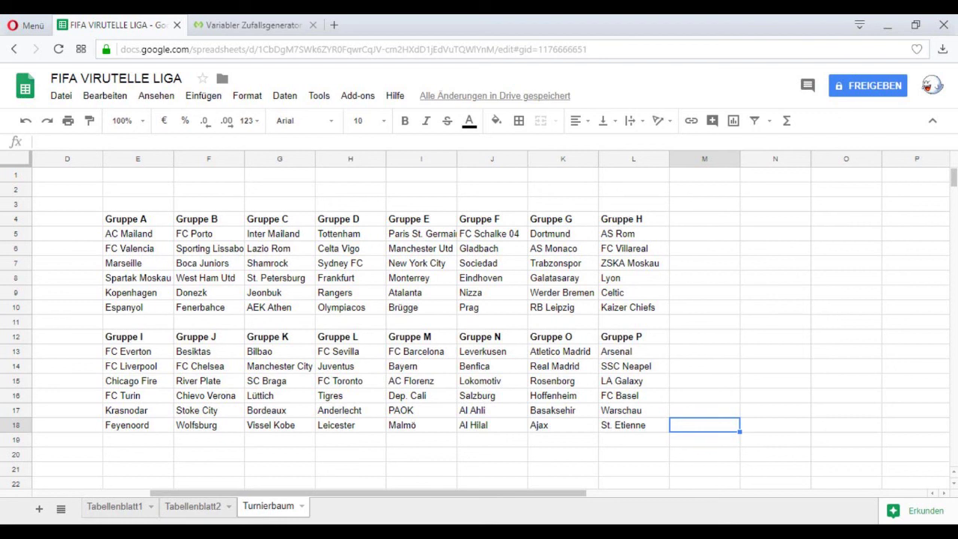
click(846, 264)
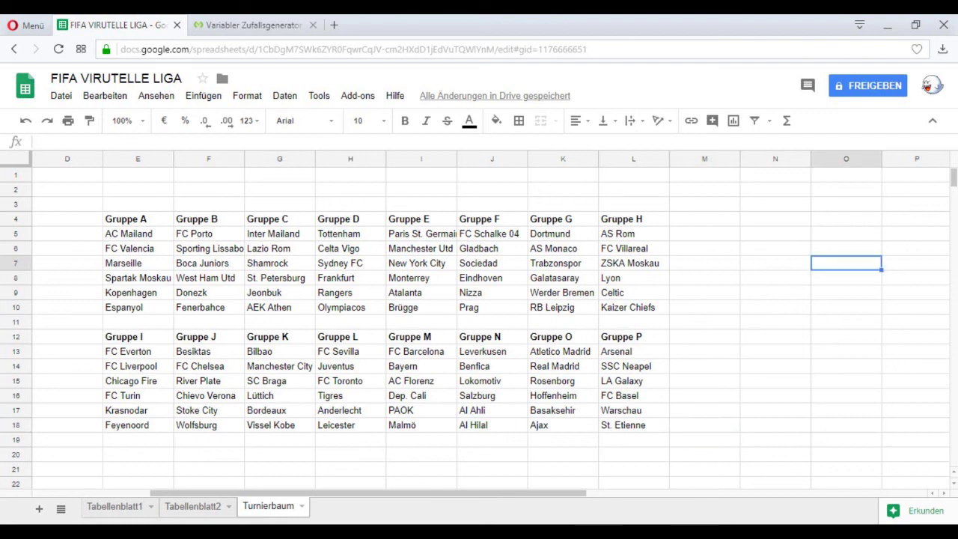